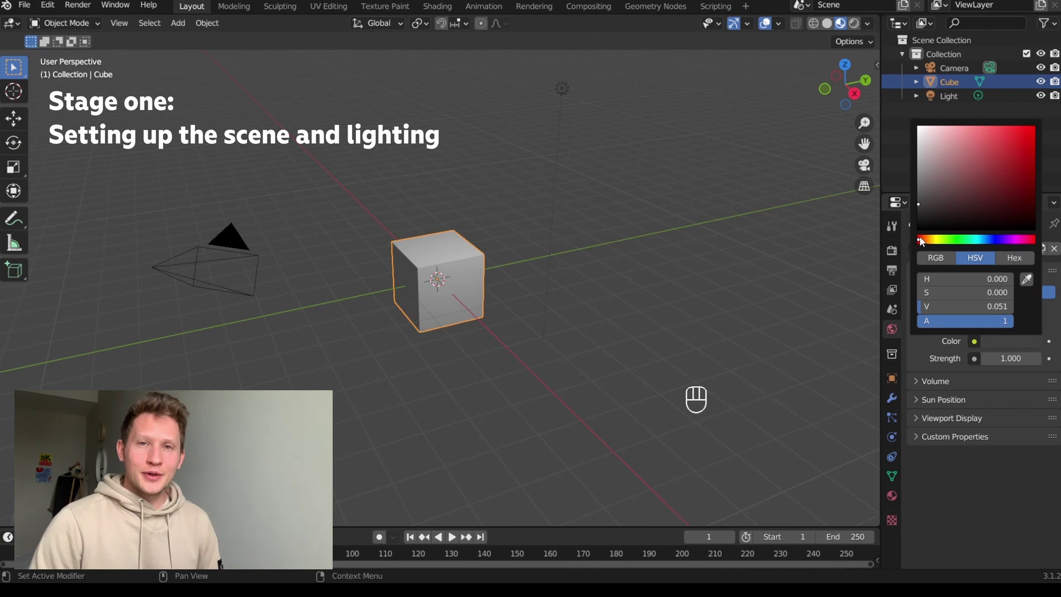
Step: Set the world background color to a bright, pale orange cream and its strength to 0.9
{"action": "left_click_drag", "start_coordinate": [920, 240], "coordinate": [927, 241]}
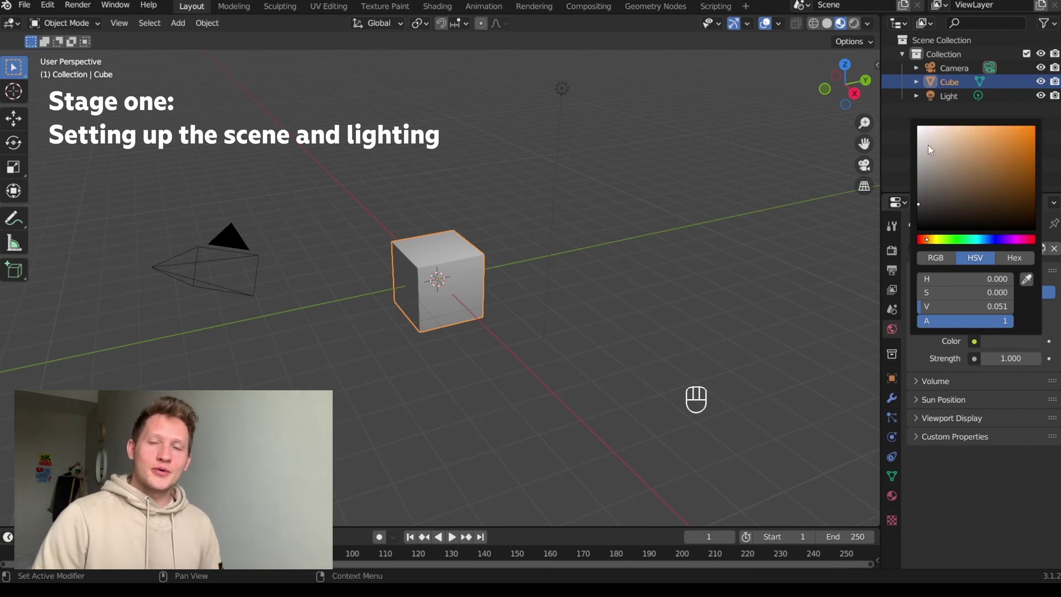
{"action": "left_click_drag", "start_coordinate": [927, 142], "coordinate": [933, 129]}
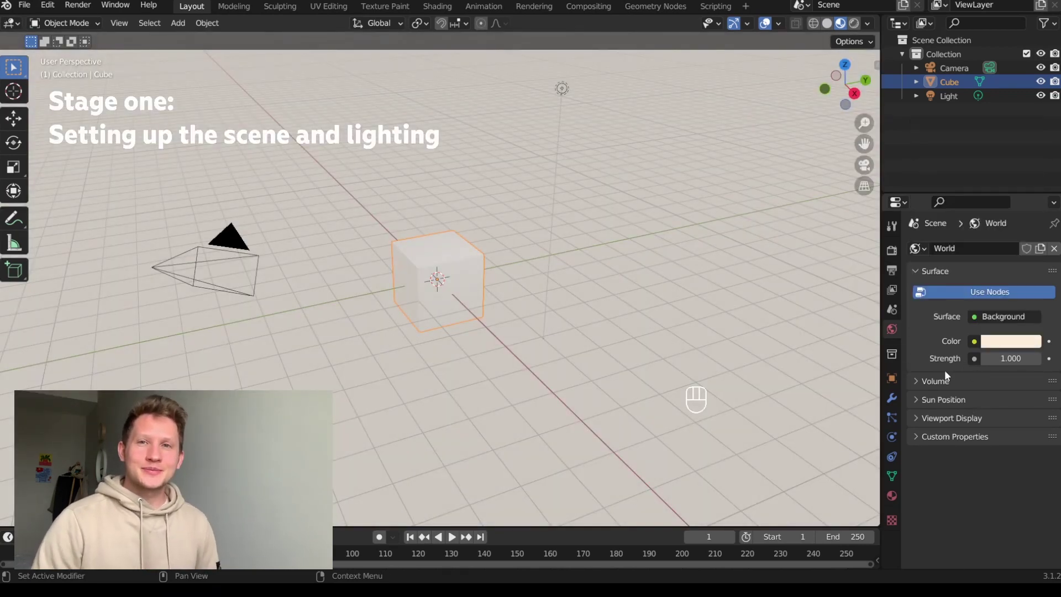
{"action": "double_click", "coordinate": [1007, 358]}
{"action": "key", "text": "BackSpace"}
{"action": "type", "text": "0.9"}
{"action": "key", "text": "Return"}
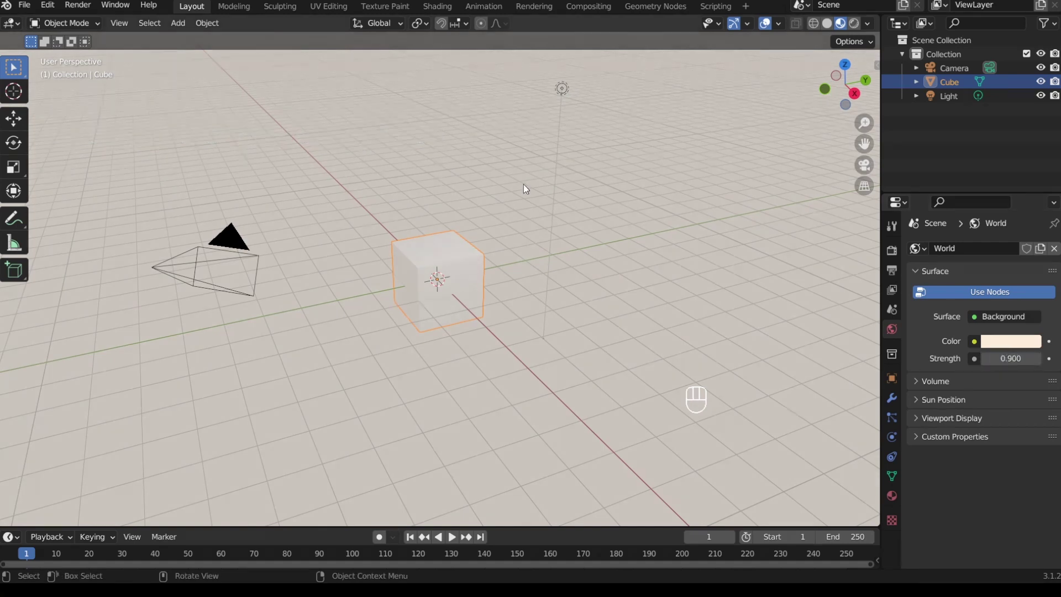
Step: Move the light down and away from its original place, beside the cube on the positive Y side
{"action": "left_click", "coordinate": [562, 88]}
{"action": "left_click", "coordinate": [17, 119]}
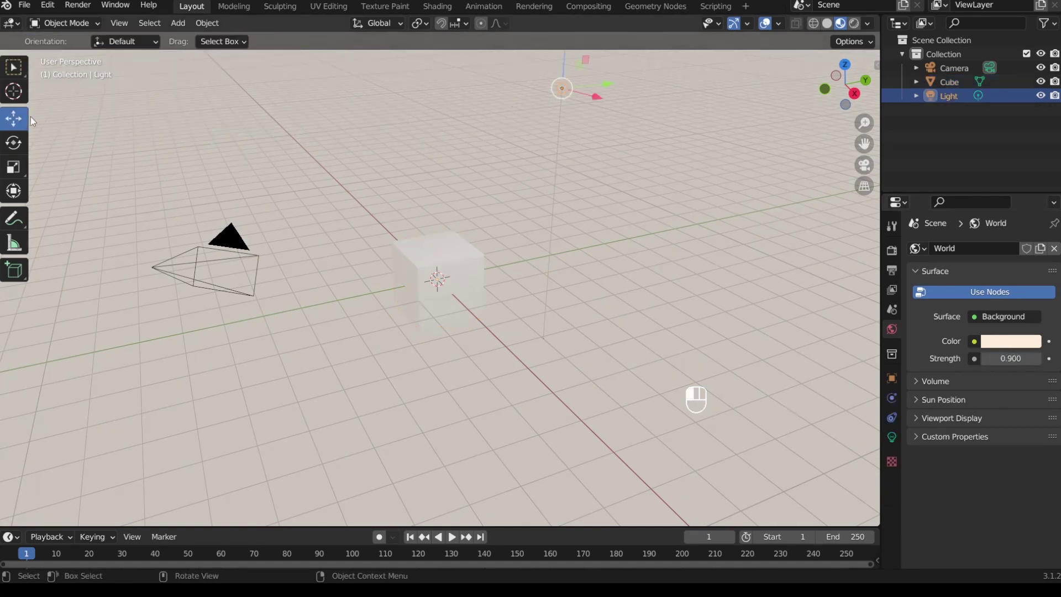
{"action": "left_click_drag", "start_coordinate": [585, 68], "coordinate": [690, 211]}
Step: Turn the light into a Sun with a strength of 6 and a pale orange color
{"action": "left_click", "coordinate": [891, 437]}
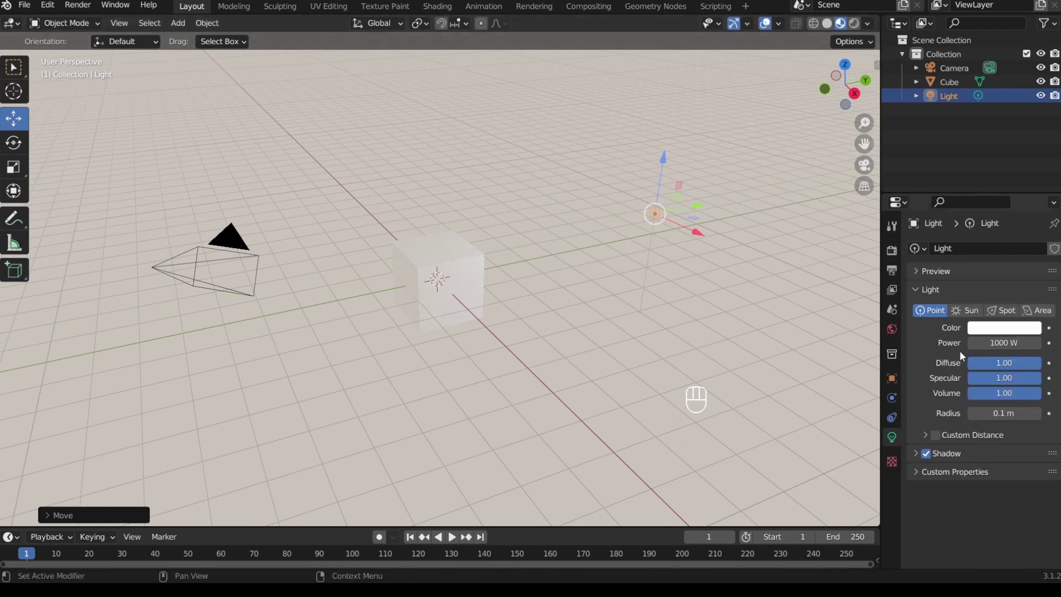
{"action": "left_click", "coordinate": [971, 310]}
{"action": "double_click", "coordinate": [995, 343]}
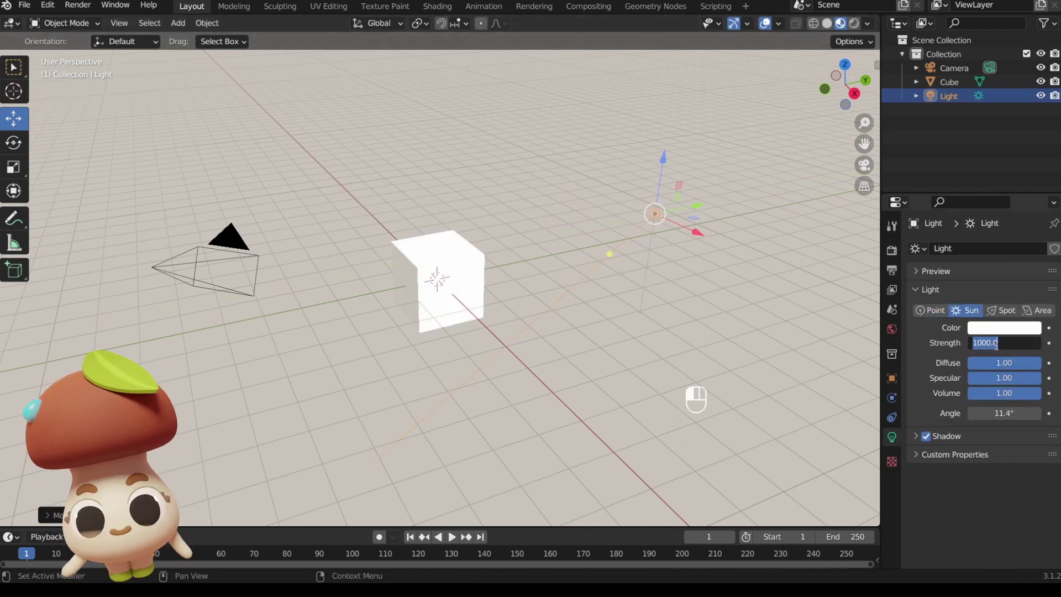
{"action": "type", "text": "6"}
{"action": "left_click", "coordinate": [992, 328]}
{"action": "left_click", "coordinate": [926, 240]}
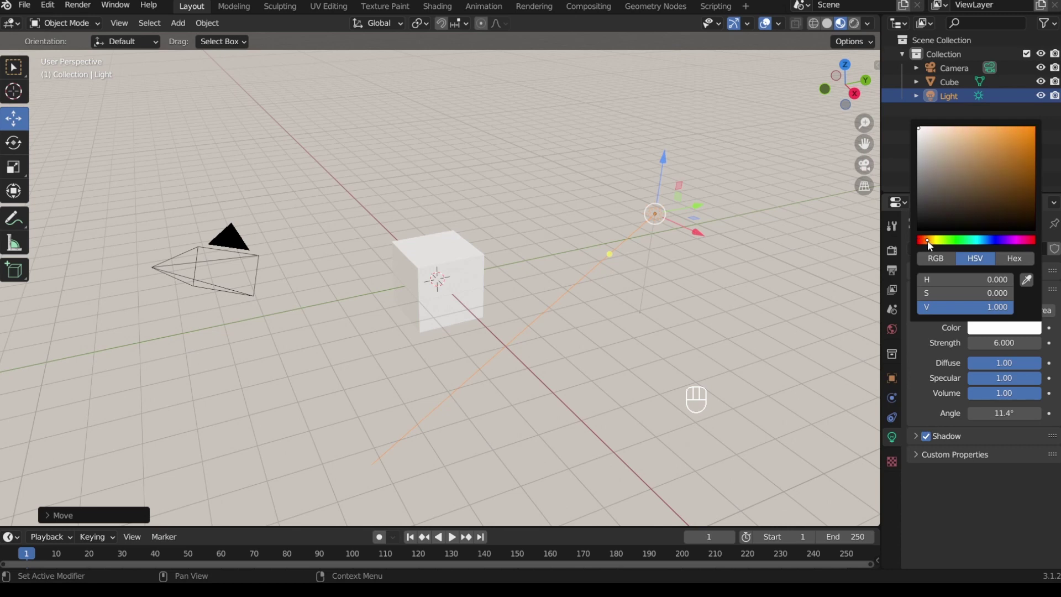
{"action": "left_click", "coordinate": [945, 130]}
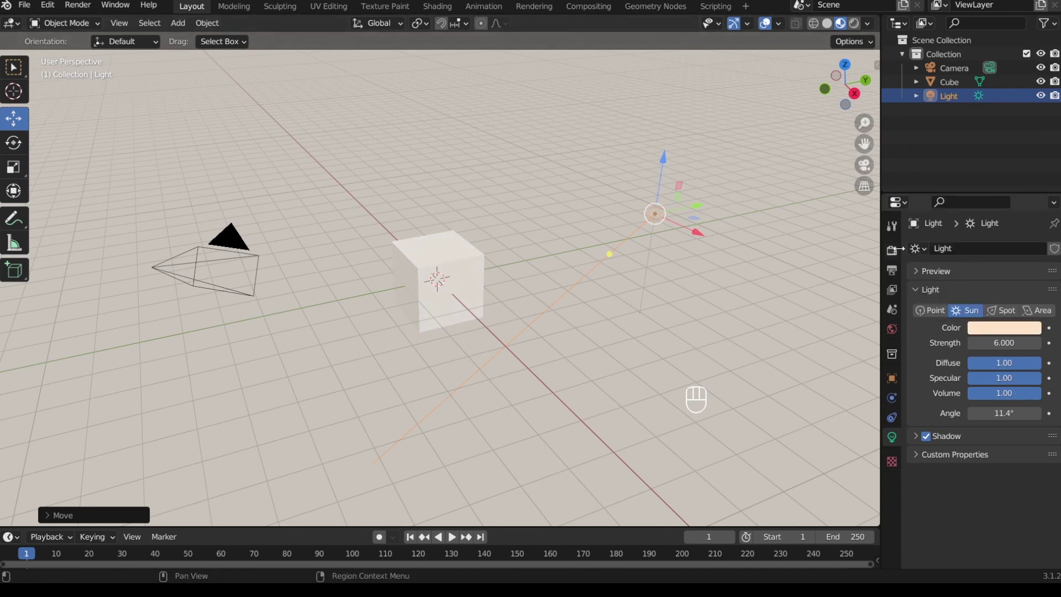
Step: Set the render engine to Cycles and its device to GPU Compute
{"action": "left_click", "coordinate": [891, 250]}
{"action": "left_click", "coordinate": [1015, 248]}
{"action": "left_click", "coordinate": [992, 294]}
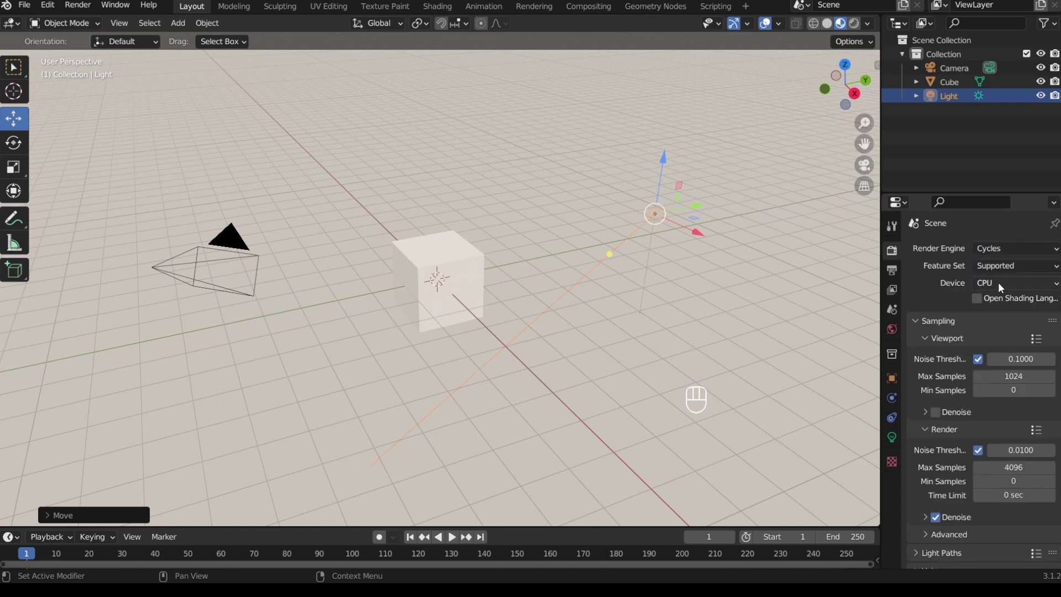
{"action": "left_click", "coordinate": [998, 284]}
{"action": "left_click", "coordinate": [996, 308]}
Step: Configure sampling with 1 viewport max sample, viewport denoising enabled, and a lower max sample count for the render
{"action": "left_click", "coordinate": [1000, 361]}
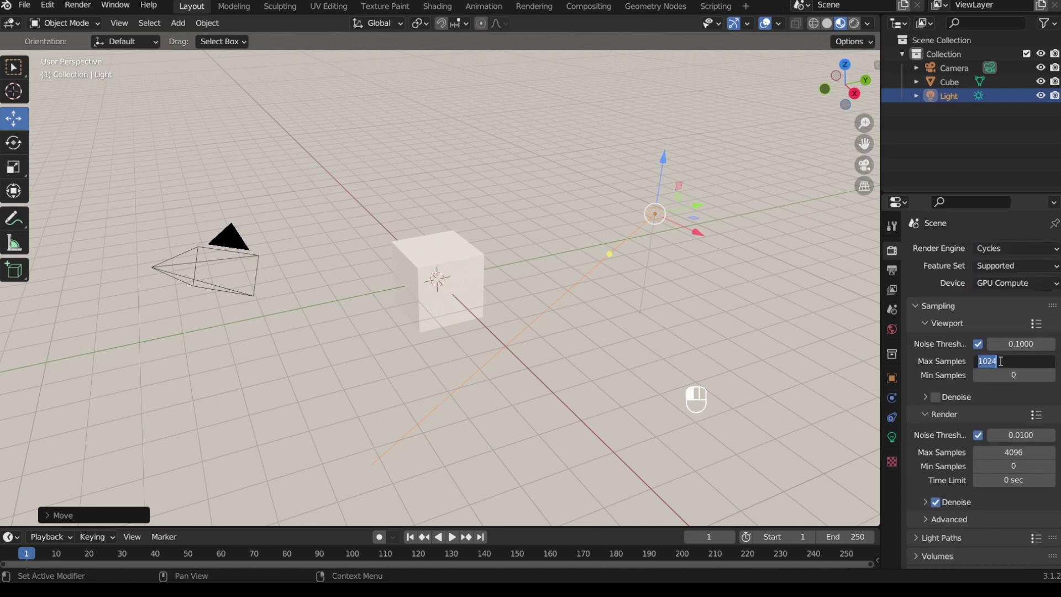
{"action": "type", "text": "1"}
{"action": "left_click", "coordinate": [935, 396]}
{"action": "left_click", "coordinate": [1001, 448]}
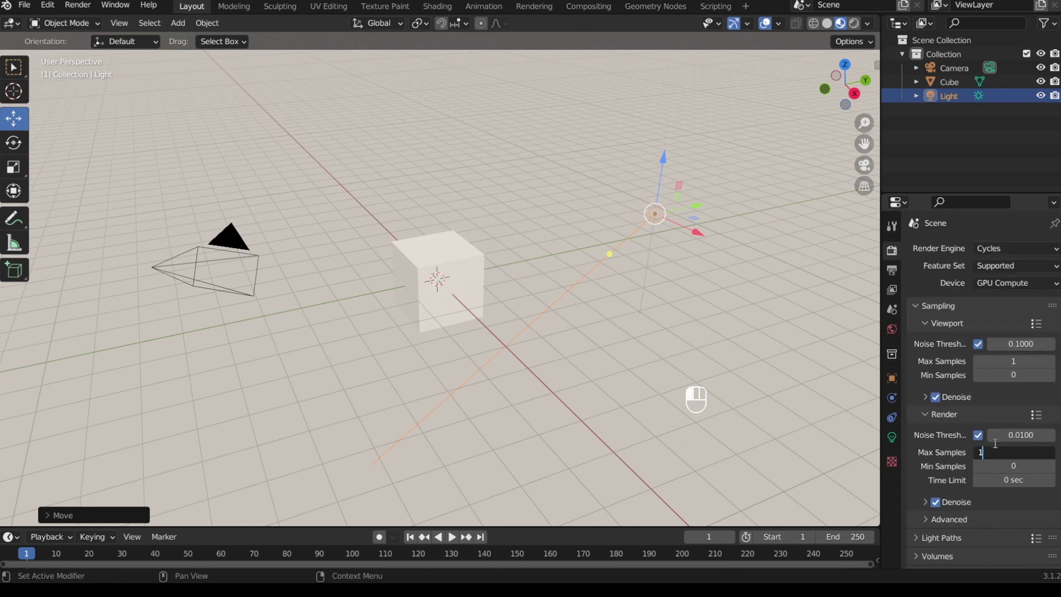
Step: Set the output's horizontal resolution to 1080 px by copying the vertical resolution
{"action": "left_click", "coordinate": [893, 270]}
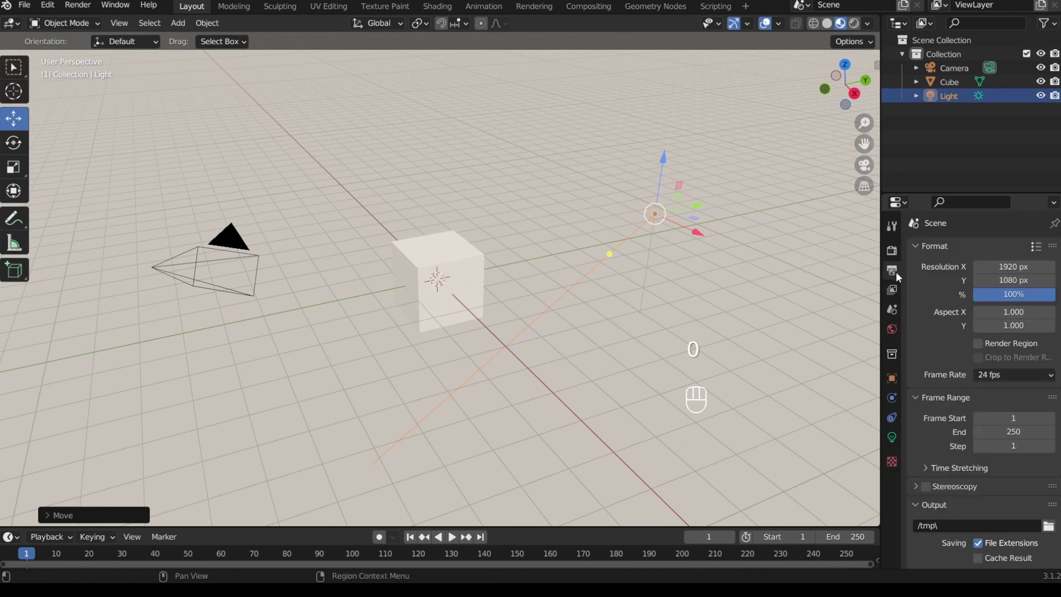
{"action": "key", "text": "ctrl+c"}
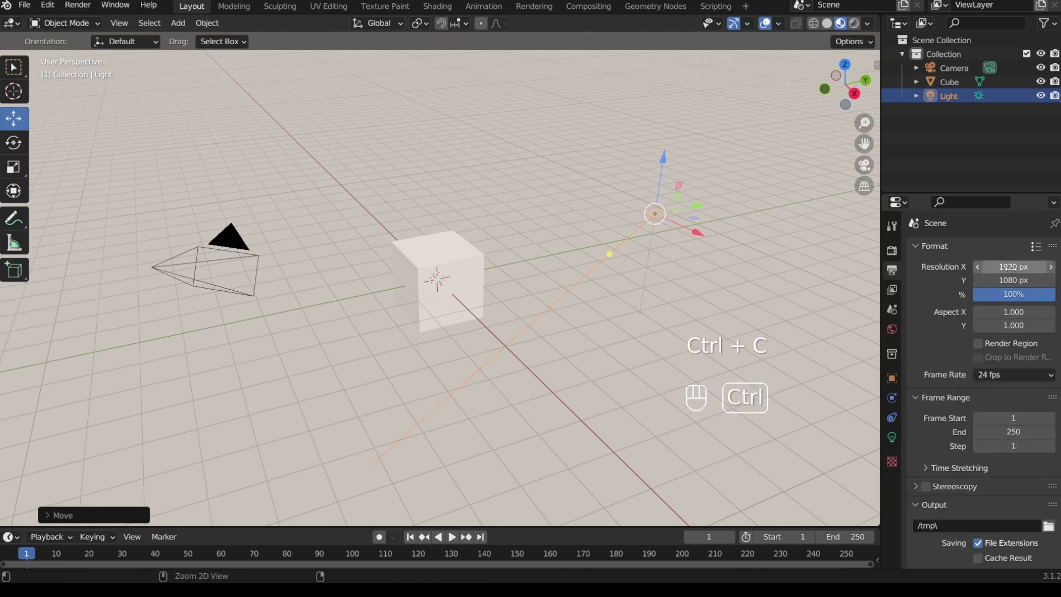
{"action": "key", "text": "ctrl+v"}
Step: Enlarge the cube and flatten it to about 0.31 along Z, raising the resulting slab above the grid
{"action": "left_click", "coordinate": [442, 293]}
{"action": "middle_click_drag", "start_coordinate": [449, 359], "coordinate": [483, 343], "text": "ctrl"}
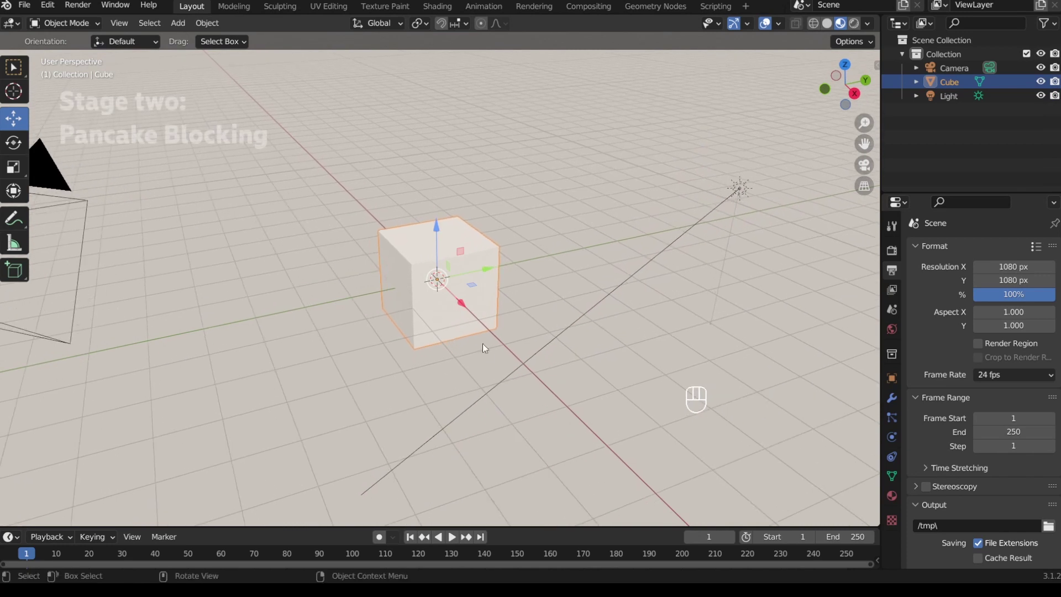
{"action": "key", "text": "s"}
{"action": "left_click", "coordinate": [515, 409]}
{"action": "key", "text": "s"}
{"action": "key", "text": "z"}
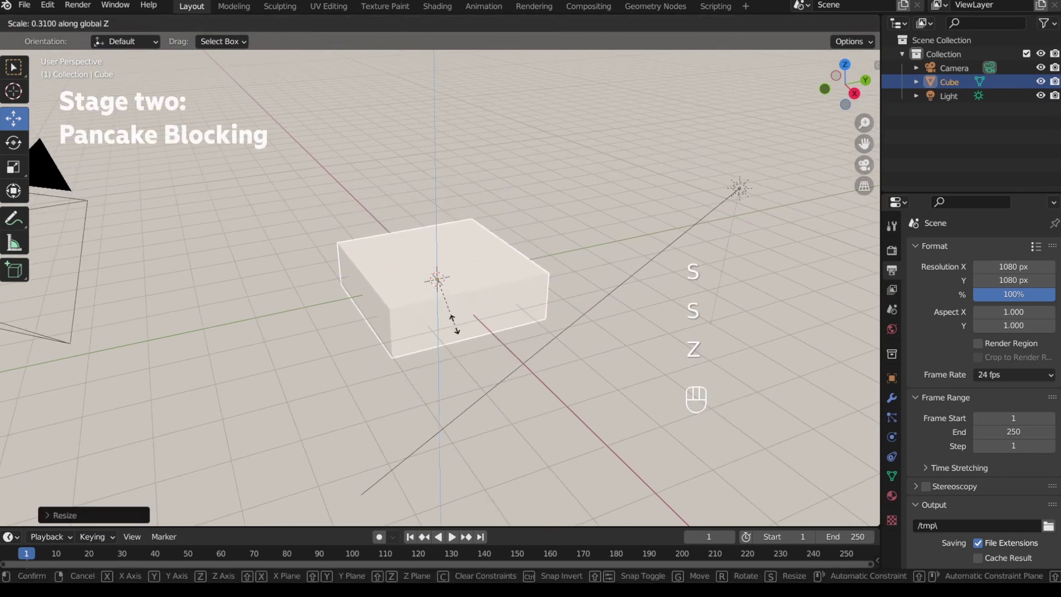
{"action": "left_click", "coordinate": [457, 332]}
{"action": "left_click_drag", "start_coordinate": [433, 229], "coordinate": [430, 172]}
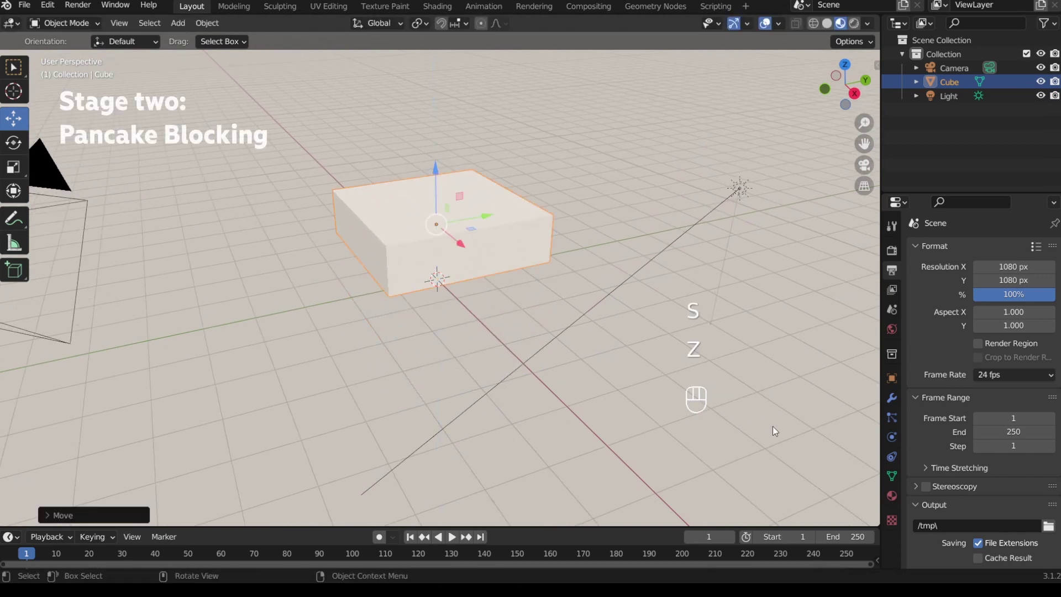
Step: Add a Subdivision Surface modifier with a render level of 1 and scale the slab up by about 1.88
{"action": "left_click", "coordinate": [891, 398]}
{"action": "left_click", "coordinate": [957, 250]}
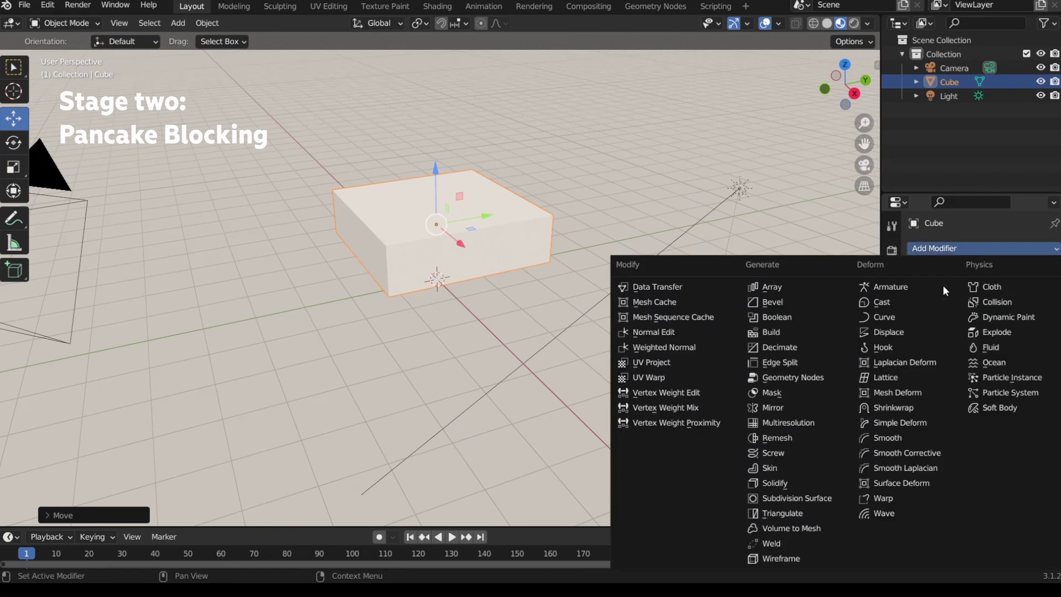
{"action": "left_click", "coordinate": [823, 497]}
{"action": "left_click", "coordinate": [973, 323]}
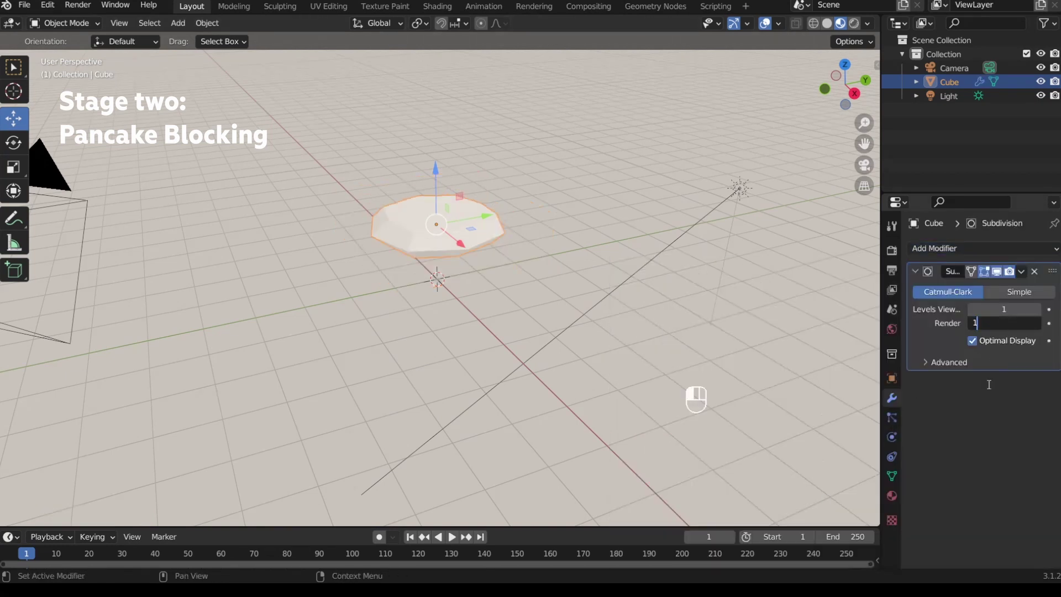
{"action": "key", "text": "s"}
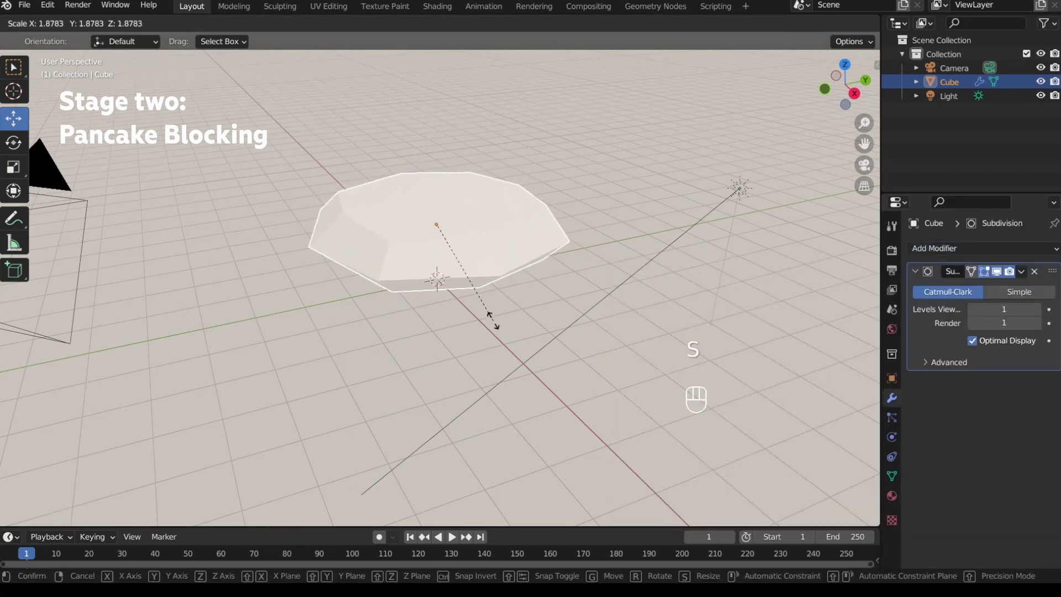
{"action": "left_click", "coordinate": [495, 326]}
Step: Cut a horizontal edge loop around the slab's middle, bevel it into a band, and scale the band by about 1.04
{"action": "left_click", "coordinate": [853, 95]}
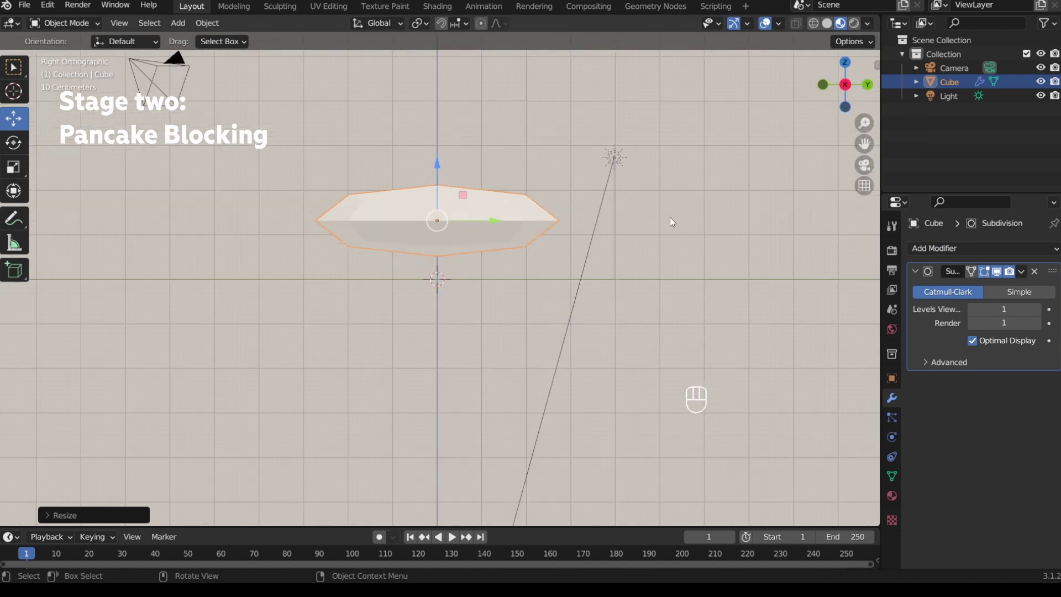
{"action": "key", "text": "Tab"}
{"action": "key", "text": "ctrl+r"}
{"action": "left_click", "coordinate": [585, 220]}
{"action": "key", "text": "Escape"}
{"action": "key", "text": "ctrl+b"}
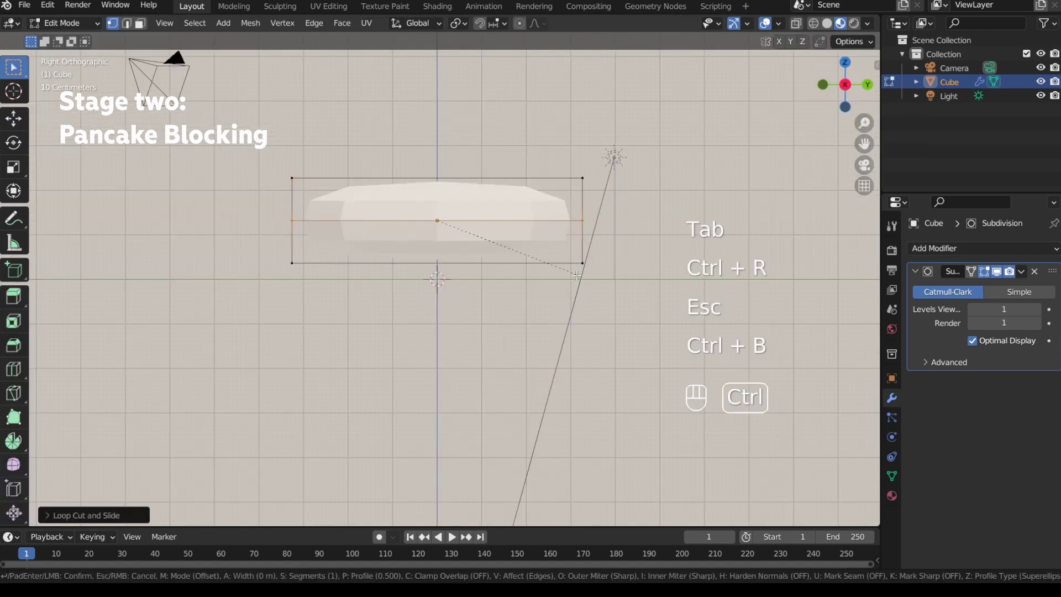
{"action": "left_click", "coordinate": [576, 372]}
{"action": "key", "text": "s"}
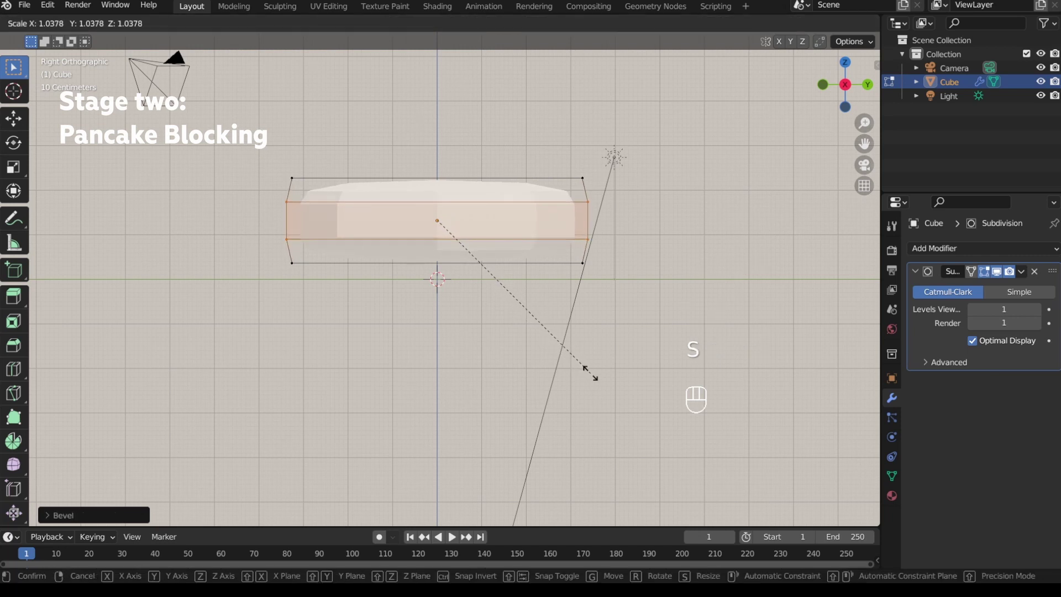
{"action": "left_click", "coordinate": [587, 371]}
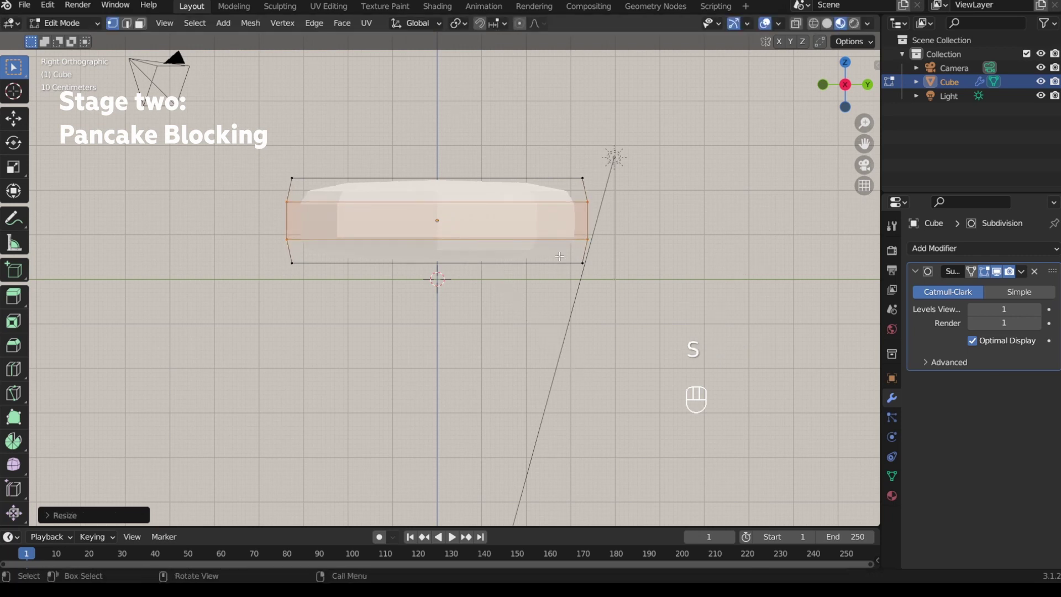
Step: With X-ray enabled, move the lower edge loop of the slab's side band slightly down along Z
{"action": "left_click", "coordinate": [796, 28]}
{"action": "key", "text": "2"}
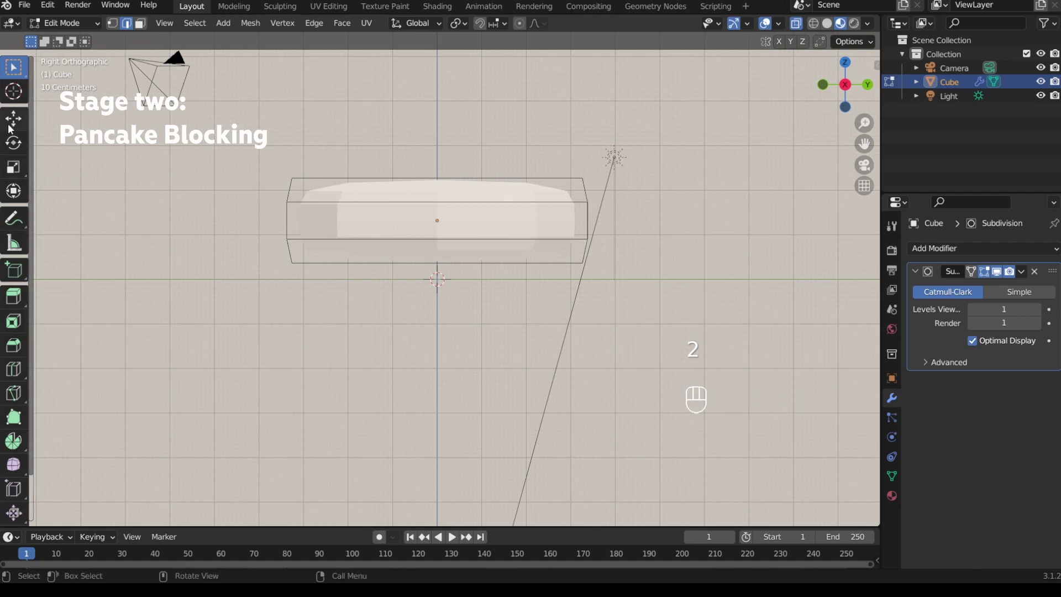
{"action": "left_click", "coordinate": [10, 124]}
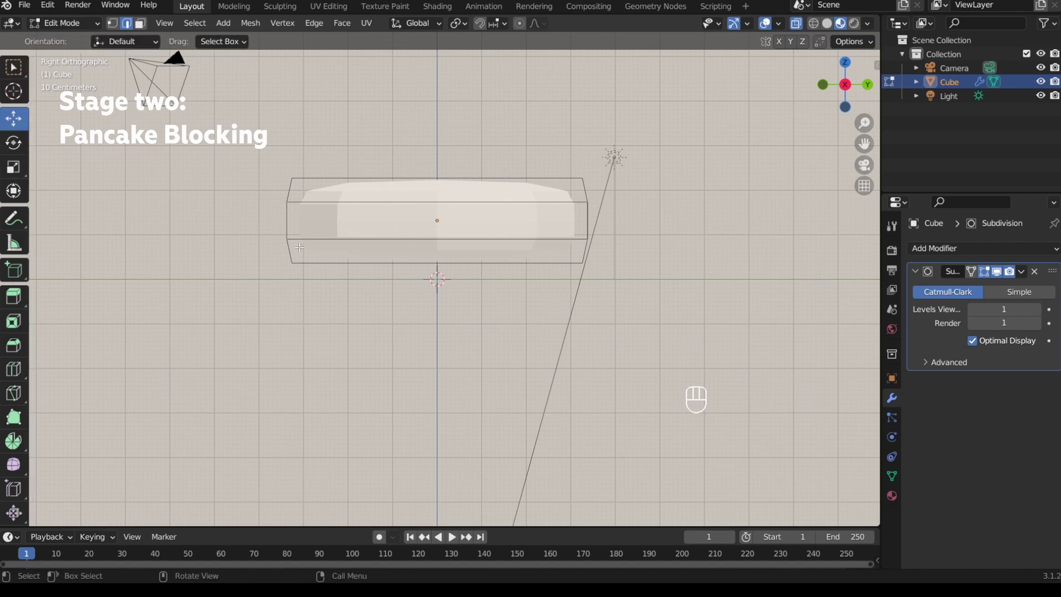
{"action": "left_click", "coordinate": [299, 242], "text": "alt+shift"}
{"action": "left_click_drag", "start_coordinate": [435, 198], "coordinate": [436, 212]}
Step: Scale the slab's bottom face and top face slightly inward to taper its rims
{"action": "key", "text": "3"}
{"action": "key", "text": "s"}
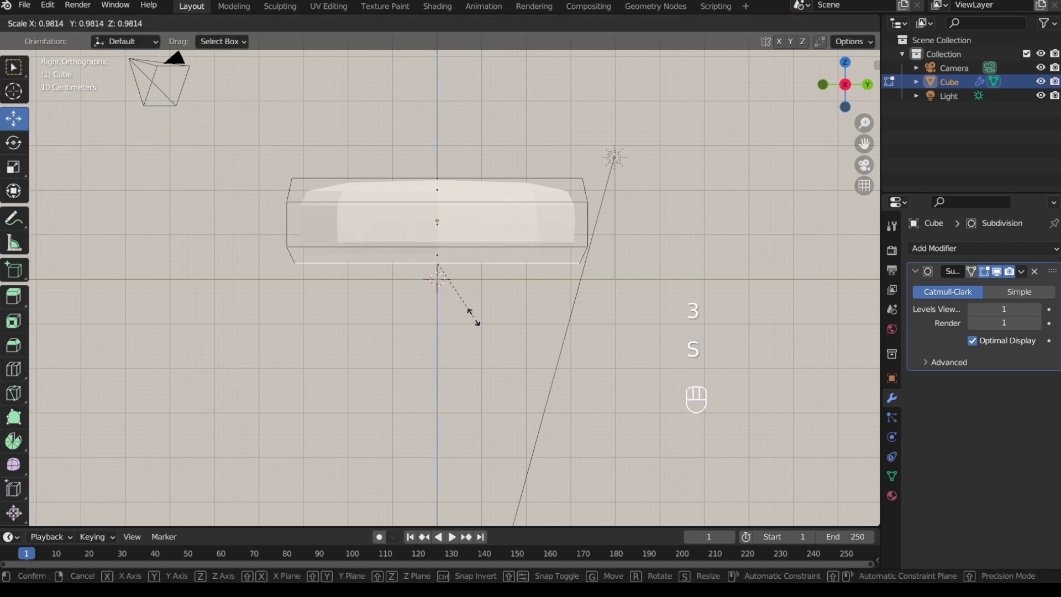
{"action": "left_click", "coordinate": [469, 316]}
{"action": "left_click", "coordinate": [451, 192]}
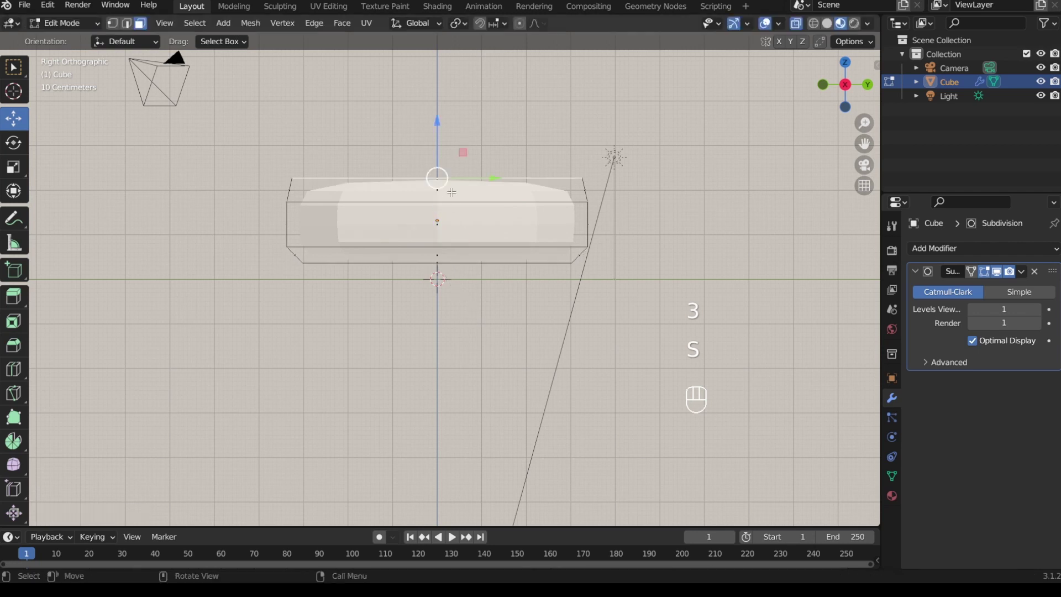
{"action": "key", "text": "s"}
{"action": "left_click", "coordinate": [493, 228]}
Step: Move the upper edge loop of the side band slightly down along Z and return to Object Mode
{"action": "key", "text": "2"}
{"action": "left_click", "coordinate": [376, 202], "text": "alt+shift"}
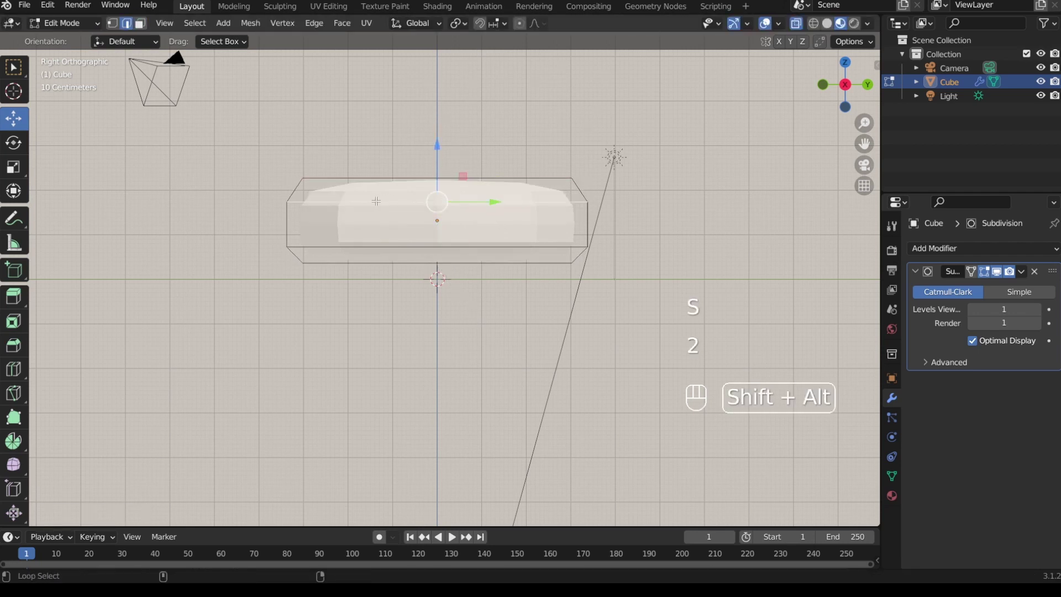
{"action": "left_click_drag", "start_coordinate": [435, 166], "coordinate": [434, 183]}
{"action": "key", "text": "Tab"}
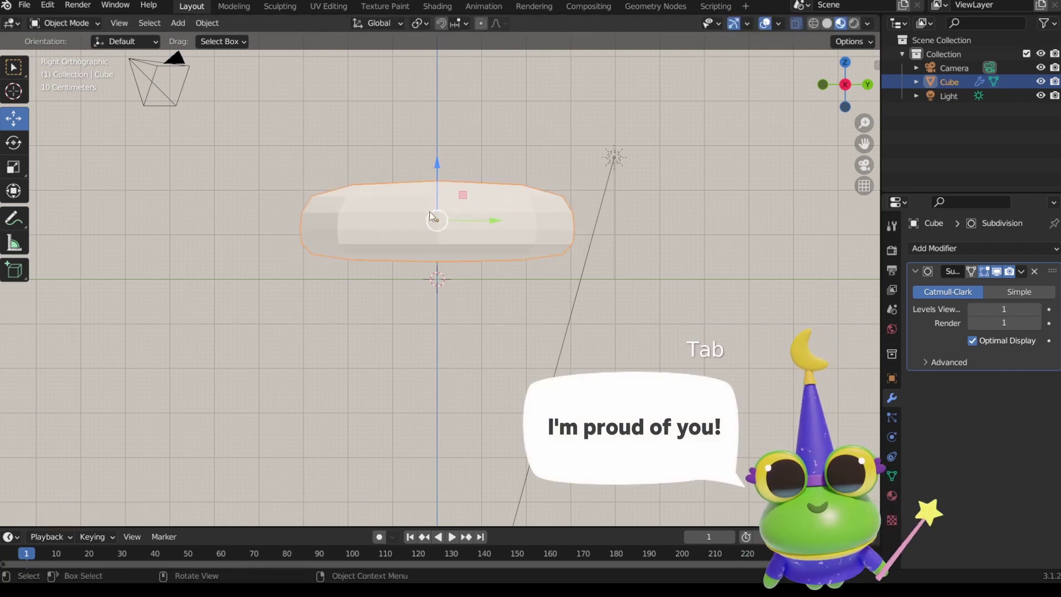
Step: Apply the Subdivision Surface modifier to the pancake mesh
{"action": "left_click", "coordinate": [1021, 270]}
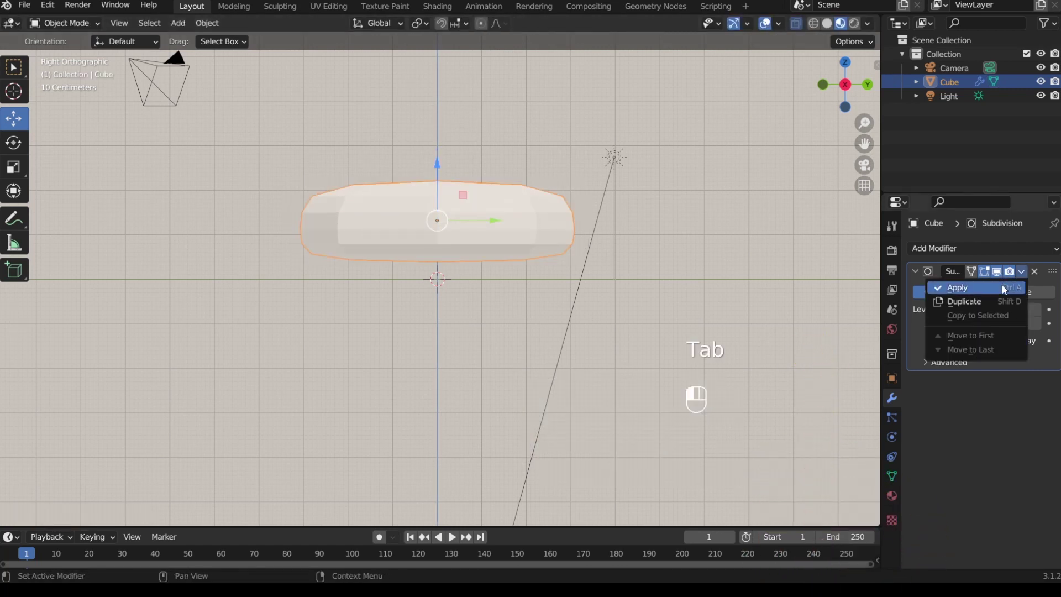
{"action": "left_click", "coordinate": [960, 284]}
{"action": "middle_click_drag", "start_coordinate": [585, 235], "coordinate": [487, 241]}
Step: Add a new Subdivision Surface modifier with viewport and render levels of 4, and shade the pancake smooth
{"action": "left_click", "coordinate": [967, 249]}
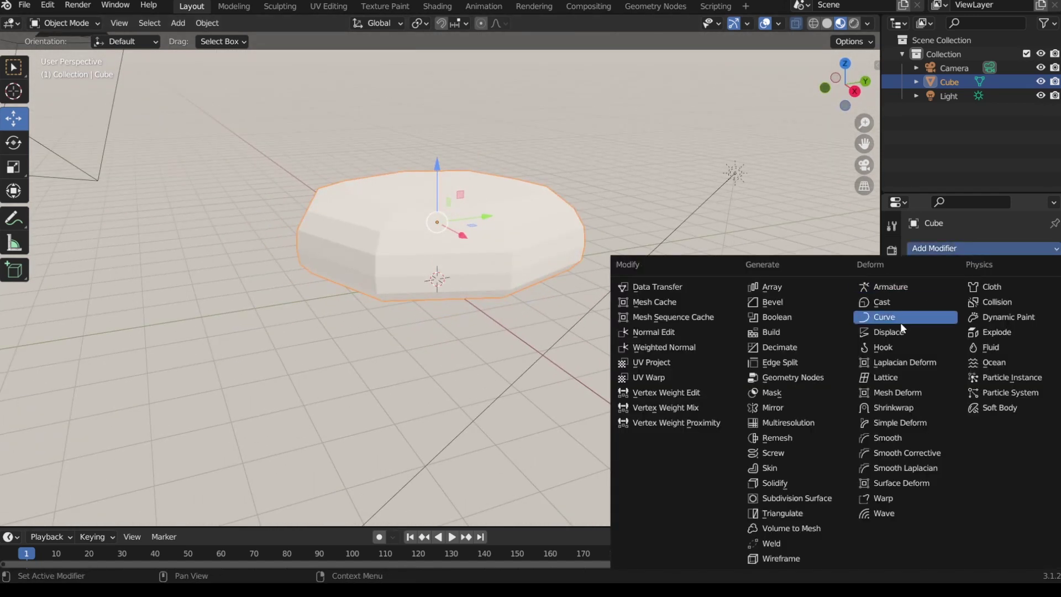
{"action": "left_click", "coordinate": [810, 498]}
{"action": "left_click", "coordinate": [1006, 313]}
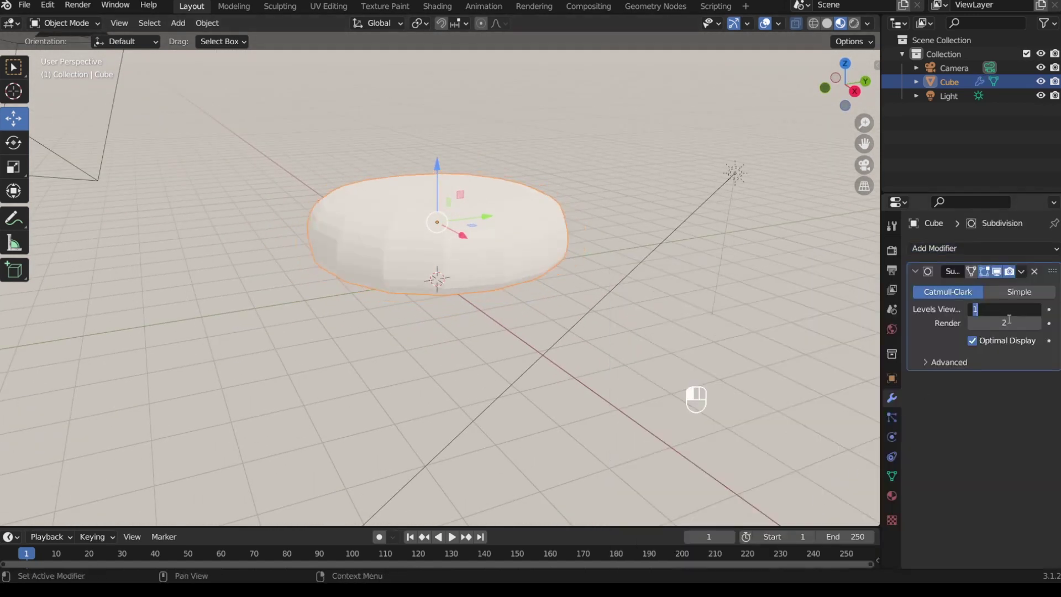
{"action": "key", "text": "Return"}
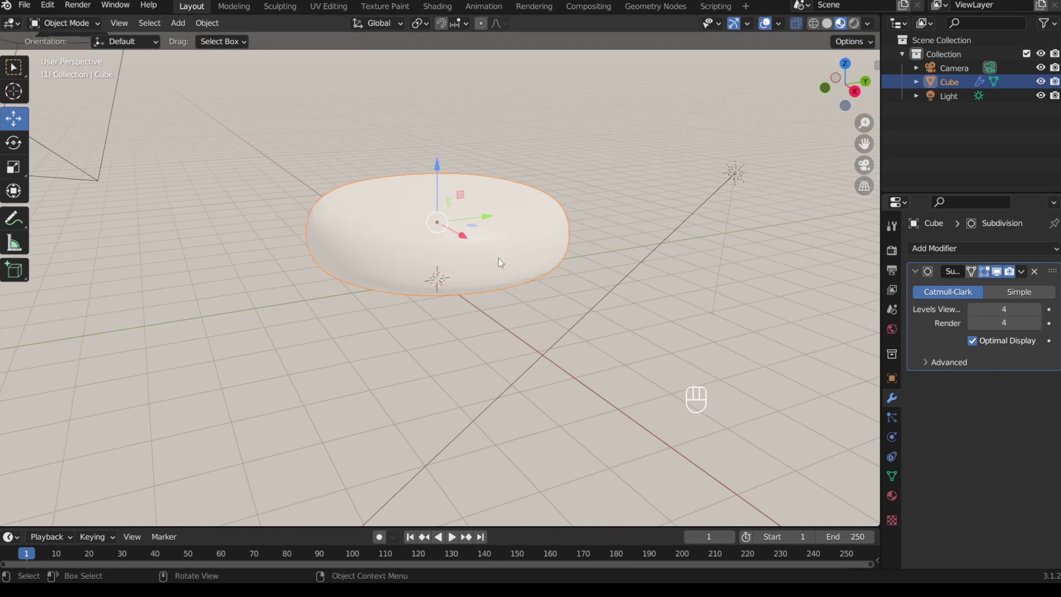
{"action": "right_click", "coordinate": [481, 234]}
{"action": "left_click", "coordinate": [479, 235]}
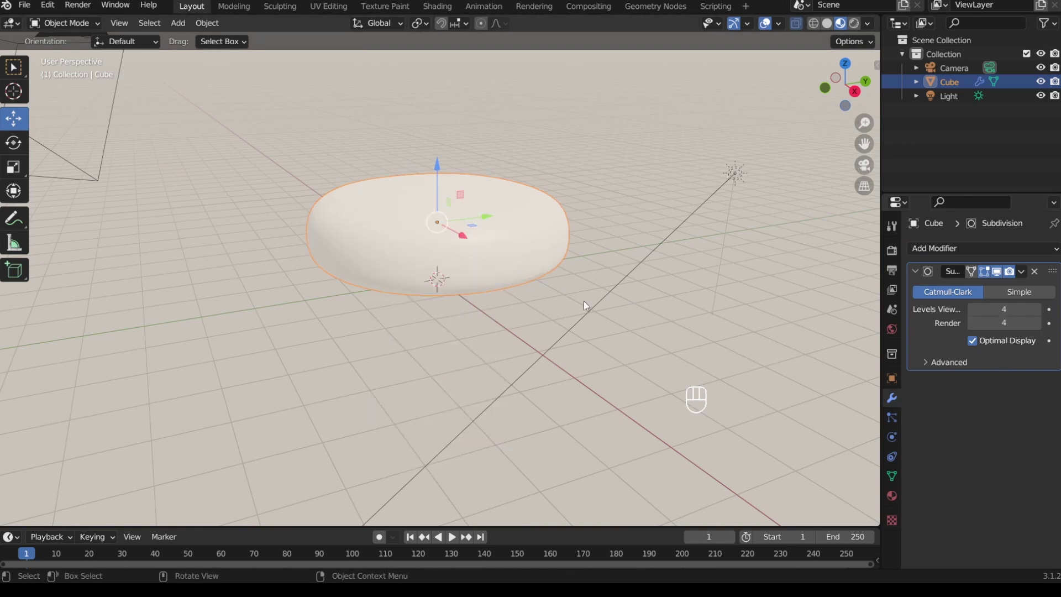
Step: Give the pancake material an orange base color with saturation 1.000 and value about 0.816, and set its roughness to 0.648
{"action": "left_click", "coordinate": [891, 495]}
{"action": "left_click", "coordinate": [1000, 429]}
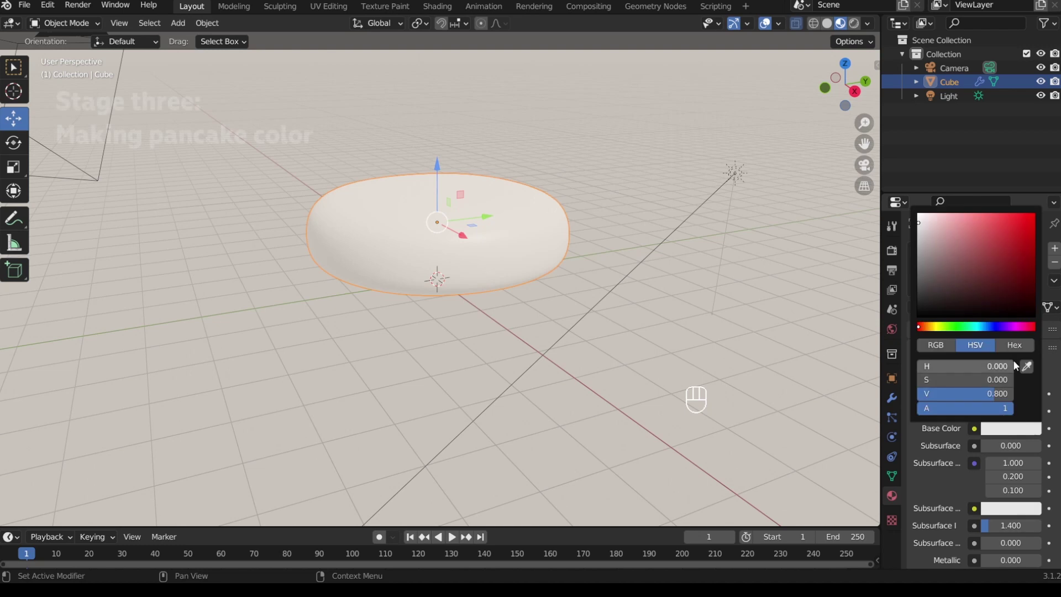
{"action": "left_click", "coordinate": [929, 329]}
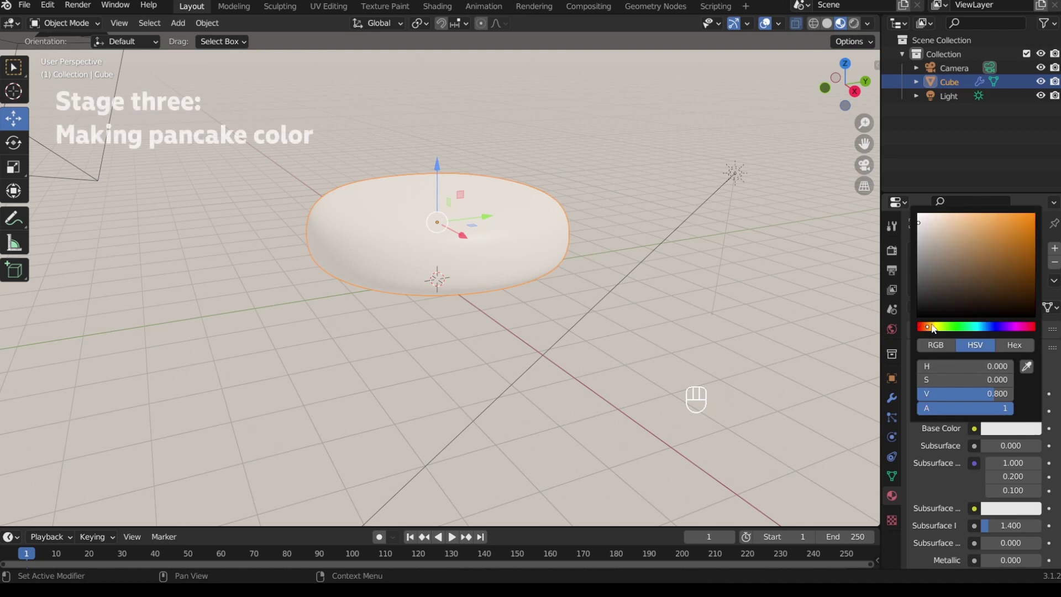
{"action": "left_click_drag", "start_coordinate": [1027, 223], "coordinate": [1036, 221]}
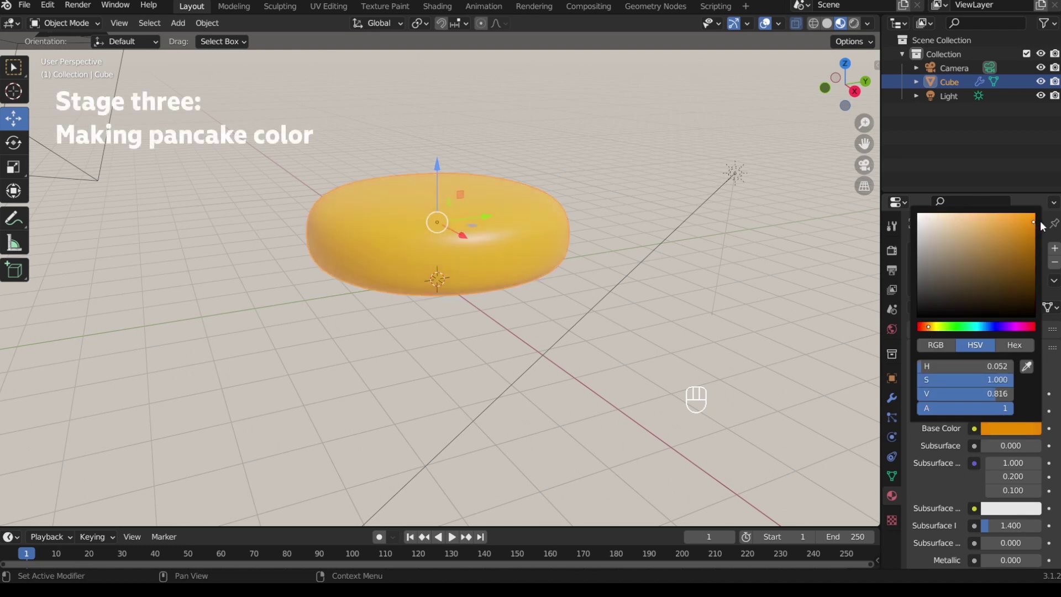
{"action": "scroll", "coordinate": [967, 365], "scroll_direction": "down", "scroll_amount": 8}
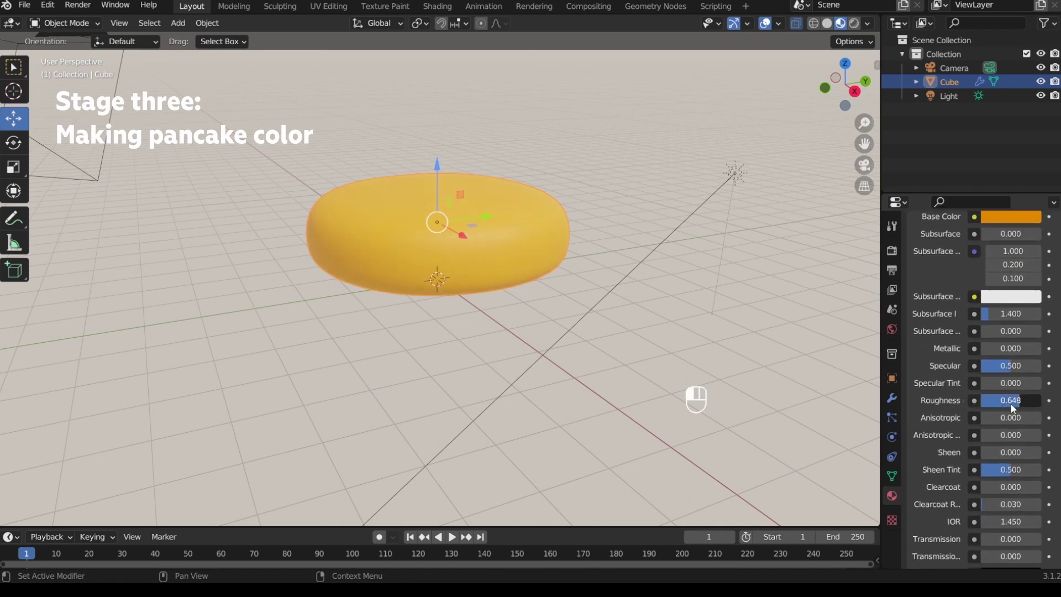
Step: Select the pancake's lower vertices in side view and assign them a new material in a second material slot
{"action": "left_click", "coordinate": [856, 95]}
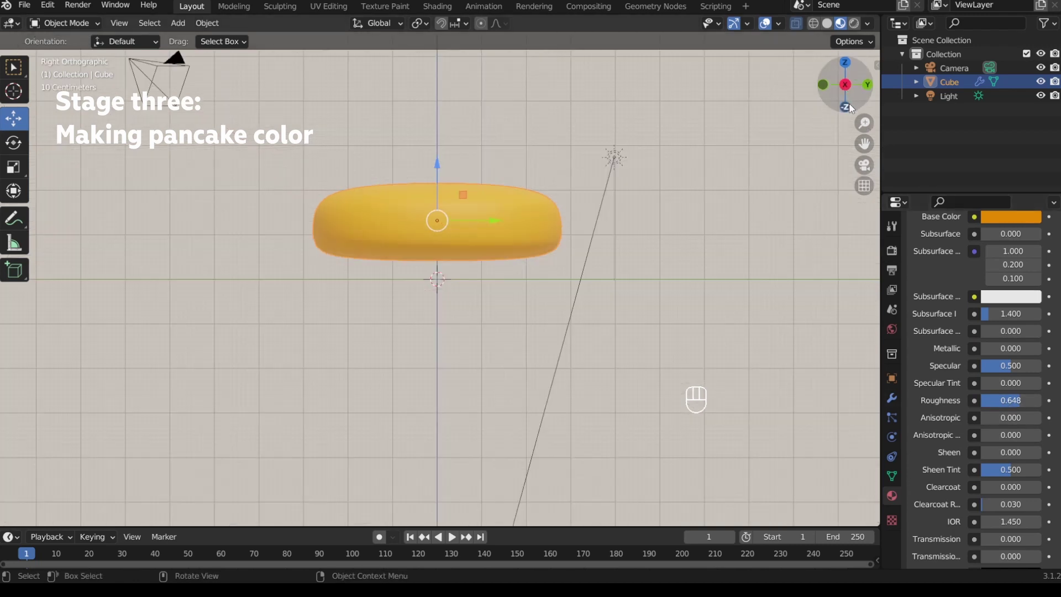
{"action": "key", "text": "Tab"}
{"action": "key", "text": "1"}
{"action": "key", "text": "b"}
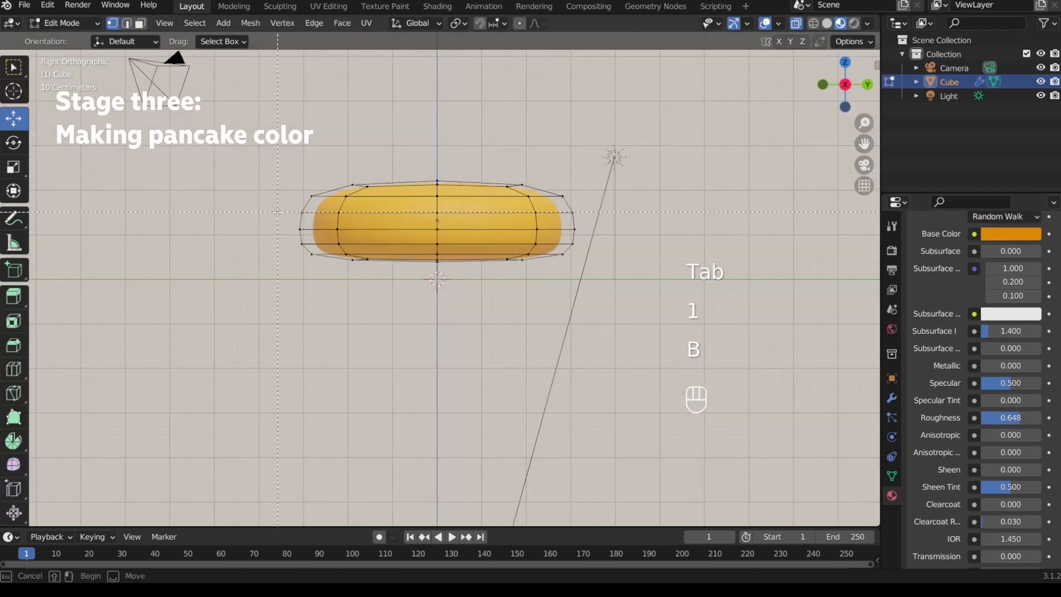
{"action": "left_click_drag", "start_coordinate": [540, 290], "coordinate": [586, 304]}
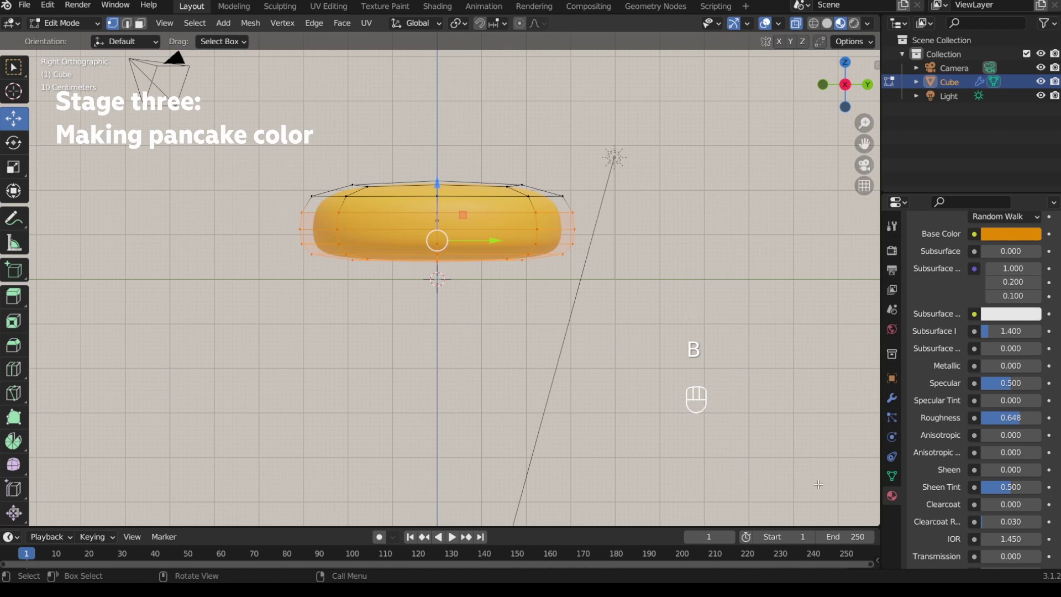
{"action": "scroll", "coordinate": [953, 338], "scroll_direction": "up", "scroll_amount": 8}
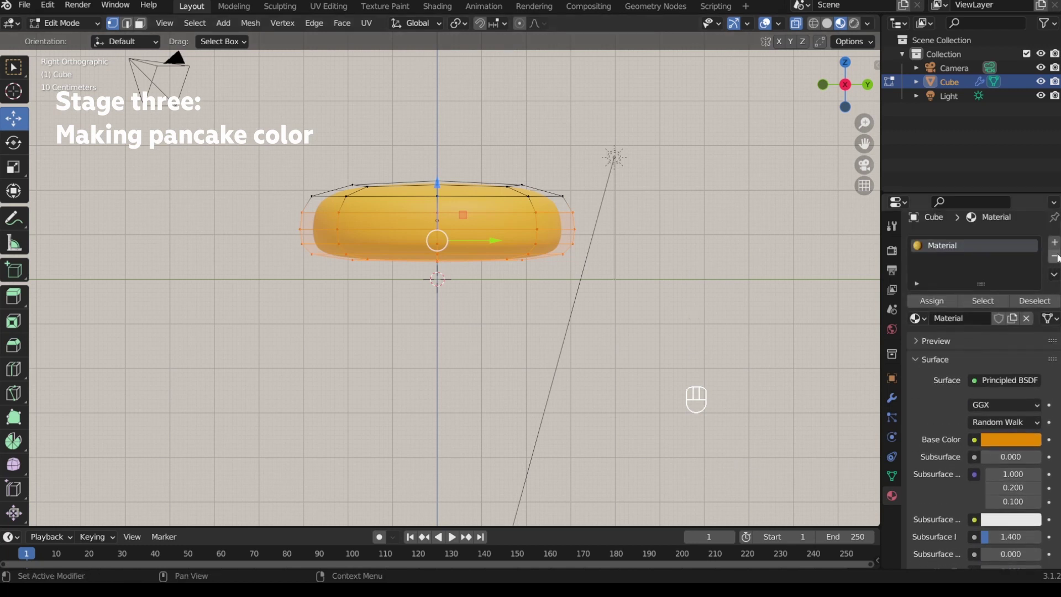
{"action": "left_click", "coordinate": [1053, 243]}
{"action": "left_click", "coordinate": [942, 329]}
{"action": "left_click", "coordinate": [971, 347]}
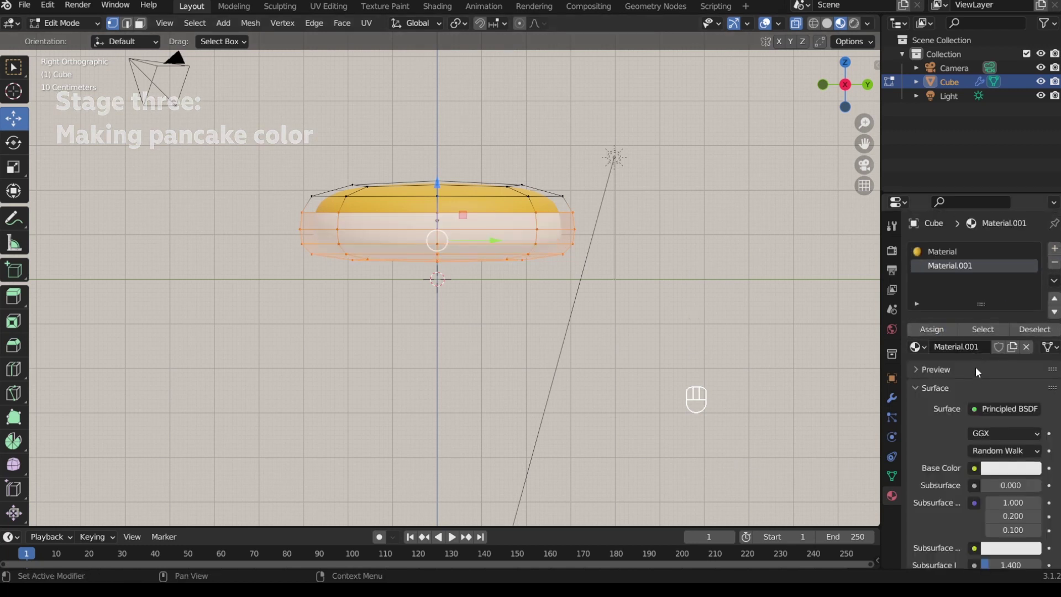
Step: Set the second material's base color to light yellow, hue 0.090, saturation 0.911 and value 1.000, and return to Object Mode
{"action": "left_click", "coordinate": [1003, 469]}
{"action": "left_click_drag", "start_coordinate": [925, 366], "coordinate": [930, 366]}
{"action": "left_click_drag", "start_coordinate": [1006, 259], "coordinate": [997, 255]}
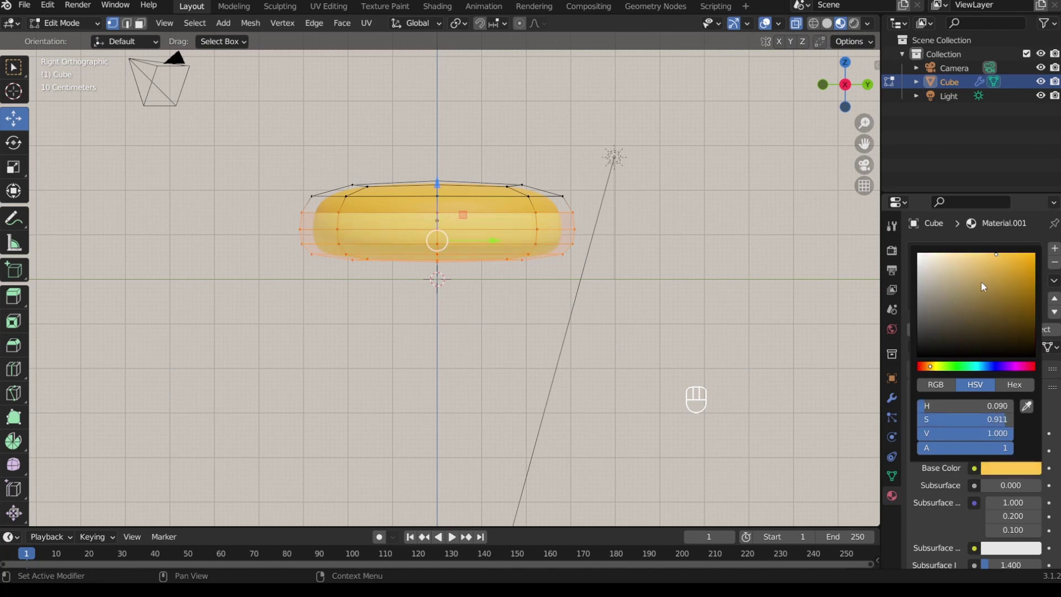
{"action": "key", "text": "Tab"}
Step: Move the pancake straight up along Z to make room for more pancakes beneath it
{"action": "middle_click_drag", "start_coordinate": [537, 273], "coordinate": [457, 259], "text": "ctrl"}
{"action": "key", "text": "g"}
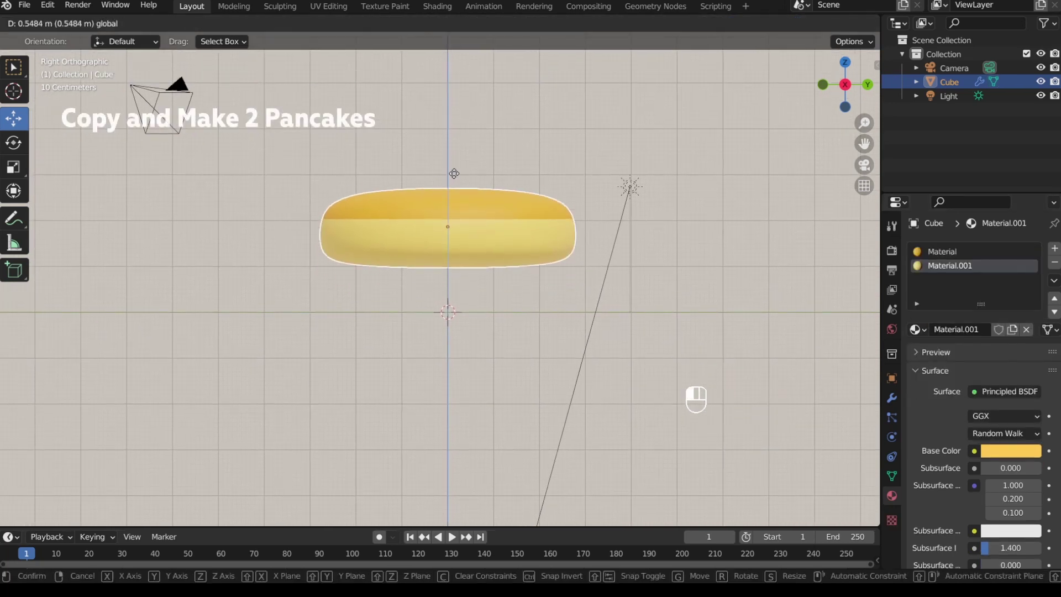
{"action": "left_click", "coordinate": [464, 129]}
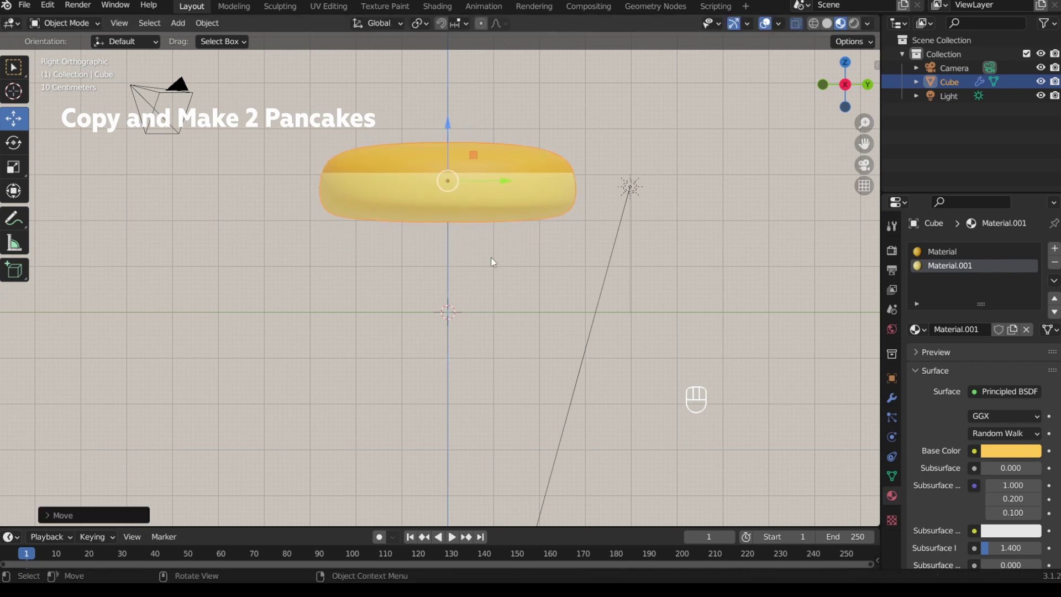
Step: Duplicate the pancake, move the copy directly below the original and flatten it along Z
{"action": "key", "text": "shift+d"}
{"action": "key", "text": "shift+Return"}
{"action": "left_click_drag", "start_coordinate": [448, 131], "coordinate": [445, 194]}
{"action": "key", "text": "s"}
{"action": "key", "text": "z"}
{"action": "left_click", "coordinate": [503, 316]}
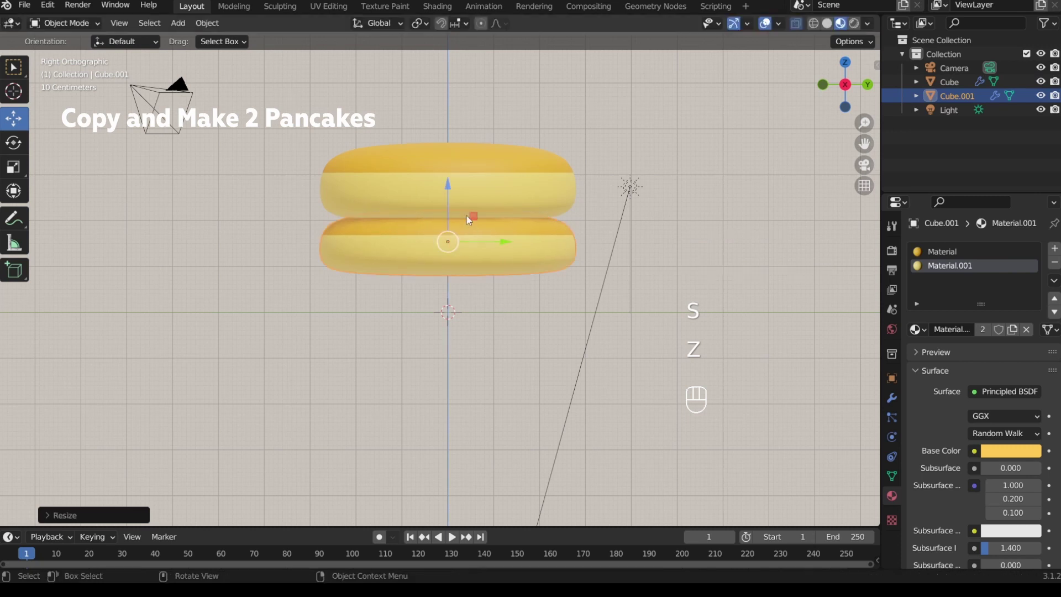
Step: Duplicate the lower pancake, place the copy beneath it as a third layer and thicken it slightly along Z
{"action": "key", "text": "shift+d"}
{"action": "key", "text": "shift+Return"}
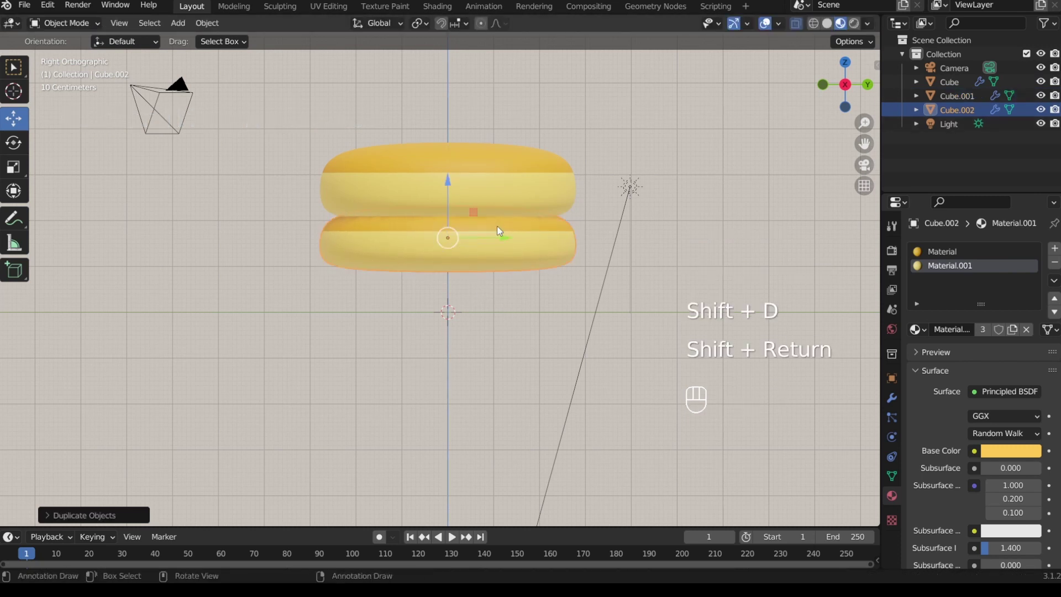
{"action": "left_click_drag", "start_coordinate": [445, 191], "coordinate": [443, 216]}
{"action": "key", "text": "s"}
{"action": "key", "text": "z"}
{"action": "left_click", "coordinate": [481, 362]}
Step: Inset two adjacent outer faces on the top pancake's upper side individually, with a thickness of about 0.063 m
{"action": "middle_click_drag", "start_coordinate": [442, 216], "coordinate": [511, 301]}
{"action": "left_click", "coordinate": [511, 251]}
{"action": "key", "text": "Tab"}
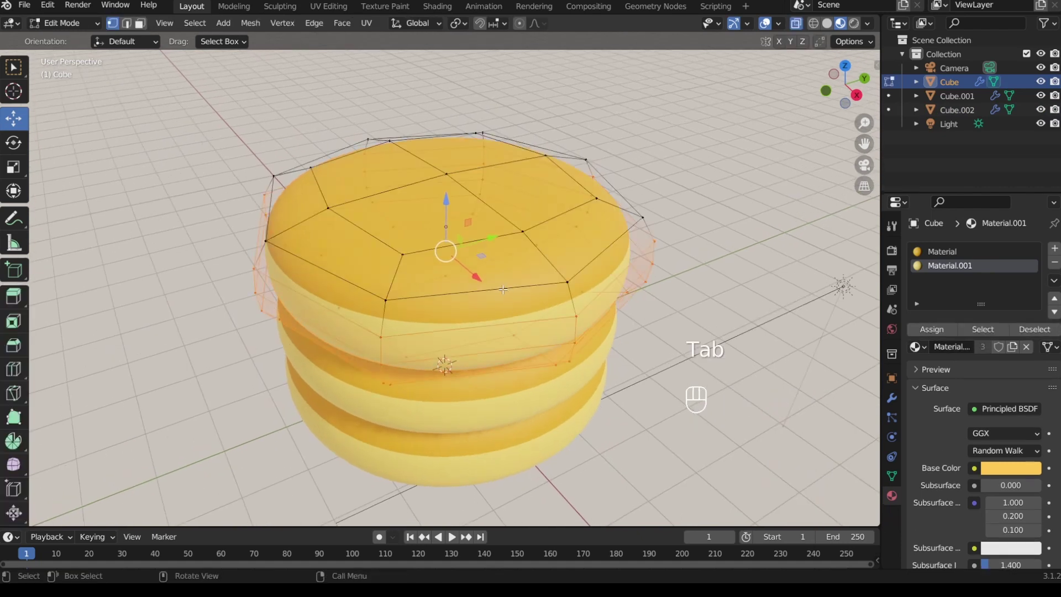
{"action": "key", "text": "3"}
{"action": "left_click", "coordinate": [483, 272]}
{"action": "left_click", "coordinate": [585, 238], "text": "shift"}
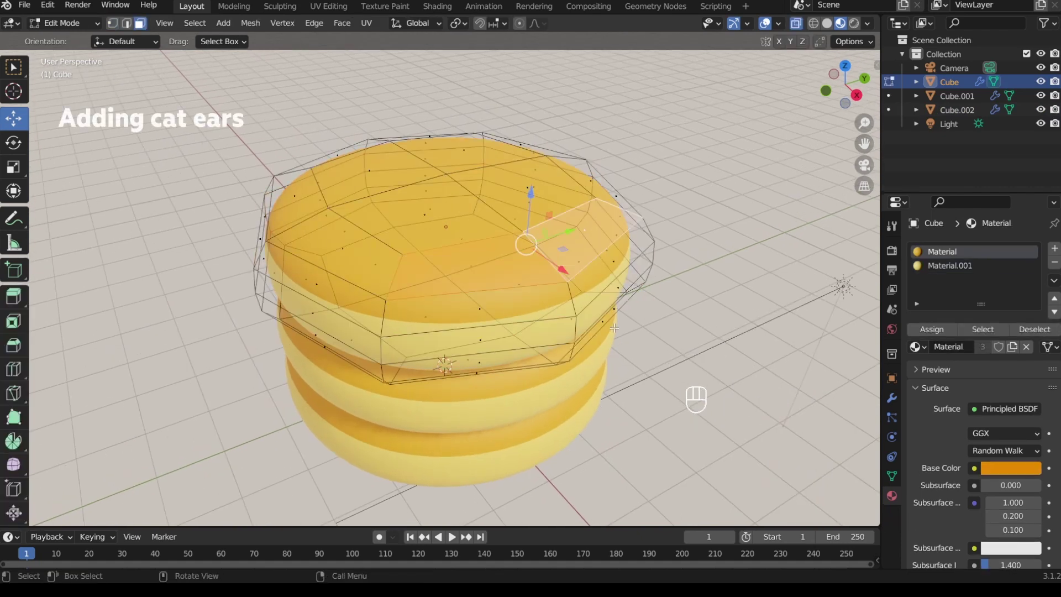
{"action": "key", "text": "i"}
{"action": "left_click", "coordinate": [606, 319]}
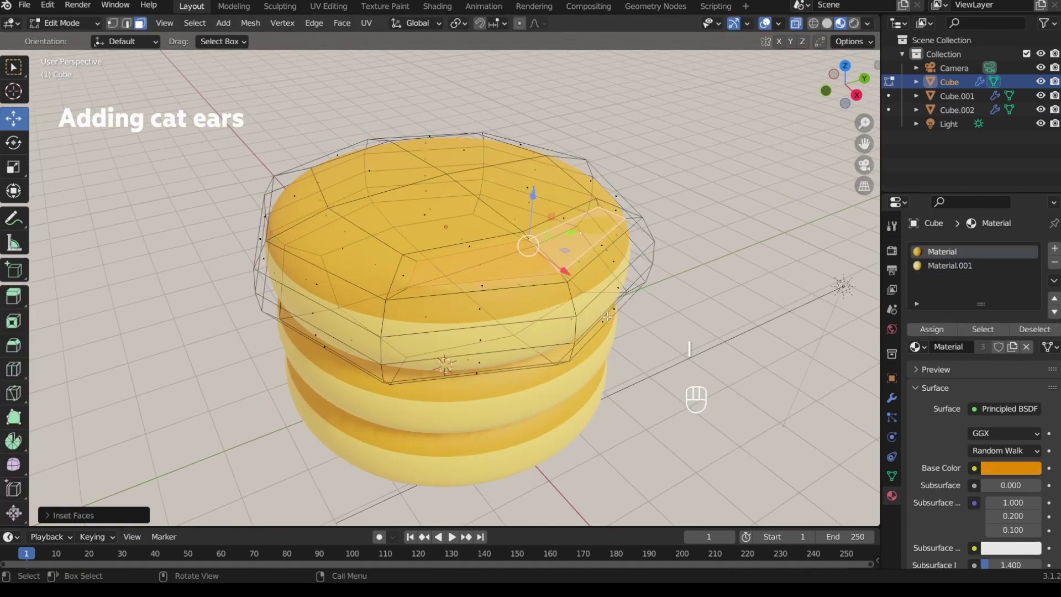
{"action": "left_click", "coordinate": [114, 507]}
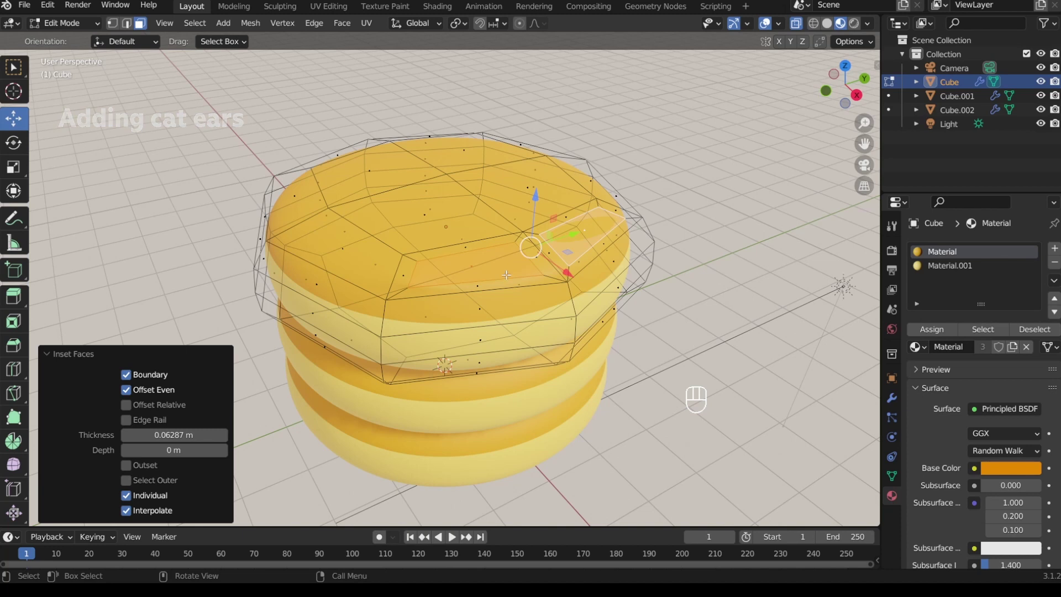
Step: Extrude the two inset faces about 1.2 m into ears, shifting their tops inward along X and about 0.25 m down
{"action": "key", "text": "e"}
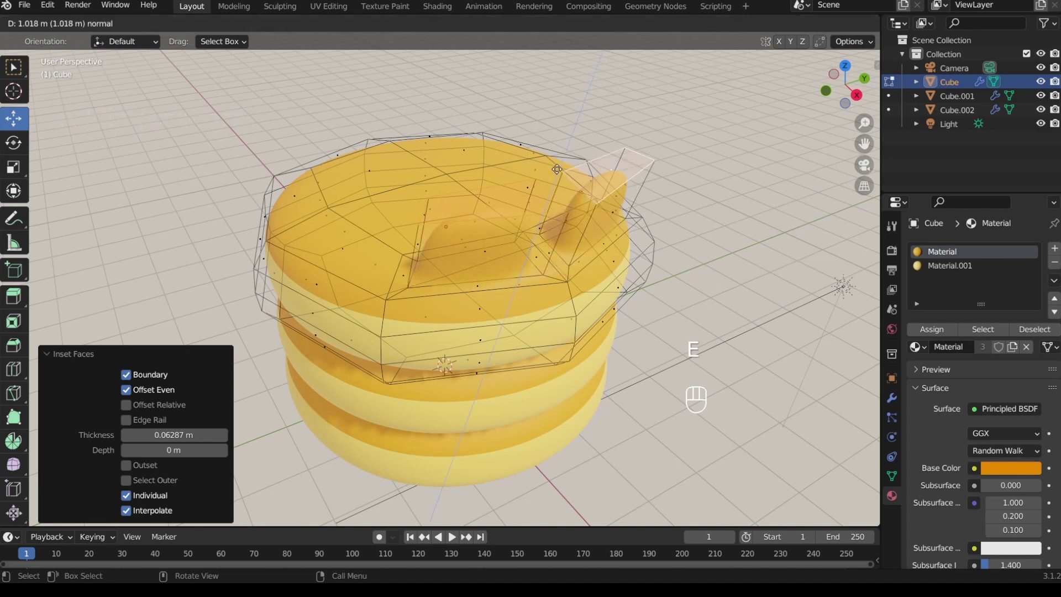
{"action": "left_click", "coordinate": [560, 160]}
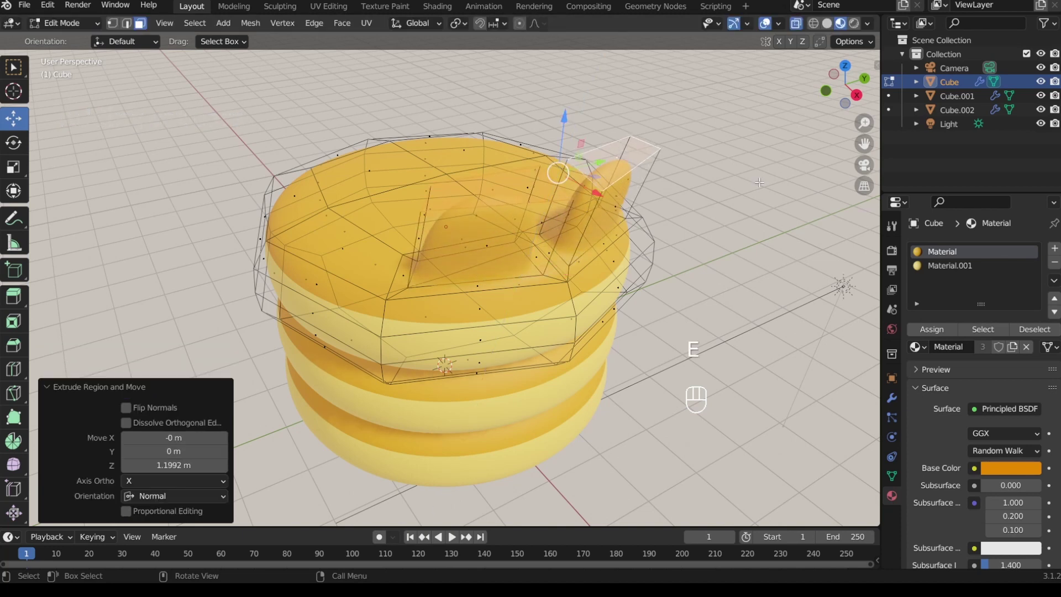
{"action": "key", "text": "KP_1"}
{"action": "middle_click_drag", "start_coordinate": [660, 142], "coordinate": [615, 240], "text": "shift"}
{"action": "middle_click_drag", "start_coordinate": [615, 240], "coordinate": [625, 183], "text": "ctrl"}
{"action": "left_click_drag", "start_coordinate": [619, 184], "coordinate": [581, 186]}
{"action": "left_click_drag", "start_coordinate": [551, 133], "coordinate": [549, 161]}
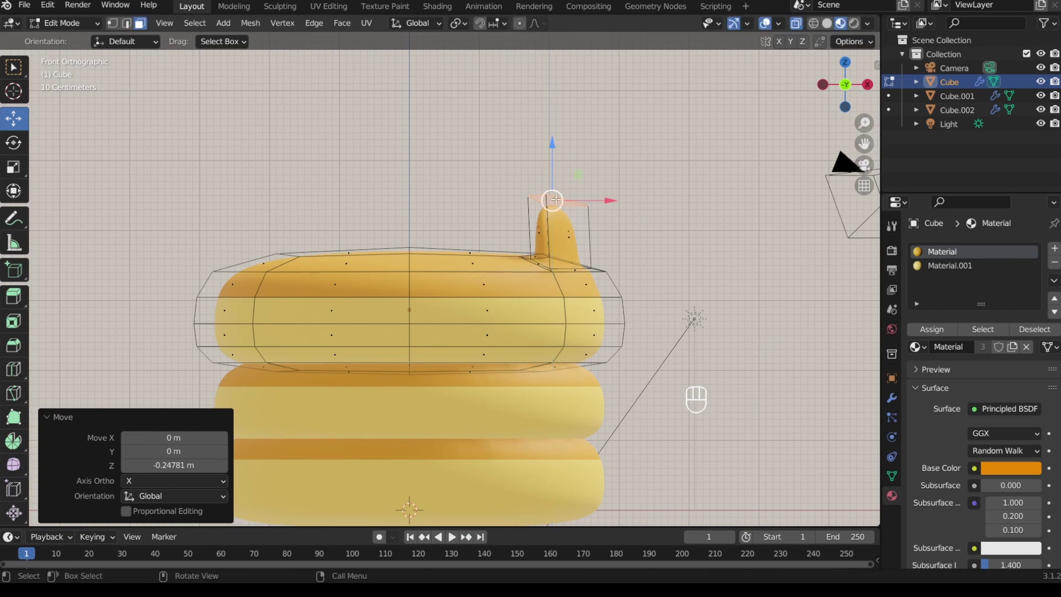
Step: Taper both cat ears by scaling their top faces around individual origins to about 0.49 along Y, and return to Object Mode
{"action": "left_click", "coordinate": [867, 84]}
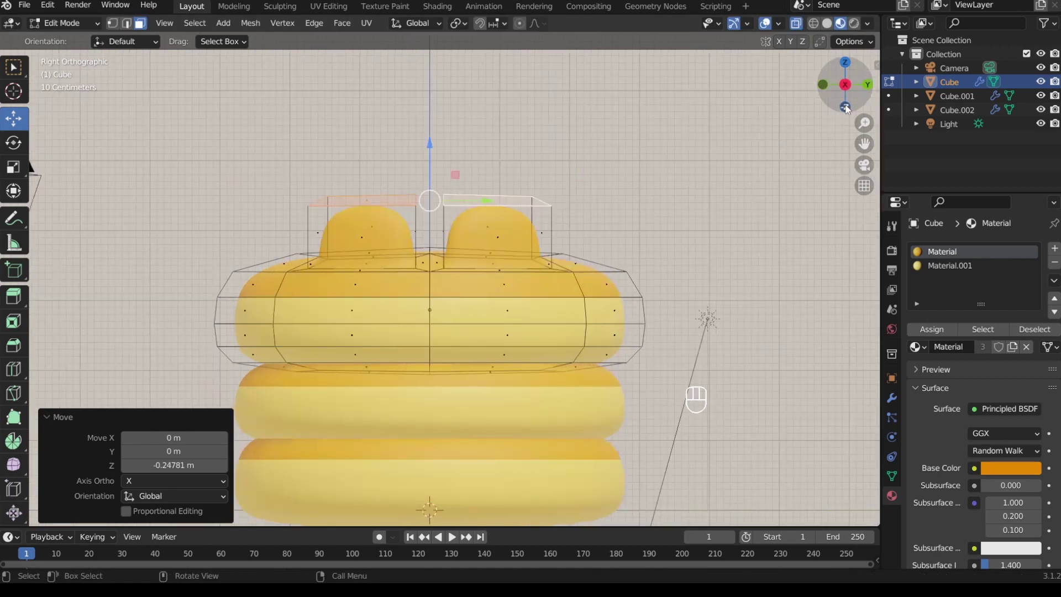
{"action": "left_click", "coordinate": [457, 23]}
{"action": "left_click", "coordinate": [481, 69]}
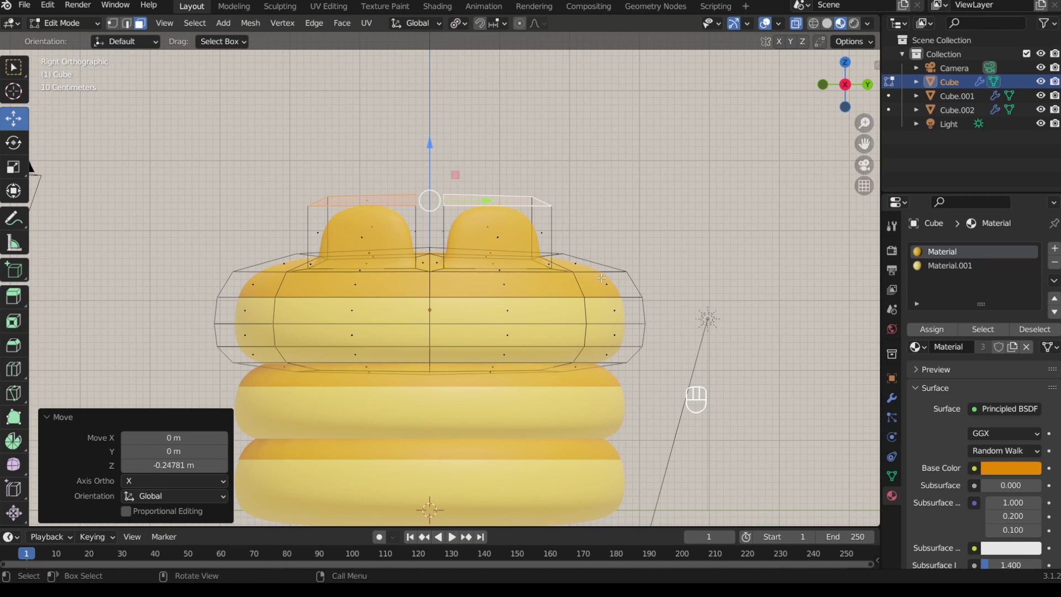
{"action": "key", "text": "s"}
{"action": "key", "text": "y"}
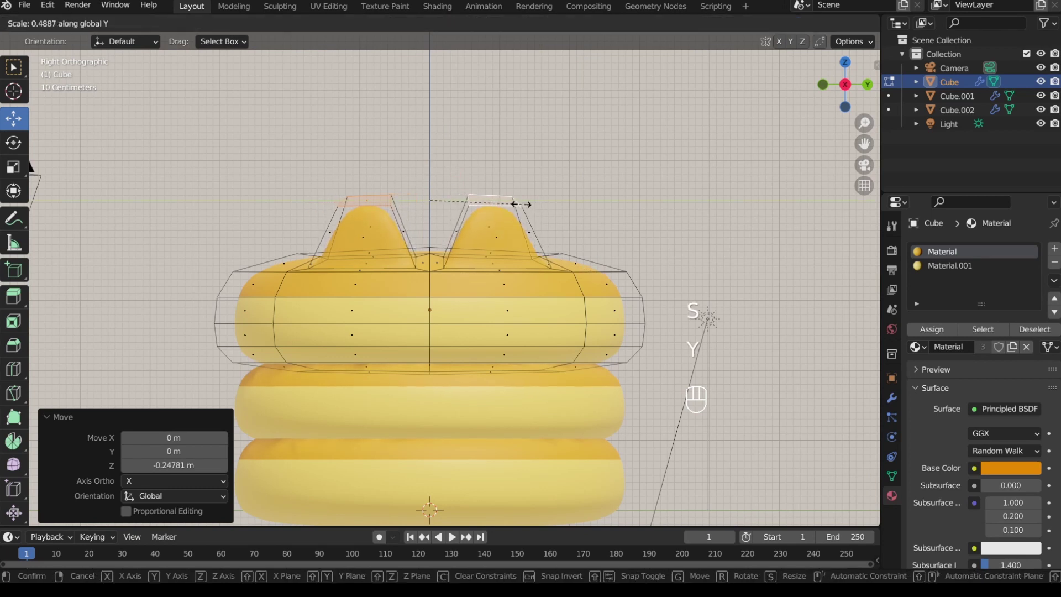
{"action": "left_click", "coordinate": [521, 204]}
{"action": "middle_click_drag", "start_coordinate": [480, 231], "coordinate": [580, 265]}
{"action": "key", "text": "Tab"}
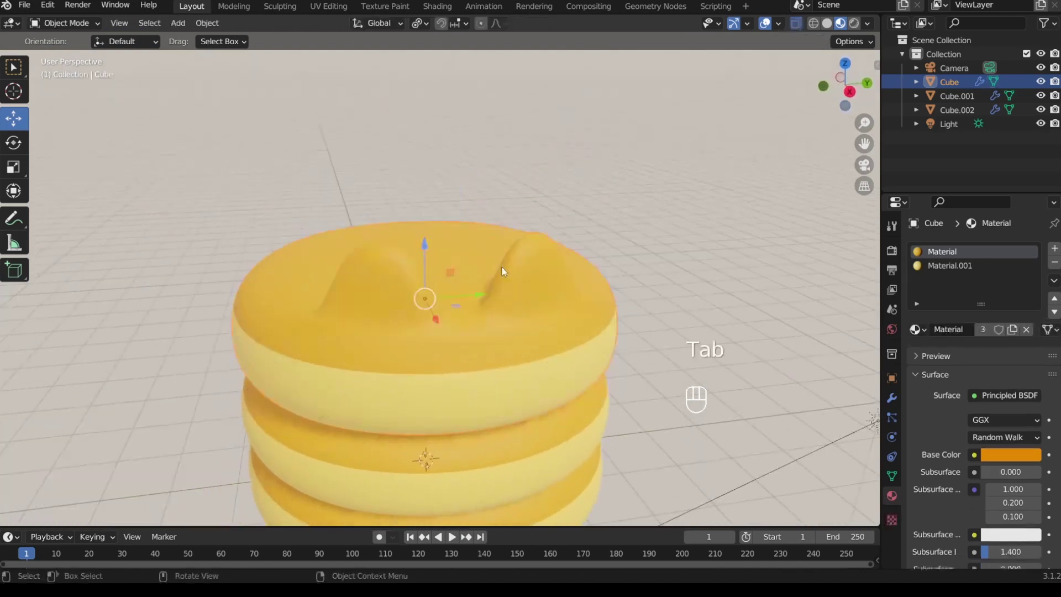
Step: Add a cylinder mesh with 12 vertices as the base of a plate
{"action": "scroll", "coordinate": [502, 266], "scroll_direction": "down", "scroll_amount": 3}
{"action": "key", "text": "shift+a"}
{"action": "mouse_move", "coordinate": [449, 138]}
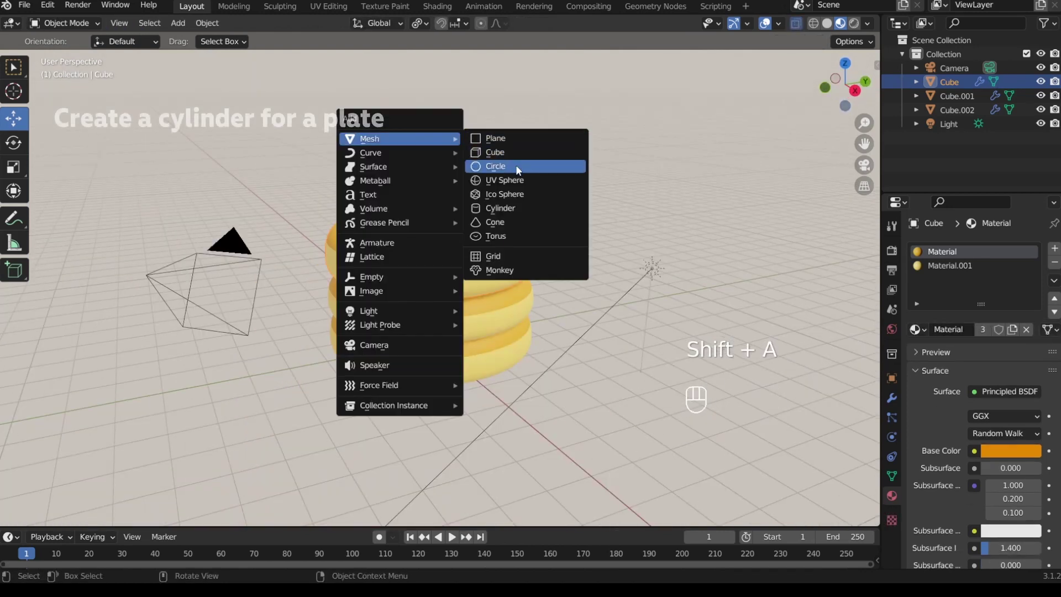
{"action": "left_click", "coordinate": [515, 208]}
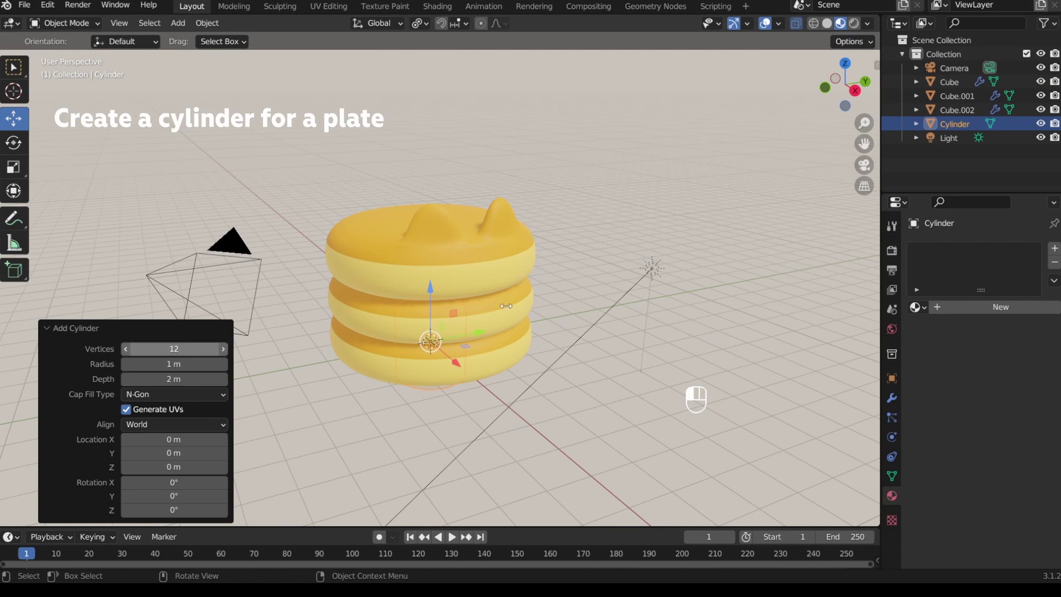
Step: Shape the cylinder into a wide, thin plate with uniform scales of 3.289 and 1.214, flattening it along Z with a final 0.760 scale
{"action": "key", "text": "s"}
{"action": "left_click", "coordinate": [559, 464]}
{"action": "key", "text": "s"}
{"action": "key", "text": "z"}
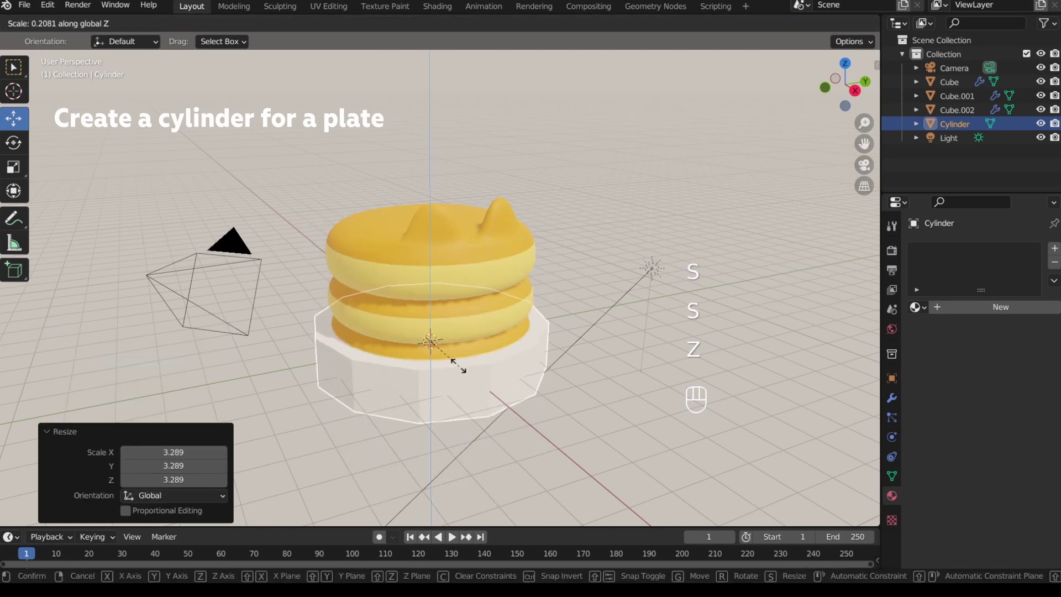
{"action": "left_click", "coordinate": [466, 402]}
{"action": "key", "text": "s"}
{"action": "left_click", "coordinate": [485, 436]}
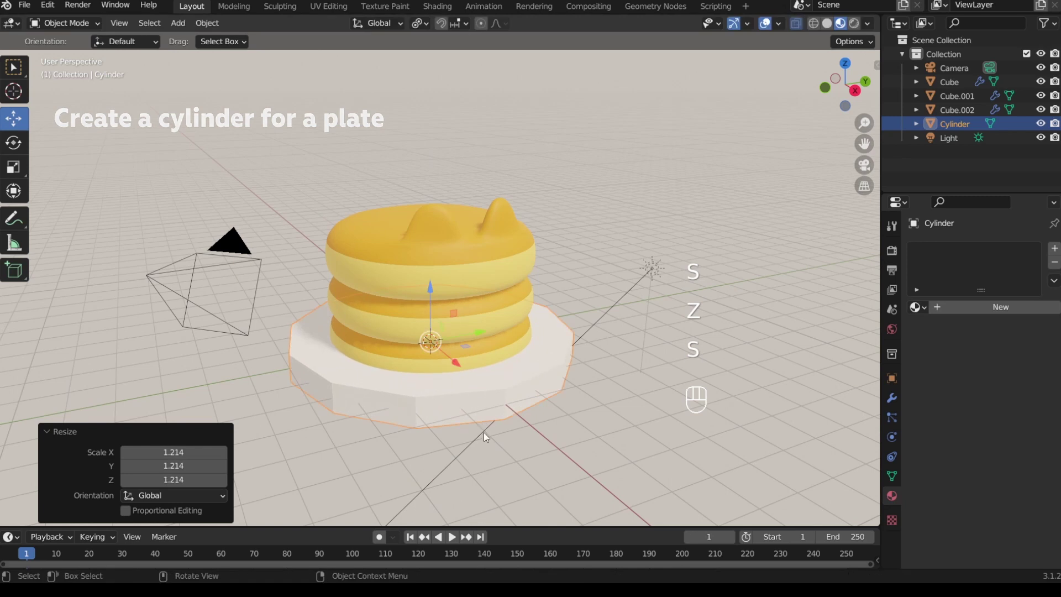
{"action": "key", "text": "s"}
{"action": "key", "text": "z"}
{"action": "left_click", "coordinate": [466, 416]}
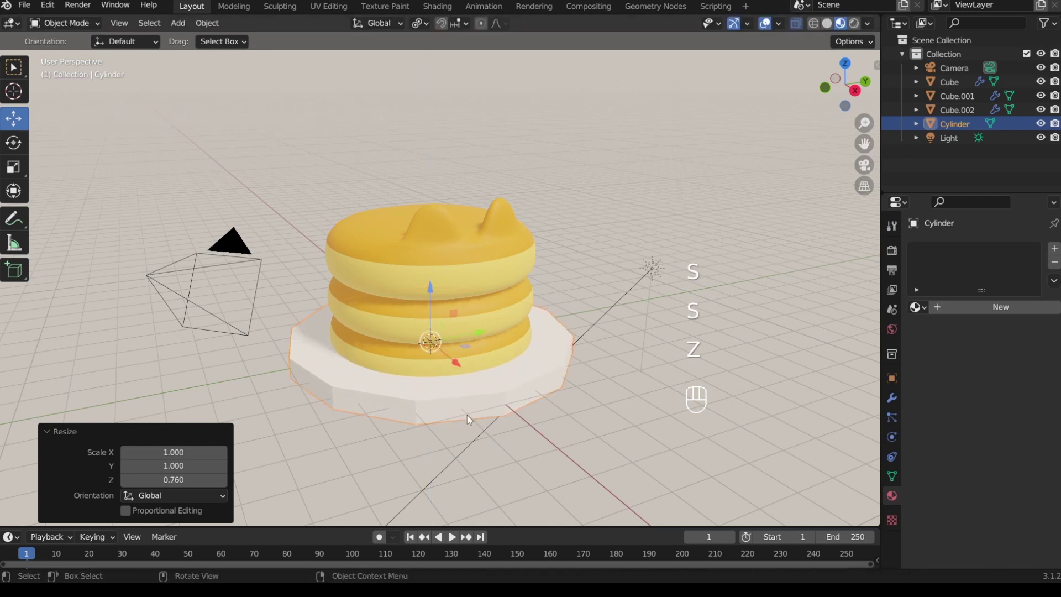
Step: Select the plate and all three pancakes and raise them along Z until the plate rests on the ground line
{"action": "left_click", "coordinate": [854, 92]}
{"action": "middle_click_drag", "start_coordinate": [468, 372], "coordinate": [468, 330], "text": "ctrl"}
{"action": "left_click", "coordinate": [460, 307], "text": "shift"}
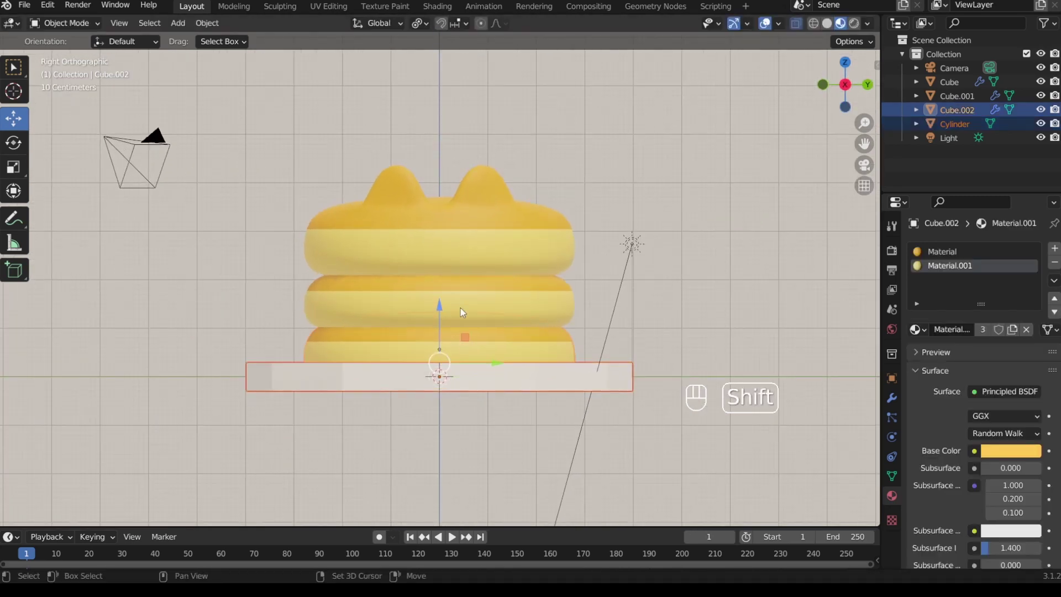
{"action": "left_click", "coordinate": [458, 338], "text": "shift"}
{"action": "left_click", "coordinate": [440, 238], "text": "shift"}
{"action": "key", "text": "g"}
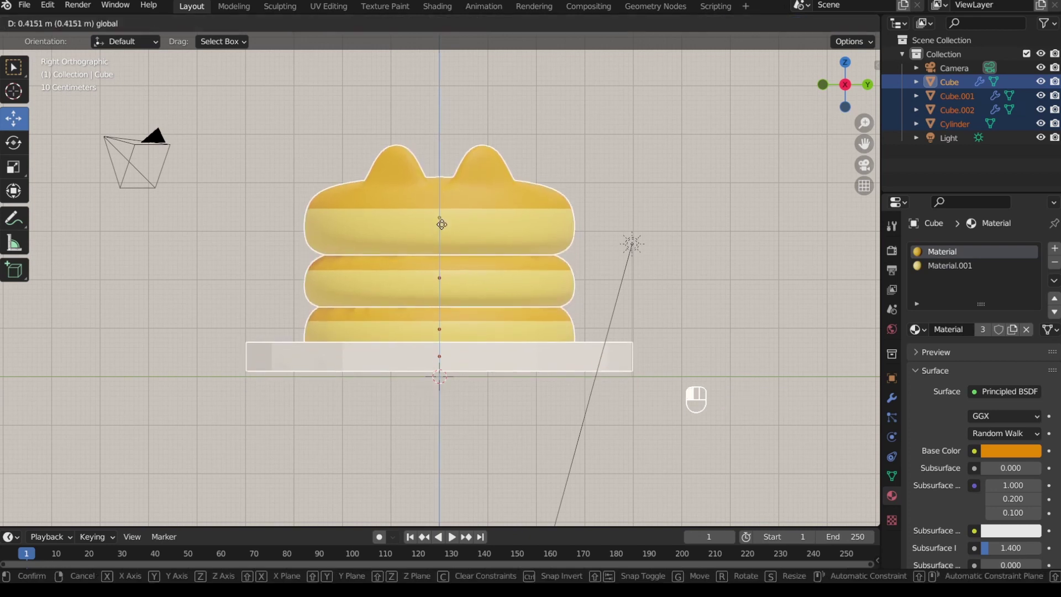
{"action": "left_click", "coordinate": [441, 227]}
Step: Delete the top face of the plate cylinder to open it up, staying in Edit Mode
{"action": "left_click", "coordinate": [469, 367]}
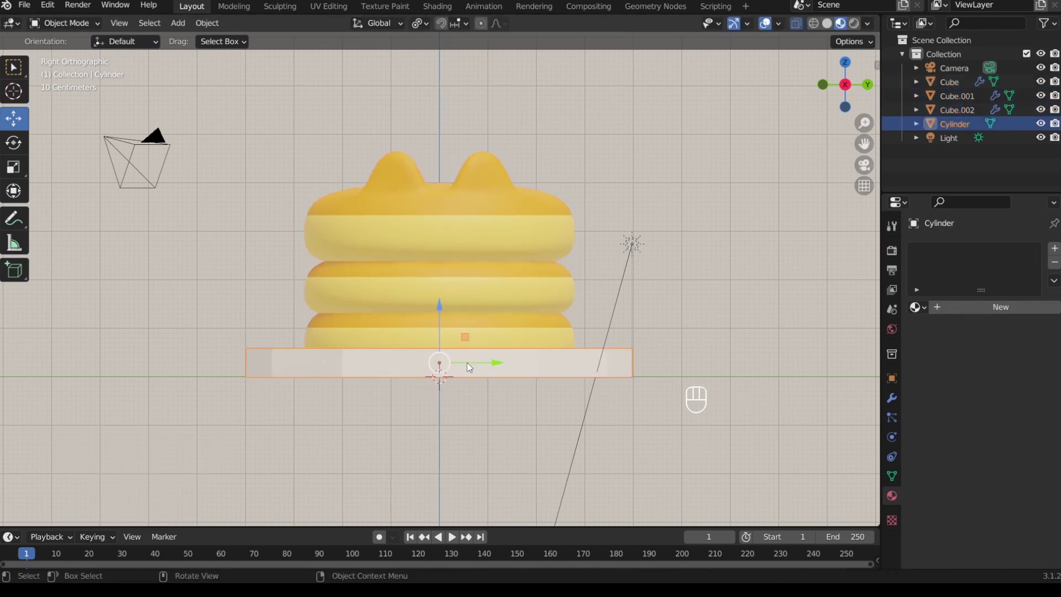
{"action": "middle_click_drag", "start_coordinate": [468, 367], "coordinate": [488, 389]}
{"action": "key", "text": "Tab"}
{"action": "key", "text": "3"}
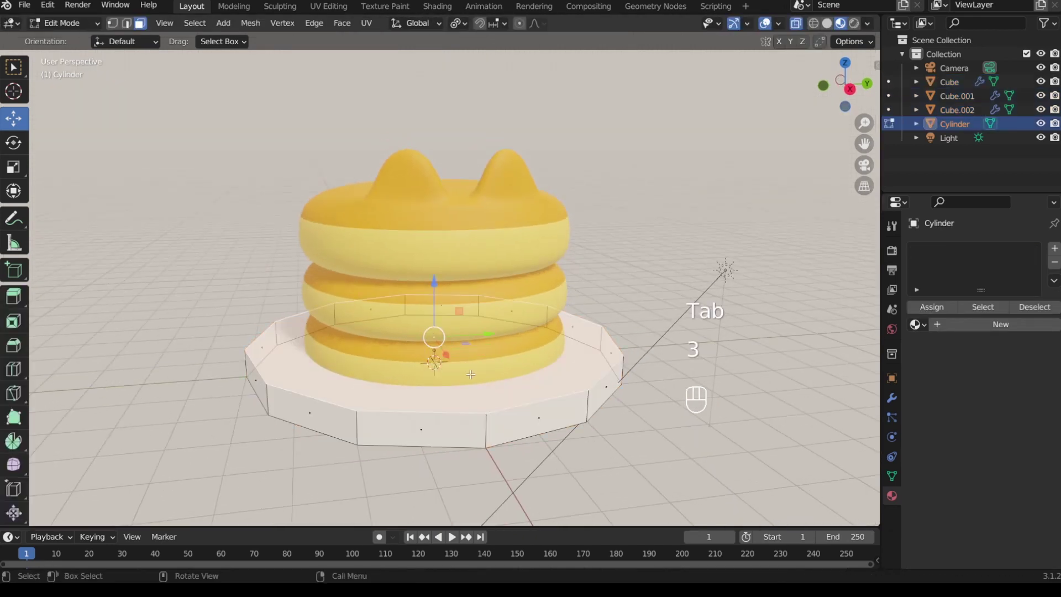
{"action": "key", "text": "Delete"}
{"action": "left_click", "coordinate": [451, 405]}
{"action": "key", "text": "Tab"}
{"action": "key", "text": "Tab"}
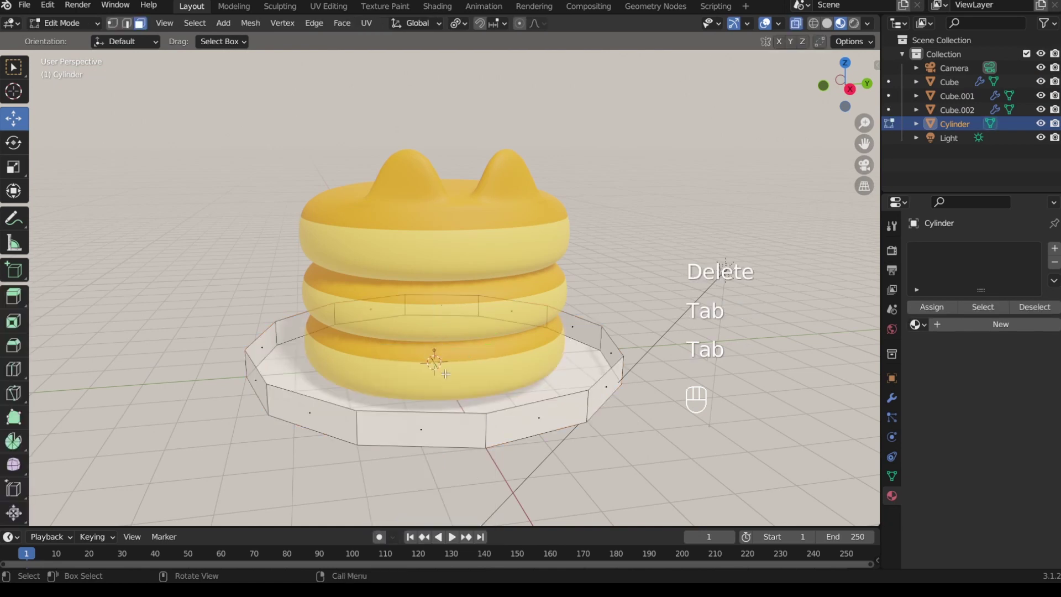
Step: Scale the plate's bottom face inward to about 0.71 so the sides flare outward, and return to Object Mode
{"action": "key", "text": "s"}
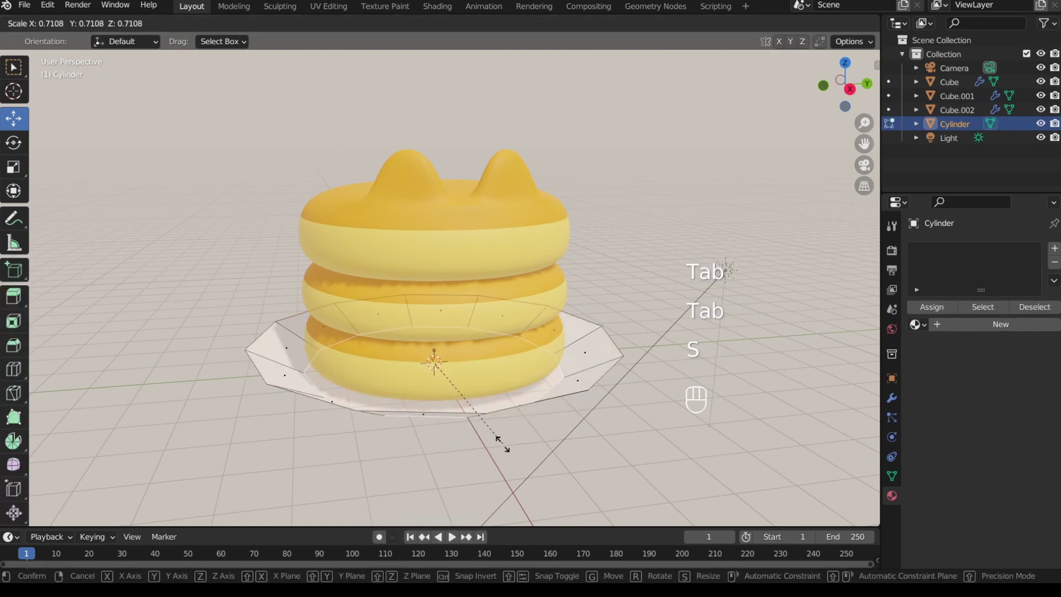
{"action": "left_click", "coordinate": [503, 445]}
{"action": "key", "text": "Tab"}
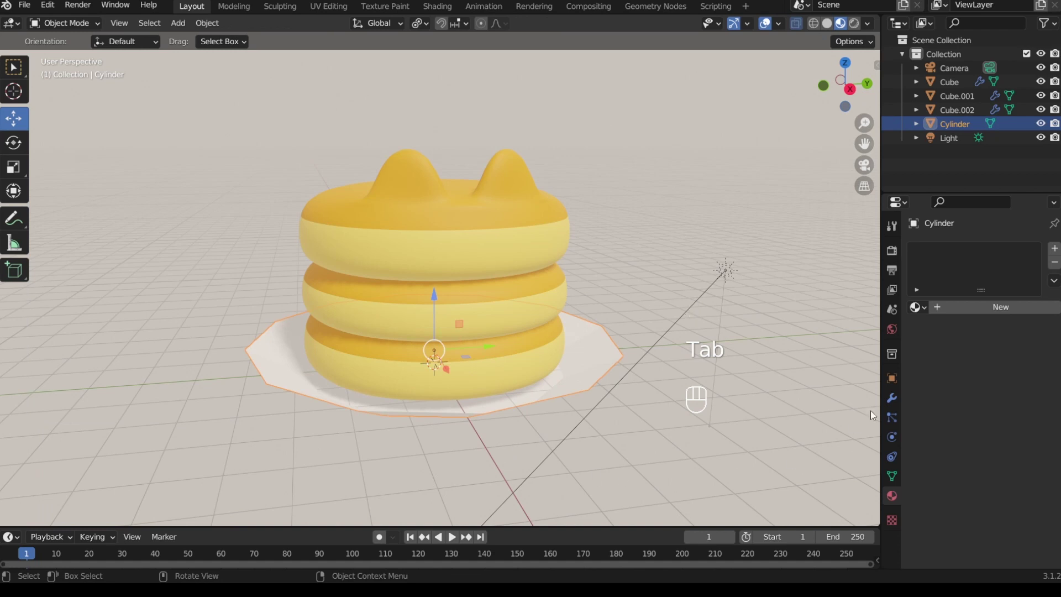
Step: Add a Subdivision Surface modifier to the plate with viewport and render levels 4, and enlarge the plate uniformly by 1.091
{"action": "left_click", "coordinate": [891, 398]}
{"action": "left_click", "coordinate": [953, 248]}
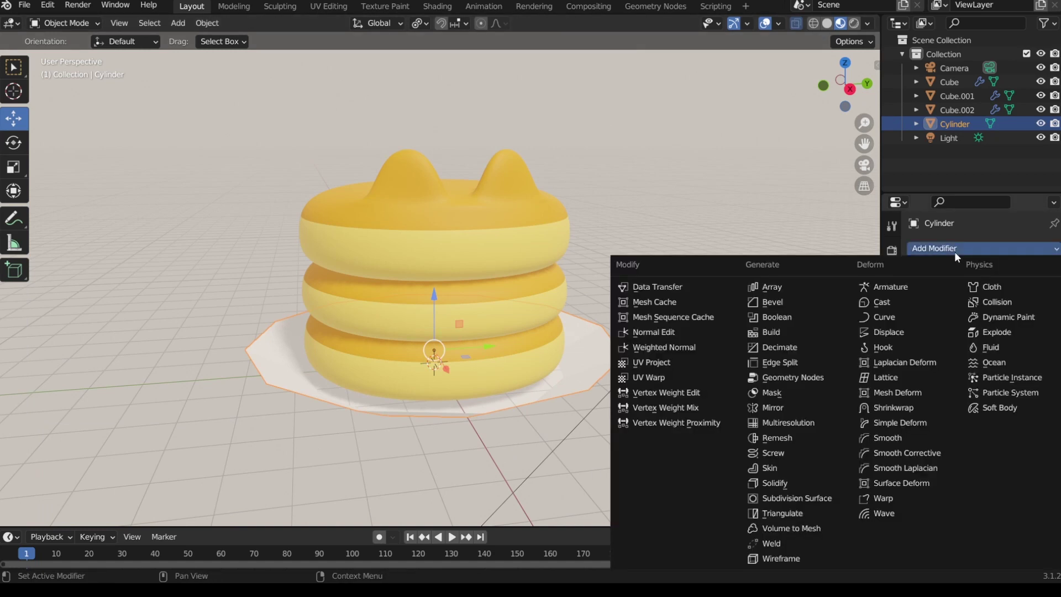
{"action": "left_click", "coordinate": [823, 500]}
{"action": "left_click", "coordinate": [1001, 312]}
{"action": "type", "text": "4"}
{"action": "key", "text": "Return"}
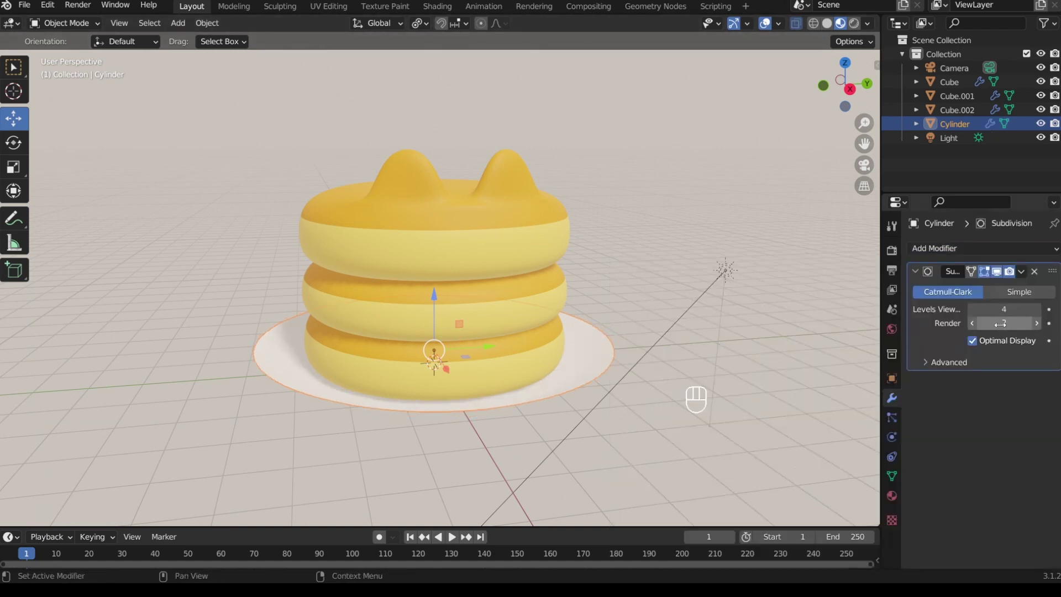
{"action": "key", "text": "s"}
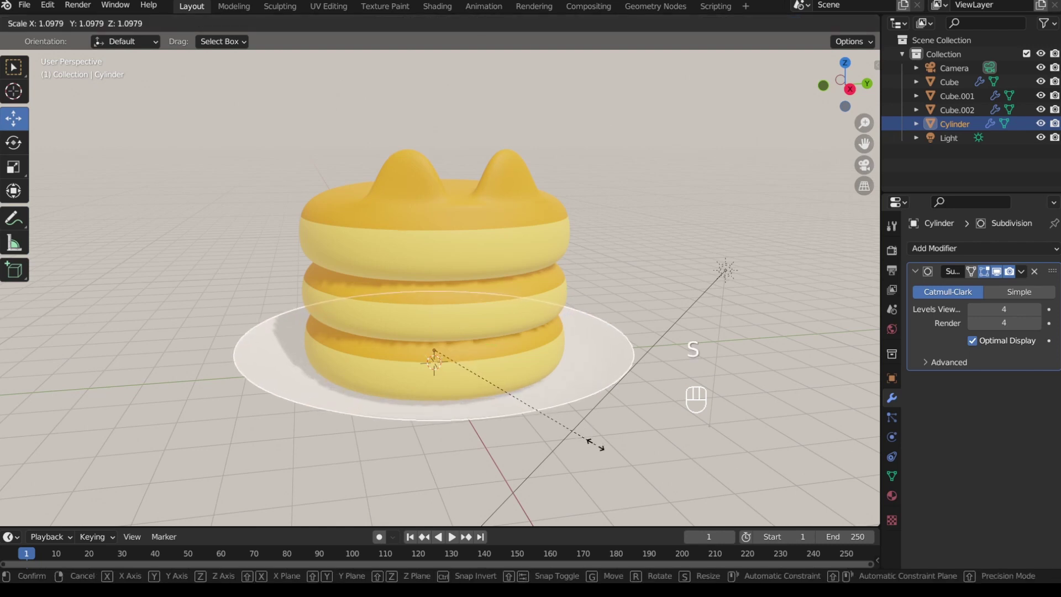
{"action": "left_click", "coordinate": [596, 444]}
Step: Give the plate a 0.21 m thick Solidify modifier placed first in the stack, with the object's scale applied
{"action": "left_click", "coordinate": [950, 249]}
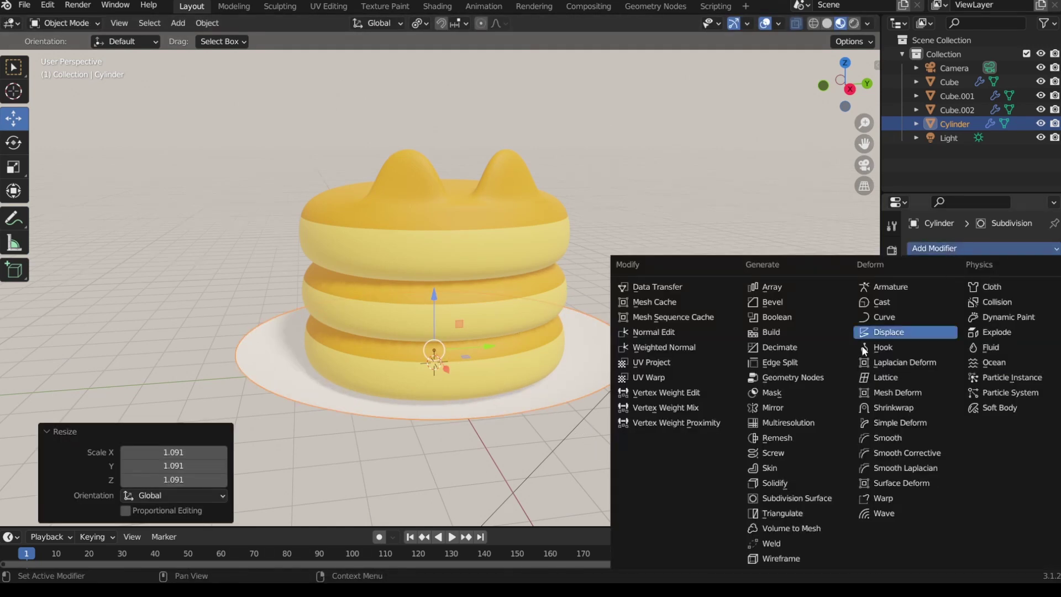
{"action": "left_click", "coordinate": [788, 479]}
{"action": "key", "text": "ctrl+a"}
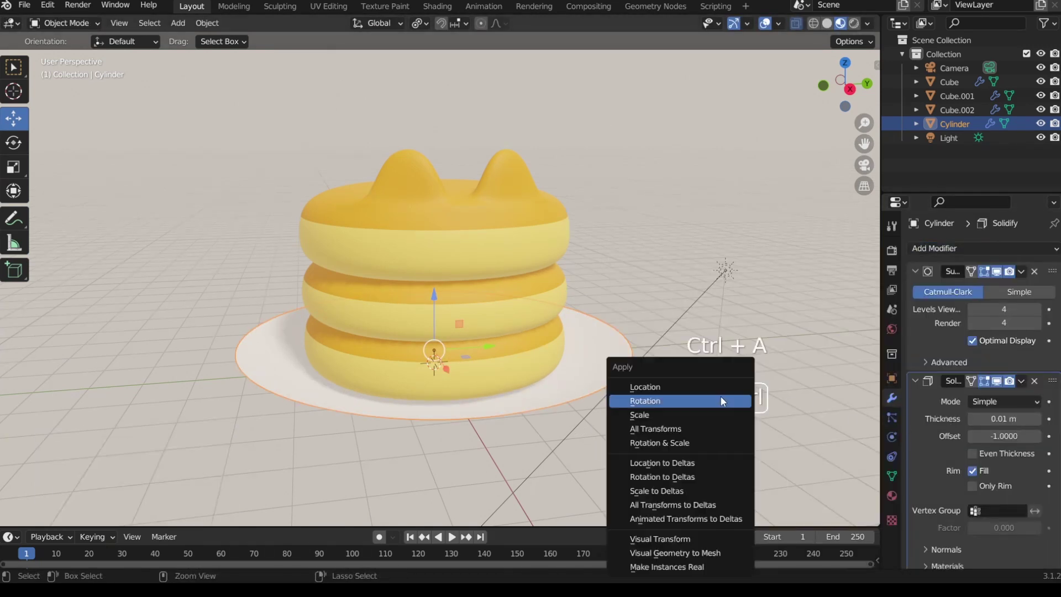
{"action": "left_click", "coordinate": [710, 412]}
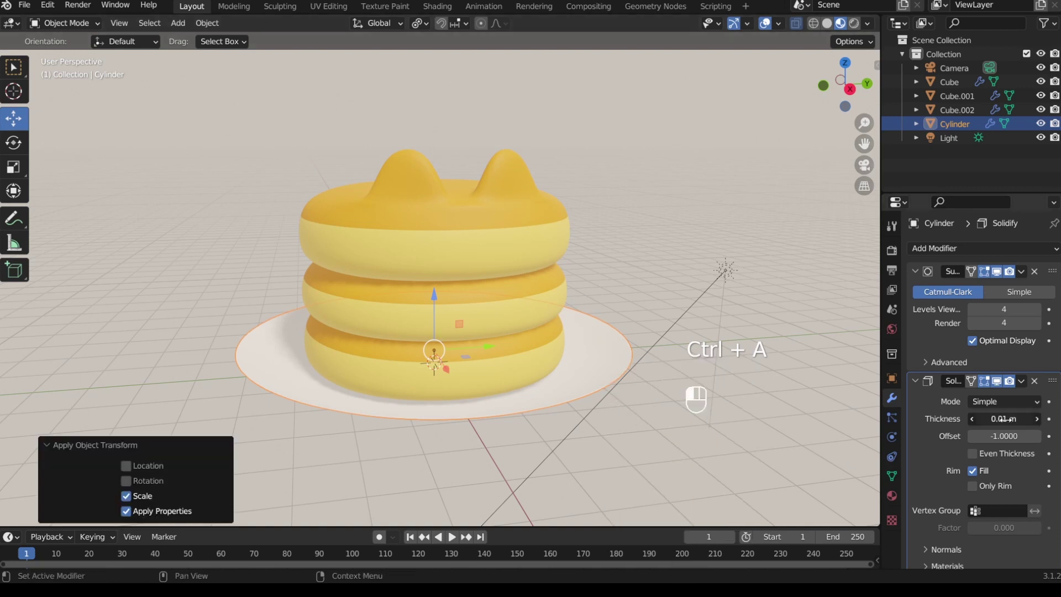
{"action": "left_click_drag", "start_coordinate": [1004, 419], "coordinate": [1019, 420]}
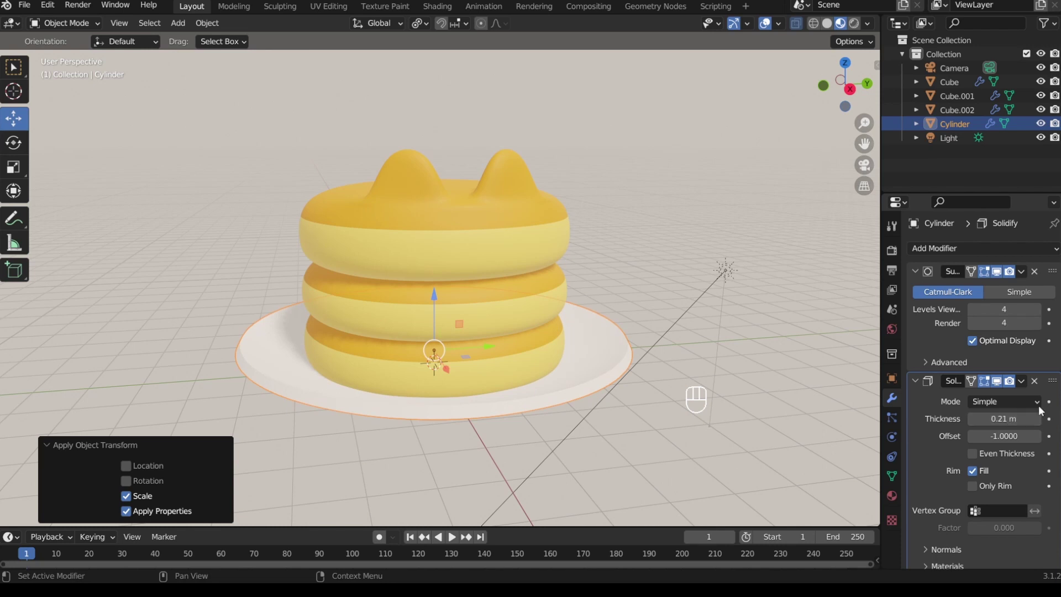
{"action": "left_click", "coordinate": [1021, 381]}
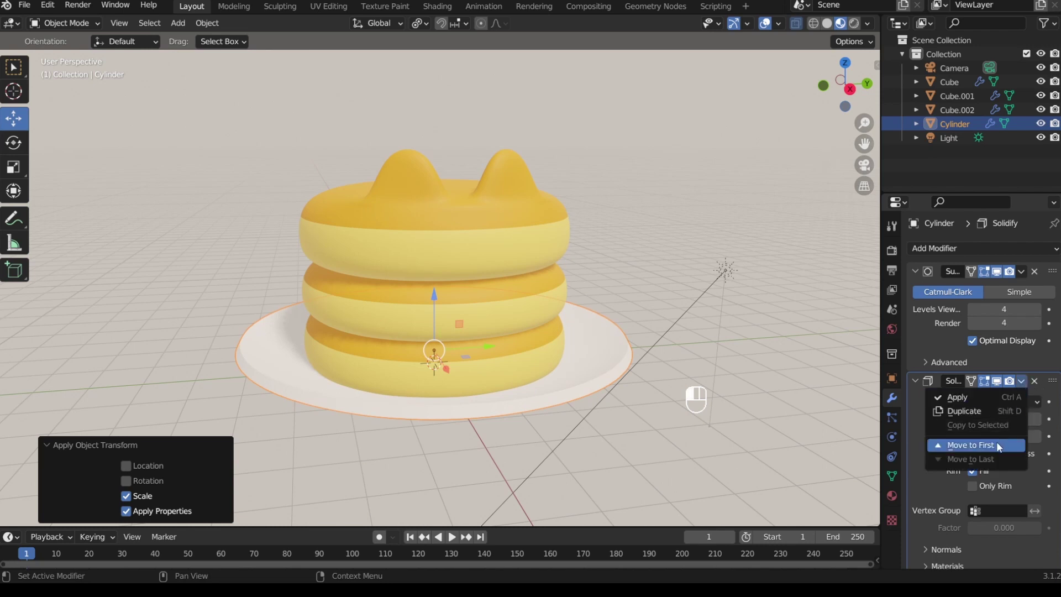
{"action": "left_click", "coordinate": [997, 446]}
Step: Add a cube for the butter and raise it along Z onto the top pancake
{"action": "middle_click_drag", "start_coordinate": [771, 412], "coordinate": [712, 417]}
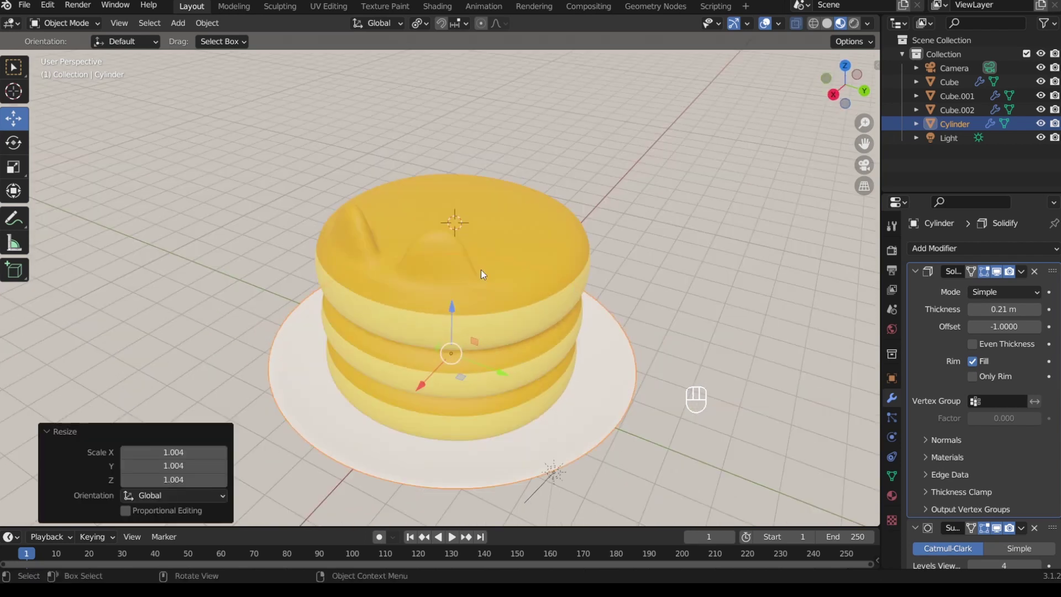
{"action": "key", "text": "shift+a"}
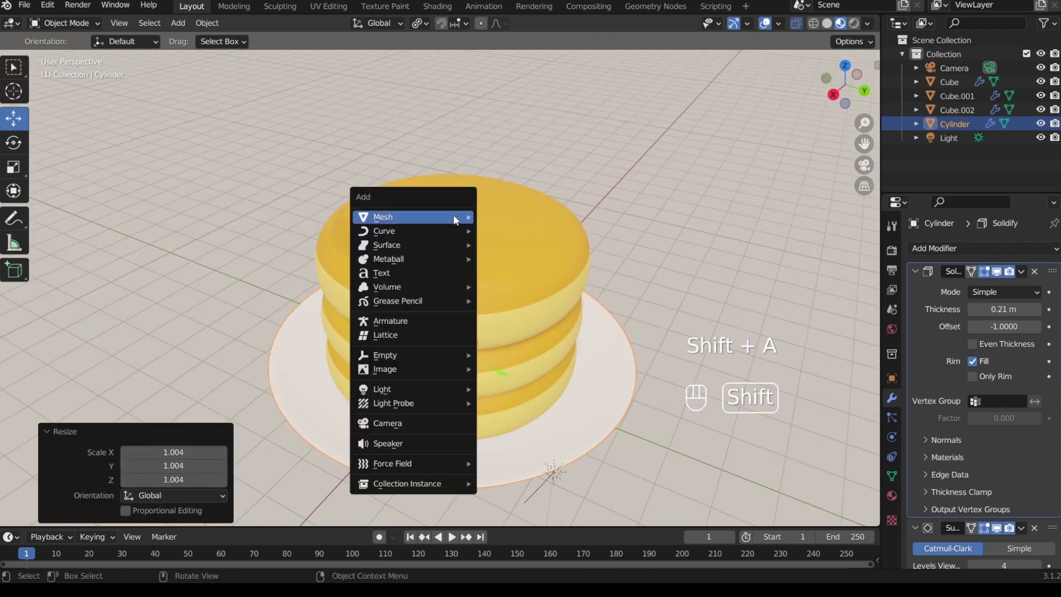
{"action": "mouse_move", "coordinate": [453, 215]}
{"action": "left_click", "coordinate": [498, 230]}
{"action": "key", "text": "g"}
{"action": "key", "text": "z"}
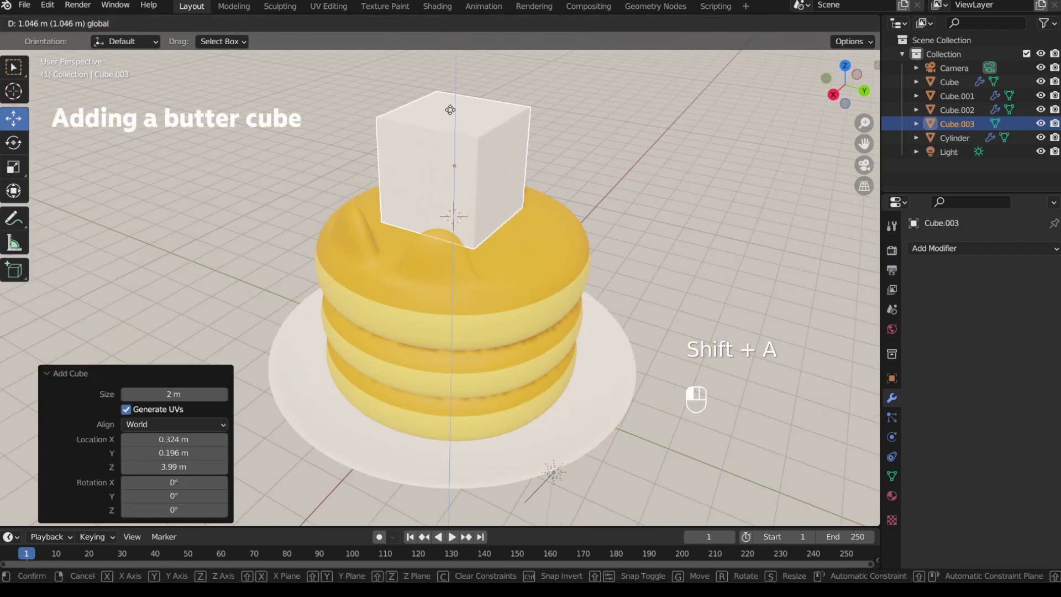
{"action": "left_click", "coordinate": [499, 250]}
Step: Scale the butter cube by 0.734 along Z and 0.669 uniformly, and lower it about 0.404 m along Z onto the pancake
{"action": "key", "text": "s"}
{"action": "key", "text": "z"}
{"action": "left_click", "coordinate": [503, 245]}
{"action": "key", "text": "s"}
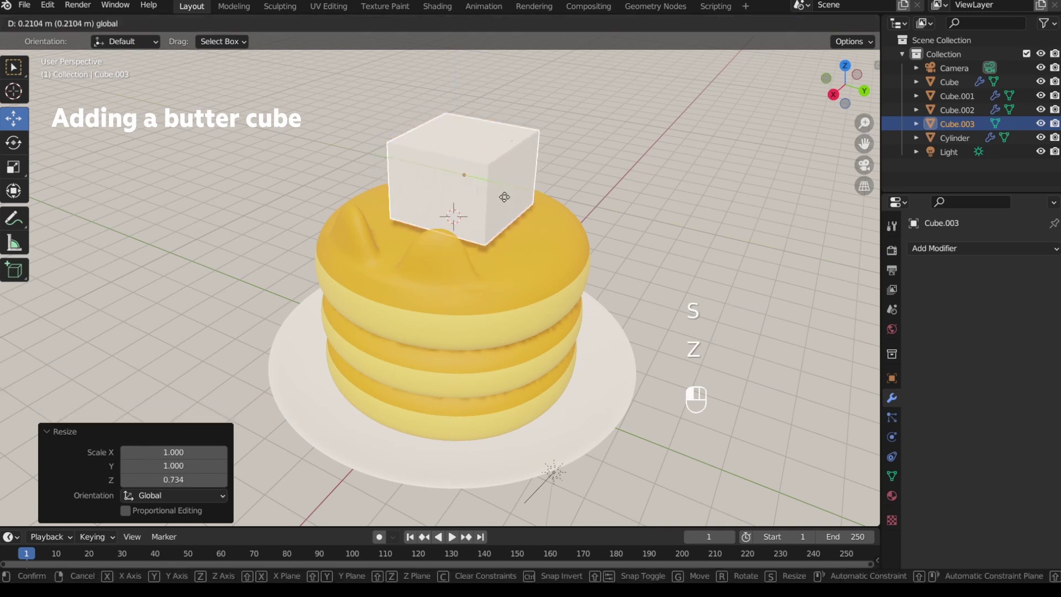
{"action": "left_click", "coordinate": [509, 209]}
{"action": "key", "text": "g"}
{"action": "key", "text": "z"}
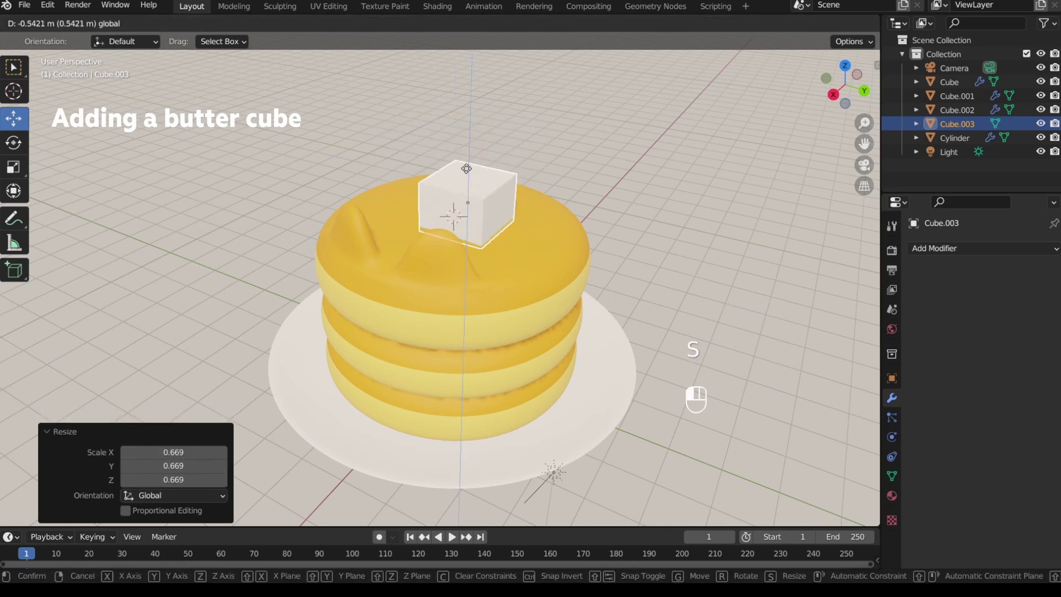
{"action": "left_click", "coordinate": [467, 164]}
Step: Round the butter cube with a Bevel modifier of 0.16 m and 6 segments, applying the object's scale
{"action": "left_click", "coordinate": [962, 249]}
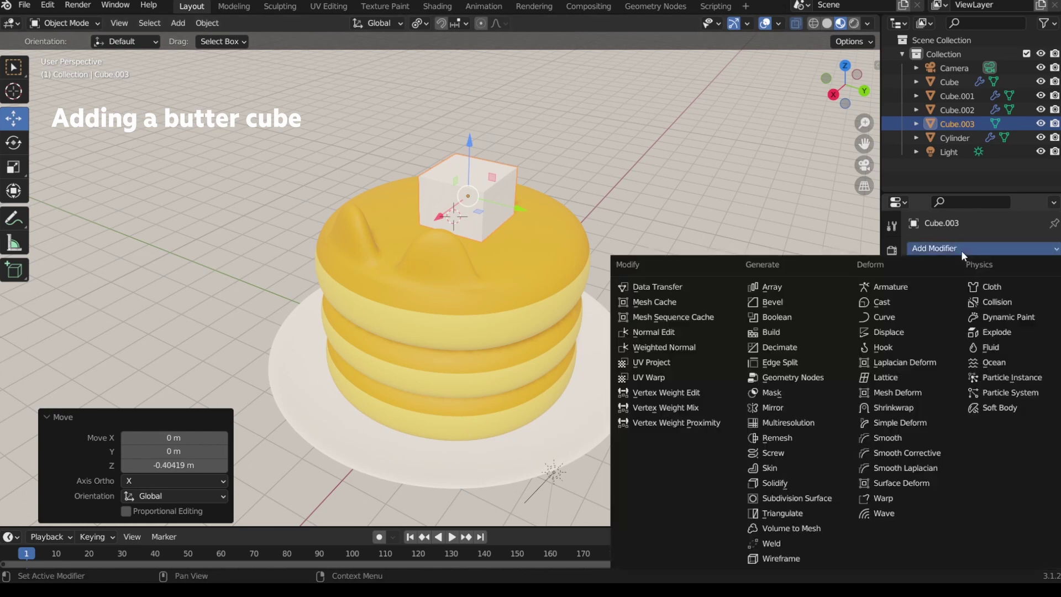
{"action": "left_click", "coordinate": [800, 303]}
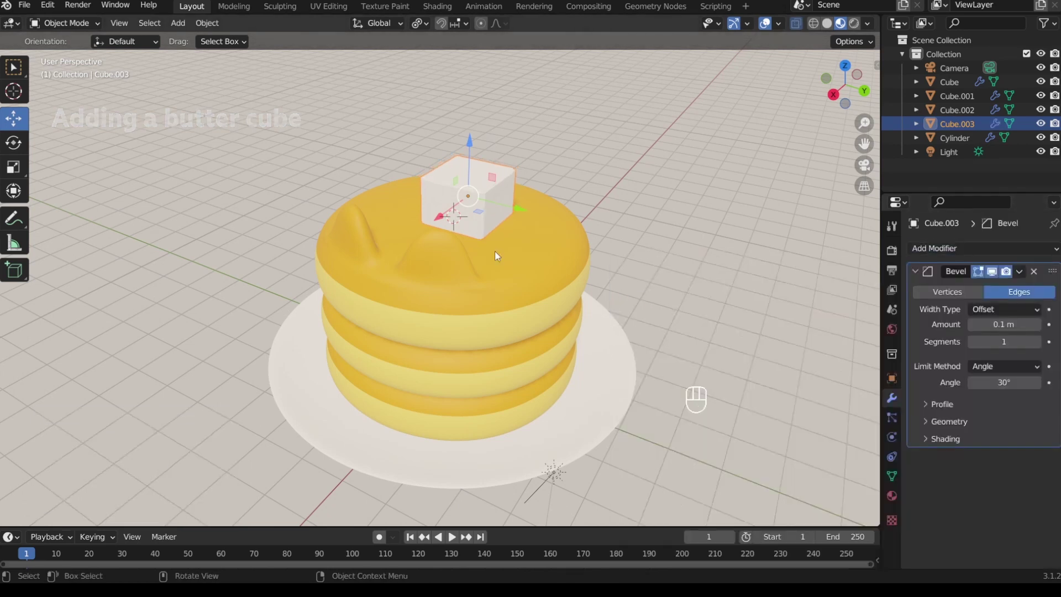
{"action": "middle_click_drag", "start_coordinate": [495, 250], "coordinate": [483, 334]}
{"action": "scroll", "coordinate": [488, 319], "scroll_direction": "up", "scroll_amount": 2}
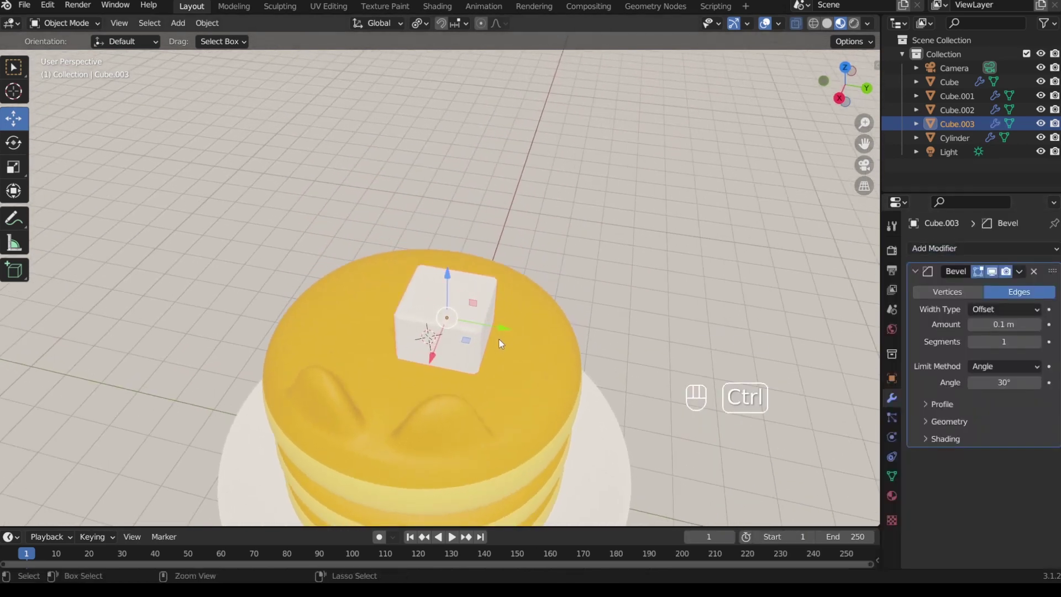
{"action": "key", "text": "ctrl+a"}
{"action": "left_click", "coordinate": [499, 339]}
Step: Move the butter cube about -0.319 m along X and lower it about 0.079 m along Z
{"action": "left_click_drag", "start_coordinate": [500, 338], "coordinate": [432, 325]}
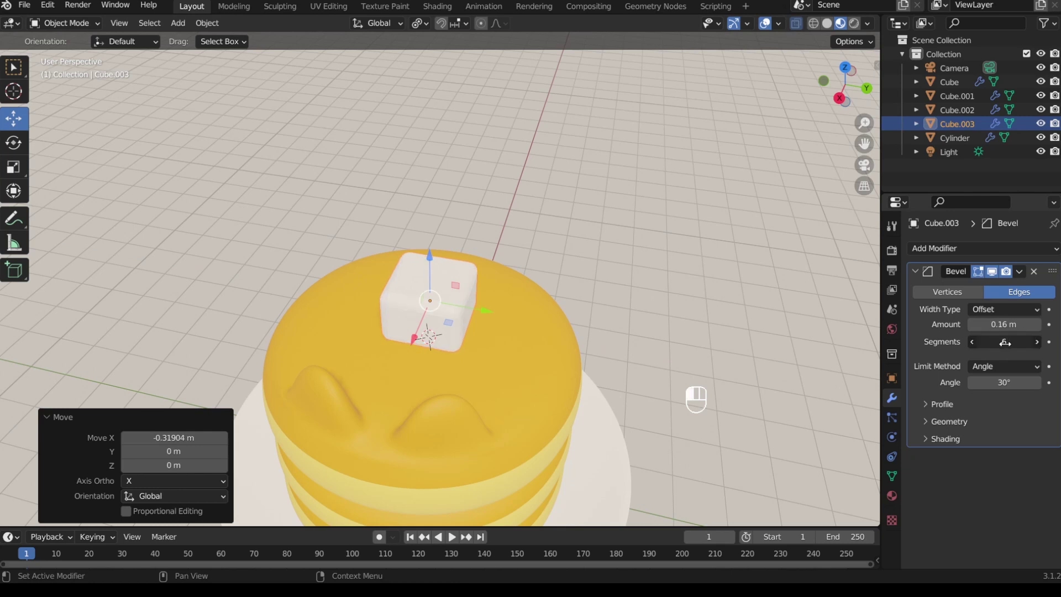
{"action": "middle_click_drag", "start_coordinate": [568, 392], "coordinate": [434, 290]}
{"action": "left_click_drag", "start_coordinate": [416, 241], "coordinate": [417, 247]}
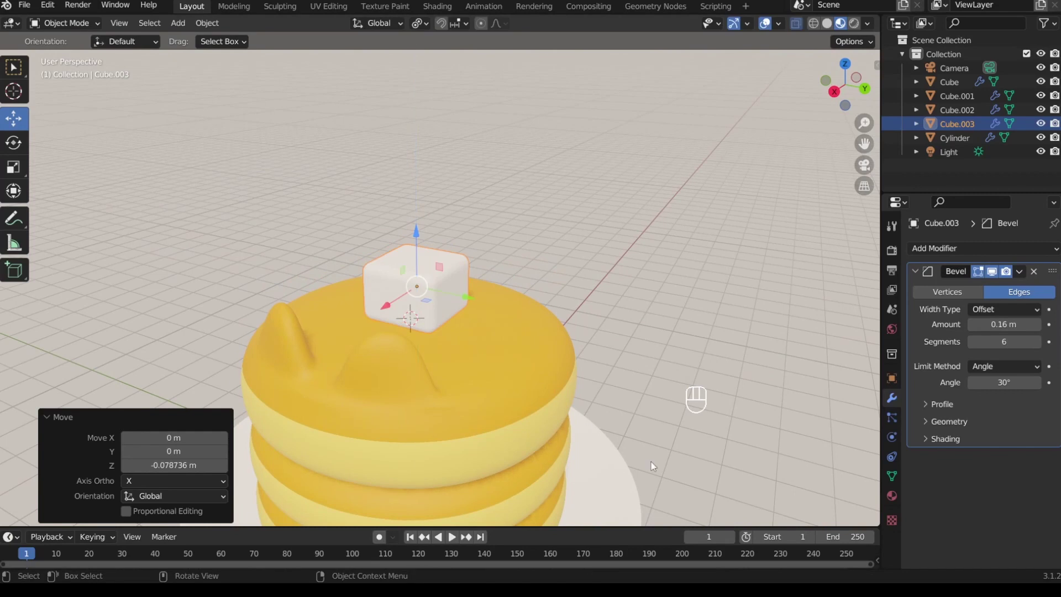
Step: Create a new material for the butter cube and set its base color to a pale yellow
{"action": "left_click", "coordinate": [891, 495]}
{"action": "left_click", "coordinate": [1002, 308]}
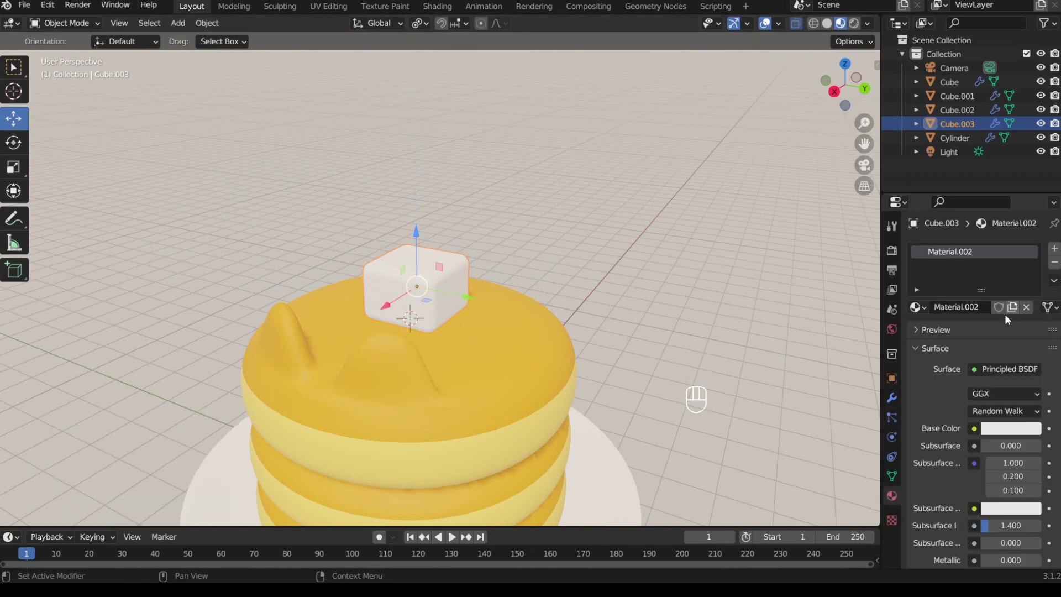
{"action": "left_click", "coordinate": [1011, 429]}
{"action": "left_click_drag", "start_coordinate": [930, 327], "coordinate": [932, 328]}
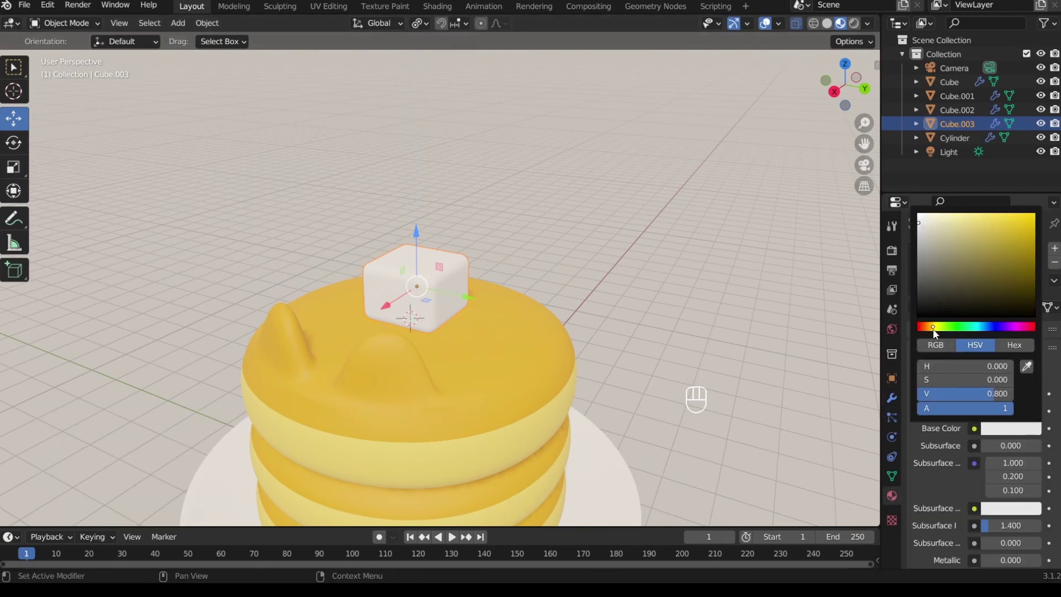
{"action": "left_click", "coordinate": [966, 220]}
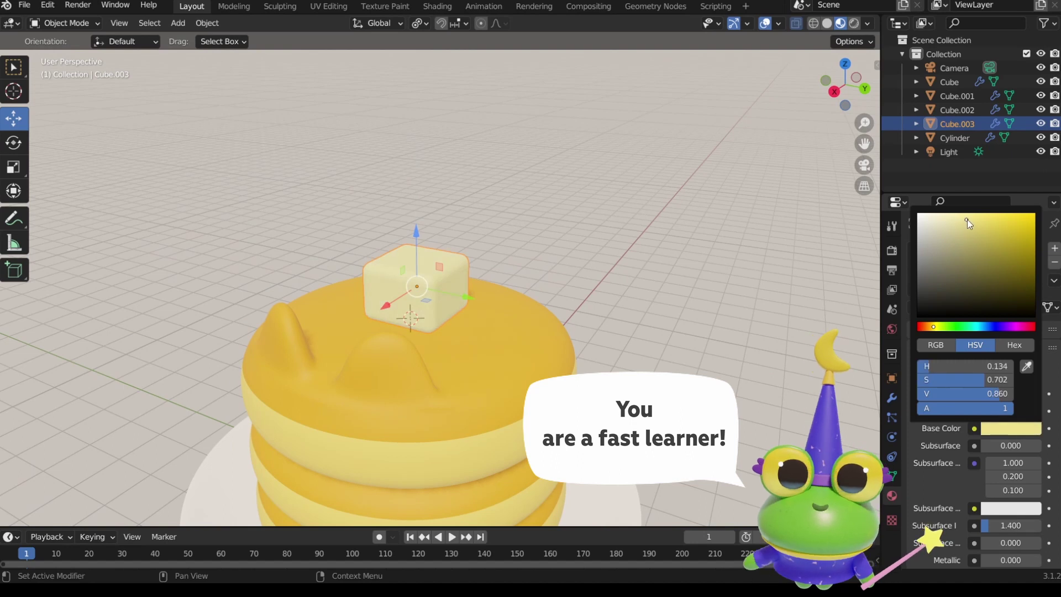
{"action": "left_click_drag", "start_coordinate": [966, 219], "coordinate": [975, 213]}
Step: Set the butter material's roughness to 0.234 and shade the butter cube smooth
{"action": "middle_click_drag", "start_coordinate": [940, 470], "coordinate": [940, 404]}
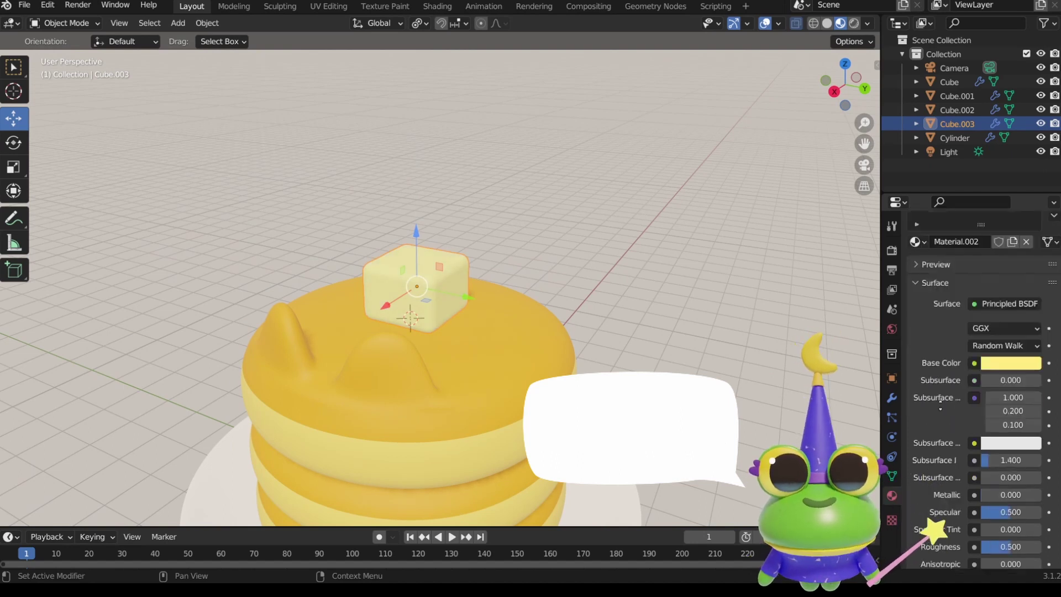
{"action": "scroll", "coordinate": [940, 409], "scroll_direction": "down", "scroll_amount": 8}
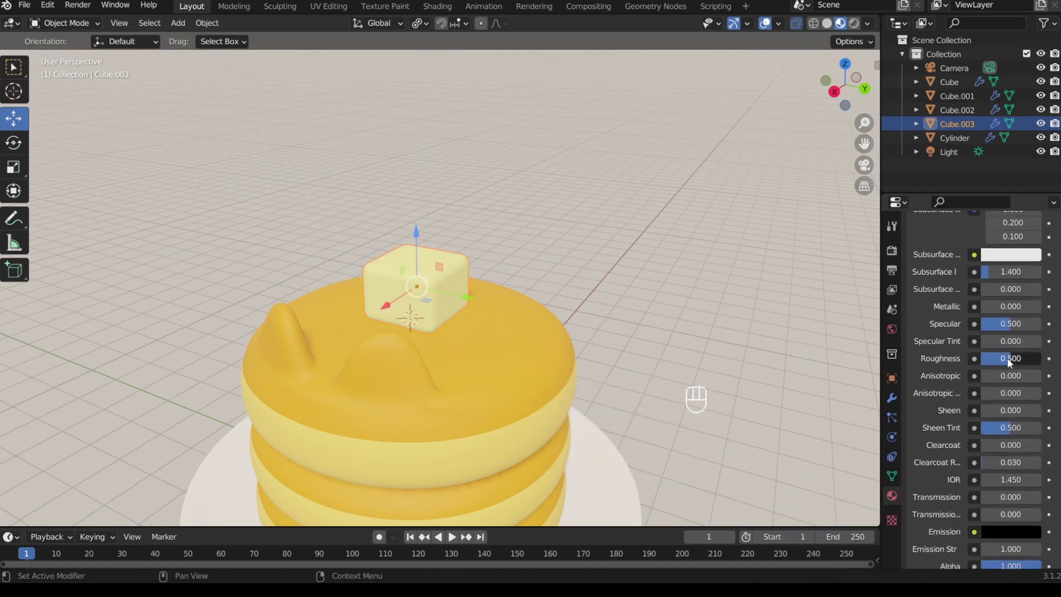
{"action": "left_click_drag", "start_coordinate": [988, 365], "coordinate": [983, 365]}
{"action": "scroll", "coordinate": [436, 284], "scroll_direction": "up", "scroll_amount": 4}
{"action": "right_click", "coordinate": [436, 283]}
{"action": "left_click", "coordinate": [436, 286]}
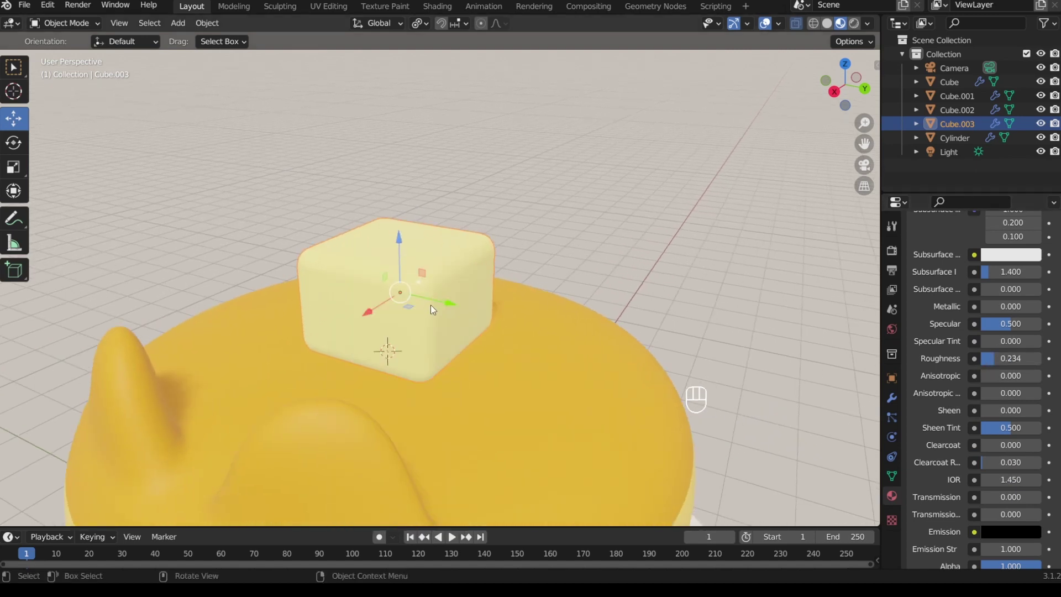
Step: Add another cube on the top pancake beneath the butter and shrink it uniformly
{"action": "scroll", "coordinate": [430, 303], "scroll_direction": "down", "scroll_amount": 5}
{"action": "key", "text": "shift+a"}
{"action": "left_click", "coordinate": [326, 209]}
{"action": "key", "text": "s"}
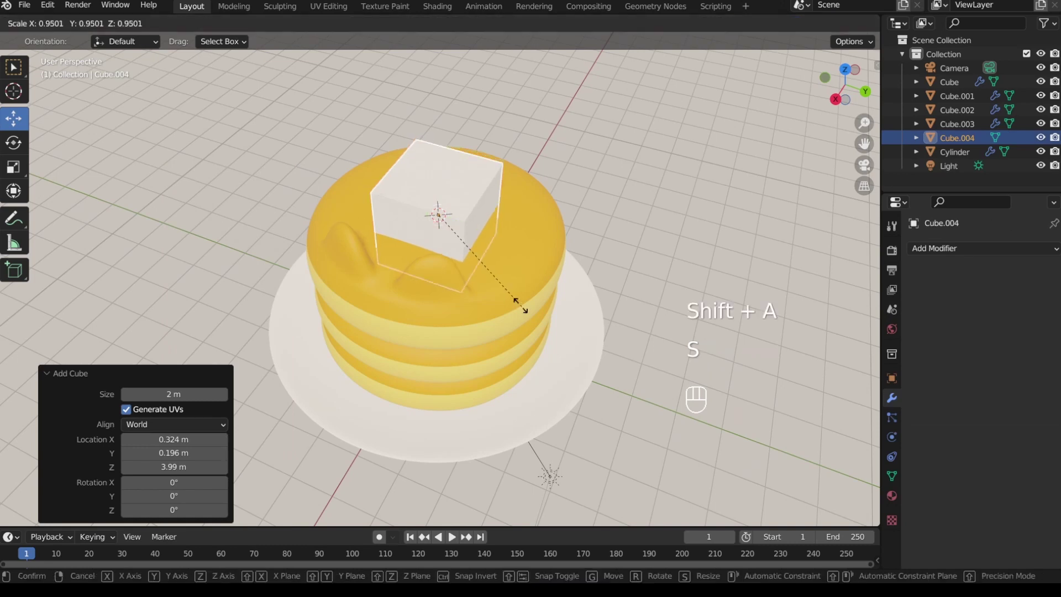
{"action": "left_click", "coordinate": [464, 249]}
Step: Shape the new cube into a thin slab under the butter with scales of -0.223 along Z, 3.379 uniformly and 0.611 along Z
{"action": "key", "text": "s"}
{"action": "key", "text": "z"}
{"action": "key", "text": "s"}
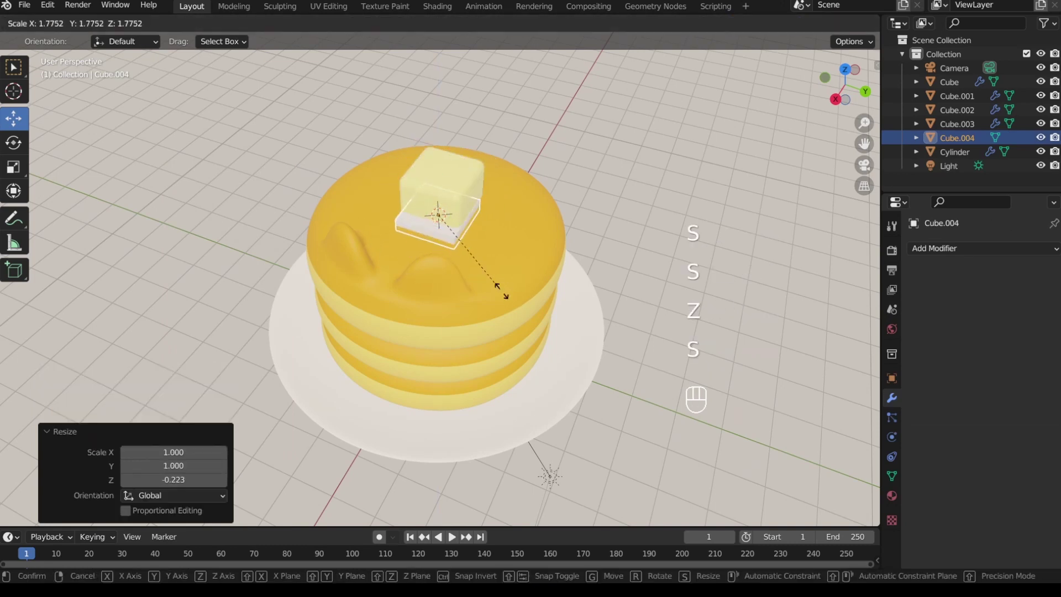
{"action": "left_click", "coordinate": [543, 372]}
{"action": "key", "text": "s"}
{"action": "key", "text": "z"}
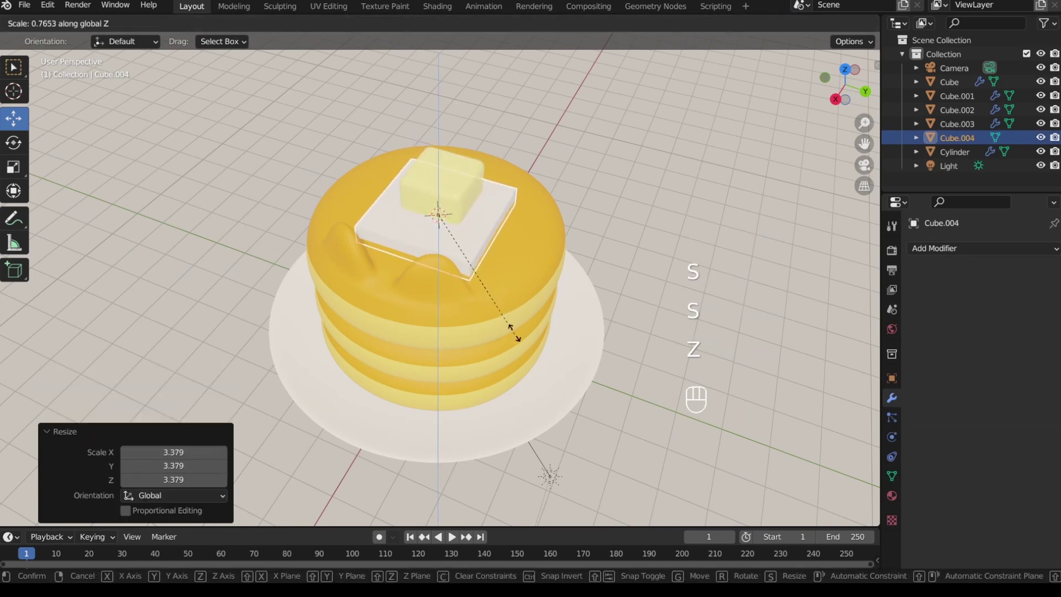
{"action": "left_click", "coordinate": [508, 307]}
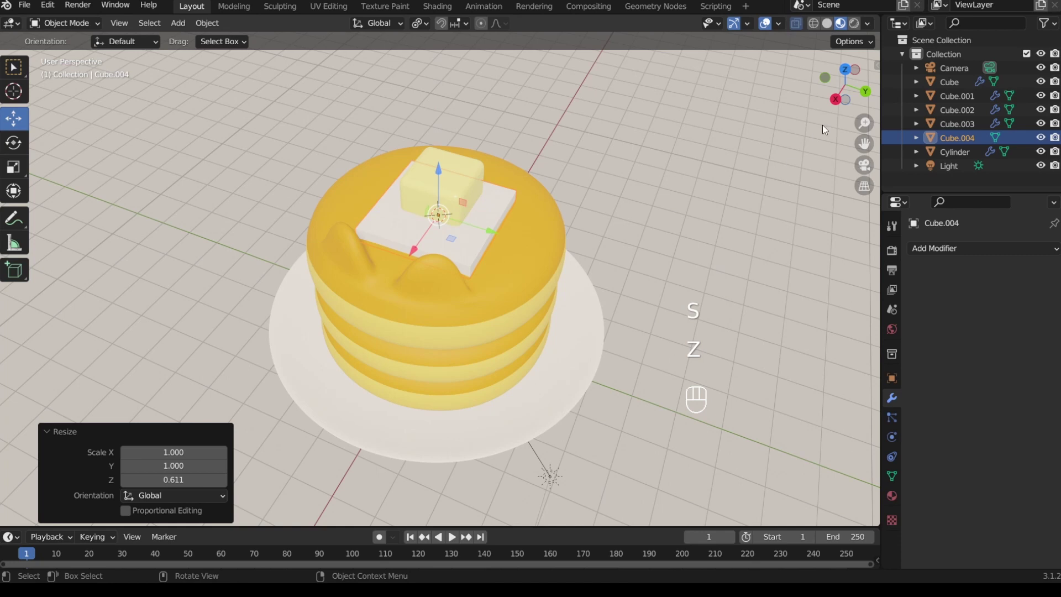
Step: Add a horizontal loop cut around the thin slab's sides and return to Object Mode
{"action": "left_click", "coordinate": [835, 100]}
{"action": "key", "text": "Tab"}
{"action": "middle_click_drag", "start_coordinate": [512, 206], "coordinate": [510, 233], "text": "shift"}
{"action": "scroll", "coordinate": [510, 233], "scroll_direction": "up", "scroll_amount": 5}
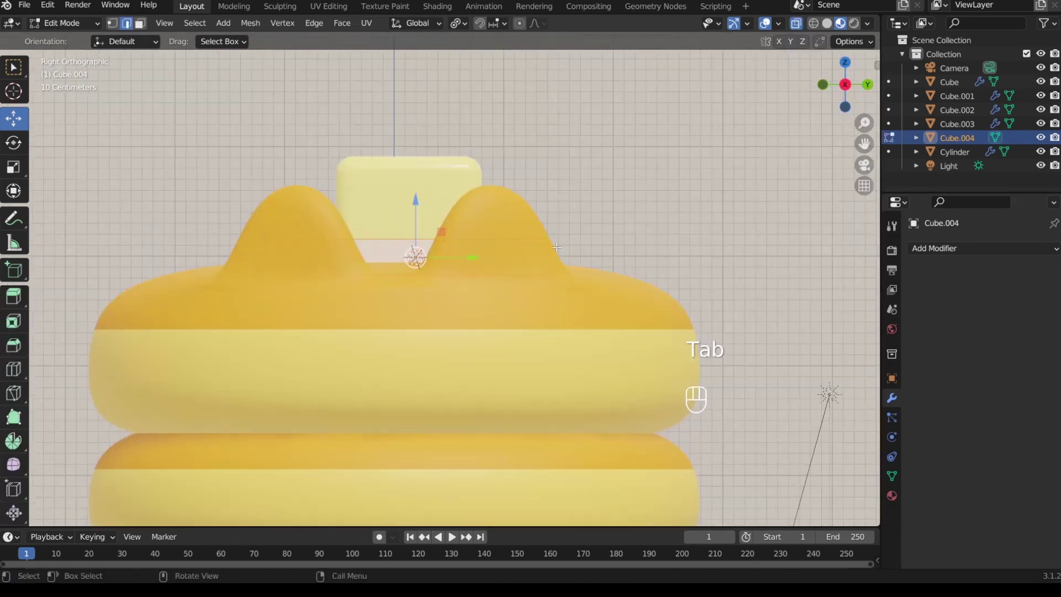
{"action": "key", "text": "ctrl+r"}
{"action": "left_click", "coordinate": [560, 262]}
{"action": "left_click", "coordinate": [557, 260]}
{"action": "key", "text": "Tab"}
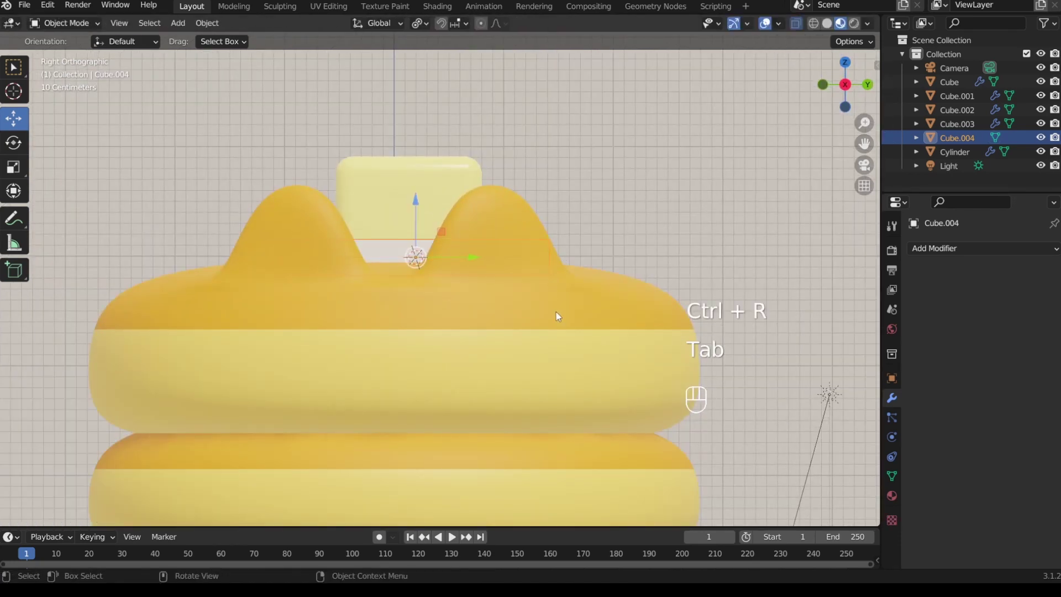
Step: Add a Subdivision Surface modifier to the slab under the butter with viewport and render levels 4
{"action": "middle_click_drag", "start_coordinate": [556, 312], "coordinate": [538, 364]}
{"action": "left_click", "coordinate": [976, 249]}
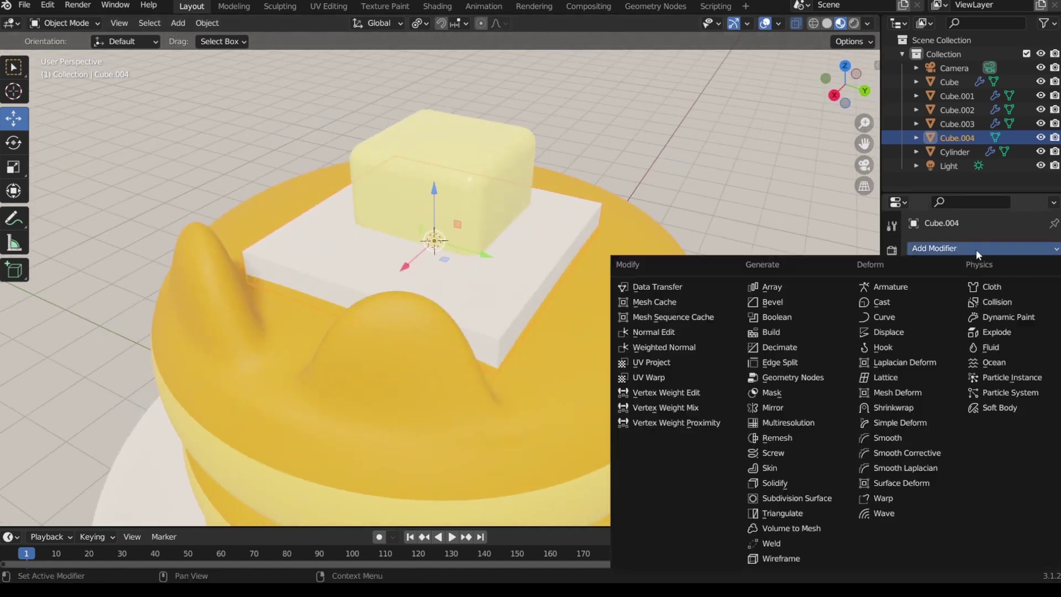
{"action": "left_click", "coordinate": [833, 498]}
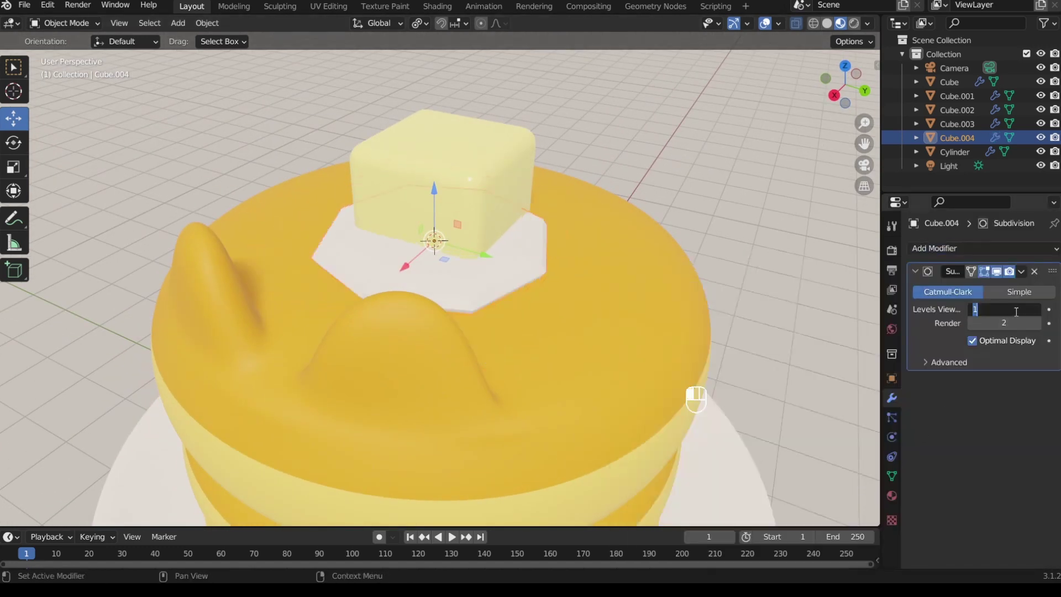
{"action": "type", "text": "4"}
{"action": "key", "text": "Return"}
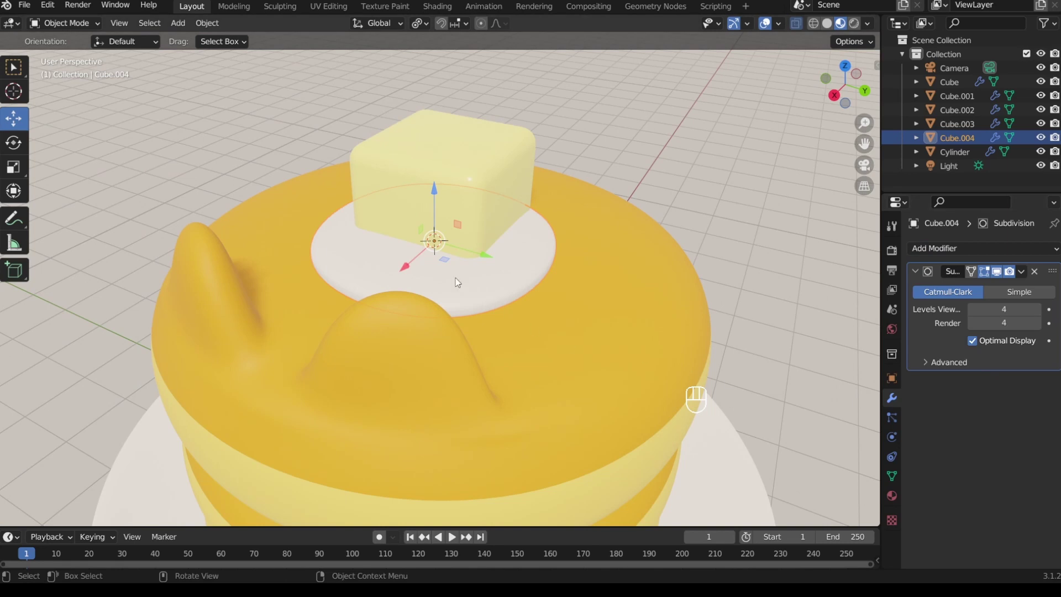
Step: Shade the slab under the butter smooth and flatten it along Z to a scale of about 0.59
{"action": "right_click", "coordinate": [441, 268]}
{"action": "left_click", "coordinate": [440, 269]}
{"action": "middle_click_drag", "start_coordinate": [486, 315], "coordinate": [436, 296]}
{"action": "key", "text": "s"}
{"action": "key", "text": "z"}
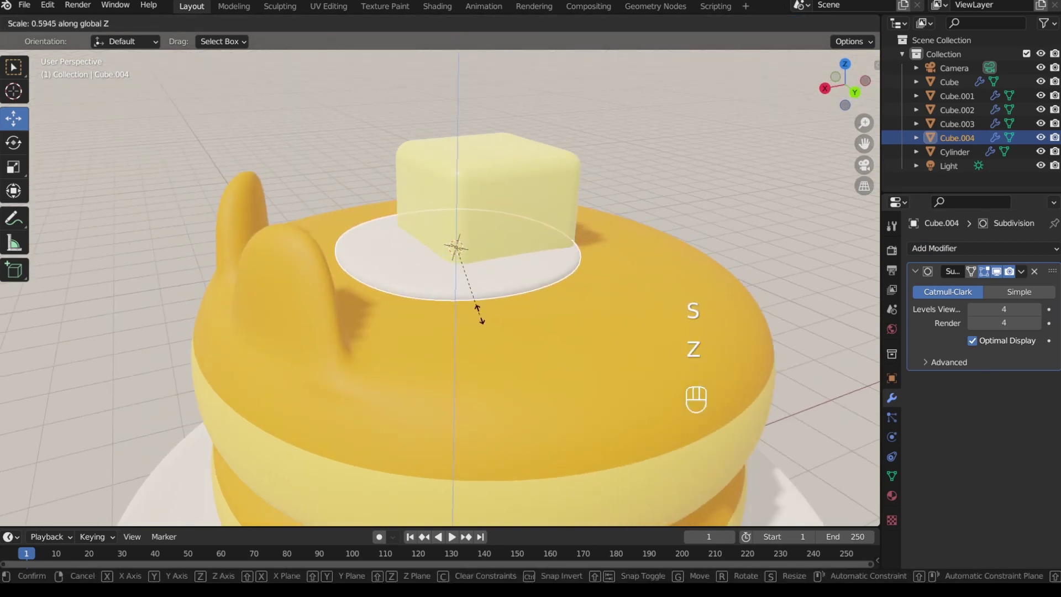
{"action": "left_click", "coordinate": [478, 314]}
Step: Lower the slab 0.045 m along Z and scale it up uniformly by 1.307
{"action": "left_click_drag", "start_coordinate": [462, 217], "coordinate": [418, 260]}
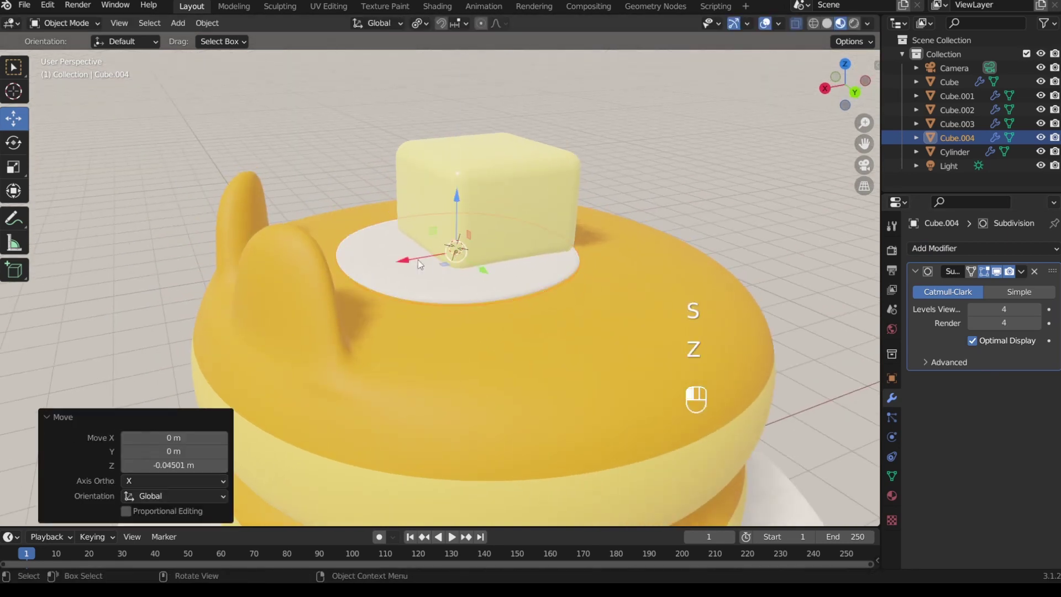
{"action": "key", "text": "s"}
{"action": "left_click", "coordinate": [467, 406]}
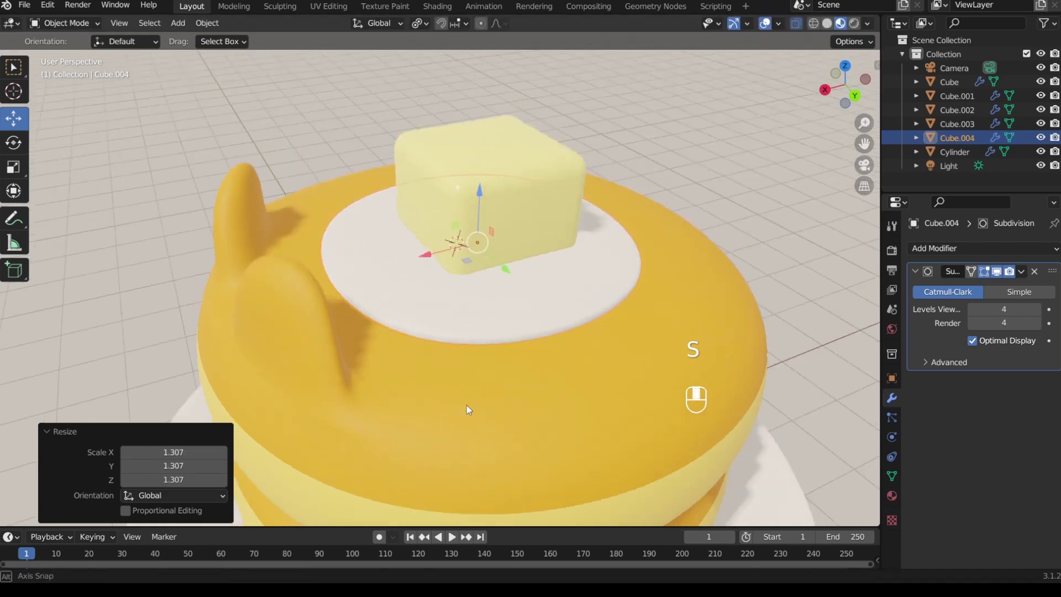
Step: Shift the slab and the butter together along Y by -0.238 m and slightly backward along X on the top pancake
{"action": "middle_click_drag", "start_coordinate": [466, 410], "coordinate": [459, 327]}
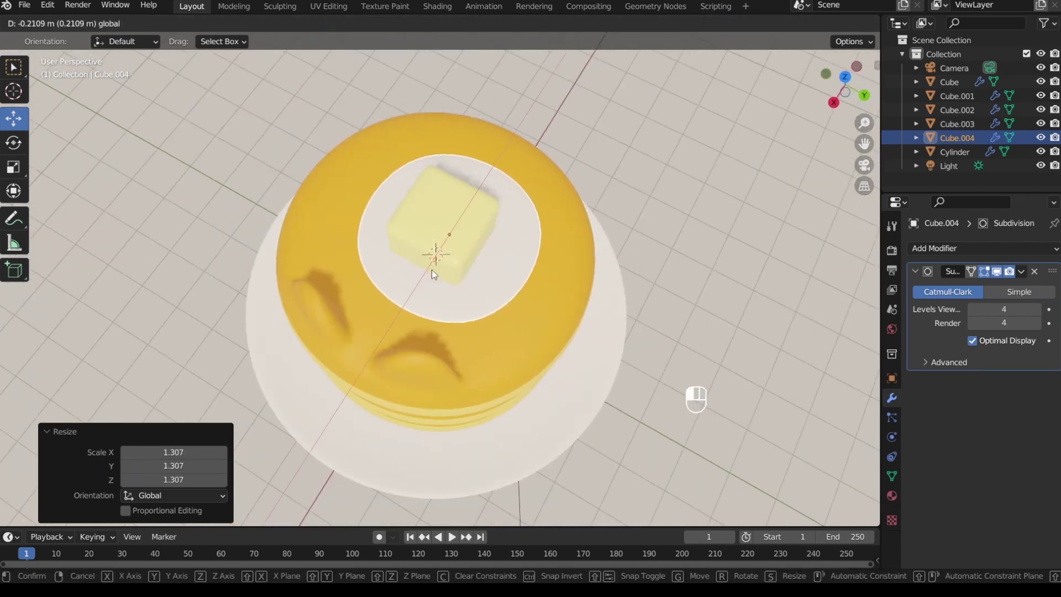
{"action": "left_click", "coordinate": [459, 246], "text": "shift"}
{"action": "left_click_drag", "start_coordinate": [459, 247], "coordinate": [462, 242]}
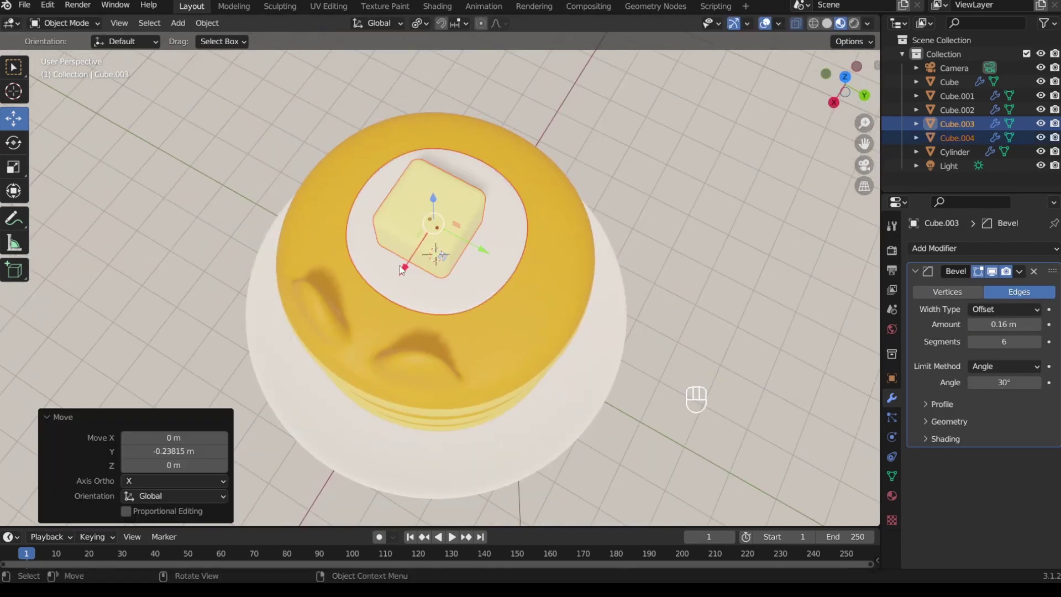
{"action": "left_click_drag", "start_coordinate": [408, 263], "coordinate": [413, 256]}
Step: Enlarge only the slab under the butter uniformly by 1.127
{"action": "middle_click_drag", "start_coordinate": [452, 286], "coordinate": [459, 257]}
{"action": "left_click", "coordinate": [470, 280]}
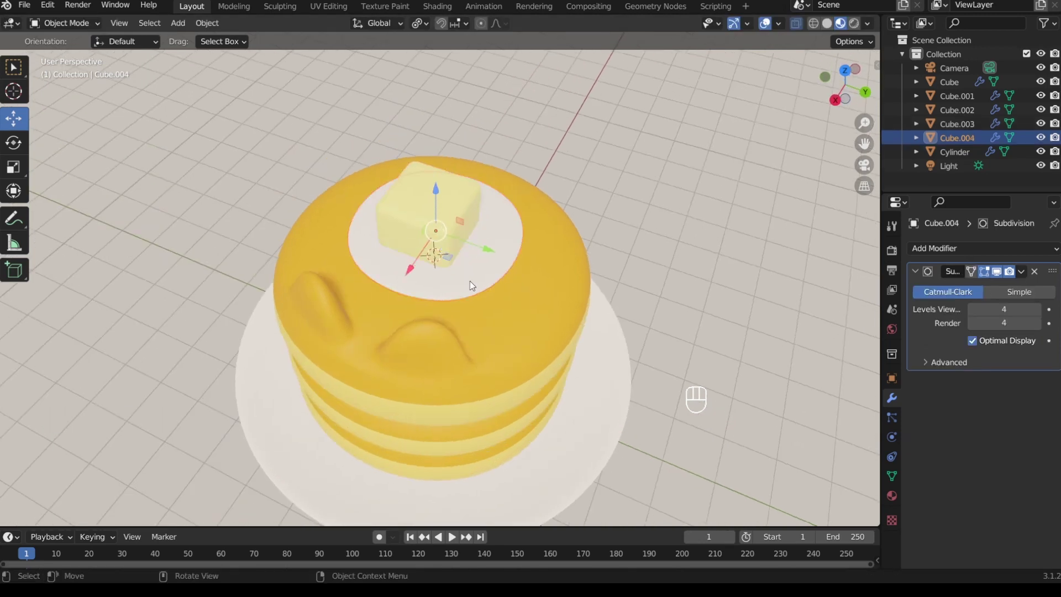
{"action": "key", "text": "s"}
{"action": "left_click", "coordinate": [476, 310]}
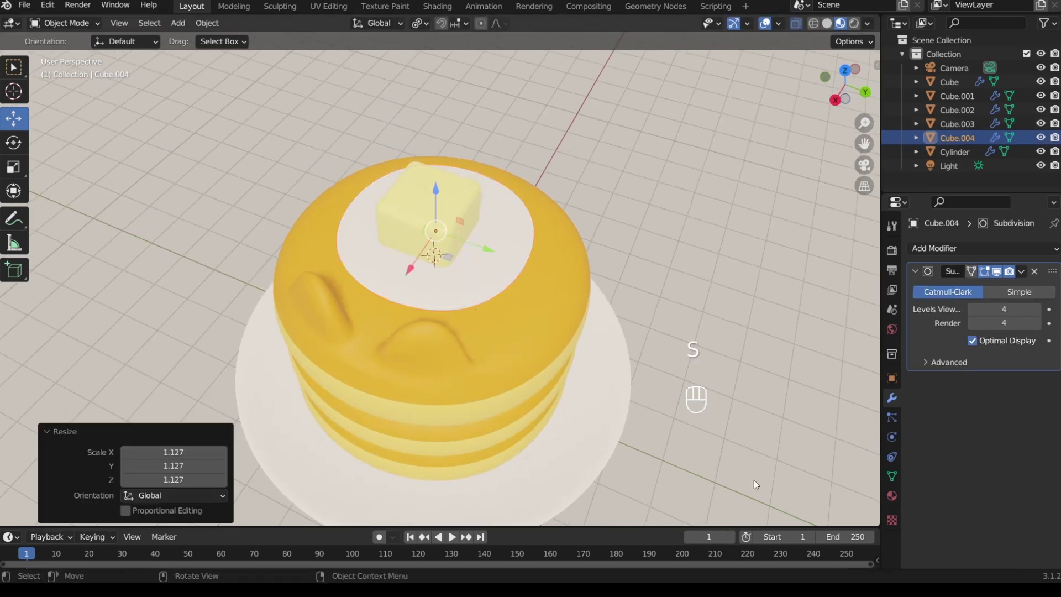
Step: Give the slab a new material with a dark orange-brown base color
{"action": "left_click", "coordinate": [892, 495]}
{"action": "left_click", "coordinate": [1008, 310]}
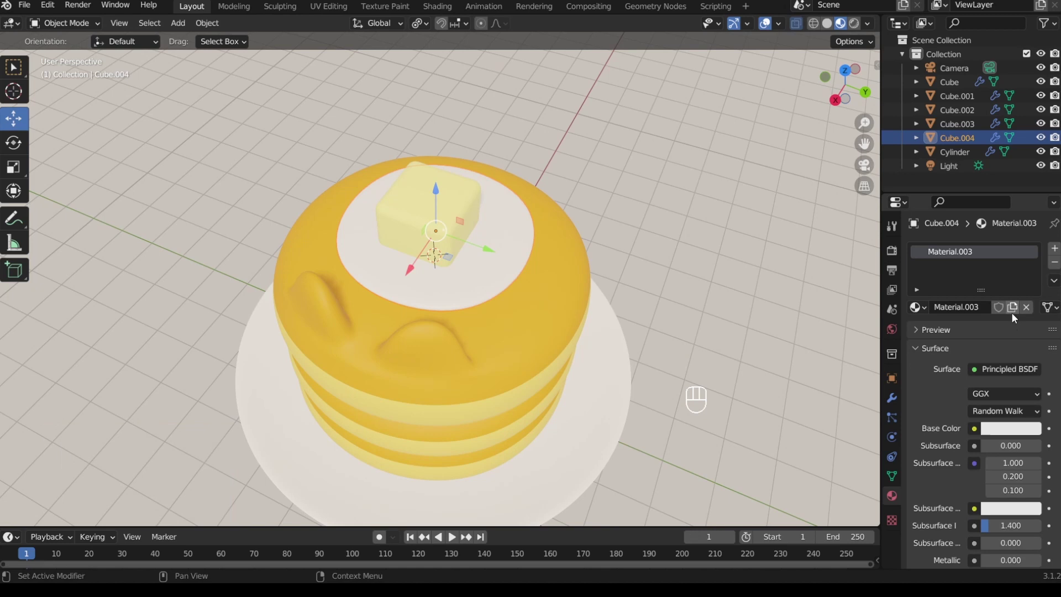
{"action": "left_click", "coordinate": [997, 431]}
{"action": "left_click_drag", "start_coordinate": [924, 329], "coordinate": [927, 328]}
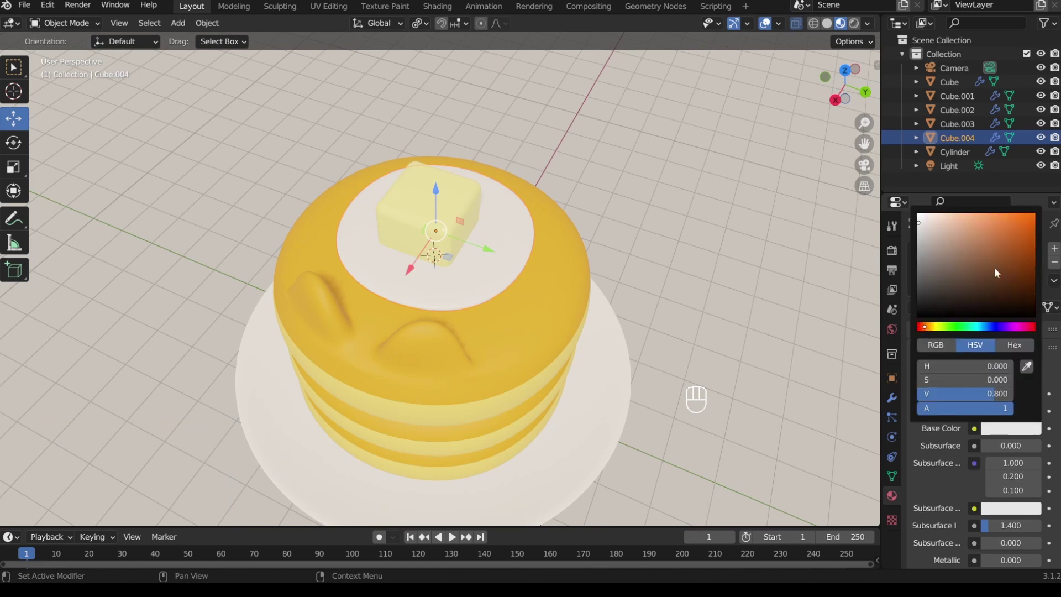
{"action": "mouse_move", "coordinate": [993, 266]}
{"action": "left_mouse_down"}
{"action": "mouse_move", "coordinate": [1029, 239]}
{"action": "mouse_move", "coordinate": [1050, 255]}
{"action": "left_mouse_up"}
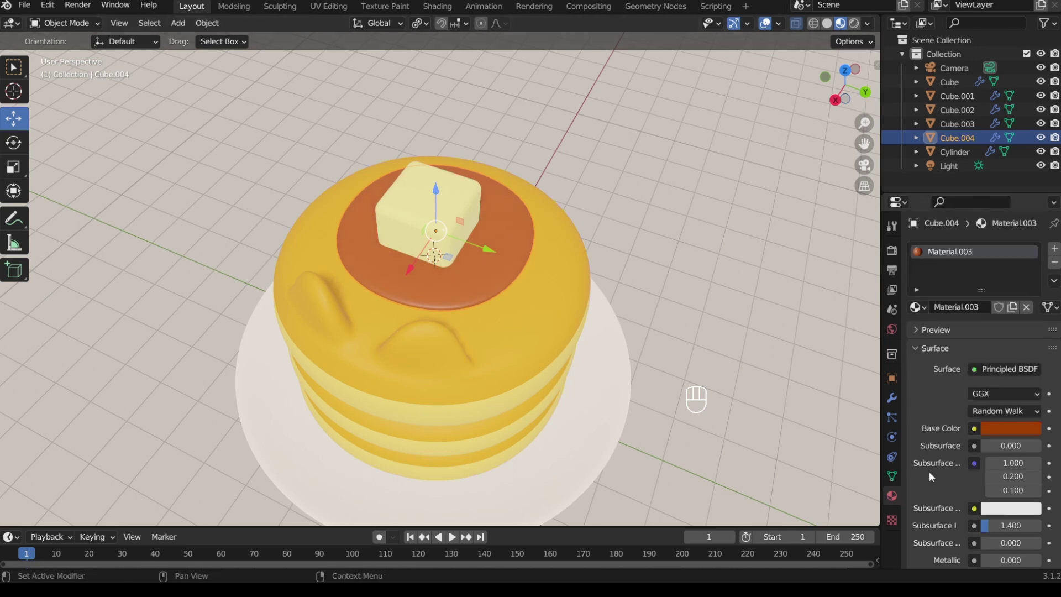
Step: Set the slab material's alpha to 0.495 and its roughness to 0.271
{"action": "scroll", "coordinate": [937, 405], "scroll_direction": "down", "scroll_amount": 10}
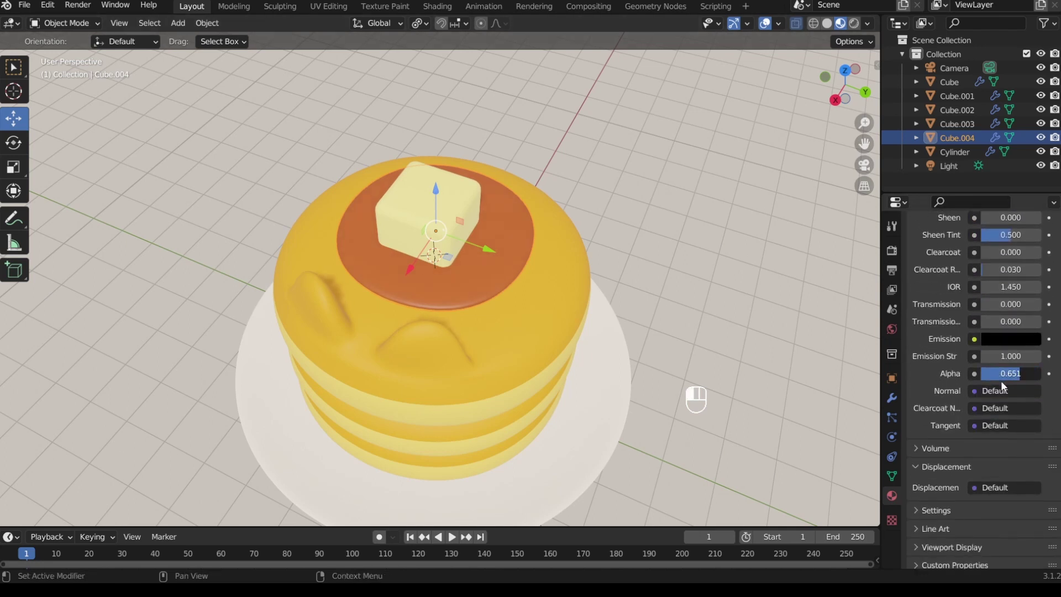
{"action": "scroll", "coordinate": [990, 377], "scroll_direction": "up", "scroll_amount": 8}
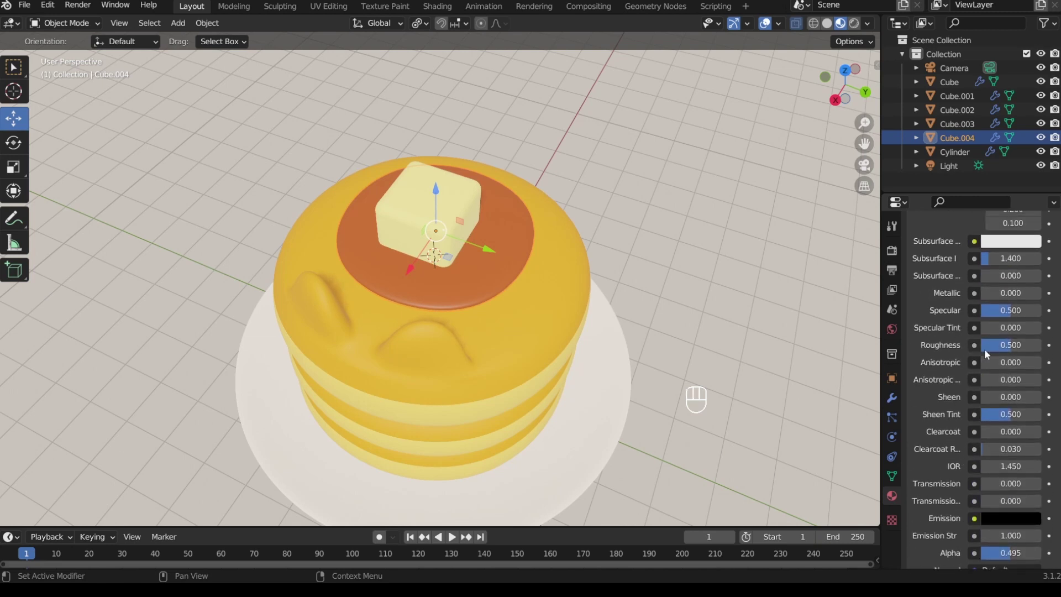
{"action": "left_click_drag", "start_coordinate": [990, 349], "coordinate": [992, 350]}
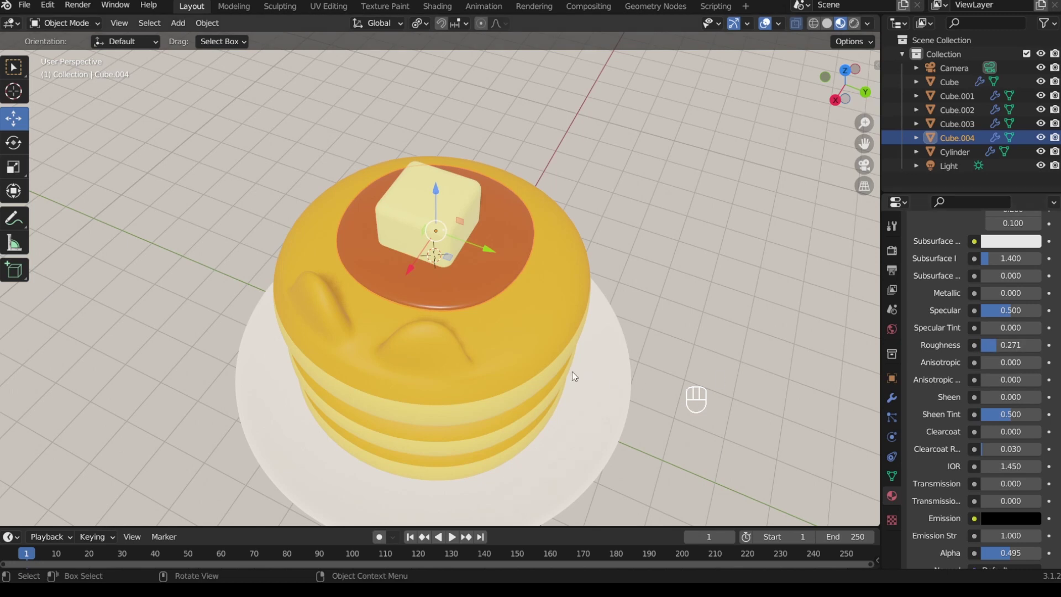
Step: Switch the viewport to rendered shading and move the slab 0.094 m along X
{"action": "middle_click_drag", "start_coordinate": [571, 372], "coordinate": [559, 340]}
{"action": "left_click", "coordinate": [853, 25]}
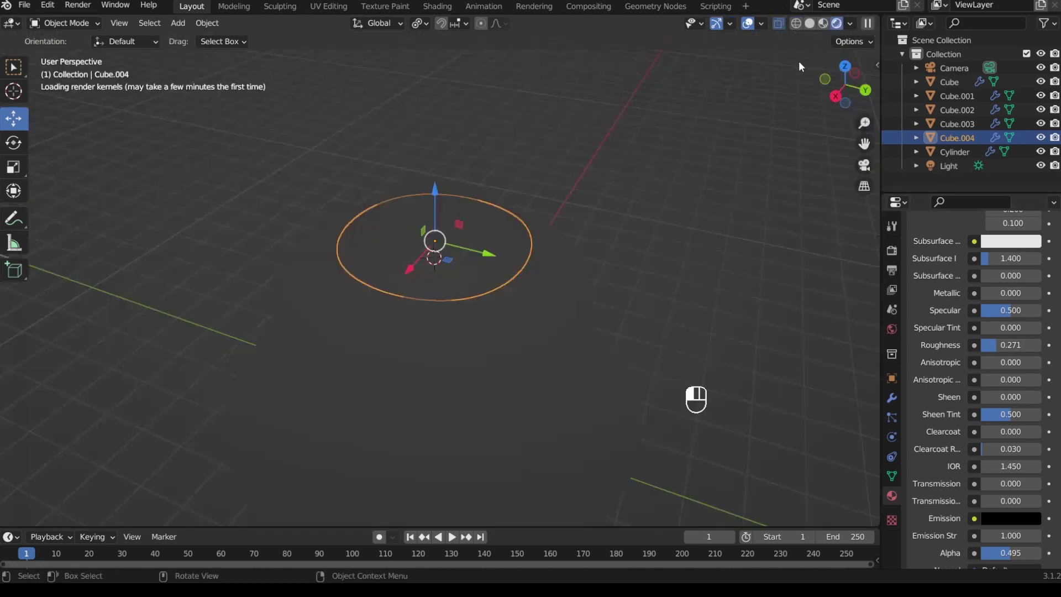
{"action": "middle_click_drag", "start_coordinate": [512, 300], "coordinate": [427, 264]}
{"action": "left_click_drag", "start_coordinate": [426, 264], "coordinate": [410, 274]}
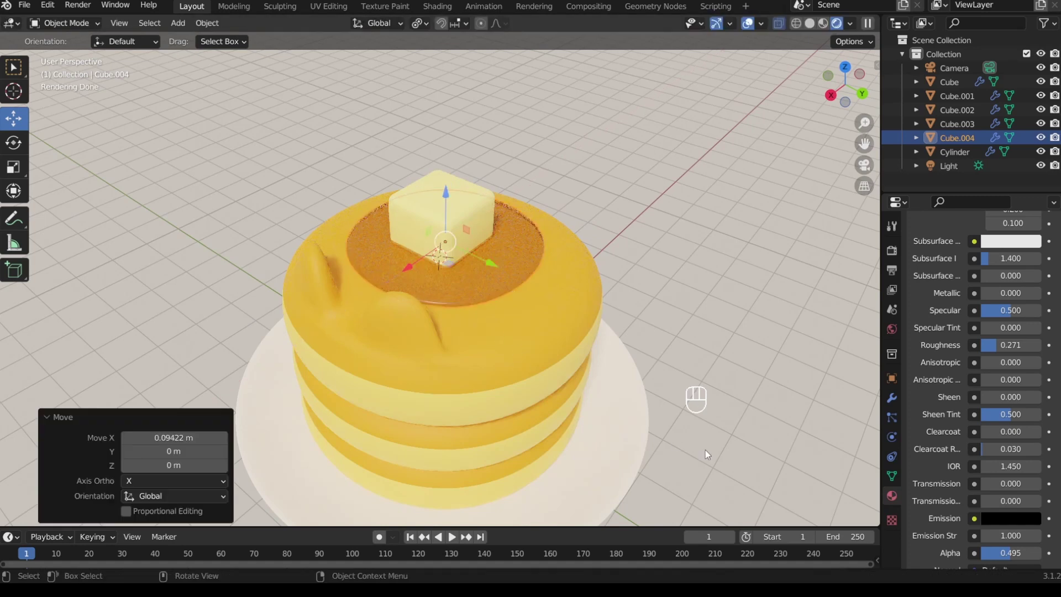
Step: Set the slab material's alpha to 0.6 and save the file
{"action": "scroll", "coordinate": [1002, 436], "scroll_direction": "down", "scroll_amount": 5}
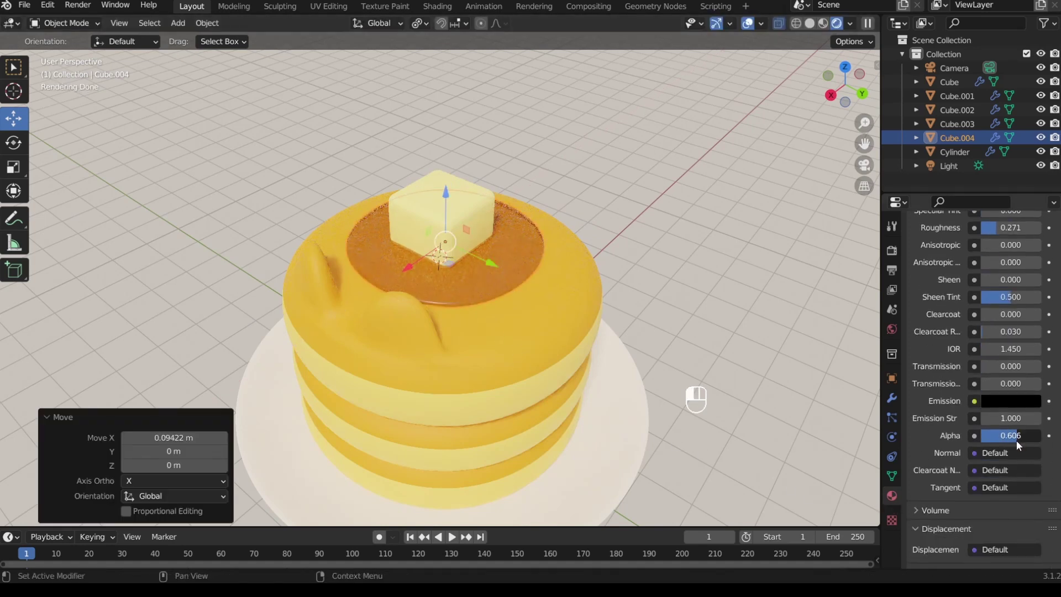
{"action": "left_click", "coordinate": [1021, 436]}
{"action": "key", "text": "ctrl+s"}
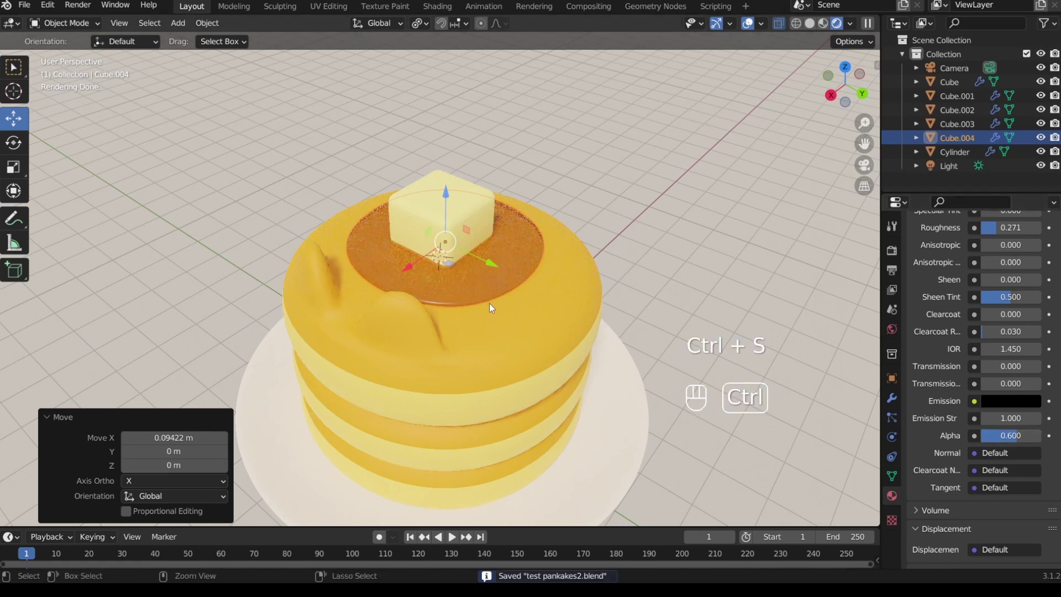
Step: Add a cube in front of the top pancake with a Subdivision Surface modifier at viewport and render levels 4
{"action": "key", "text": "shift+a"}
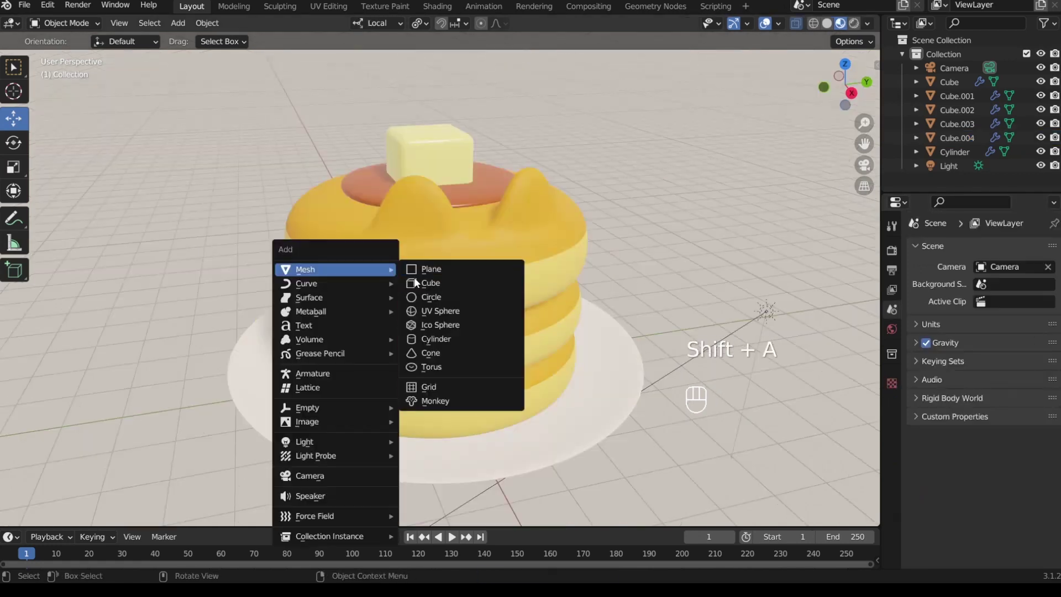
{"action": "left_click", "coordinate": [436, 287]}
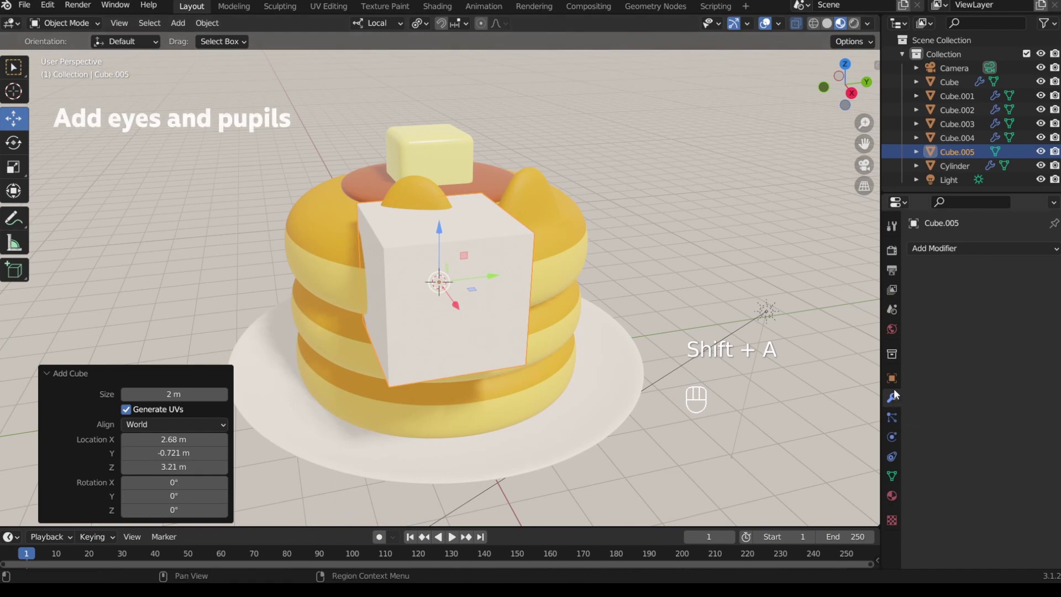
{"action": "left_click", "coordinate": [957, 250]}
{"action": "left_click", "coordinate": [812, 485]}
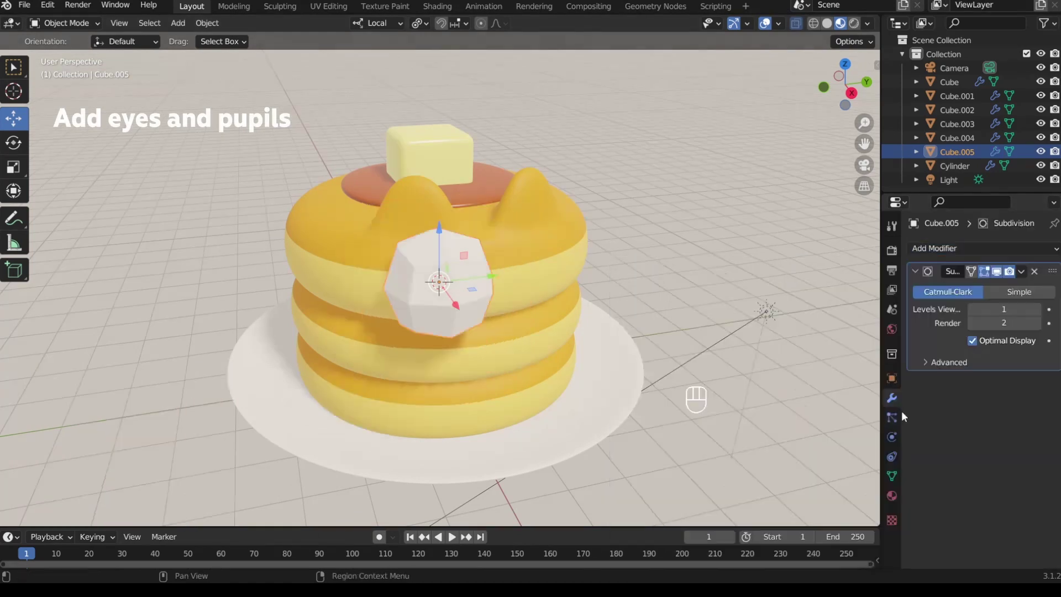
{"action": "key", "text": "Return"}
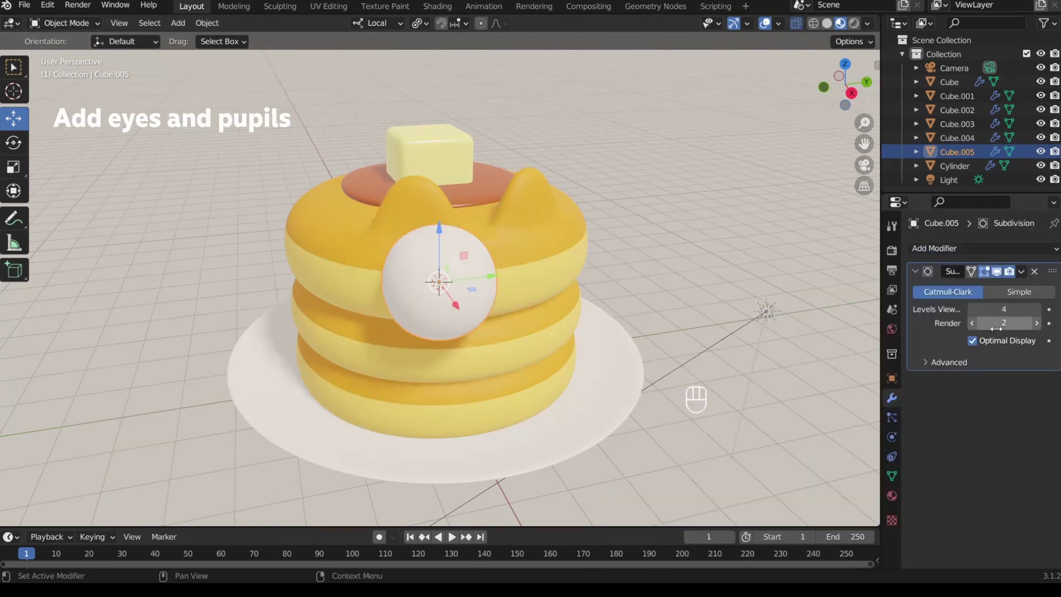
Step: Shade the rounded cube smooth and scale it down uniformly to 0.382 as an eyeball
{"action": "right_click", "coordinate": [437, 283]}
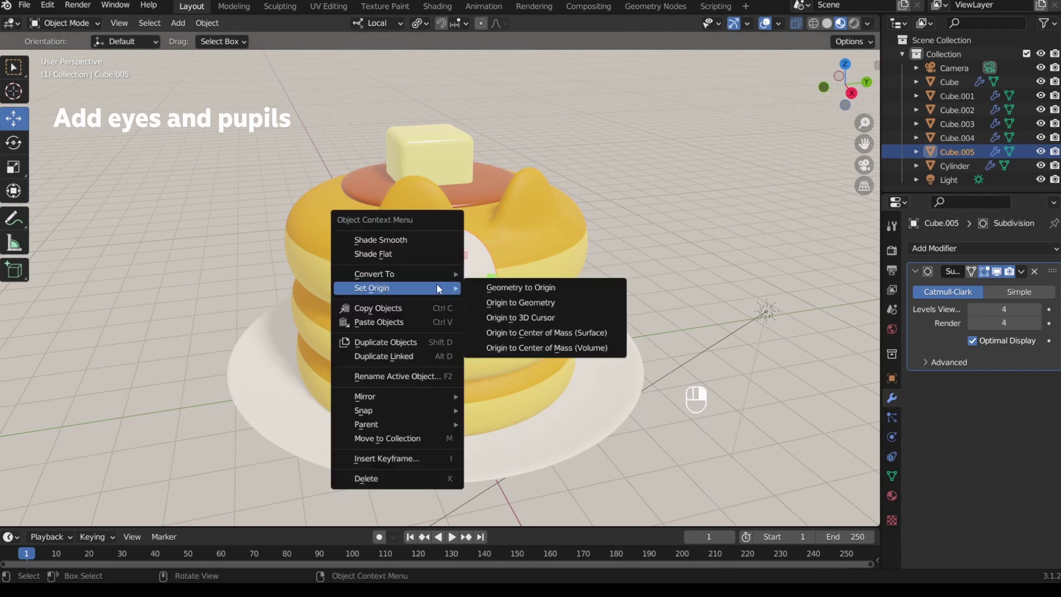
{"action": "left_click", "coordinate": [422, 242]}
{"action": "middle_click_drag", "start_coordinate": [442, 316], "coordinate": [495, 351]}
{"action": "middle_click_drag", "start_coordinate": [495, 352], "coordinate": [532, 393], "text": "ctrl"}
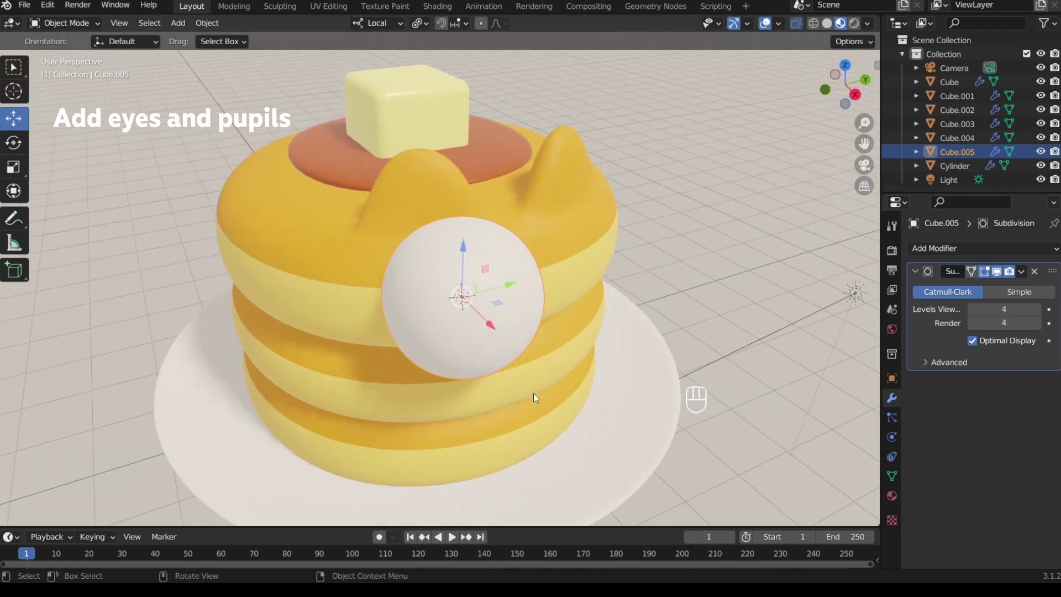
{"action": "key", "text": "s"}
{"action": "left_click", "coordinate": [497, 329]}
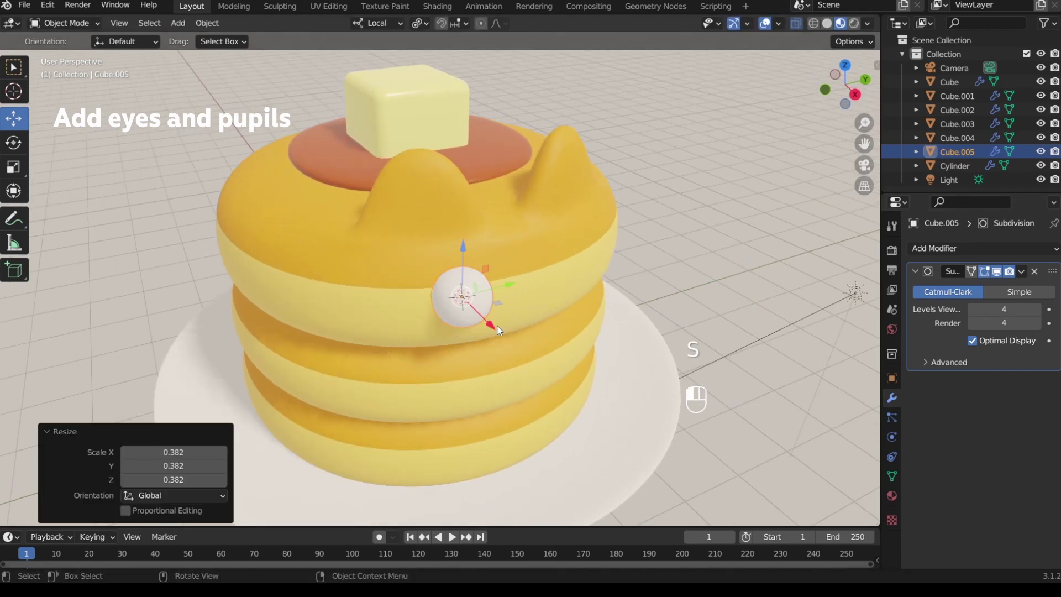
Step: Add a Mirror modifier to the eyeball across the Y axis only, using the pancake Cube as the mirror object
{"action": "left_click", "coordinate": [961, 251]}
{"action": "left_click", "coordinate": [771, 407]}
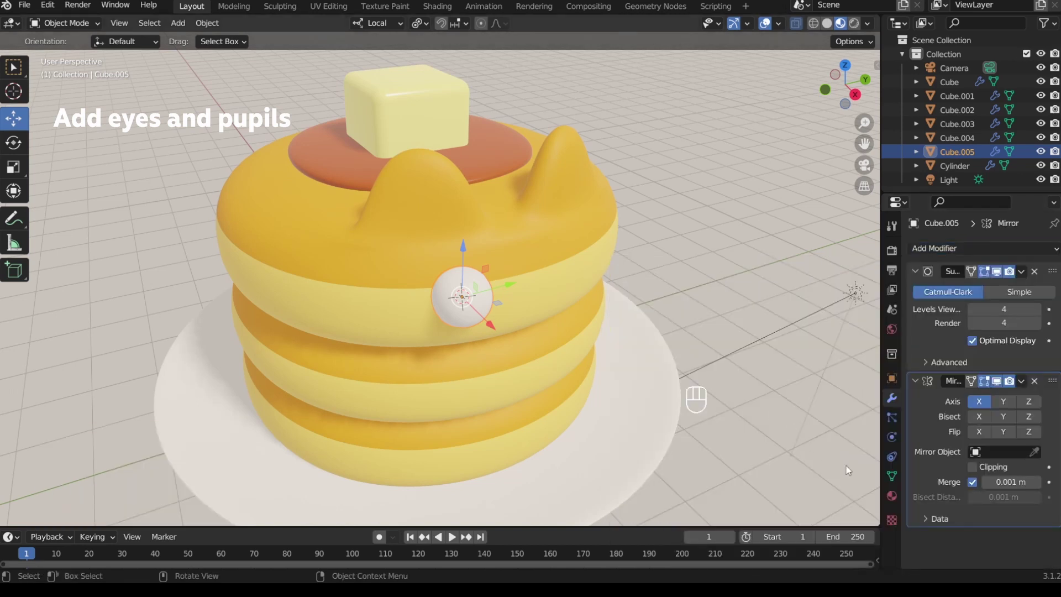
{"action": "left_click", "coordinate": [1040, 451]}
{"action": "left_click", "coordinate": [555, 294]}
{"action": "left_click", "coordinate": [1002, 401]}
{"action": "left_click", "coordinate": [979, 401]}
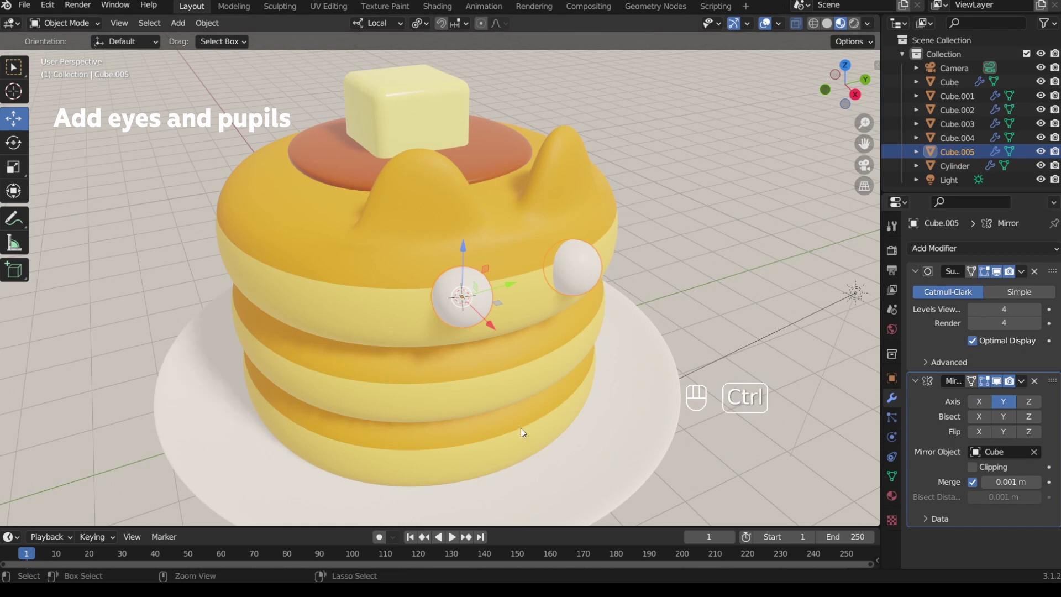
Step: Duplicate the mirrored eyes in place and move the copy down 1.164 m along Z
{"action": "middle_click_drag", "start_coordinate": [520, 427], "coordinate": [518, 333], "text": "ctrl"}
{"action": "middle_click_drag", "start_coordinate": [525, 378], "coordinate": [517, 420], "text": "ctrl"}
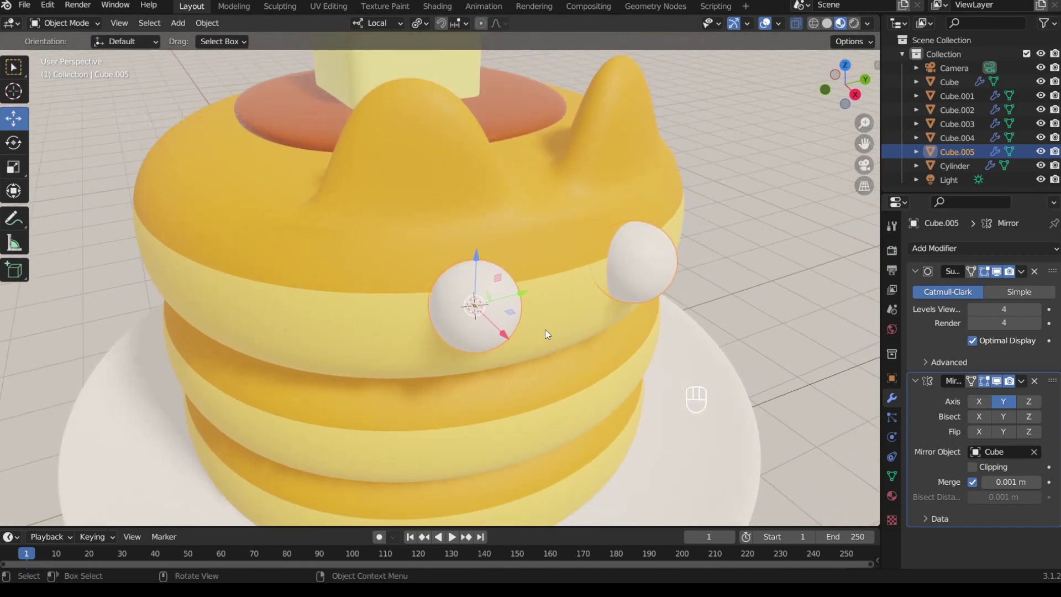
{"action": "key", "text": "shift+d"}
{"action": "key", "text": "shift+Return"}
{"action": "left_click_drag", "start_coordinate": [476, 277], "coordinate": [475, 403]}
Step: From the right orthographic view, scale the duplicated pair to 0.877 and raise it to the gap below the top pancake
{"action": "left_click", "coordinate": [855, 94]}
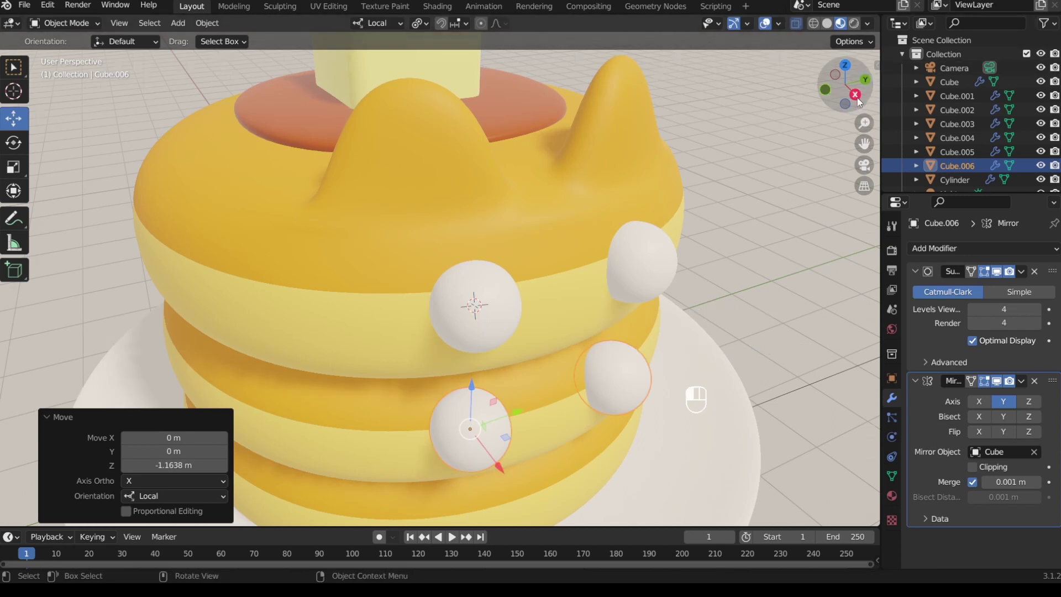
{"action": "key", "text": "s"}
{"action": "left_click", "coordinate": [461, 390]}
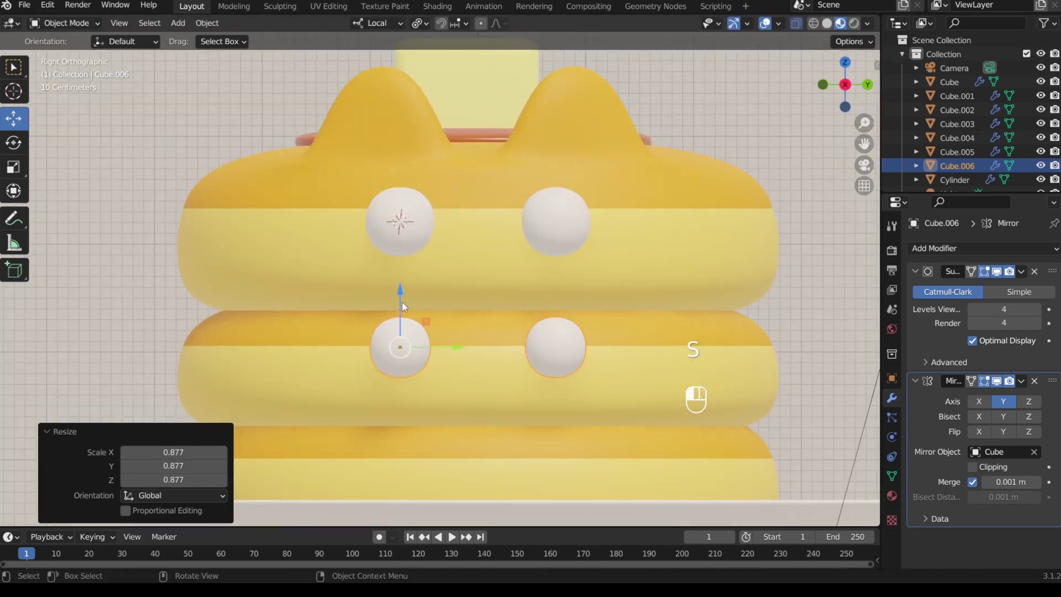
{"action": "left_click_drag", "start_coordinate": [402, 300], "coordinate": [403, 270]}
Step: Cut a horizontal loop near the top of the duplicate and shrink its bottom face to taper it into a fang
{"action": "key", "text": "Tab"}
{"action": "key", "text": "ctrl+r"}
{"action": "left_click", "coordinate": [442, 326]}
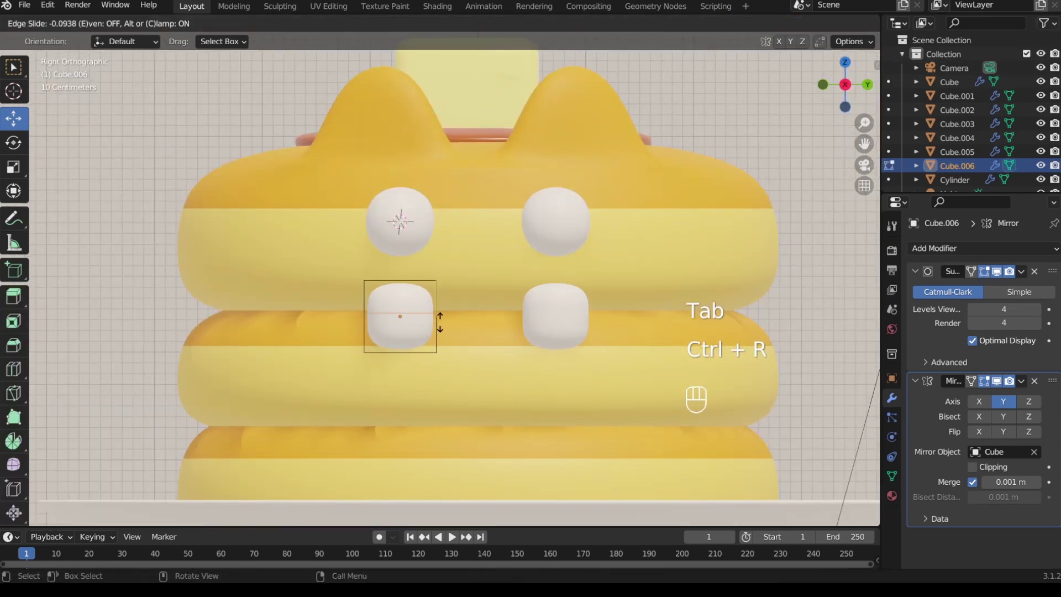
{"action": "left_click", "coordinate": [445, 330]}
{"action": "key", "text": "3"}
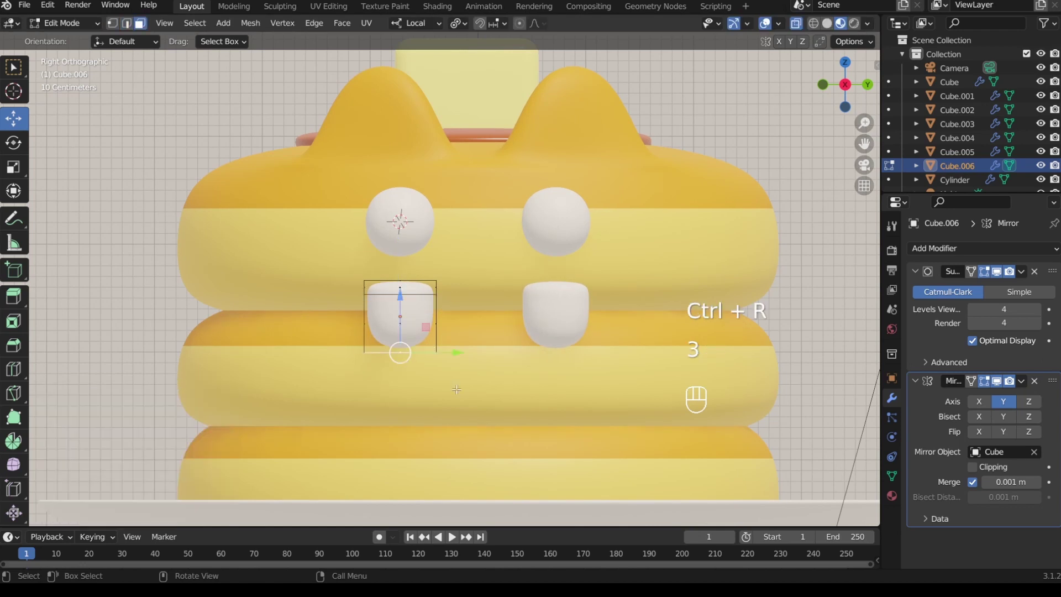
{"action": "key", "text": "s"}
{"action": "left_click", "coordinate": [440, 379]}
{"action": "middle_click_drag", "start_coordinate": [440, 378], "coordinate": [568, 384]}
{"action": "key", "text": "Tab"}
Step: Scale the fangs to 0.7 along local X and tilt them about -15° around local Y
{"action": "type", "text": "sx0.7"}
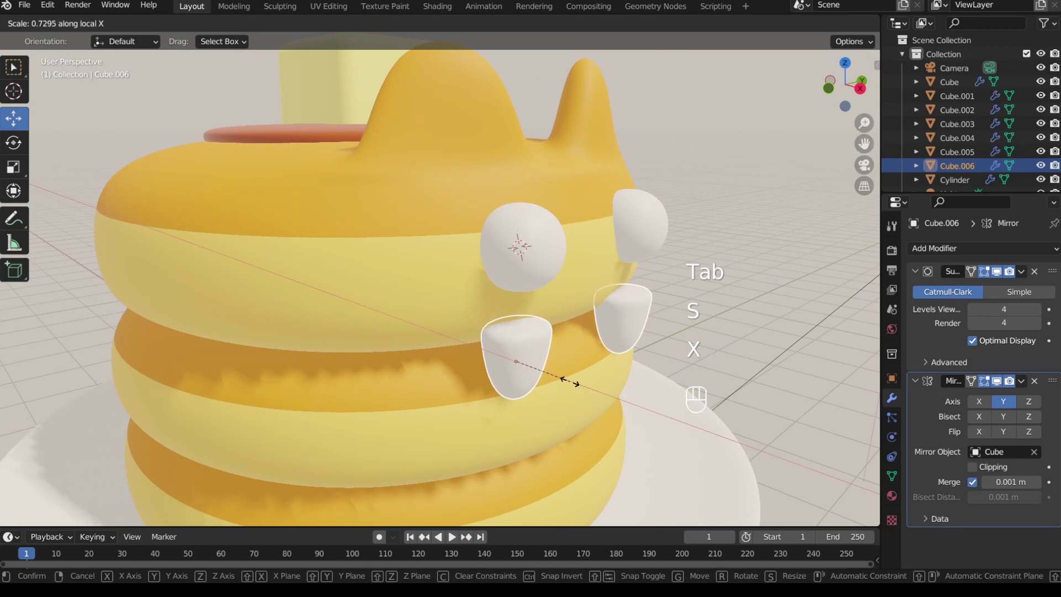
{"action": "left_click", "coordinate": [569, 381]}
{"action": "key", "text": "r"}
{"action": "key", "text": "y"}
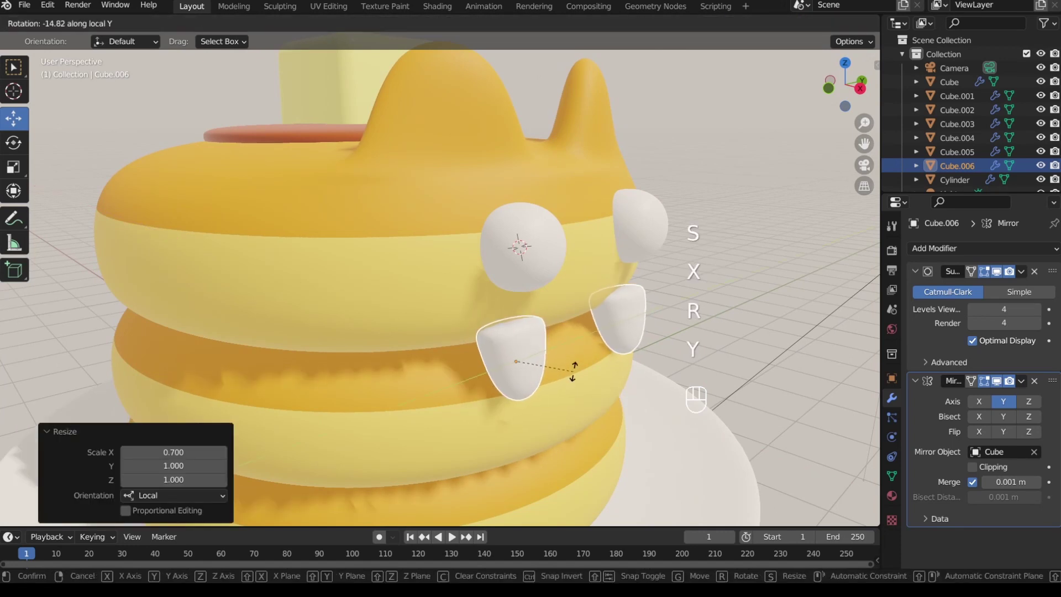
{"action": "left_click", "coordinate": [572, 364]}
Step: Move the fangs -0.175 m along local X into the stack and scale them uniformly by 1.005
{"action": "middle_click_drag", "start_coordinate": [572, 364], "coordinate": [505, 406]}
{"action": "key", "text": "g"}
{"action": "key", "text": "x"}
{"action": "left_click", "coordinate": [541, 366]}
{"action": "key", "text": "s"}
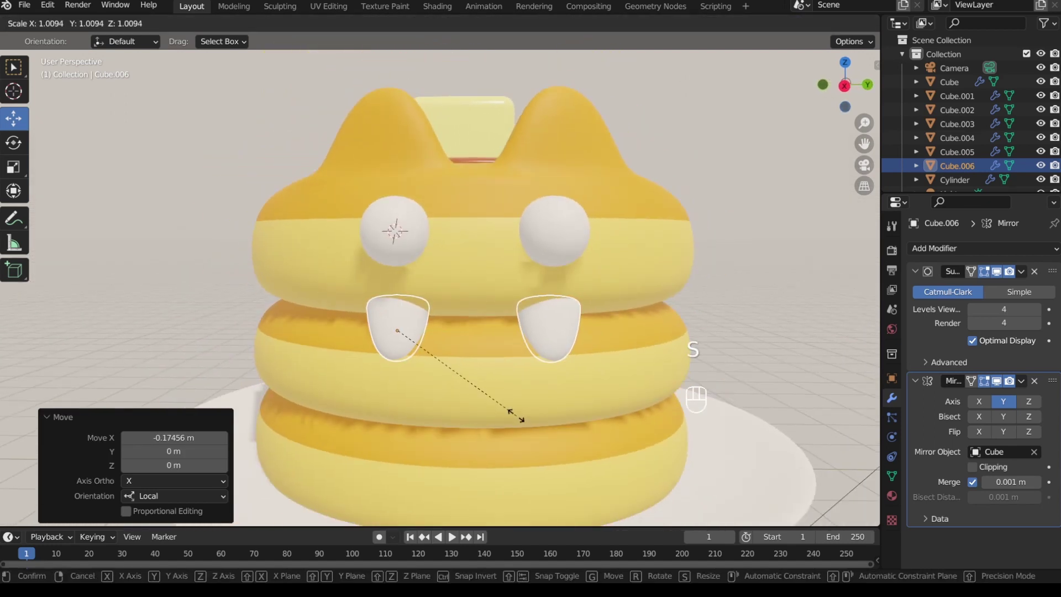
{"action": "left_click", "coordinate": [518, 418]}
{"action": "middle_click_drag", "start_coordinate": [460, 343], "coordinate": [472, 348]}
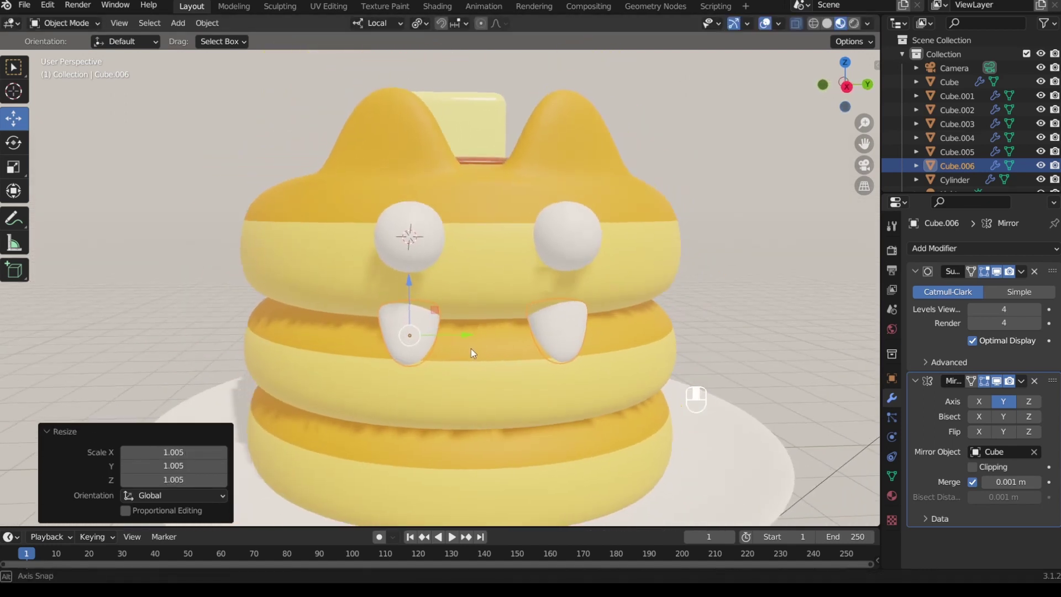
Step: Narrow the fangs by scaling their upper vertices inward along local Y
{"action": "key", "text": "Tab"}
{"action": "key", "text": "1"}
{"action": "key", "text": "b"}
{"action": "key", "text": "s"}
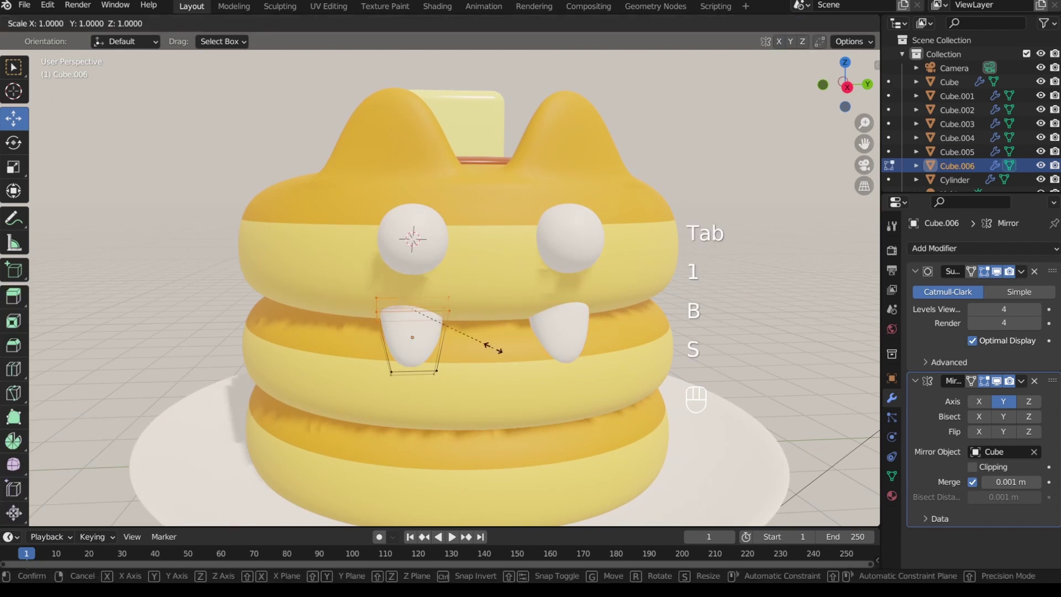
{"action": "key", "text": "y"}
{"action": "left_click", "coordinate": [475, 343]}
{"action": "key", "text": "Tab"}
Step: Assign the light pancake material Material.001 to the fangs and lower them about 0.027 m along local Z
{"action": "left_click", "coordinate": [481, 298]}
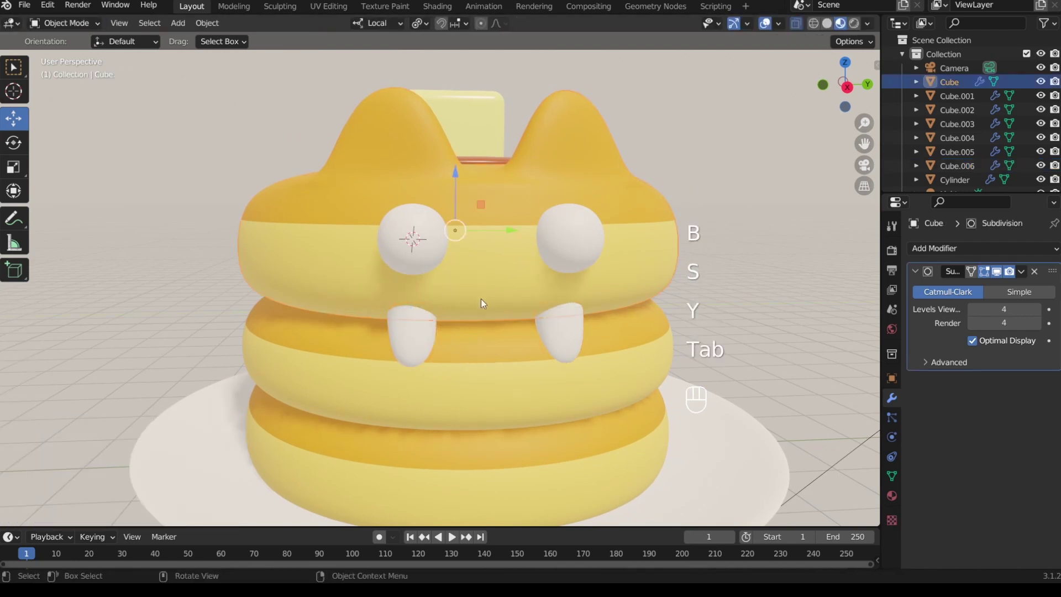
{"action": "left_click", "coordinate": [891, 495]}
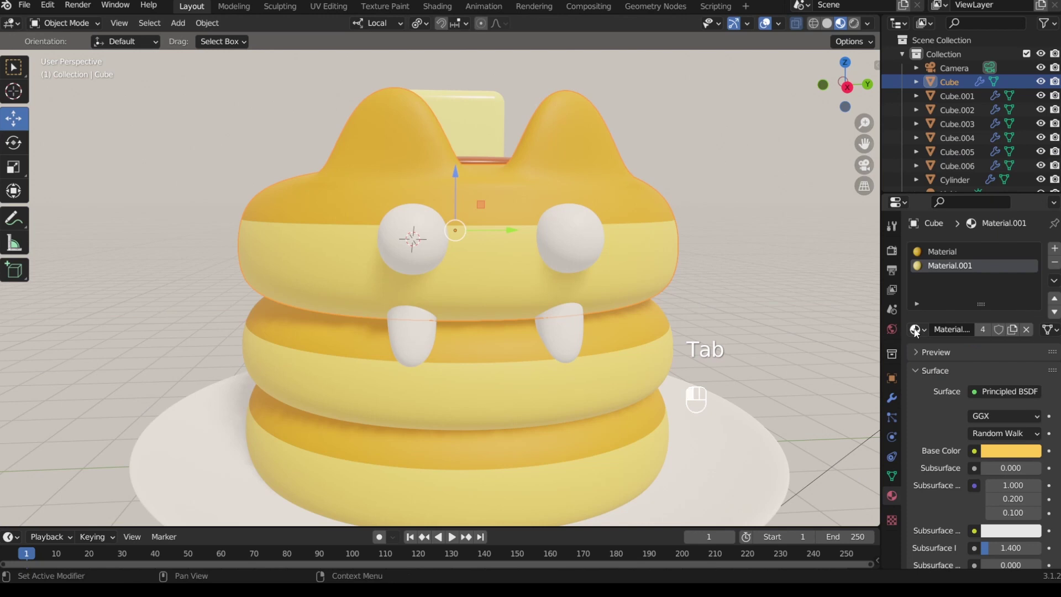
{"action": "left_click_drag", "start_coordinate": [424, 330], "coordinate": [419, 333]}
{"action": "left_click", "coordinate": [420, 334]}
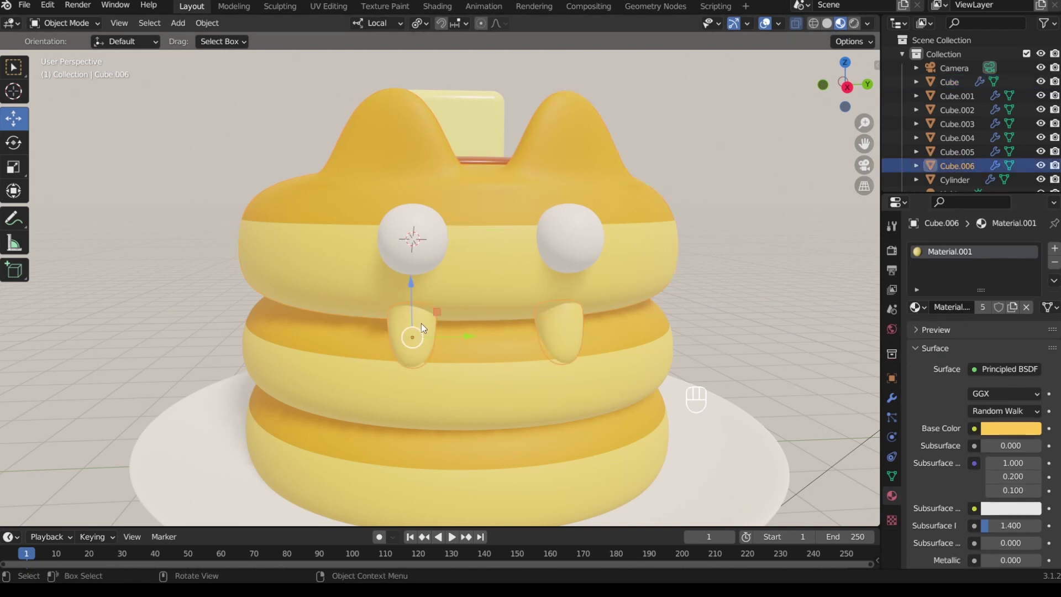
{"action": "middle_click_drag", "start_coordinate": [421, 323], "coordinate": [431, 293]}
{"action": "left_click_drag", "start_coordinate": [431, 294], "coordinate": [432, 302]}
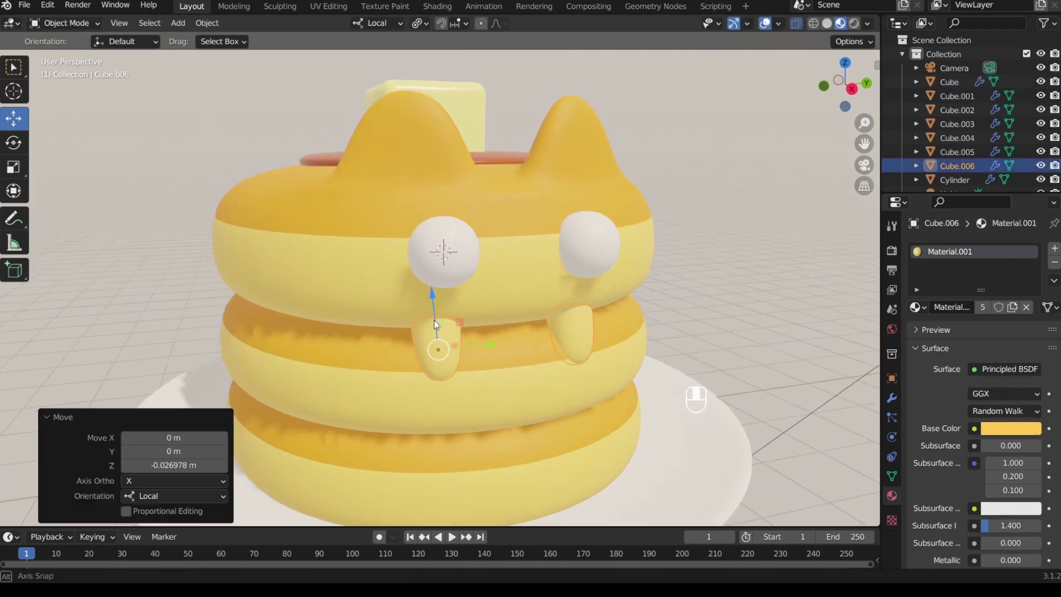
Step: Flatten the eyes to about 0.4 along local X, scale them uniformly by 1.372 and move them 0.057 m along local Y
{"action": "middle_click_drag", "start_coordinate": [433, 320], "coordinate": [539, 311]}
{"action": "left_click", "coordinate": [539, 310]}
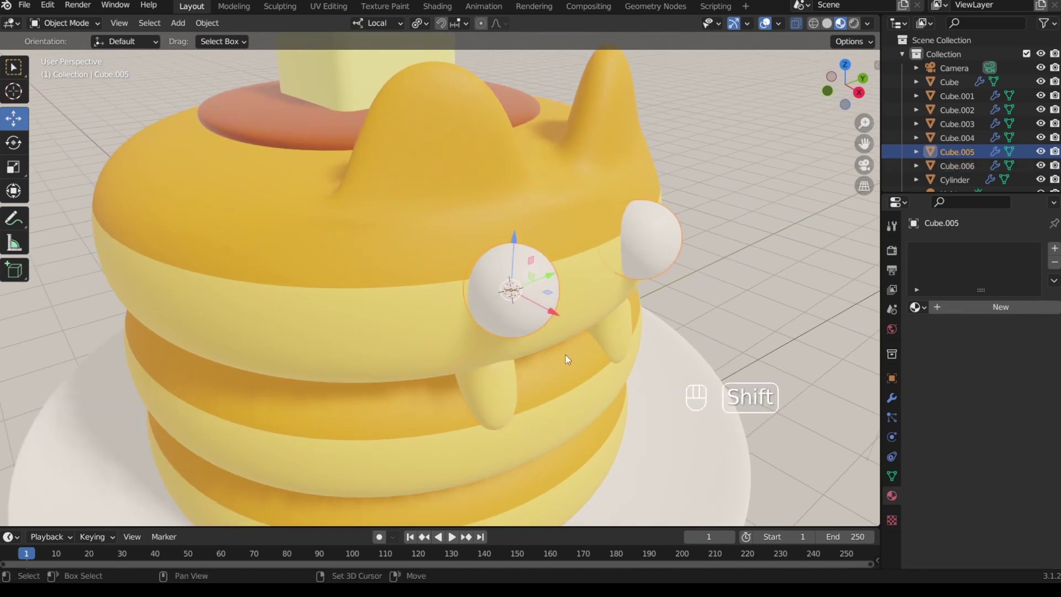
{"action": "middle_click_drag", "start_coordinate": [565, 355], "coordinate": [493, 386], "text": "shift"}
{"action": "key", "text": "s"}
{"action": "key", "text": "x"}
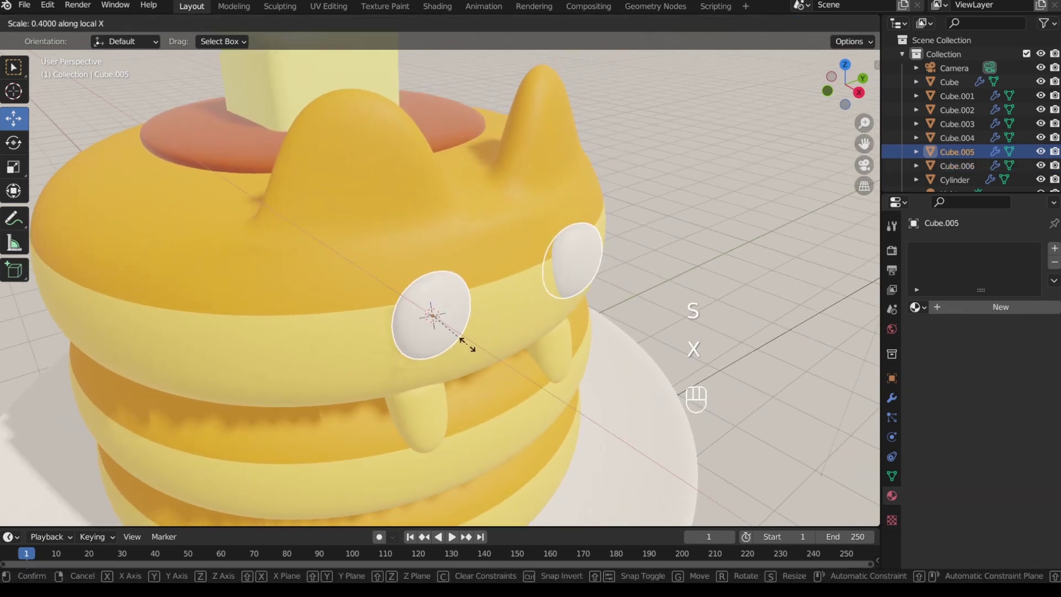
{"action": "left_click", "coordinate": [471, 347]}
{"action": "key", "text": "s"}
{"action": "left_click", "coordinate": [479, 365]}
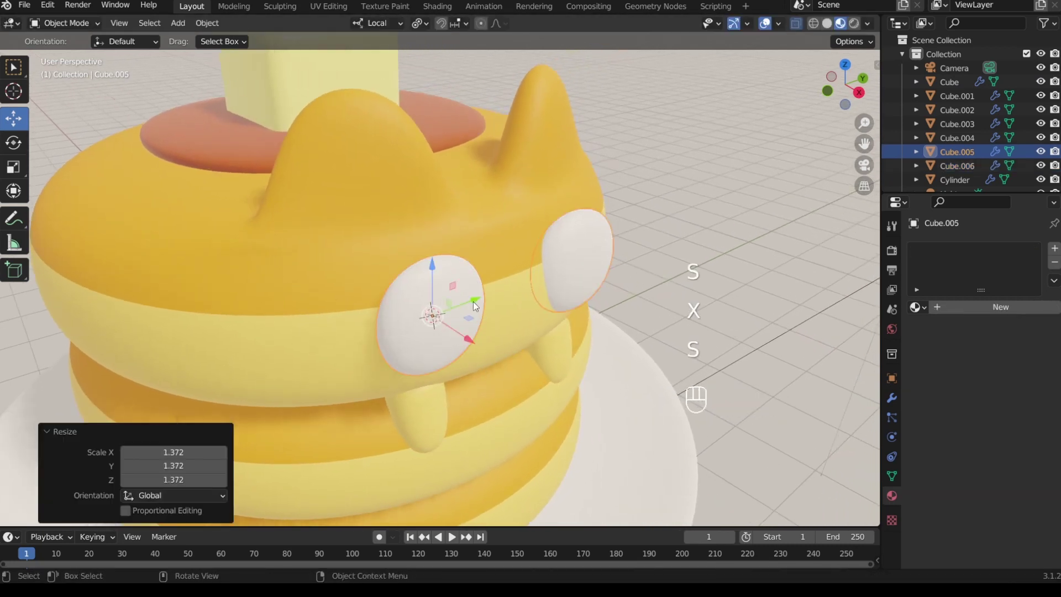
{"action": "left_click_drag", "start_coordinate": [473, 300], "coordinate": [500, 357]}
Step: Rotate the eyes slightly around local Z to follow the pancake's curve and lower them on the face
{"action": "key", "text": "z"}
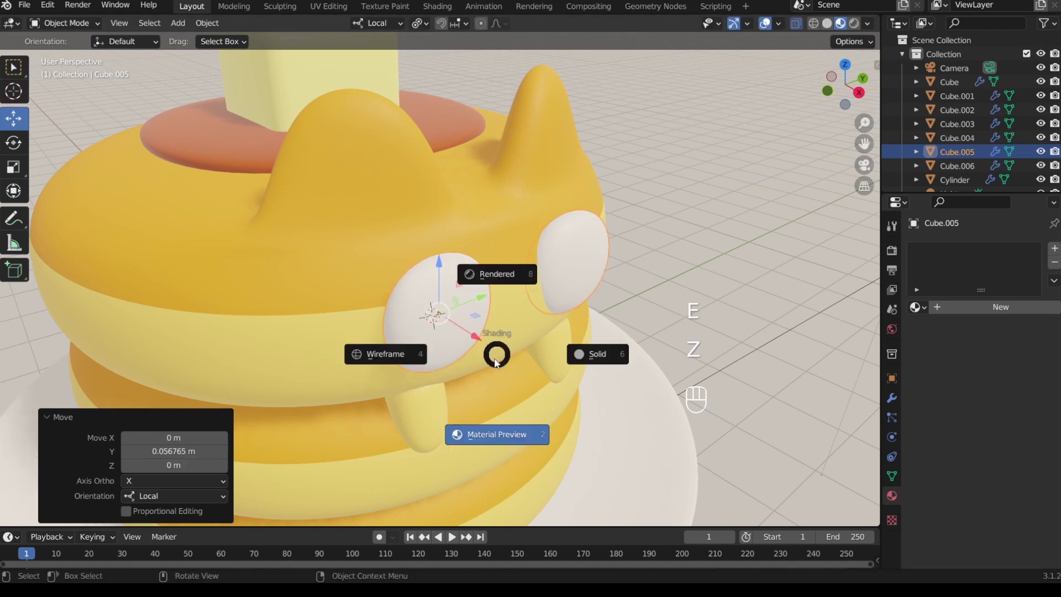
{"action": "key", "text": "r"}
{"action": "key", "text": "z"}
{"action": "left_click", "coordinate": [482, 360]}
{"action": "middle_click_drag", "start_coordinate": [482, 361], "coordinate": [379, 229]}
{"action": "left_click_drag", "start_coordinate": [381, 227], "coordinate": [380, 285]}
{"action": "middle_click_drag", "start_coordinate": [379, 285], "coordinate": [595, 355]}
Step: Cut a loop around the eye's side, then shrink its front face and push it back along local X
{"action": "key", "text": "Tab"}
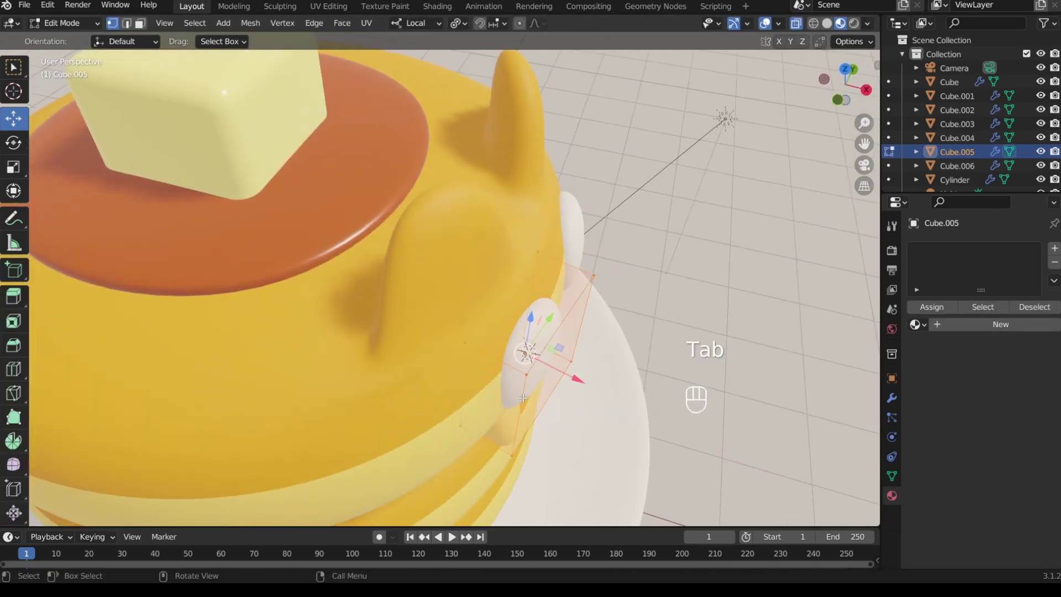
{"action": "key", "text": "ctrl+r"}
{"action": "left_click", "coordinate": [487, 435]}
{"action": "left_click", "coordinate": [488, 435]}
{"action": "key", "text": "3"}
{"action": "left_click", "coordinate": [554, 372]}
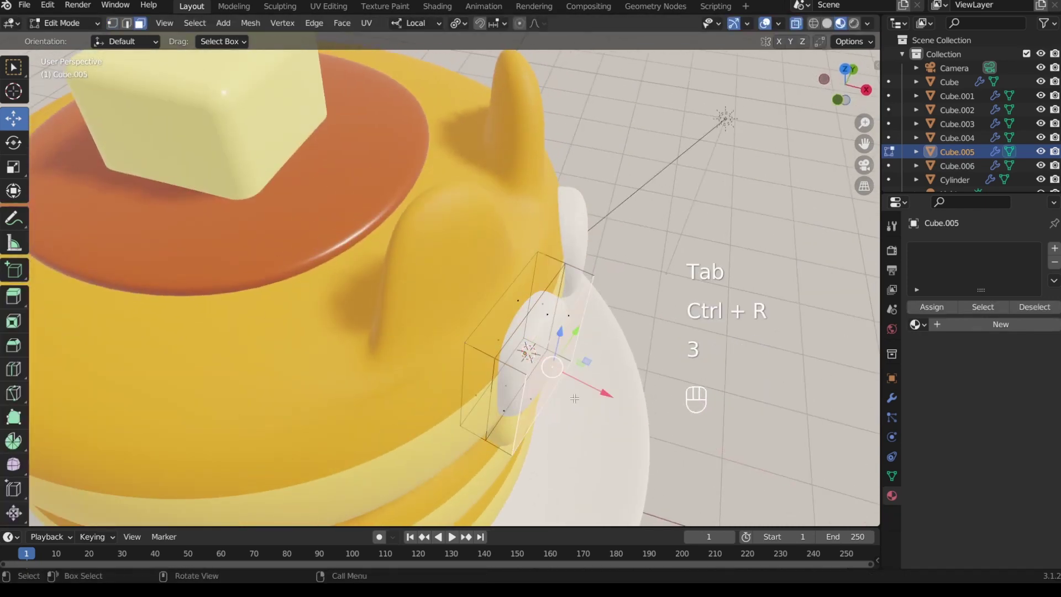
{"action": "key", "text": "s"}
{"action": "left_click", "coordinate": [576, 394]}
{"action": "left_click_drag", "start_coordinate": [596, 390], "coordinate": [573, 381]}
{"action": "middle_click_drag", "start_coordinate": [573, 382], "coordinate": [399, 362]}
{"action": "key", "text": "Tab"}
Step: Move the eyes 0.026 m along local X, rotate them -0.174° around local Z and scale them uniformly to 0.963
{"action": "left_click_drag", "start_coordinate": [406, 354], "coordinate": [409, 363]}
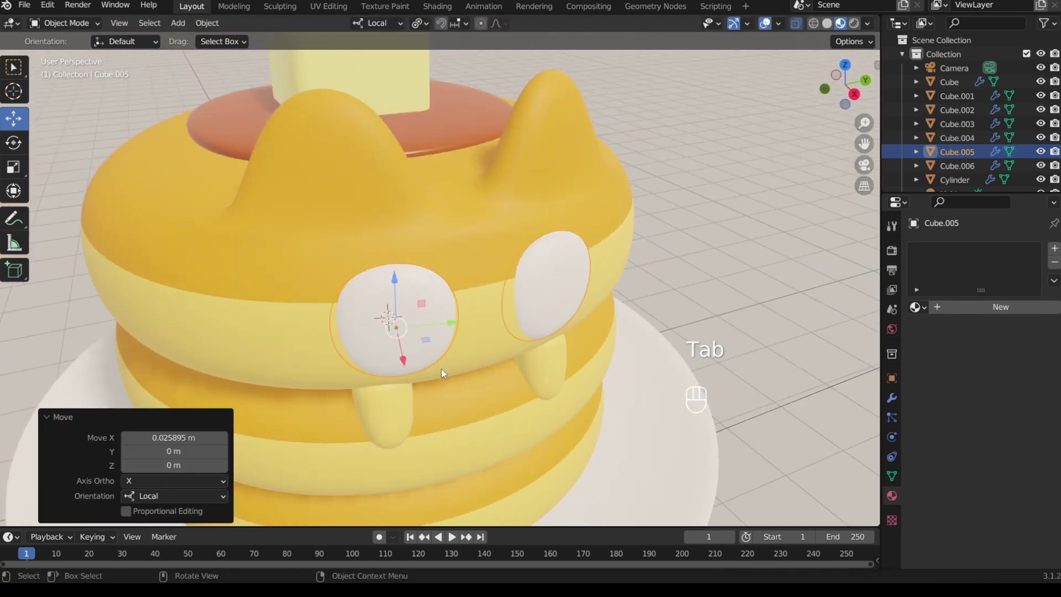
{"action": "middle_click_drag", "start_coordinate": [473, 386], "coordinate": [442, 380]}
{"action": "key", "text": "r"}
{"action": "key", "text": "z"}
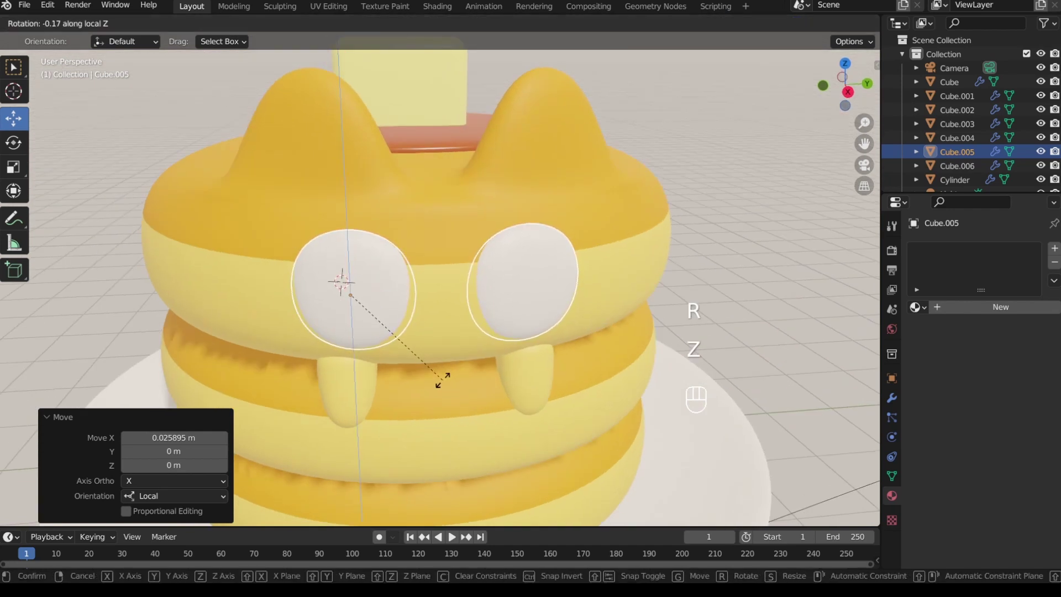
{"action": "left_click", "coordinate": [443, 375]}
{"action": "key", "text": "s"}
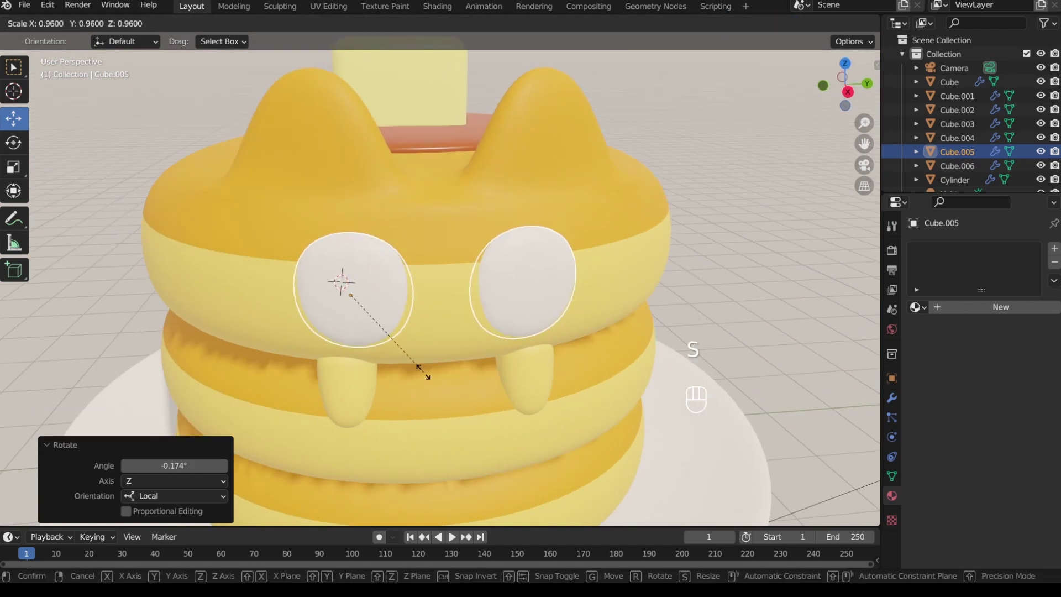
{"action": "left_click", "coordinate": [424, 370]}
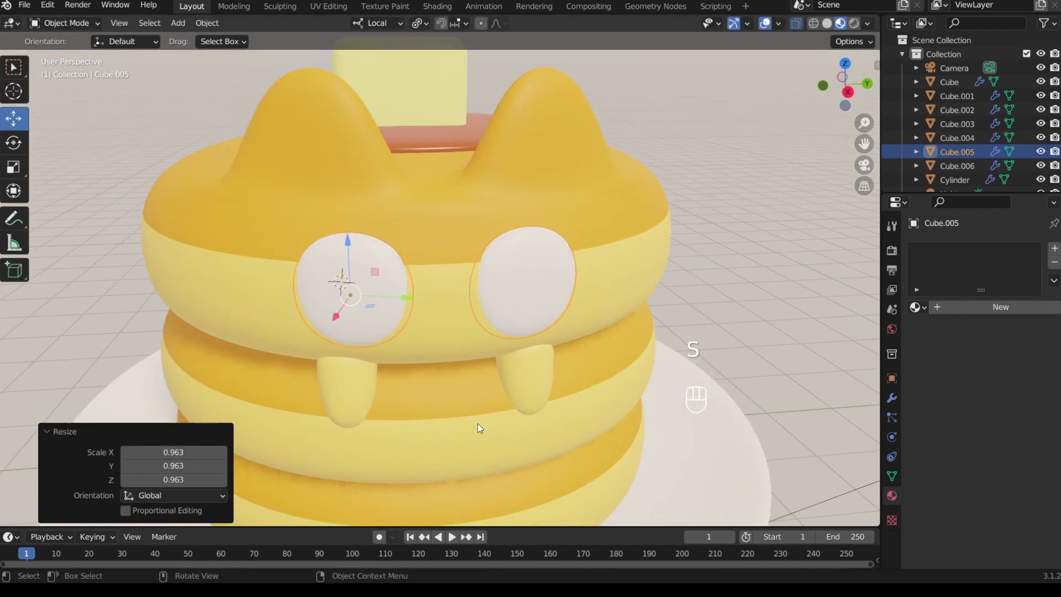
Step: From the right orthographic view, raise the eyes, move them slightly apart and scale them uniformly by 1.018
{"action": "left_click", "coordinate": [850, 94]}
{"action": "left_click_drag", "start_coordinate": [354, 199], "coordinate": [355, 188]}
{"action": "left_click_drag", "start_coordinate": [404, 250], "coordinate": [397, 243]}
{"action": "key", "text": "s"}
{"action": "left_click", "coordinate": [409, 350]}
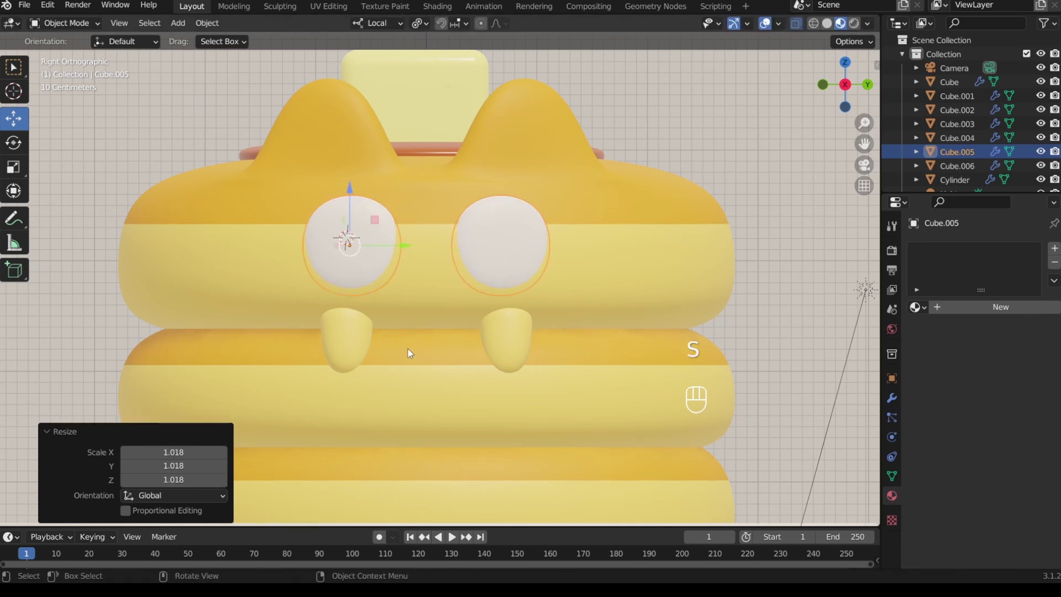
Step: Move the fangs -0.369 m along local Y, raise them along local Z and push them -0.131 m along local X
{"action": "left_click", "coordinate": [349, 338]}
{"action": "left_click_drag", "start_coordinate": [391, 343], "coordinate": [344, 346]}
{"action": "middle_click_drag", "start_coordinate": [345, 348], "coordinate": [450, 395]}
{"action": "scroll", "coordinate": [451, 394], "scroll_direction": "up", "scroll_amount": 1}
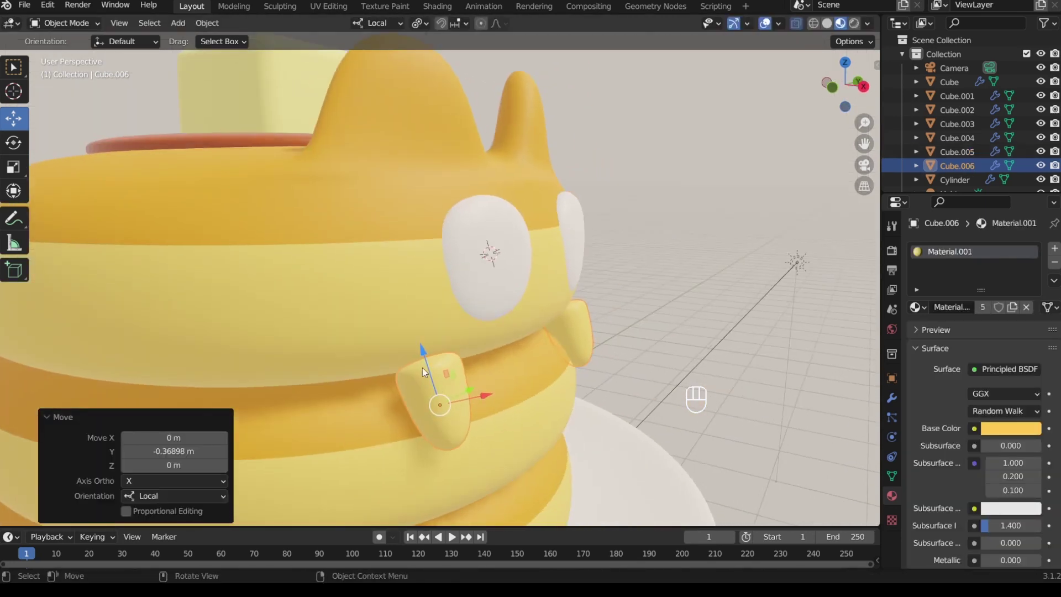
{"action": "left_click_drag", "start_coordinate": [420, 356], "coordinate": [411, 335]}
{"action": "middle_click_drag", "start_coordinate": [417, 353], "coordinate": [448, 359]}
{"action": "left_click_drag", "start_coordinate": [534, 389], "coordinate": [518, 399]}
{"action": "middle_click_drag", "start_coordinate": [518, 399], "coordinate": [418, 417]}
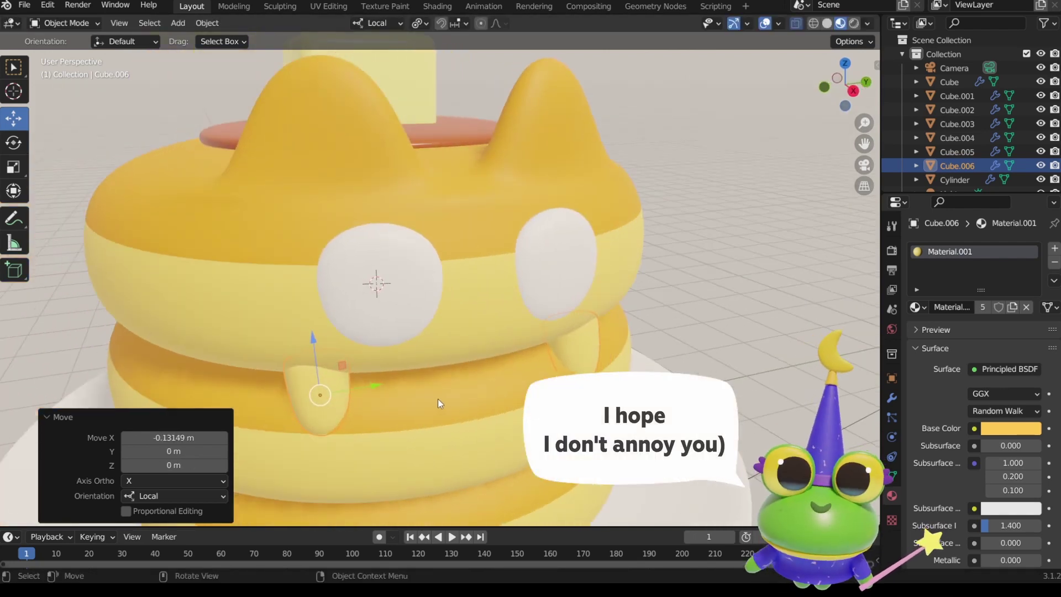
Step: Rotate the fangs -17.8° around local X so they splay outward and raise them slightly along local Z
{"action": "key", "text": "r"}
{"action": "key", "text": "x"}
{"action": "left_click", "coordinate": [429, 435]}
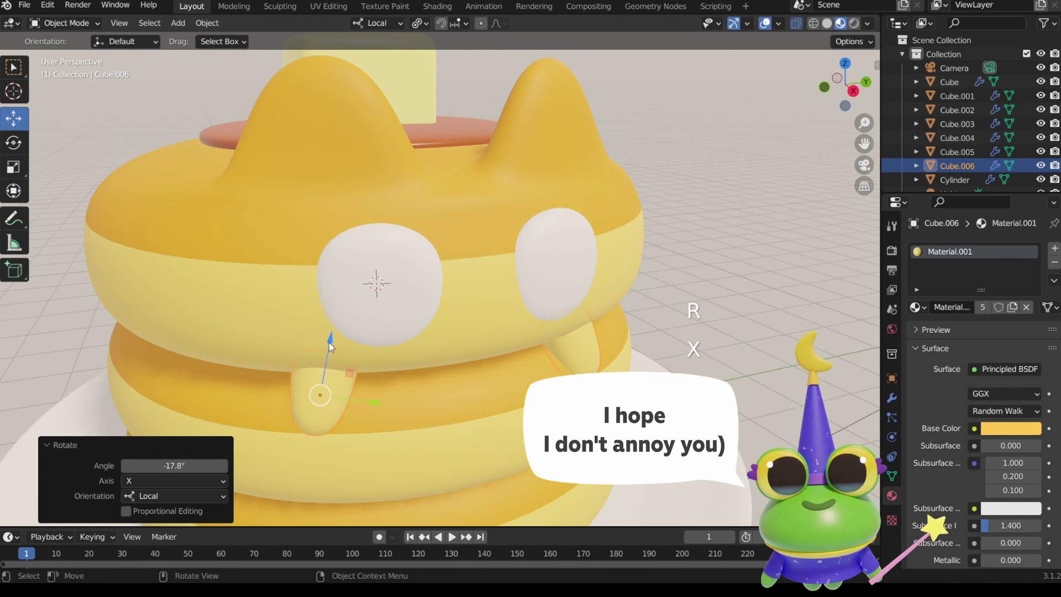
{"action": "left_click_drag", "start_coordinate": [332, 341], "coordinate": [337, 333]}
{"action": "middle_click_drag", "start_coordinate": [402, 347], "coordinate": [364, 353]}
Step: Duplicate the eyes as pupils, flatten them along local X, move them 0.062 m forward and shrink them uniformly
{"action": "left_click", "coordinate": [348, 311]}
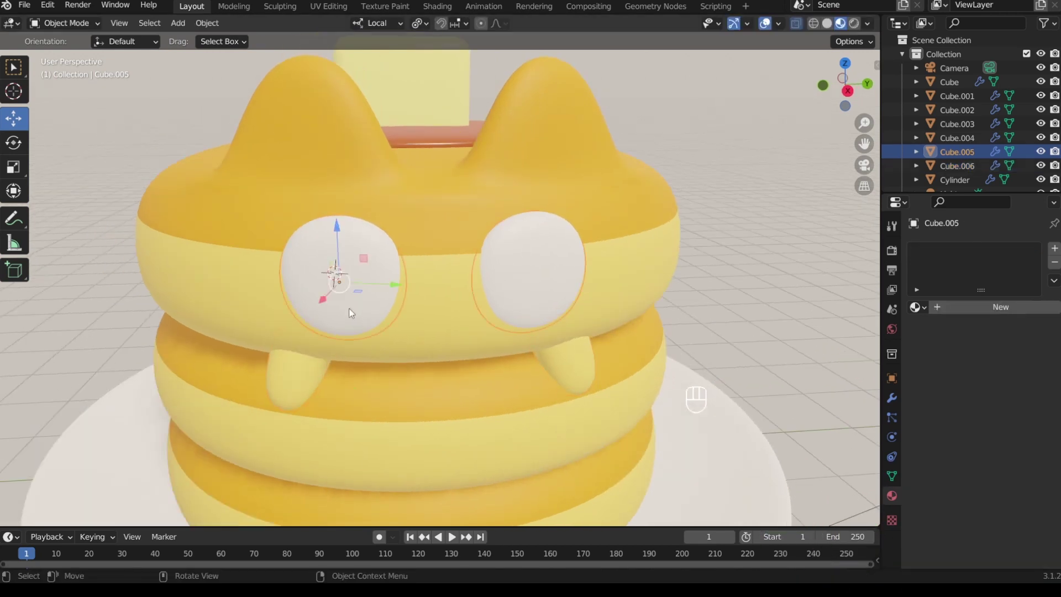
{"action": "middle_click_drag", "start_coordinate": [349, 311], "coordinate": [493, 209]}
{"action": "key", "text": "shift+d"}
{"action": "key", "text": "shift+Return"}
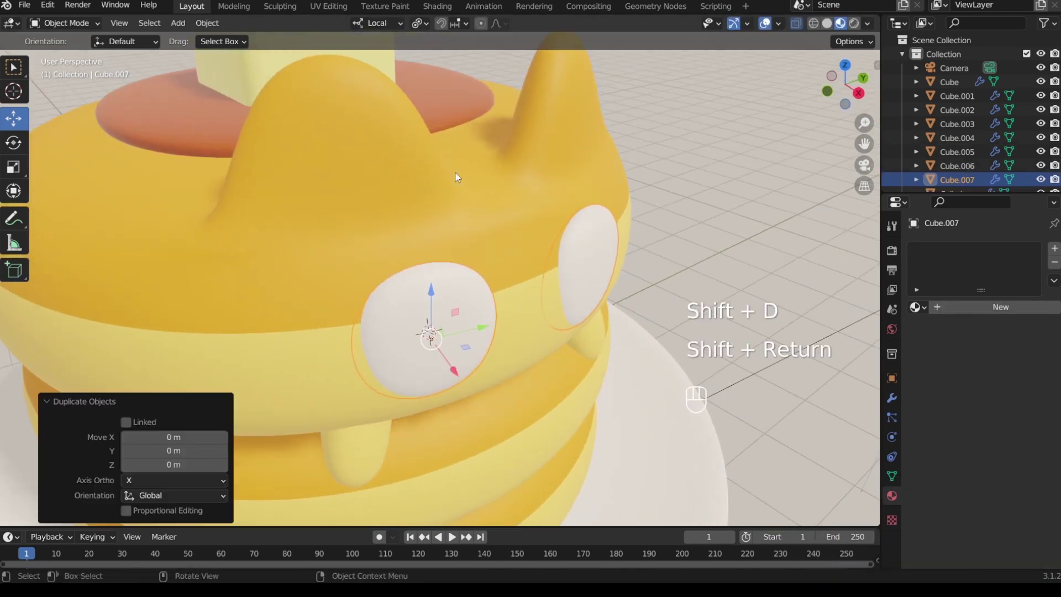
{"action": "key", "text": "s"}
{"action": "key", "text": "x"}
{"action": "left_click", "coordinate": [459, 382]}
{"action": "left_click_drag", "start_coordinate": [454, 370], "coordinate": [466, 374]}
{"action": "key", "text": "s"}
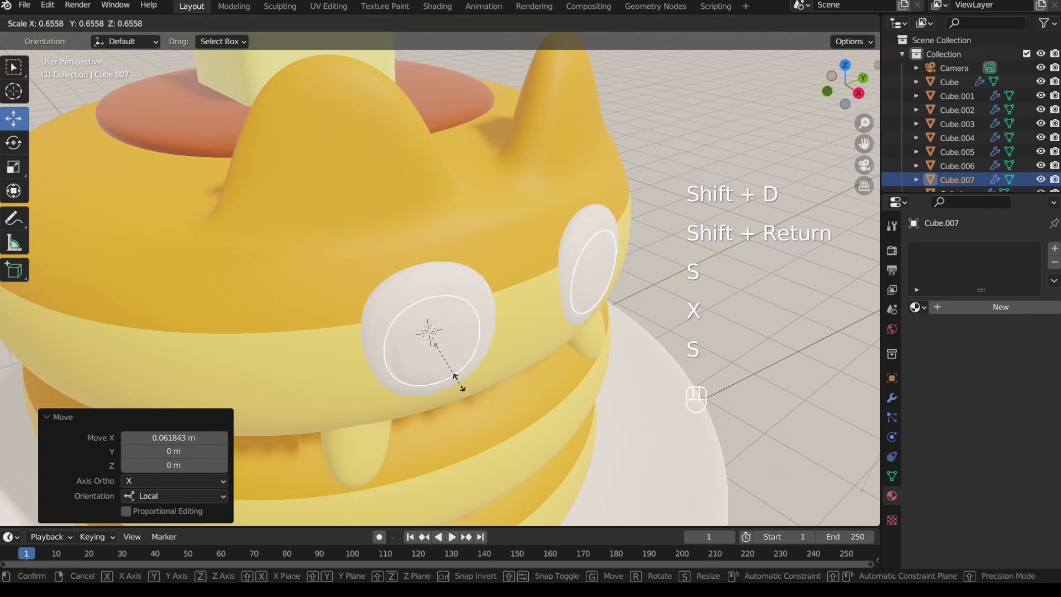
{"action": "left_click", "coordinate": [469, 390]}
Step: Give the pupils a new material with a black base color
{"action": "left_click", "coordinate": [999, 305]}
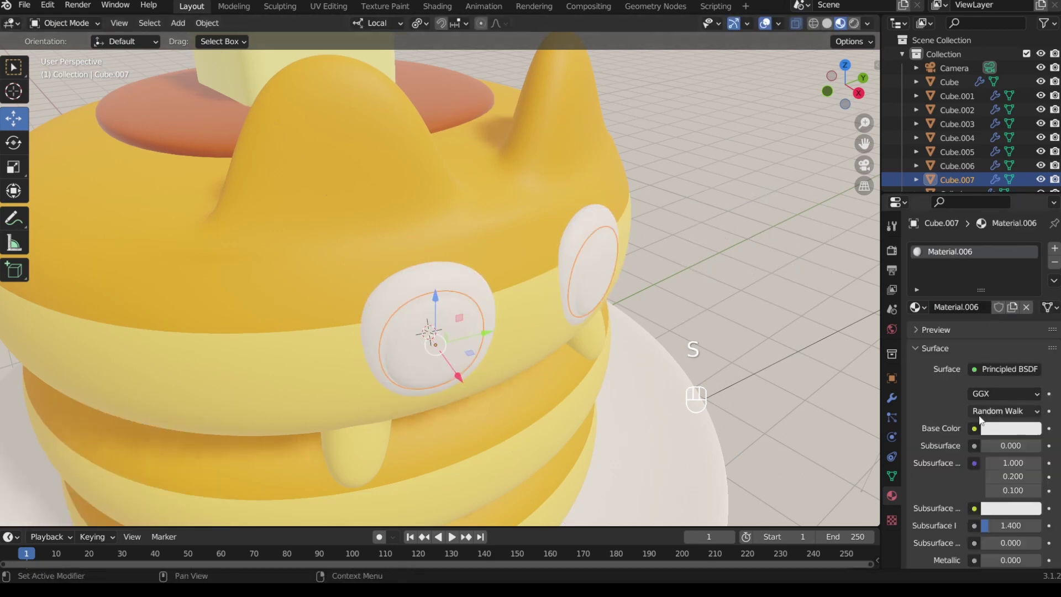
{"action": "left_click", "coordinate": [1011, 427]}
{"action": "left_click_drag", "start_coordinate": [961, 232], "coordinate": [1046, 370]}
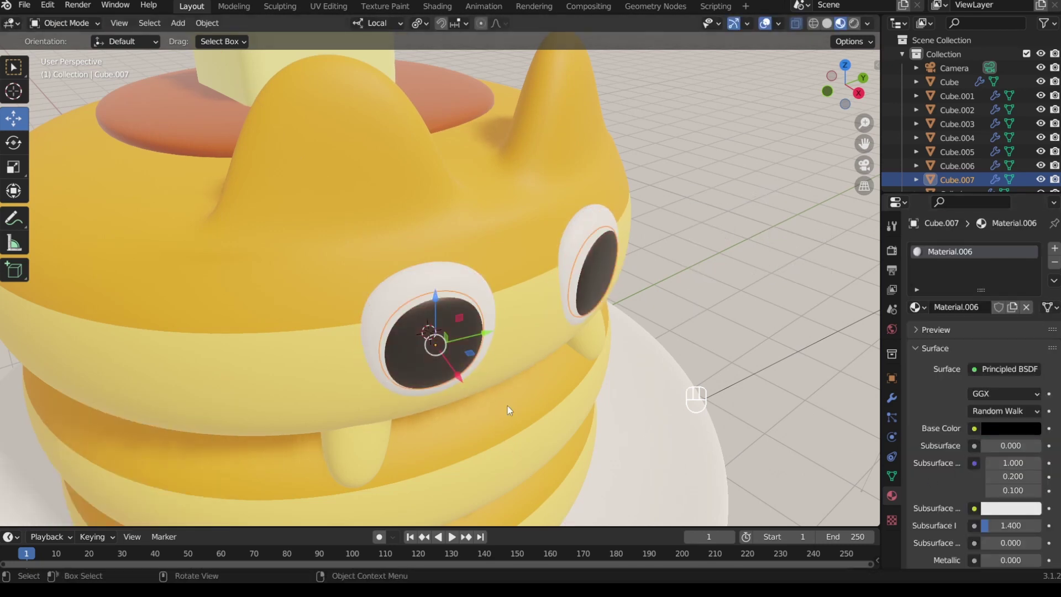
Step: Move the pupils 0.09 m inward along local Y and rotate them 4.76° around local Z
{"action": "middle_click_drag", "start_coordinate": [507, 406], "coordinate": [382, 291]}
{"action": "mouse_move", "coordinate": [362, 299]}
{"action": "left_mouse_down"}
{"action": "mouse_move", "coordinate": [375, 301]}
{"action": "mouse_move", "coordinate": [362, 289]}
{"action": "left_mouse_up"}
{"action": "middle_click_drag", "start_coordinate": [363, 289], "coordinate": [413, 362]}
{"action": "key", "text": "r"}
{"action": "key", "text": "z"}
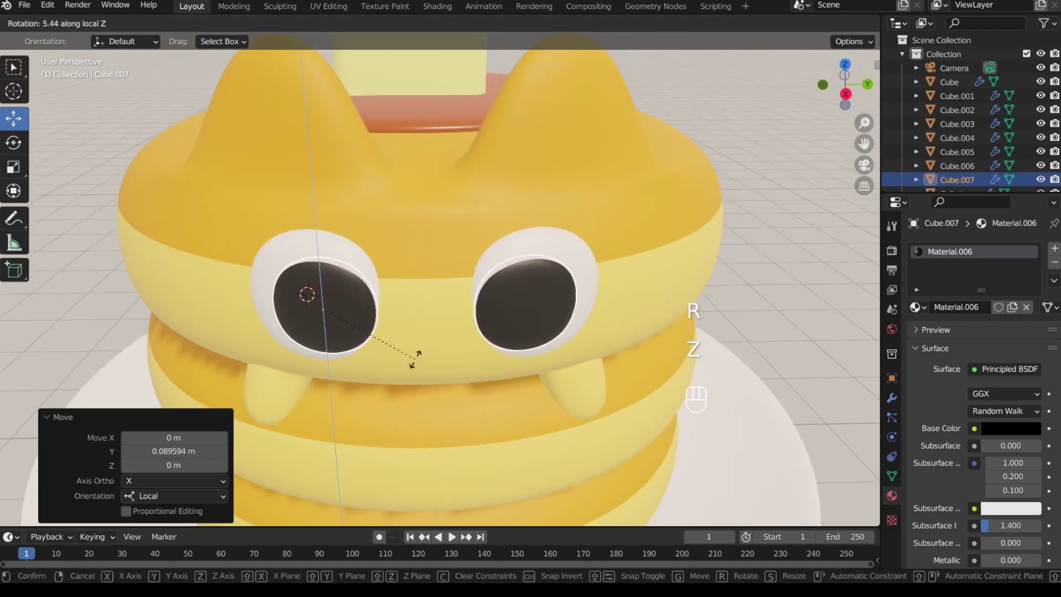
{"action": "left_click", "coordinate": [416, 364]}
Step: Set the pupil material's roughness to 0.968 and save the file
{"action": "scroll", "coordinate": [963, 400], "scroll_direction": "down", "scroll_amount": 8}
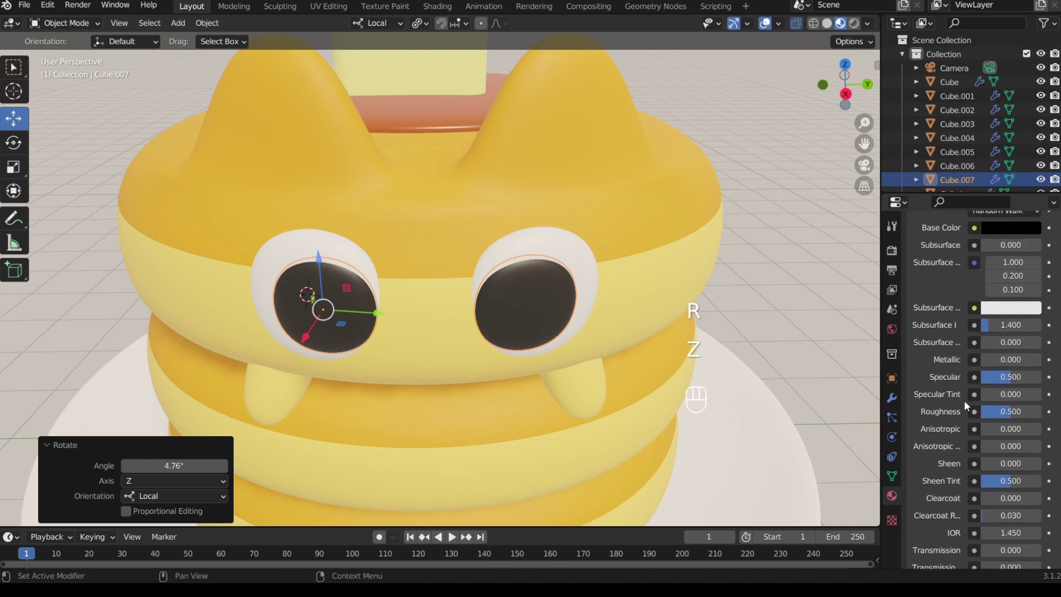
{"action": "scroll", "coordinate": [965, 411], "scroll_direction": "down", "scroll_amount": 1}
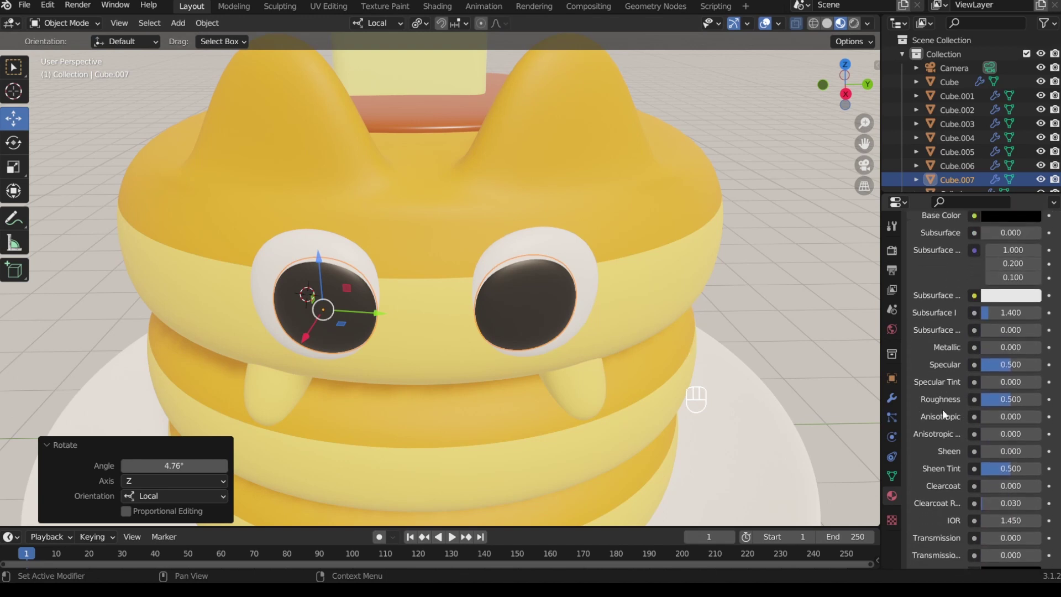
{"action": "left_click_drag", "start_coordinate": [1006, 399], "coordinate": [1037, 405]}
{"action": "scroll", "coordinate": [602, 348], "scroll_direction": "down", "scroll_amount": 10}
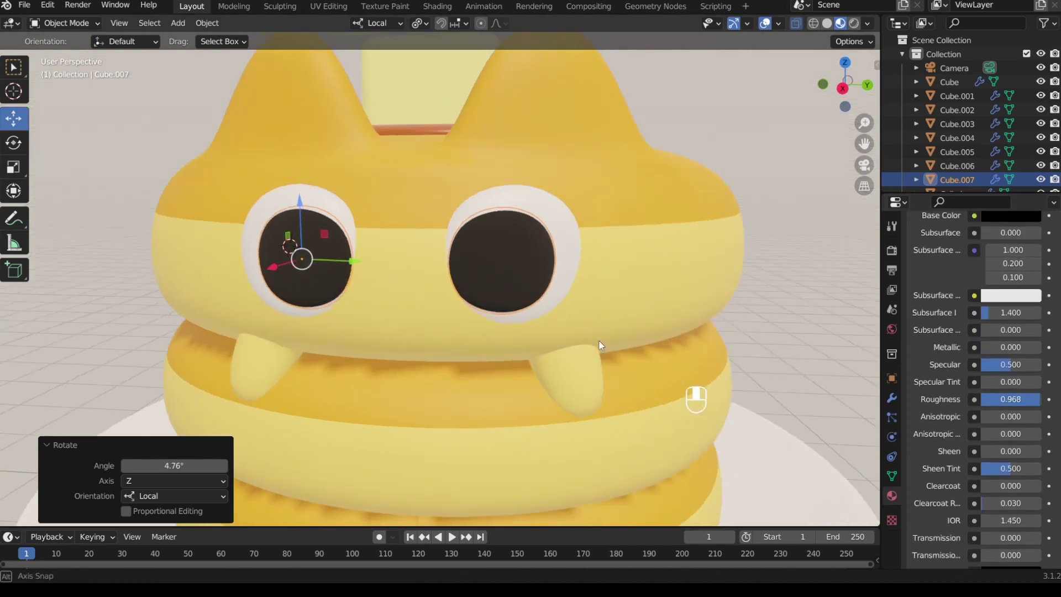
{"action": "left_click", "coordinate": [512, 385]}
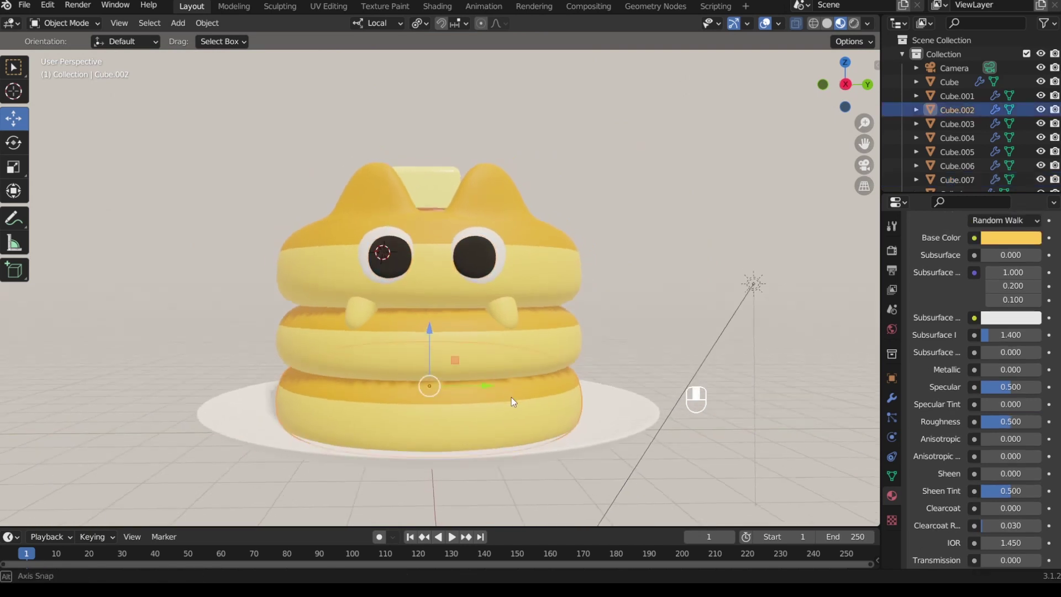
{"action": "key", "text": "ctrl+s"}
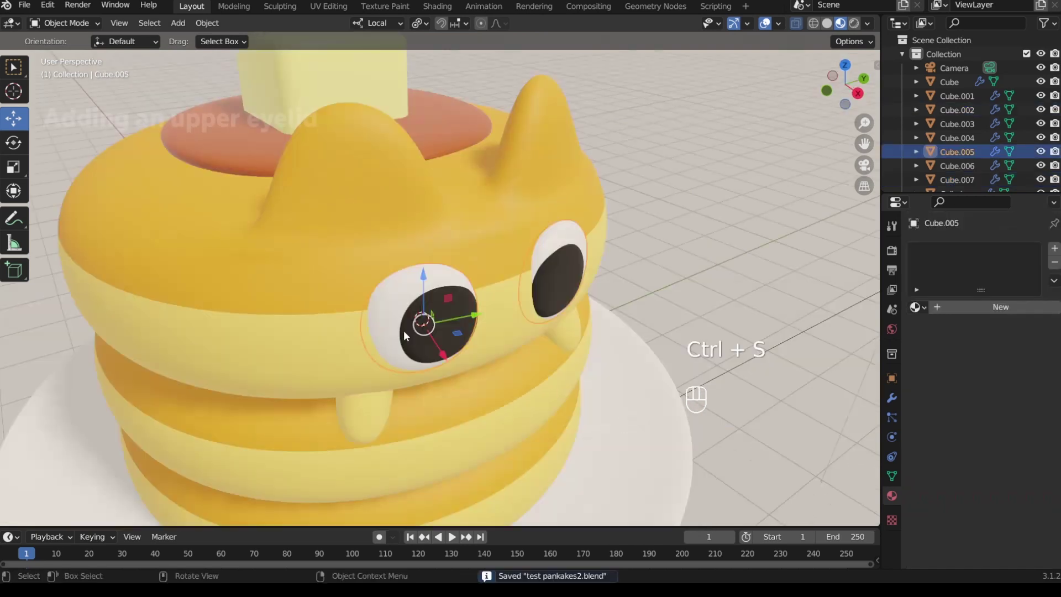
Step: Duplicate the white eyes and move the copy forward along local X, clear of the face
{"action": "key", "text": "shift+d"}
{"action": "key", "text": "shift+Return"}
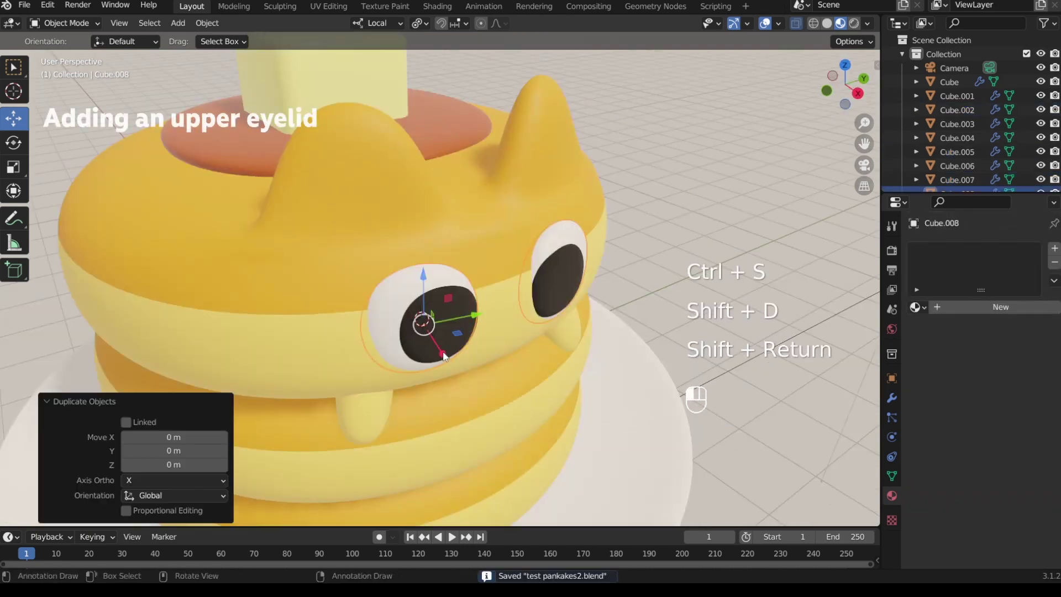
{"action": "left_click_drag", "start_coordinate": [443, 356], "coordinate": [475, 400]}
Step: Select the face loop around the rear section of the copied eye, duplicate it and separate it into its own object
{"action": "key", "text": "Tab"}
{"action": "middle_click_drag", "start_coordinate": [486, 387], "coordinate": [493, 365], "text": "ctrl"}
{"action": "left_click", "coordinate": [551, 269]}
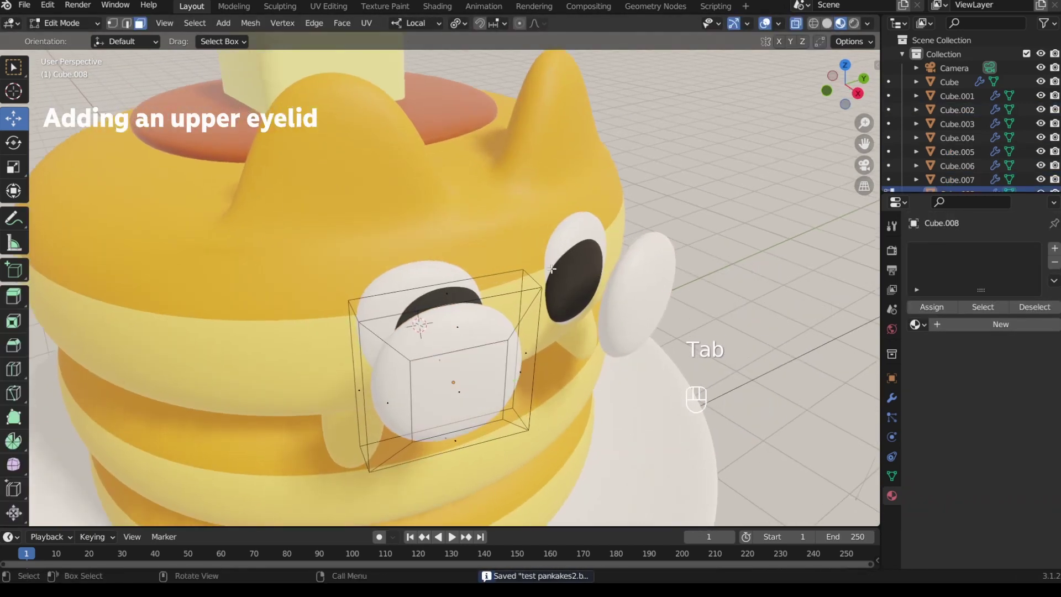
{"action": "left_click", "coordinate": [532, 277], "text": "alt+shift"}
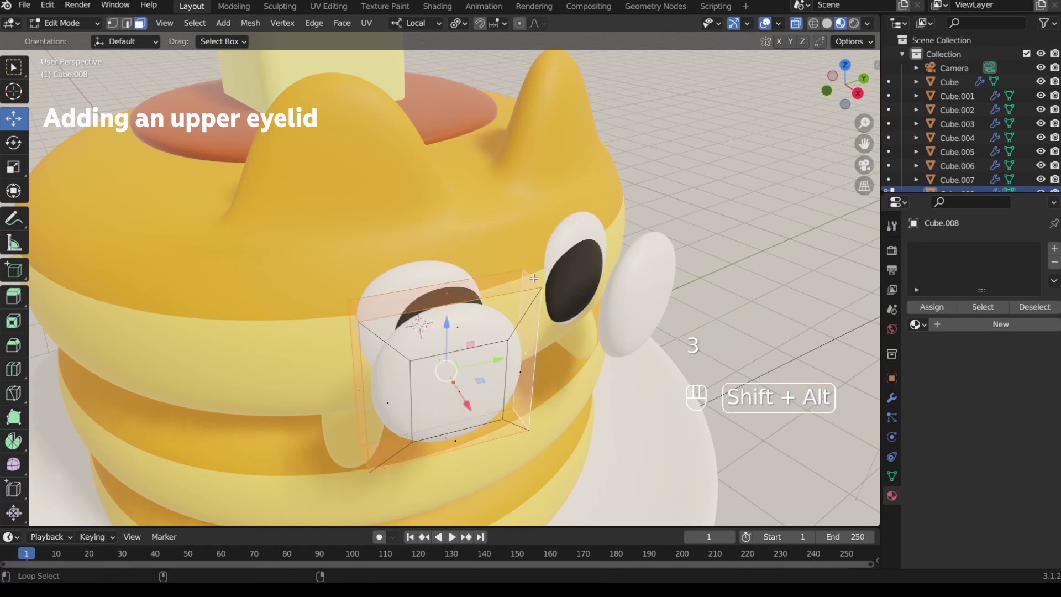
{"action": "key", "text": "shift+d"}
{"action": "key", "text": "shift+Return"}
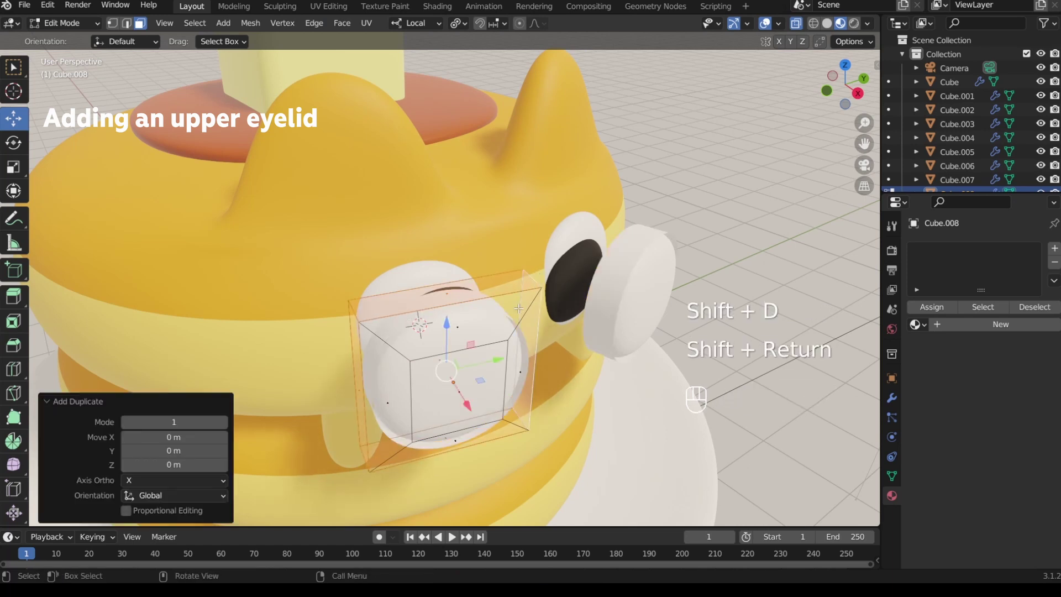
{"action": "key", "text": "p"}
{"action": "left_click", "coordinate": [525, 335]}
{"action": "key", "text": "Tab"}
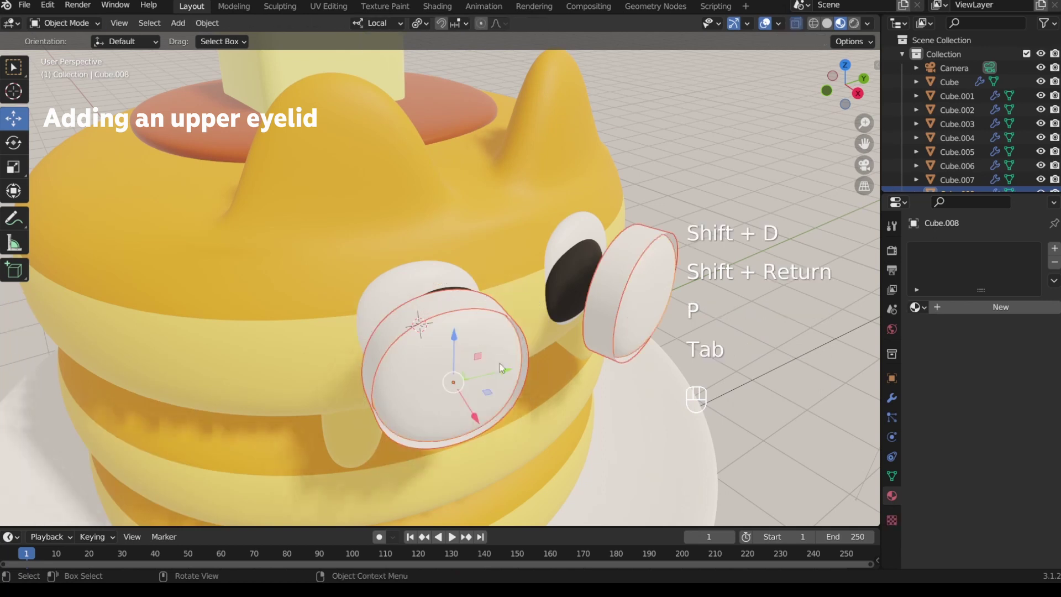
Step: Set the separated eye ring's origin to its geometry and delete the solid copied eyes
{"action": "right_click", "coordinate": [495, 371]}
{"action": "mouse_move", "coordinate": [495, 371]}
{"action": "left_click", "coordinate": [557, 393]}
{"action": "left_click", "coordinate": [462, 374]}
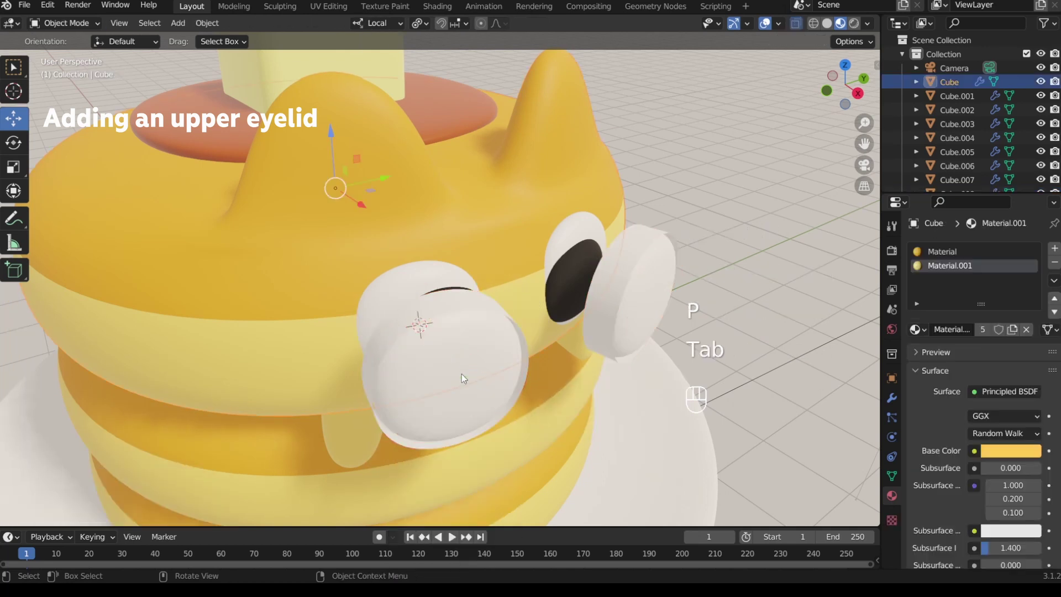
{"action": "left_click", "coordinate": [459, 376]}
{"action": "key", "text": "Delete"}
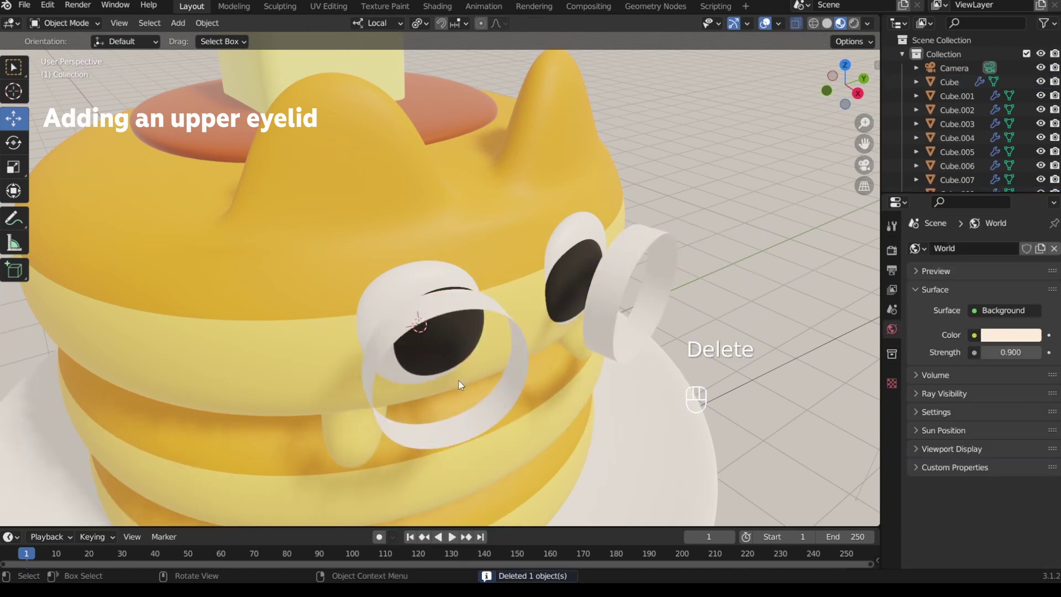
Step: Add a Solidify modifier to the remaining eye rings with a thickness of 0.07 m
{"action": "left_click", "coordinate": [487, 323]}
{"action": "left_click", "coordinate": [891, 397]}
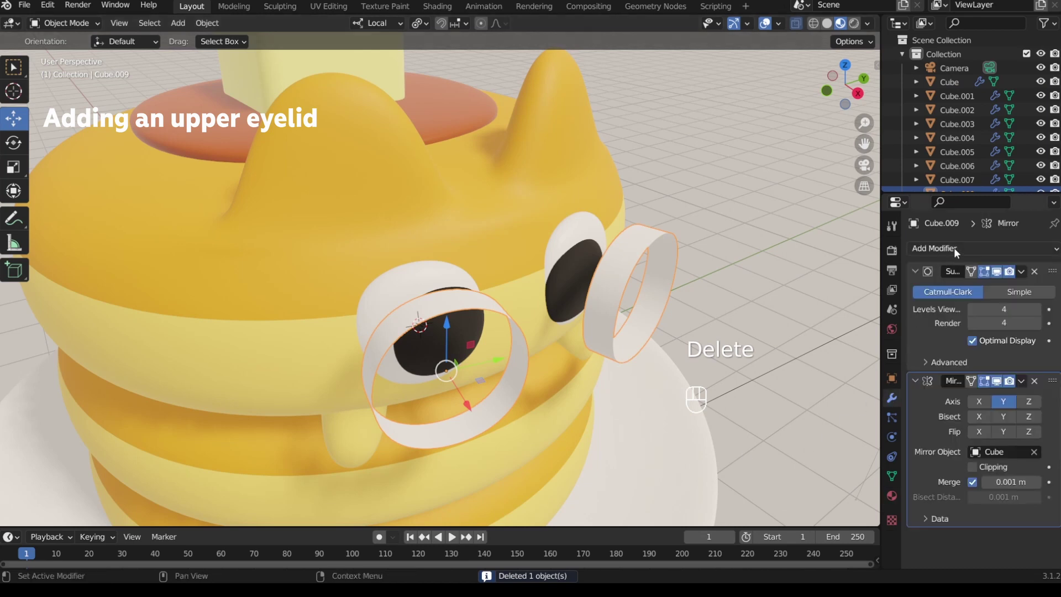
{"action": "left_click", "coordinate": [915, 271]}
{"action": "left_click", "coordinate": [916, 291]}
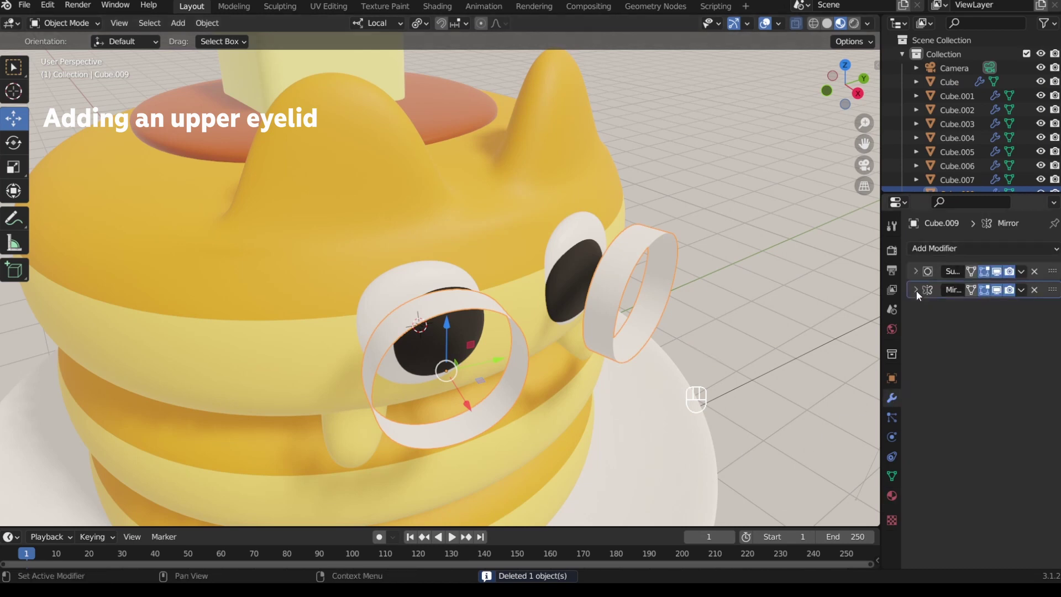
{"action": "left_click", "coordinate": [943, 249]}
{"action": "left_click", "coordinate": [790, 483]}
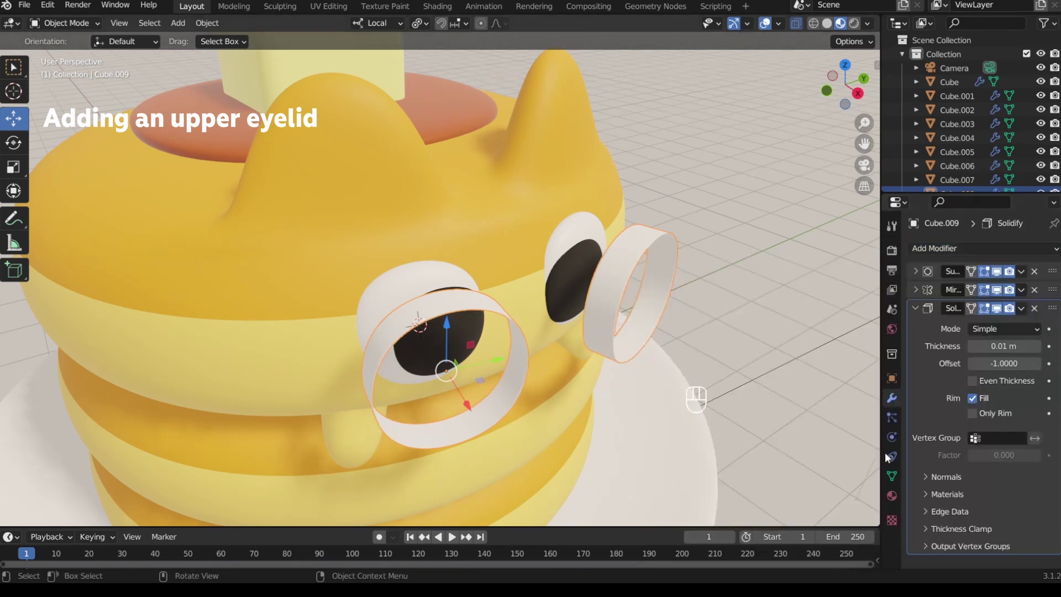
{"action": "left_click_drag", "start_coordinate": [1002, 346], "coordinate": [1014, 346]}
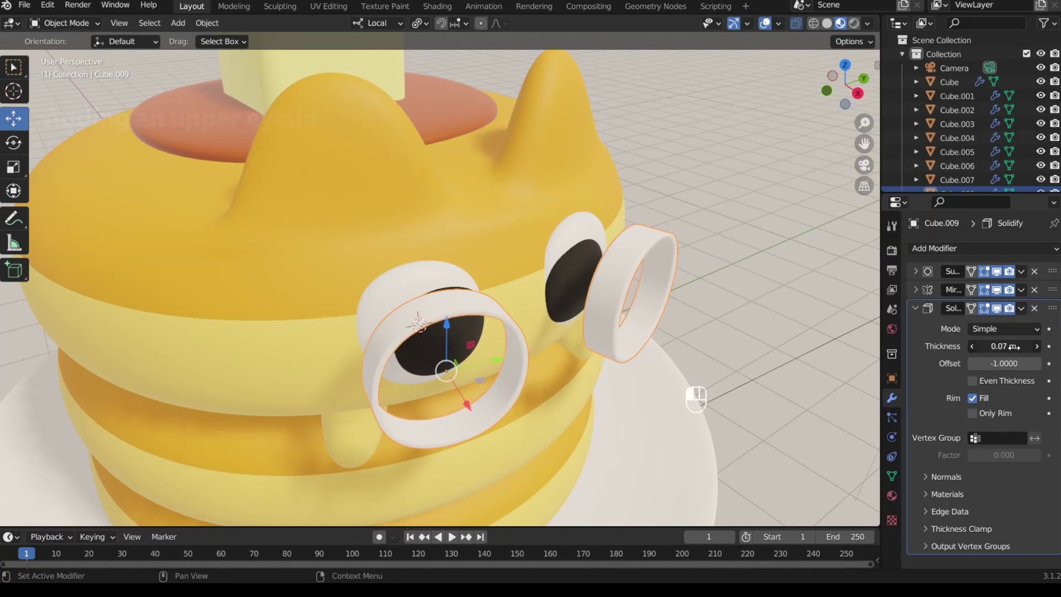
Step: Give the eye rings a new material with an orange base color of H 0.047, S 0.982, V 0.905
{"action": "left_click", "coordinate": [891, 496]}
{"action": "left_click", "coordinate": [1021, 307]}
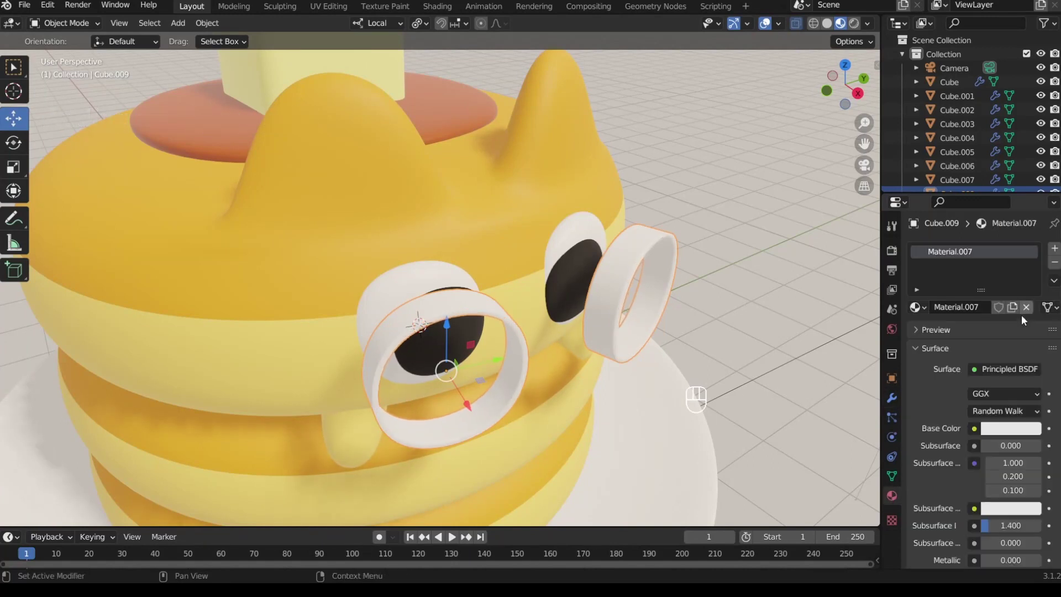
{"action": "left_click", "coordinate": [1000, 427]}
{"action": "left_click_drag", "start_coordinate": [923, 327], "coordinate": [927, 327]}
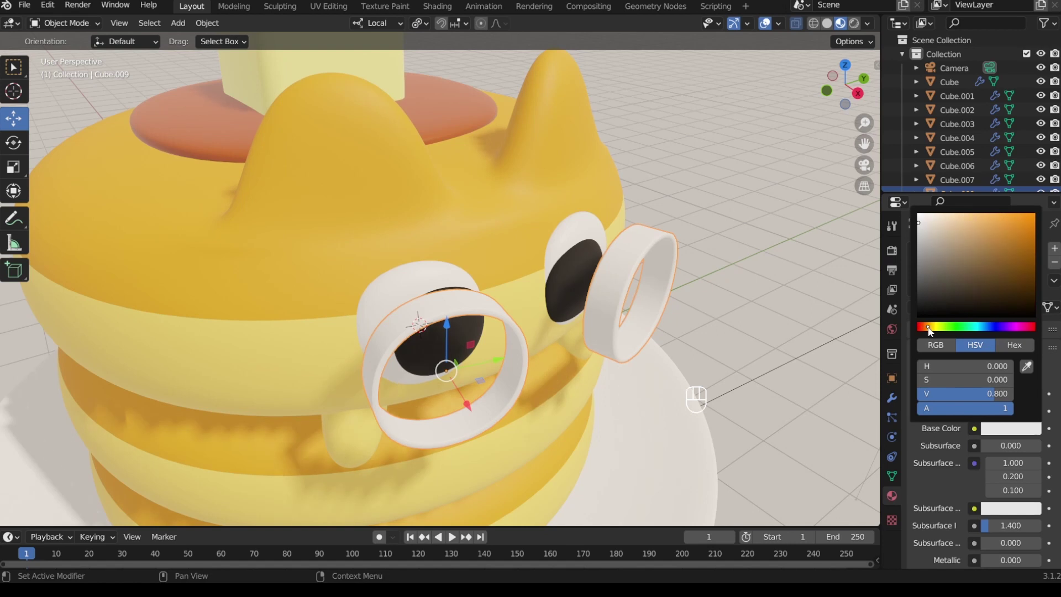
{"action": "left_click", "coordinate": [1010, 223]}
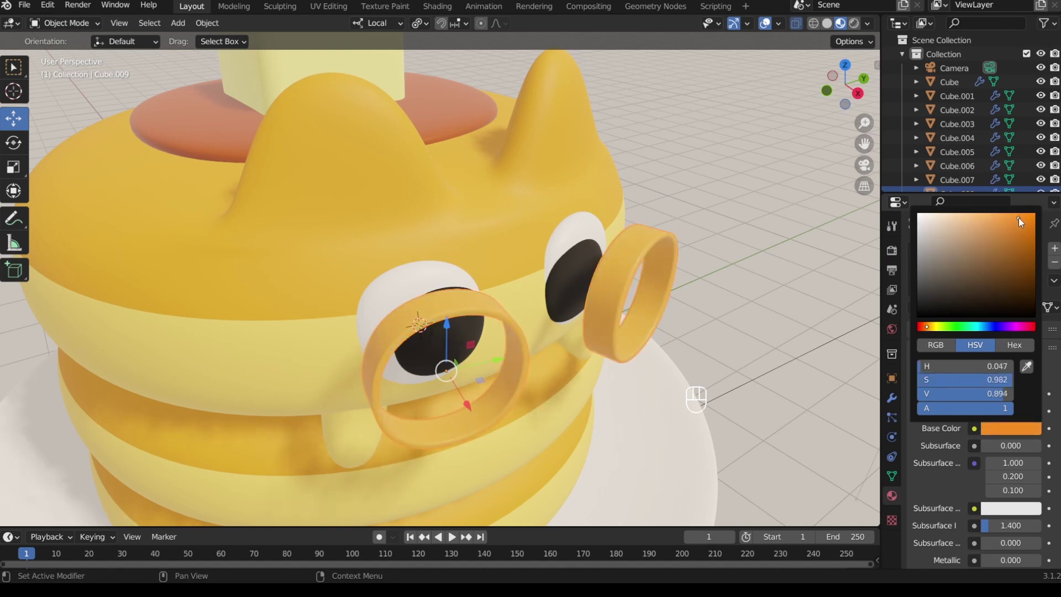
Step: Narrow the eye rings by scaling them to 0.368 along local X
{"action": "middle_click_drag", "start_coordinate": [565, 348], "coordinate": [641, 399]}
{"action": "key", "text": "s"}
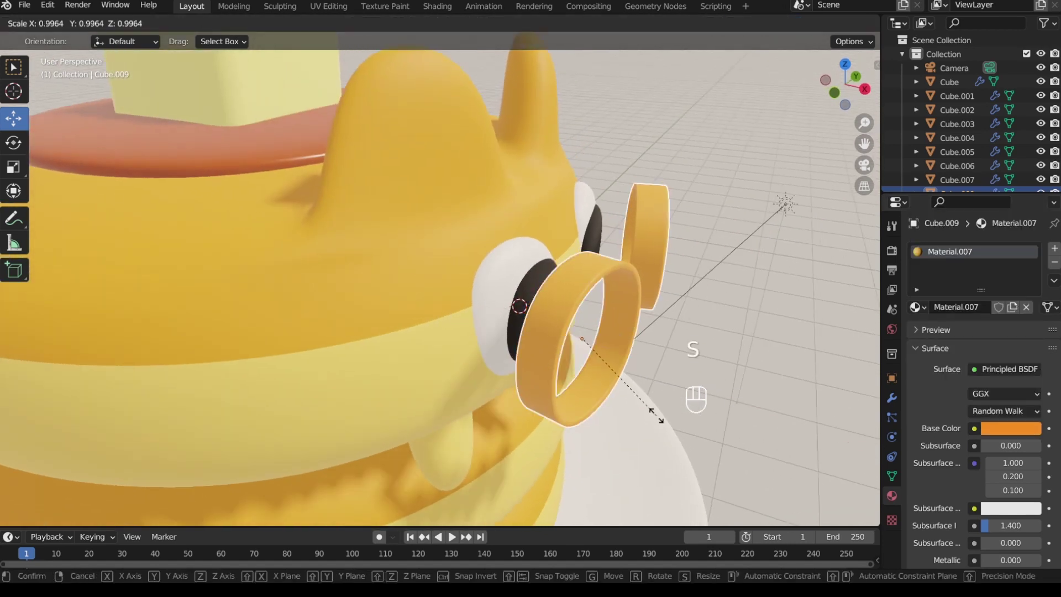
{"action": "key", "text": "x"}
{"action": "left_click", "coordinate": [612, 365]}
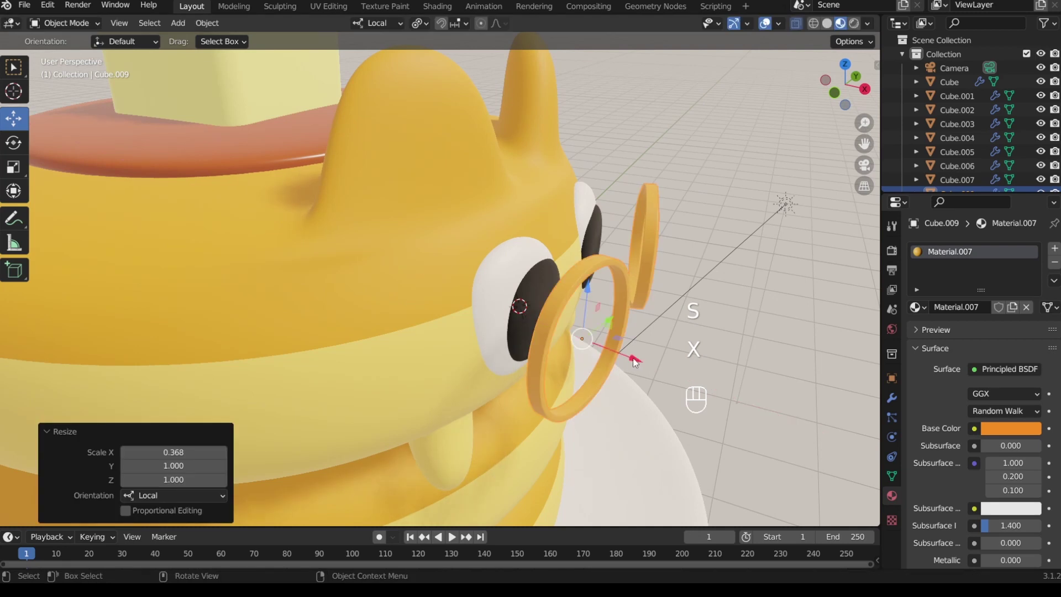
Step: Move the eyelid rings back 0.502 m along local X onto the eyes, plus a further 0.007 m to fine-tune the fit
{"action": "key", "text": "g"}
{"action": "key", "text": "x"}
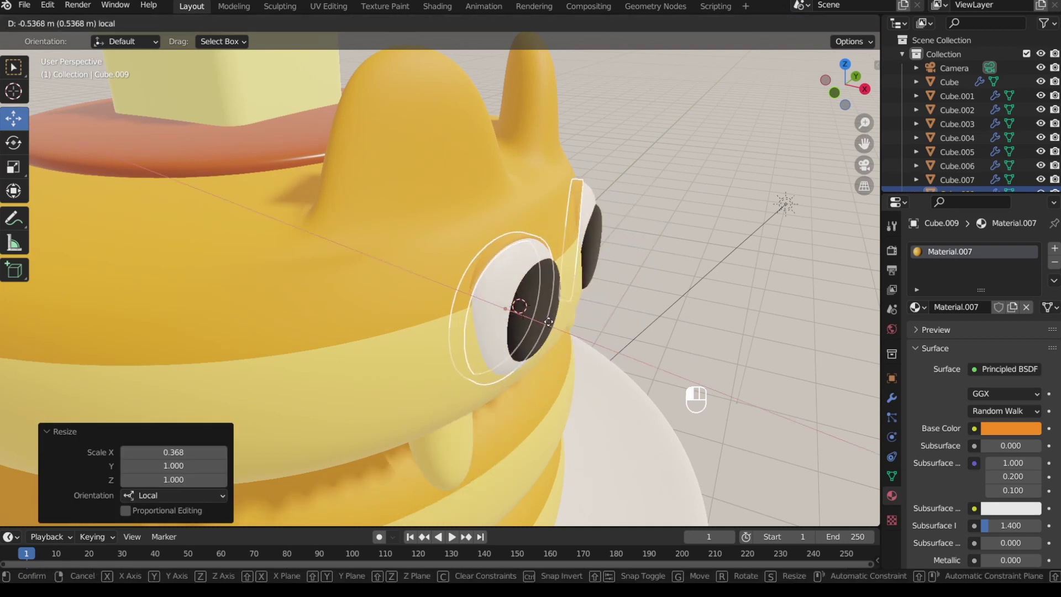
{"action": "left_click", "coordinate": [558, 340]}
{"action": "middle_click_drag", "start_coordinate": [558, 340], "coordinate": [412, 347]}
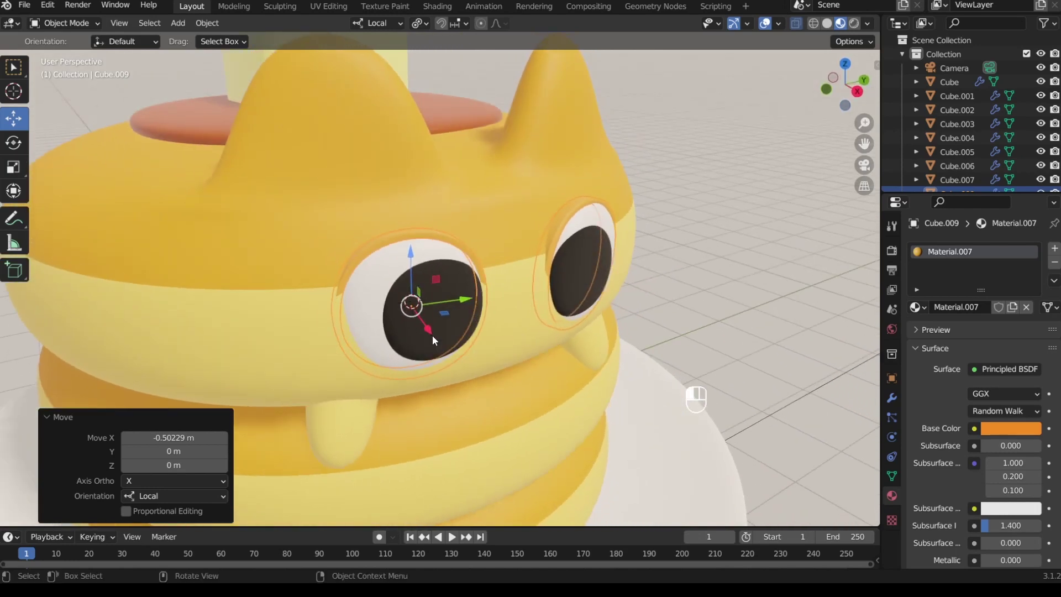
{"action": "key", "text": "g"}
{"action": "key", "text": "x"}
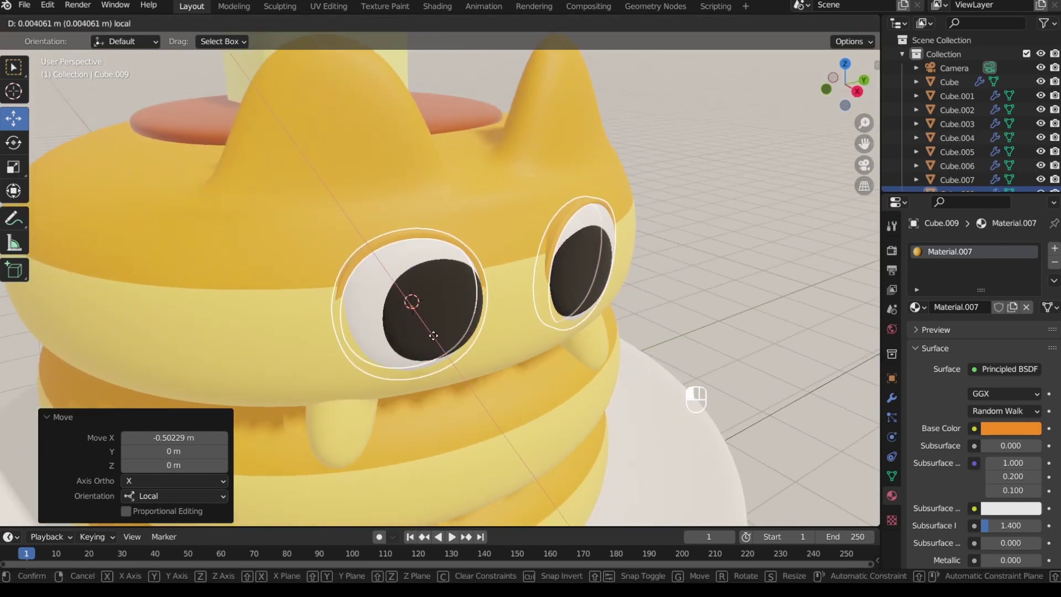
{"action": "left_click", "coordinate": [463, 352]}
{"action": "middle_click_drag", "start_coordinate": [463, 351], "coordinate": [431, 349]}
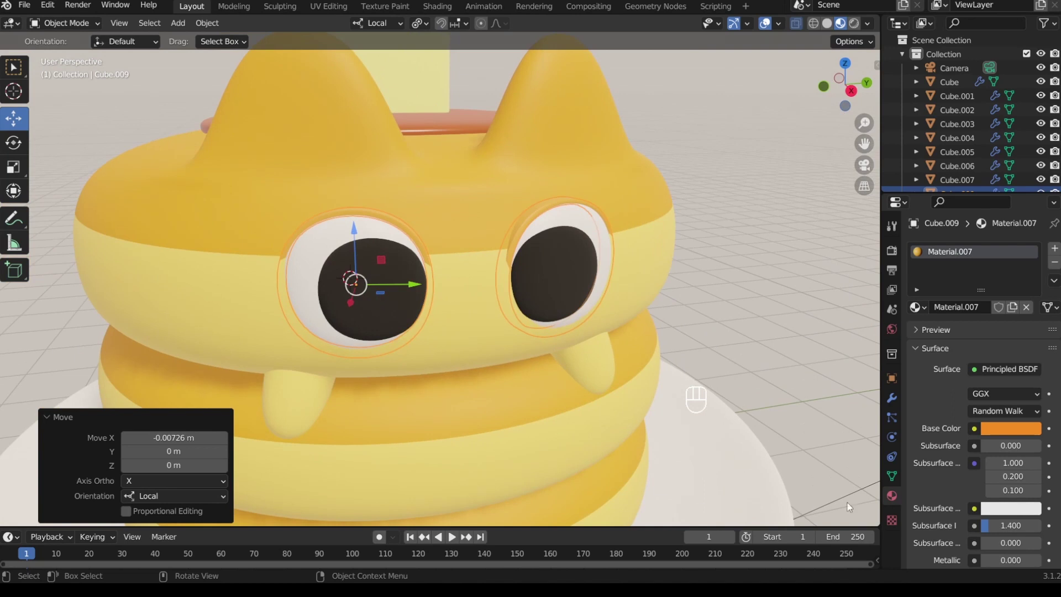
Step: Darken the eyelid material's orange base color and raise its roughness
{"action": "left_click", "coordinate": [1005, 428]}
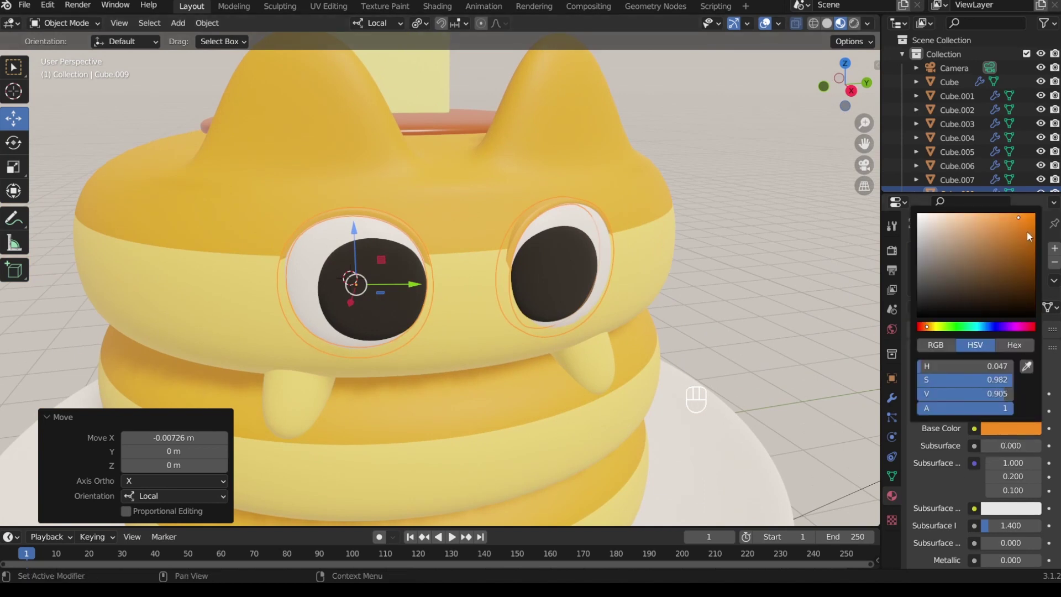
{"action": "scroll", "coordinate": [958, 356], "scroll_direction": "down", "scroll_amount": 8}
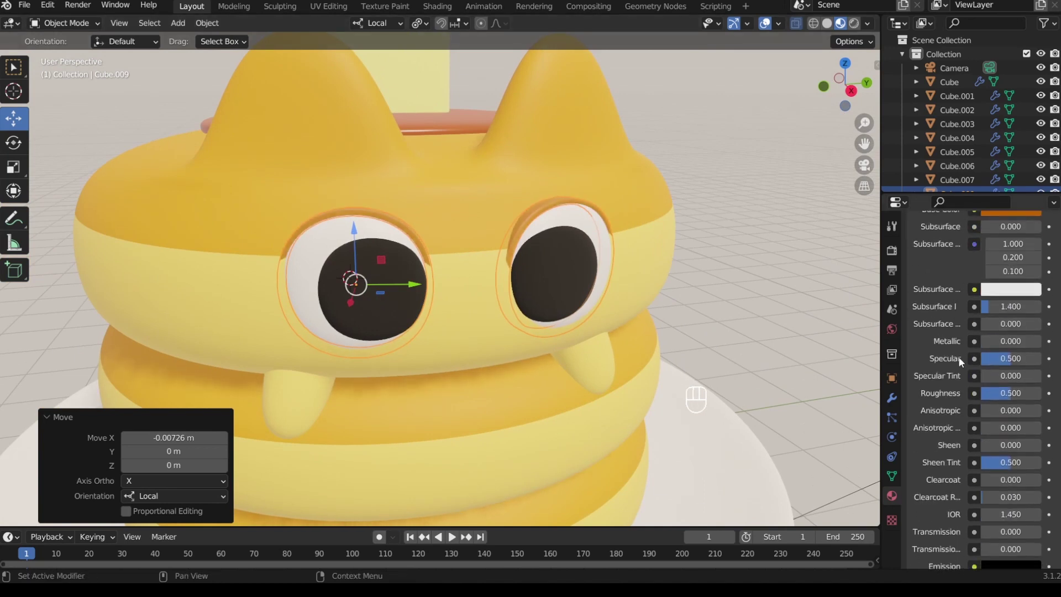
{"action": "left_click_drag", "start_coordinate": [1001, 394], "coordinate": [1029, 394]}
Step: Duplicate the white eyes and pupils together and move the copies 2.278 m down along global Z onto the bottom pancake
{"action": "middle_click_drag", "start_coordinate": [449, 293], "coordinate": [468, 385], "text": "ctrl"}
{"action": "left_click", "coordinate": [442, 384]}
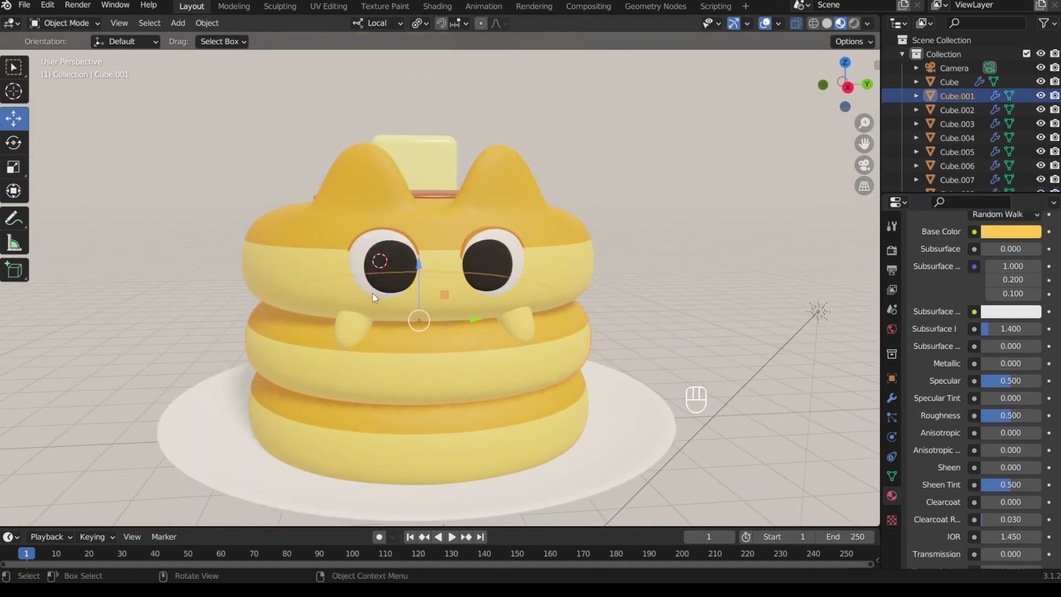
{"action": "middle_click_drag", "start_coordinate": [372, 293], "coordinate": [400, 319], "text": "ctrl"}
{"action": "left_click", "coordinate": [385, 257]}
{"action": "left_click", "coordinate": [381, 257], "text": "shift"}
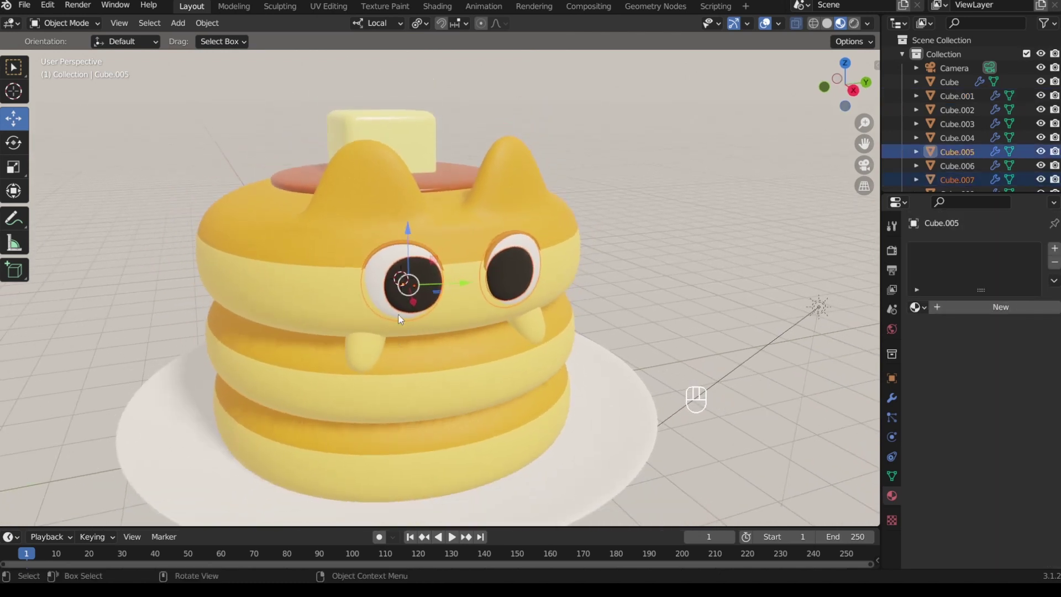
{"action": "key", "text": "shift+d"}
{"action": "key", "text": "shift+Return"}
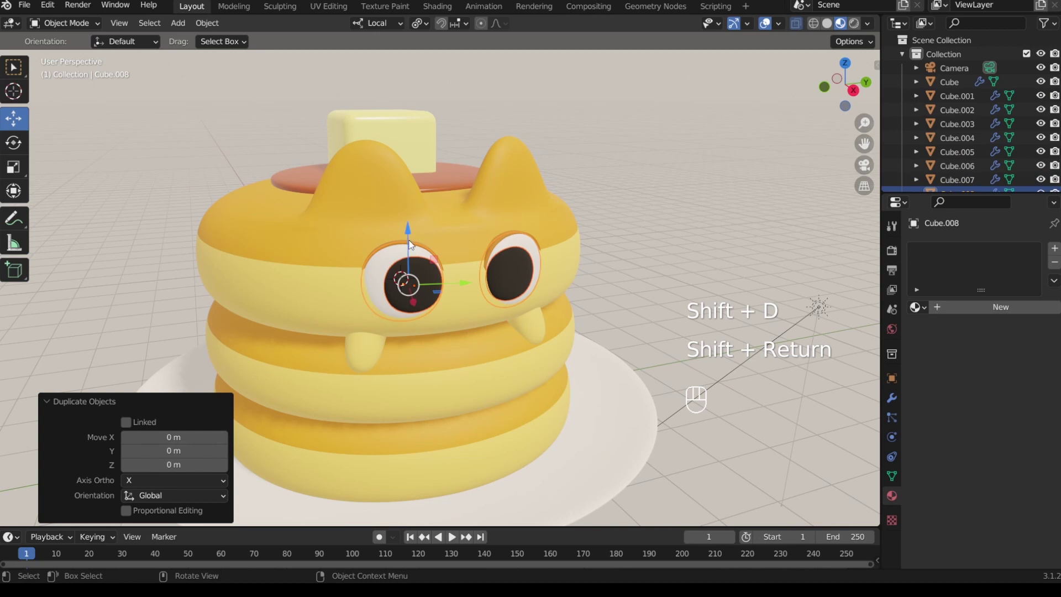
{"action": "left_click", "coordinate": [384, 25]}
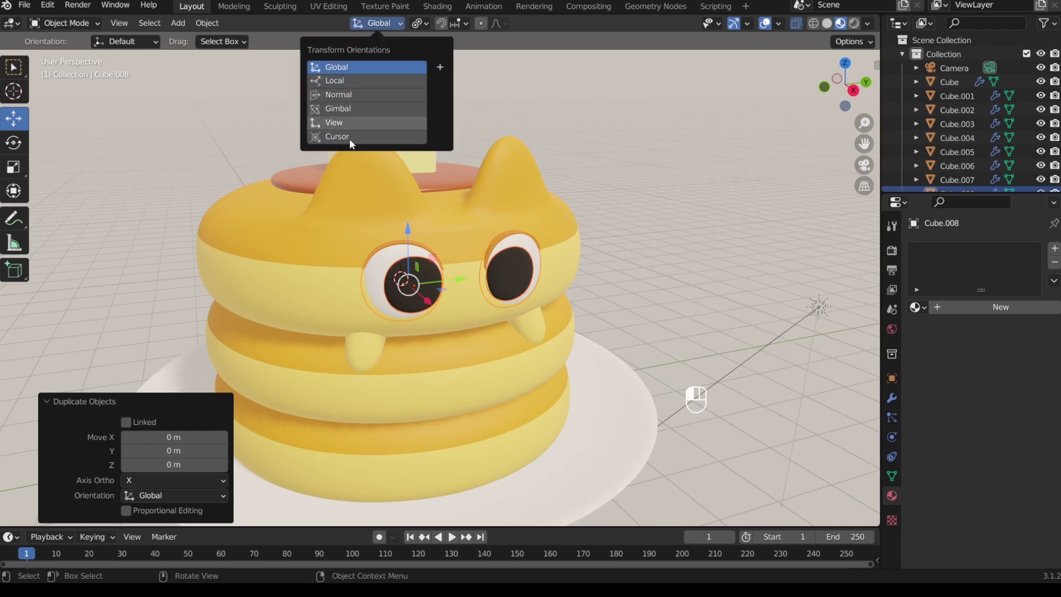
{"action": "left_click", "coordinate": [351, 66]}
{"action": "left_click_drag", "start_coordinate": [409, 234], "coordinate": [406, 427]}
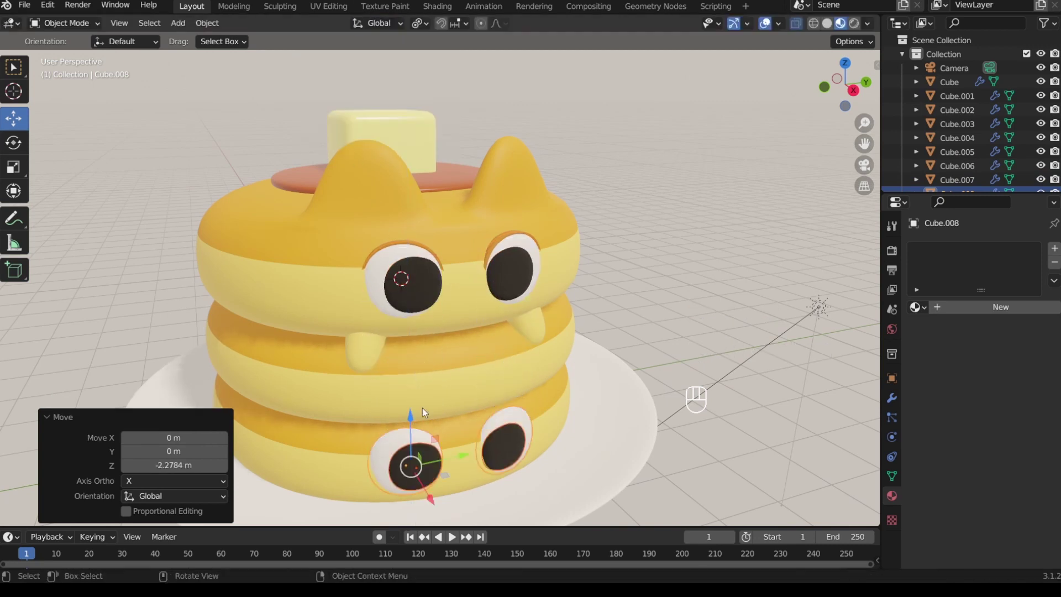
Step: Lower the plate 0.123 m along global Z, working in the right orthographic view
{"action": "left_click", "coordinate": [854, 90]}
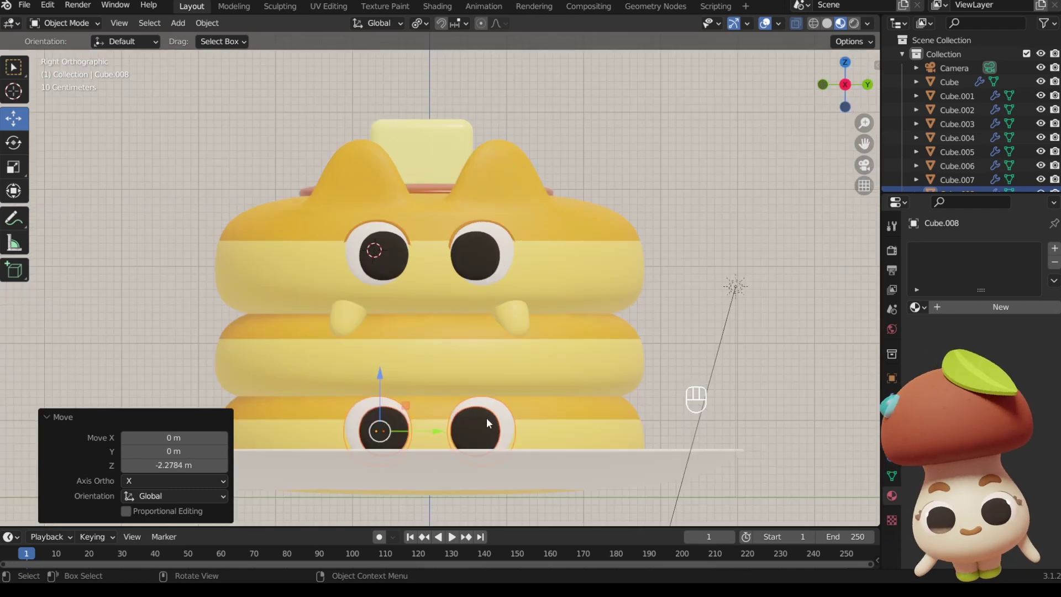
{"action": "middle_click_drag", "start_coordinate": [486, 416], "coordinate": [479, 380], "text": "shift"}
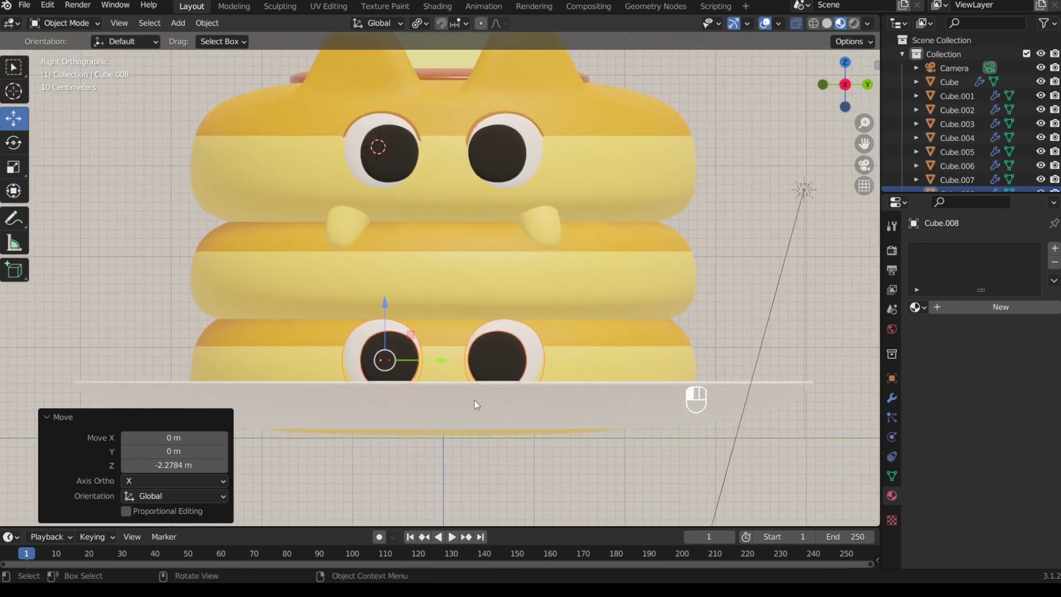
{"action": "left_click", "coordinate": [474, 399]}
{"action": "left_click_drag", "start_coordinate": [444, 363], "coordinate": [437, 380]}
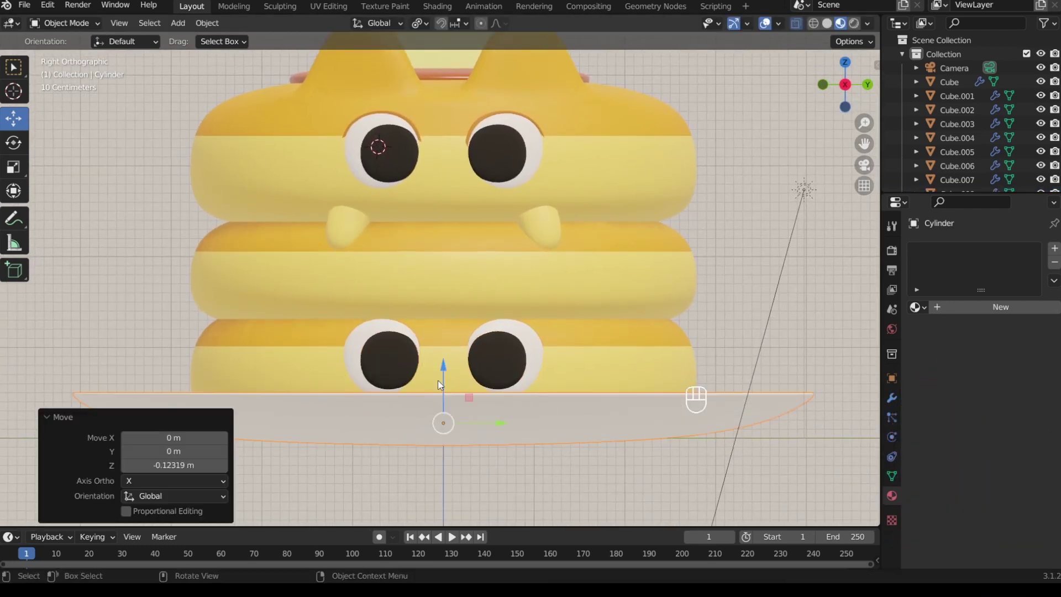
Step: Lower the copied eyes and pupils 0.068 m, scale them down slightly and move them 0.157 m outward along negative global Y
{"action": "left_click", "coordinate": [386, 358]}
{"action": "middle_click_drag", "start_coordinate": [385, 358], "coordinate": [424, 311], "text": "shift"}
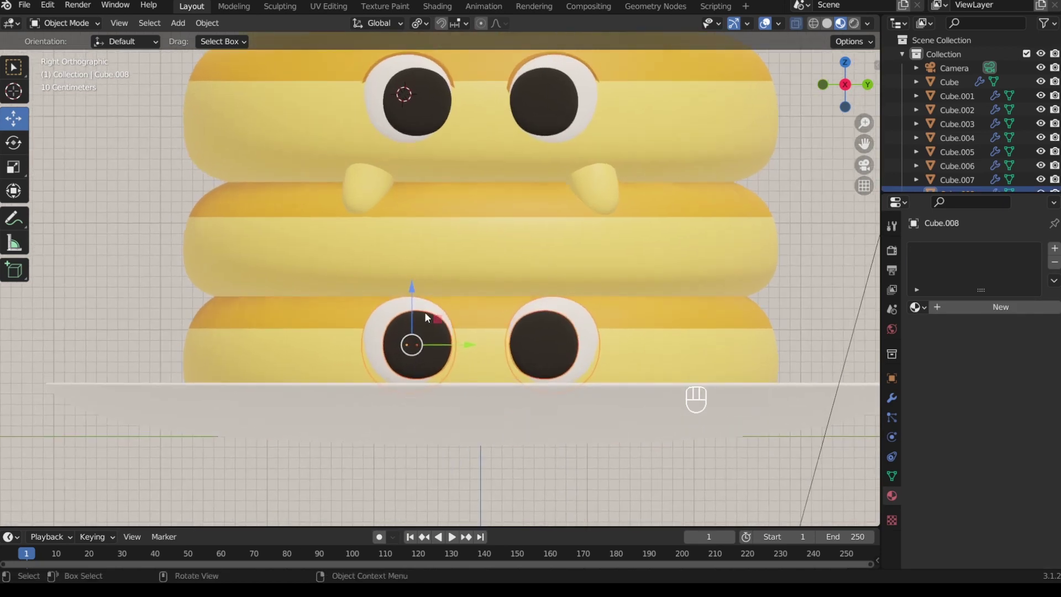
{"action": "left_click_drag", "start_coordinate": [413, 304], "coordinate": [413, 311]}
{"action": "key", "text": "s"}
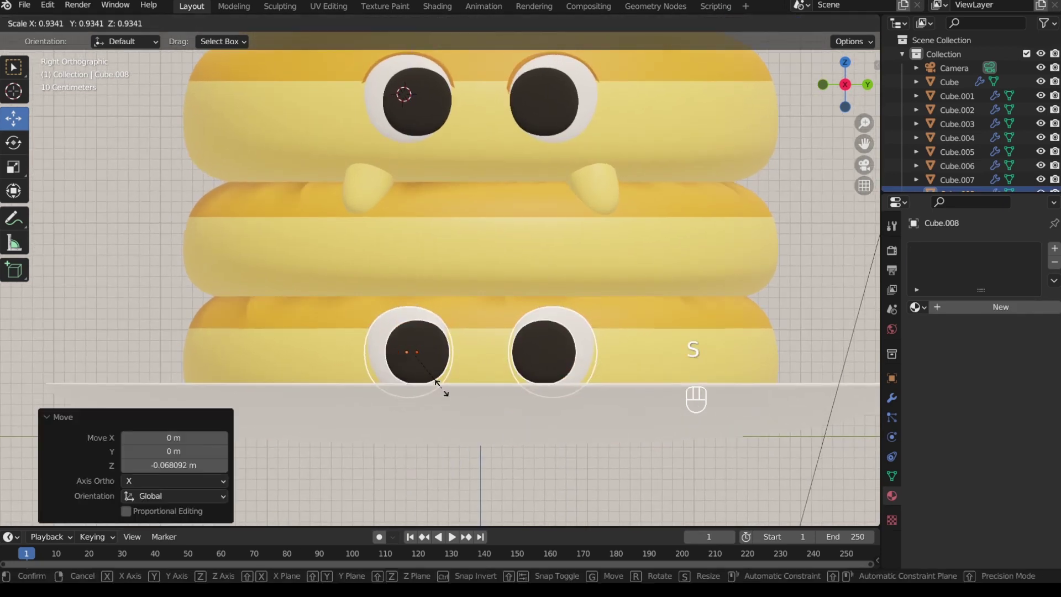
{"action": "left_click", "coordinate": [440, 386]}
{"action": "left_click_drag", "start_coordinate": [459, 351], "coordinate": [433, 359]}
{"action": "middle_click_drag", "start_coordinate": [433, 359], "coordinate": [446, 390]}
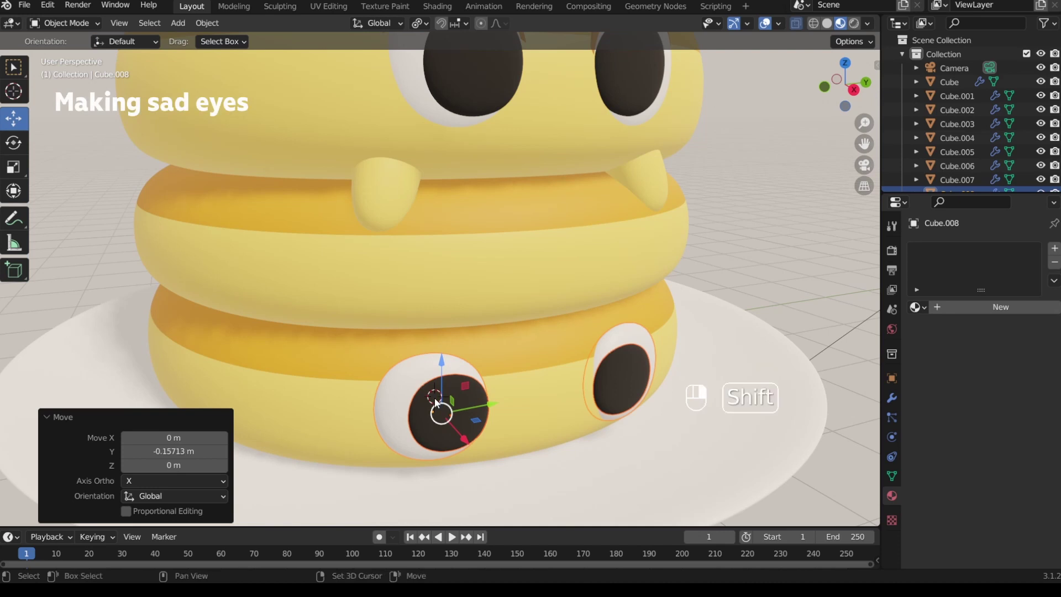
Step: Add a cube in front of one of the lower eyes and scale it down to 0.248
{"action": "key", "text": "shift+a"}
{"action": "mouse_move", "coordinate": [429, 293]}
{"action": "left_click", "coordinate": [487, 315]}
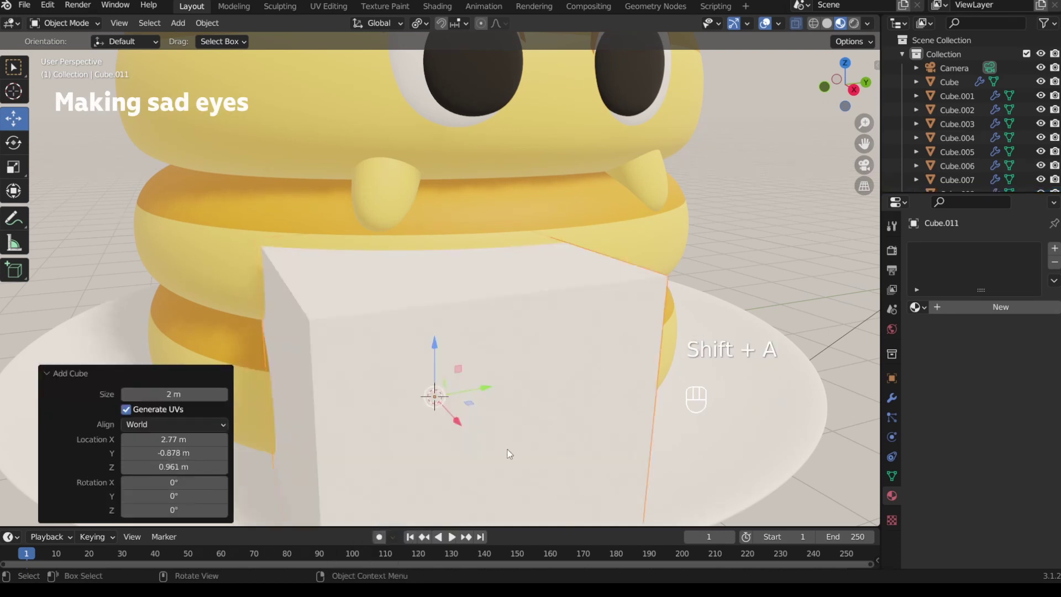
{"action": "key", "text": "s"}
{"action": "left_click", "coordinate": [457, 413]}
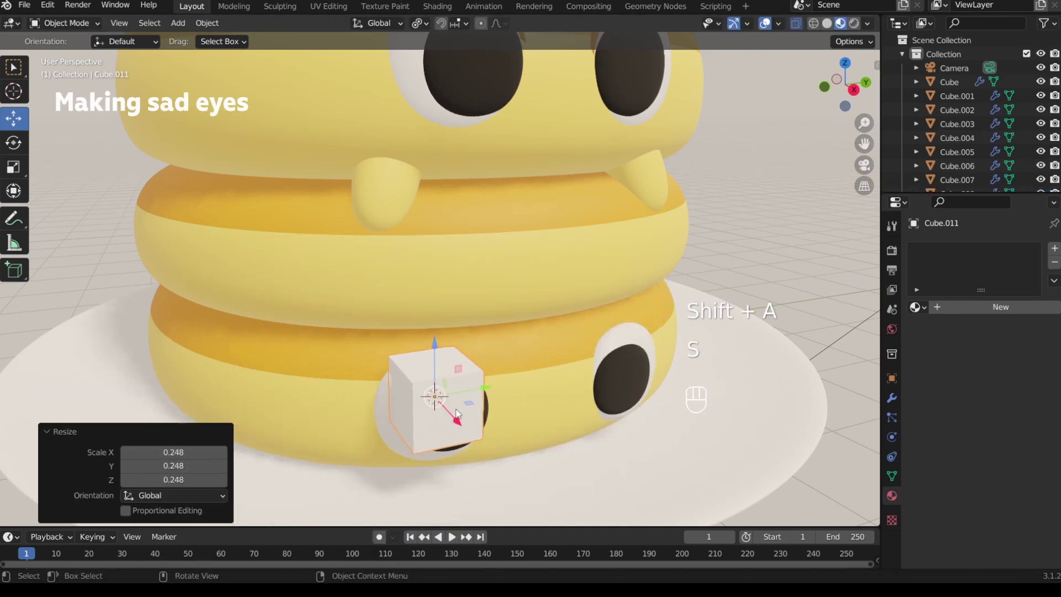
Step: Mirror the new cube across the Y axis only, using the bottom pancake as the mirror object
{"action": "left_click", "coordinate": [893, 397]}
{"action": "left_click", "coordinate": [943, 250]}
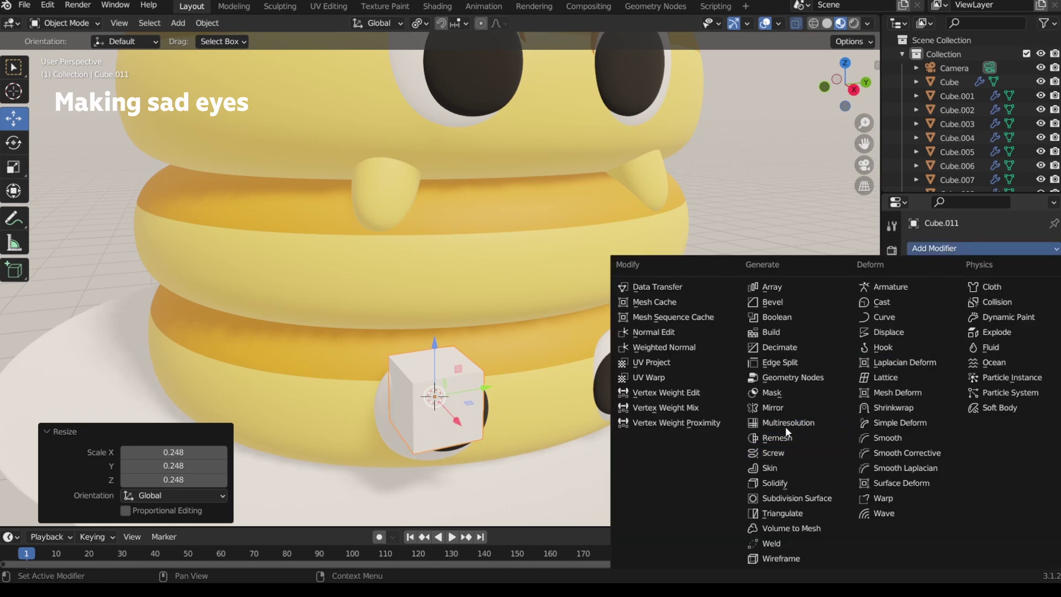
{"action": "left_click", "coordinate": [790, 408]}
{"action": "left_click", "coordinate": [1033, 343]}
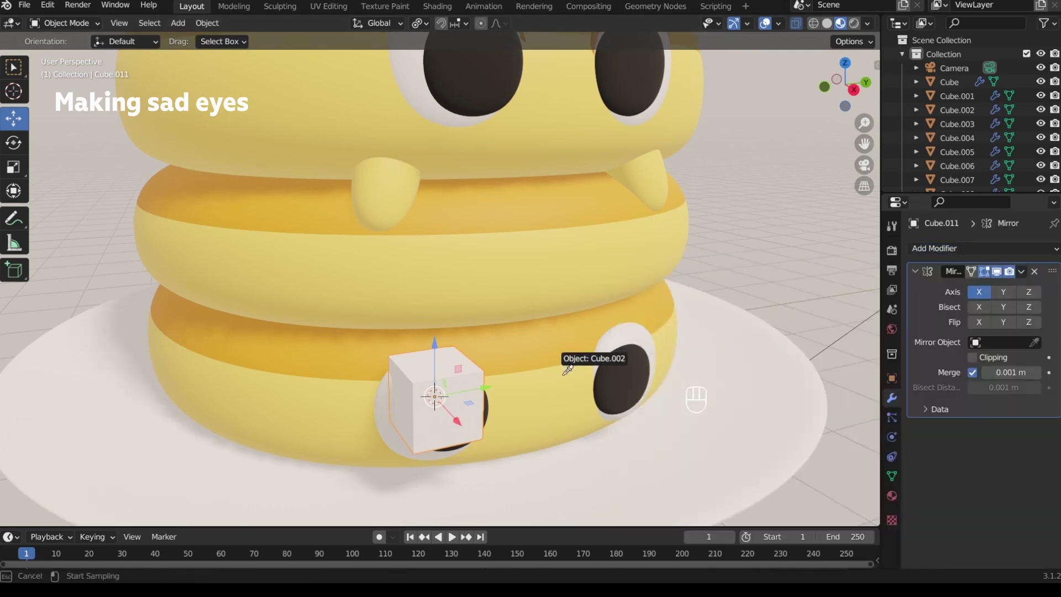
{"action": "left_click", "coordinate": [1002, 292]}
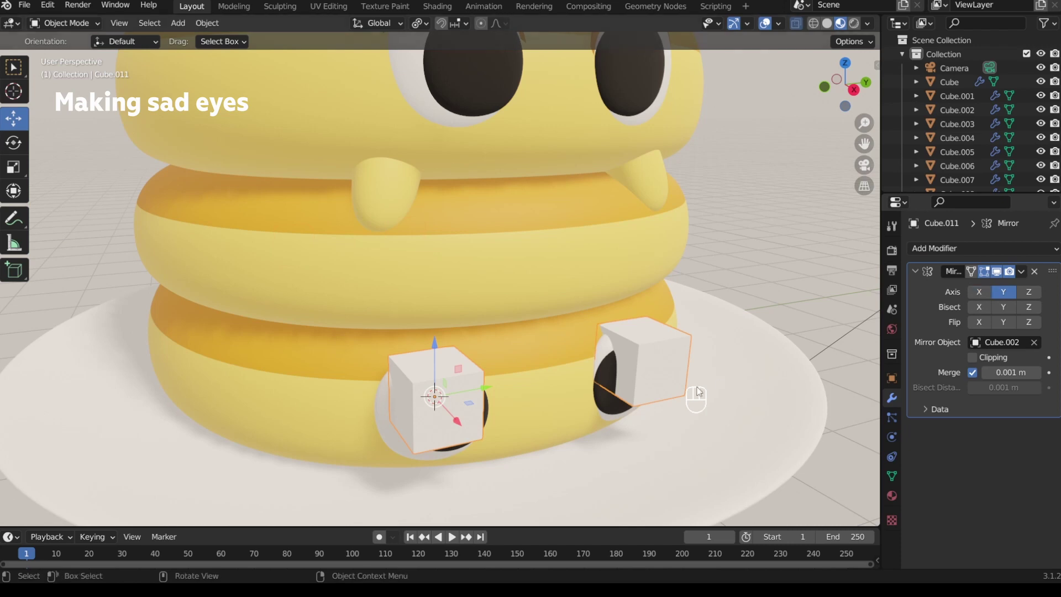
Step: Give the mirrored cubes a Subdivision Surface modifier with viewport and render levels 3, and shade them smooth
{"action": "middle_click_drag", "start_coordinate": [519, 413], "coordinate": [517, 317]}
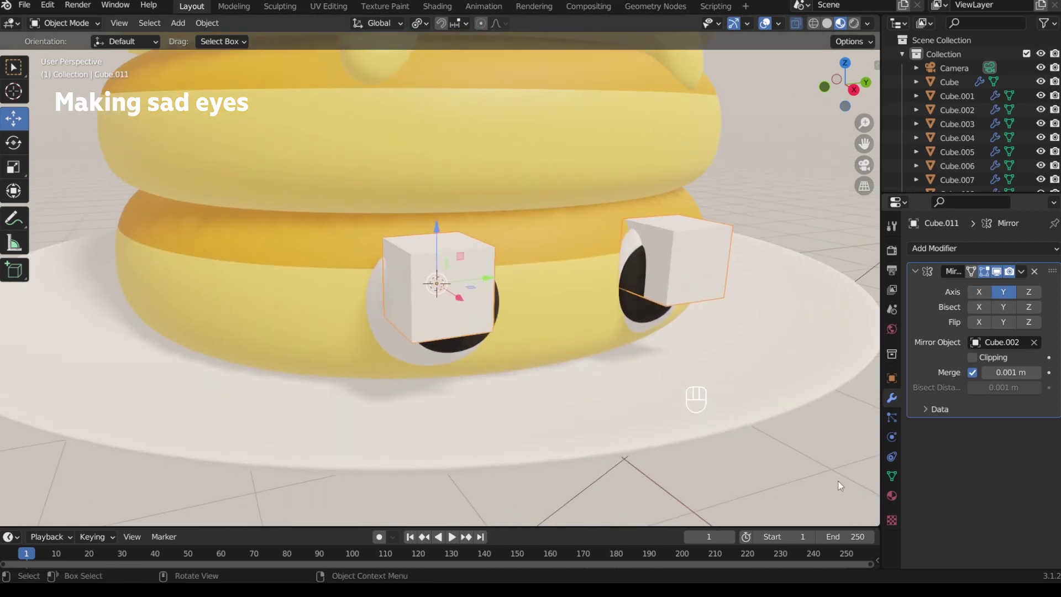
{"action": "left_click", "coordinate": [932, 248]}
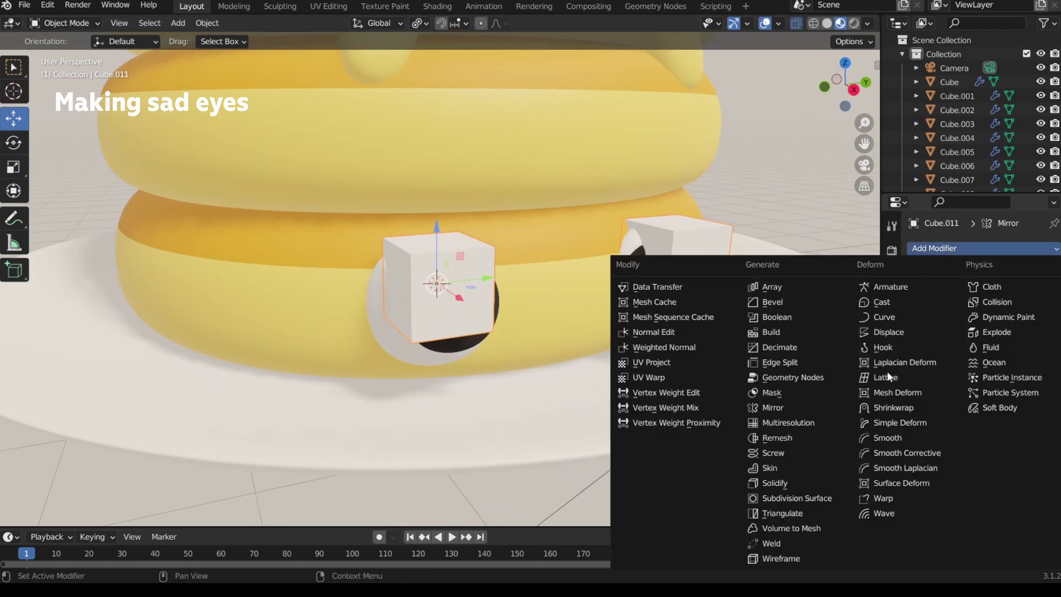
{"action": "left_click", "coordinate": [815, 499]}
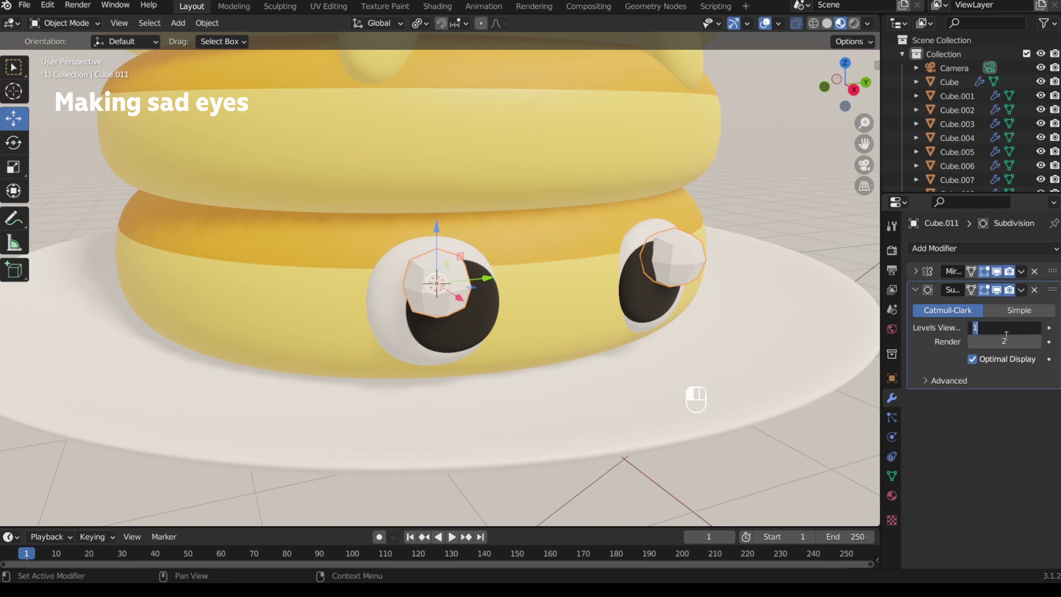
{"action": "type", "text": "3"}
{"action": "key", "text": "Return"}
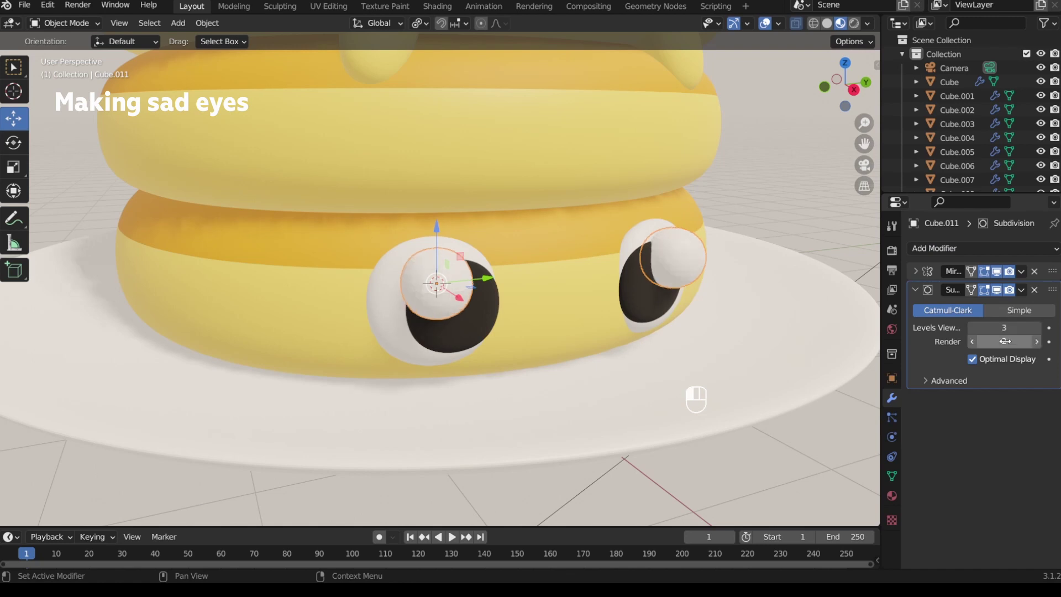
{"action": "right_click", "coordinate": [457, 298]}
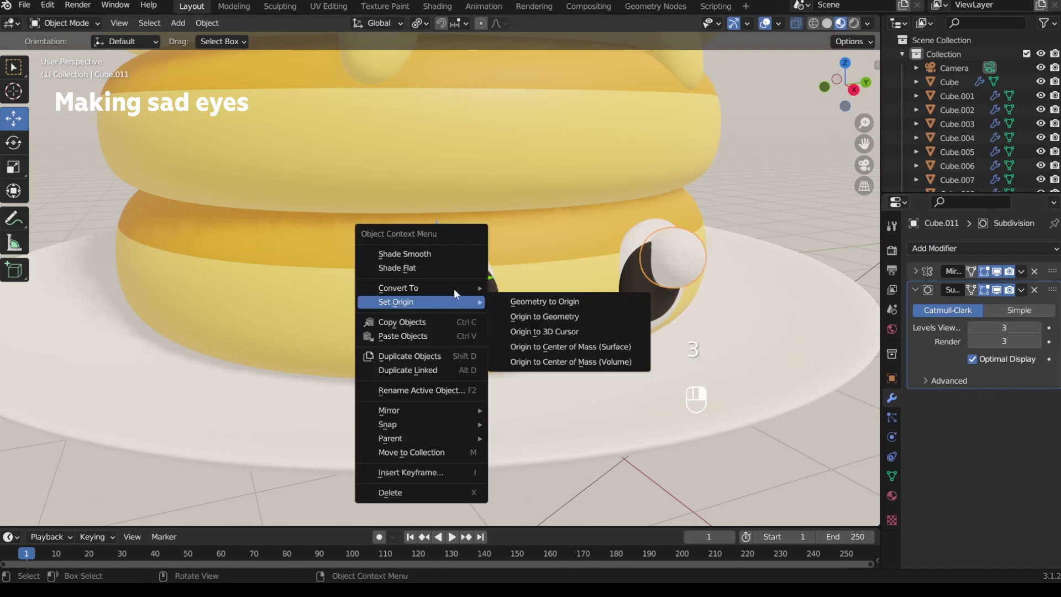
{"action": "left_click", "coordinate": [423, 254]}
Step: Stretch the smoothed lid shapes along global Y only, by a factor of 1.875
{"action": "mouse_move", "coordinate": [499, 353]}
{"action": "middle_mouse_down"}
{"action": "mouse_move", "coordinate": [493, 367]}
{"action": "mouse_move", "coordinate": [493, 341]}
{"action": "middle_mouse_up"}
{"action": "key", "text": "s"}
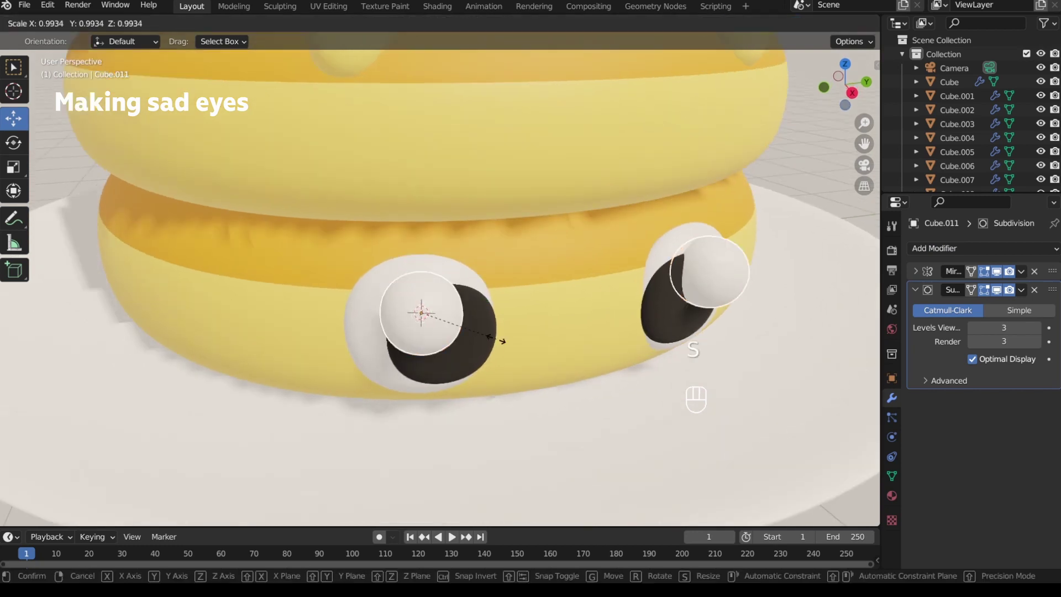
{"action": "key", "text": "y"}
{"action": "left_click", "coordinate": [565, 336]}
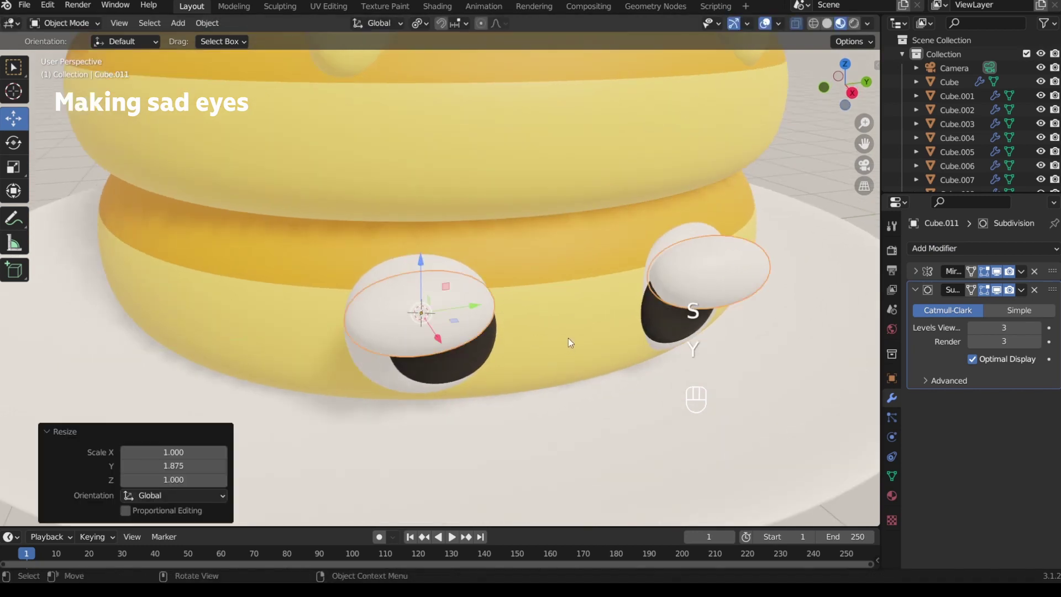
{"action": "left_click", "coordinate": [568, 337]}
{"action": "left_click", "coordinate": [891, 495]}
{"action": "left_click", "coordinate": [918, 329]}
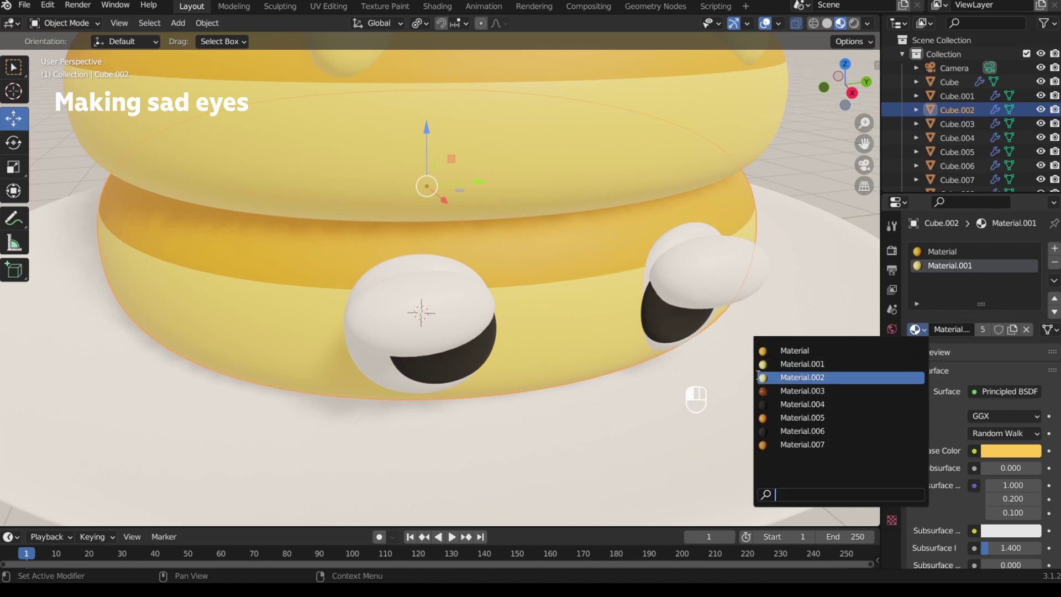
{"action": "left_click", "coordinate": [686, 355]}
{"action": "middle_click_drag", "start_coordinate": [516, 343], "coordinate": [526, 342]}
Step: Give the lower eyelids a new material with a saturated orange-yellow base color and roughness 0.784
{"action": "left_click", "coordinate": [495, 316]}
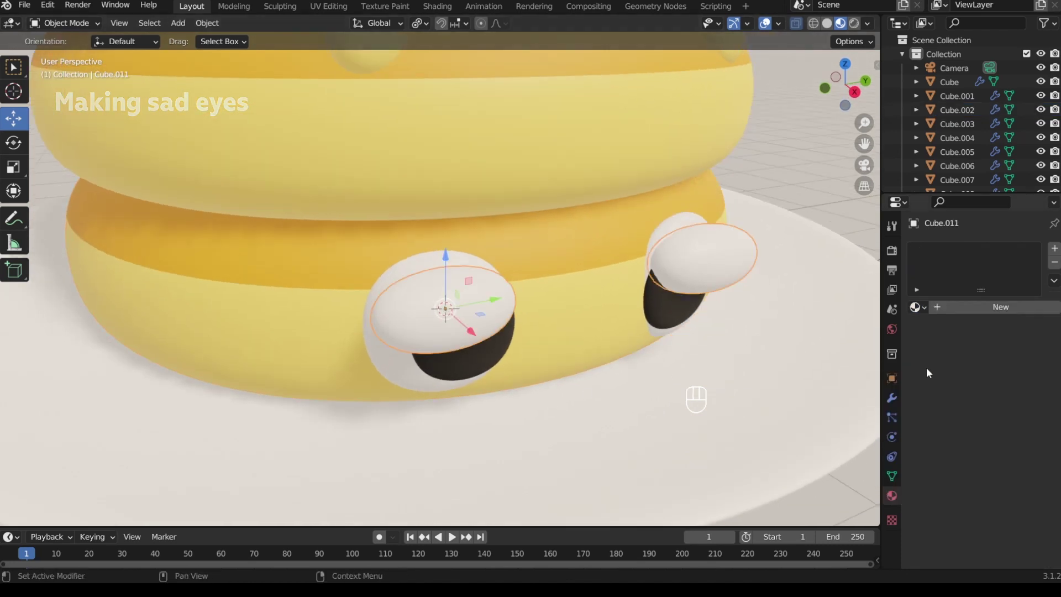
{"action": "left_click", "coordinate": [1006, 309]}
{"action": "left_click", "coordinate": [1010, 429]}
{"action": "left_click_drag", "start_coordinate": [927, 327], "coordinate": [931, 331]}
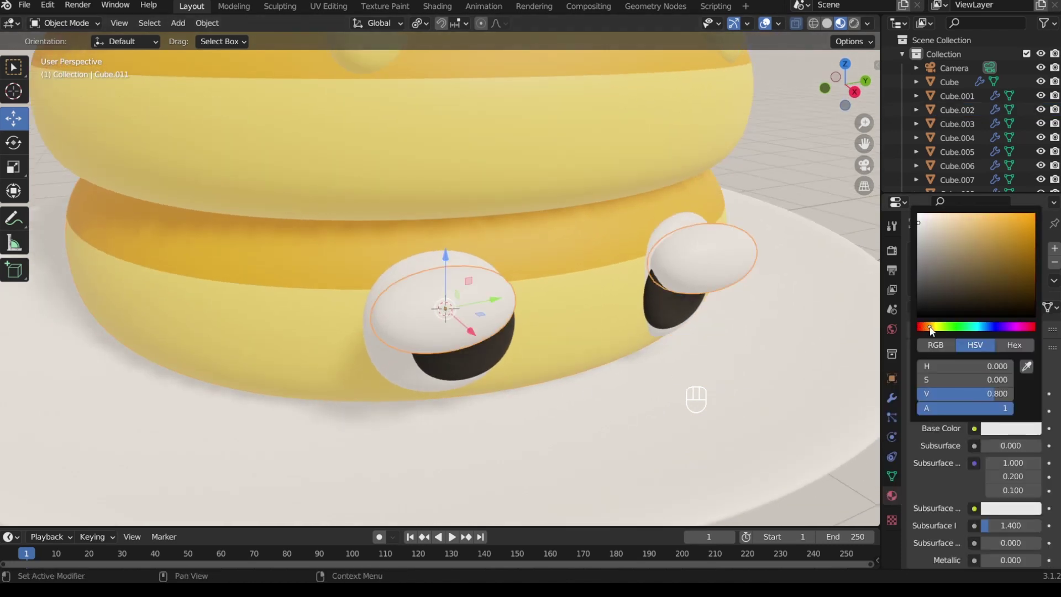
{"action": "left_click", "coordinate": [1009, 227]}
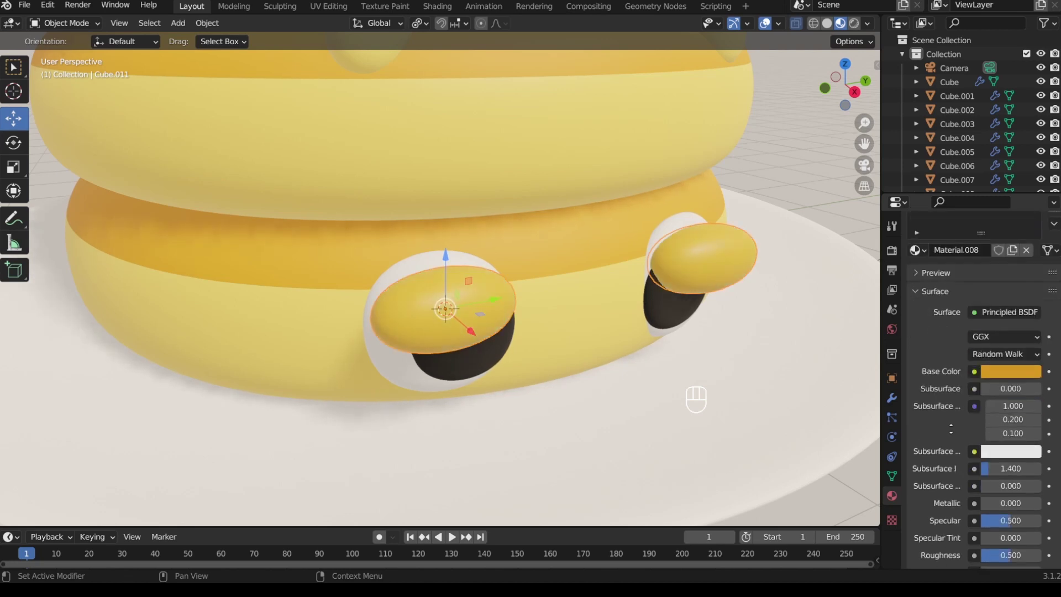
{"action": "scroll", "coordinate": [1011, 387], "scroll_direction": "down", "scroll_amount": 7}
{"action": "left_click_drag", "start_coordinate": [989, 396], "coordinate": [1019, 392]}
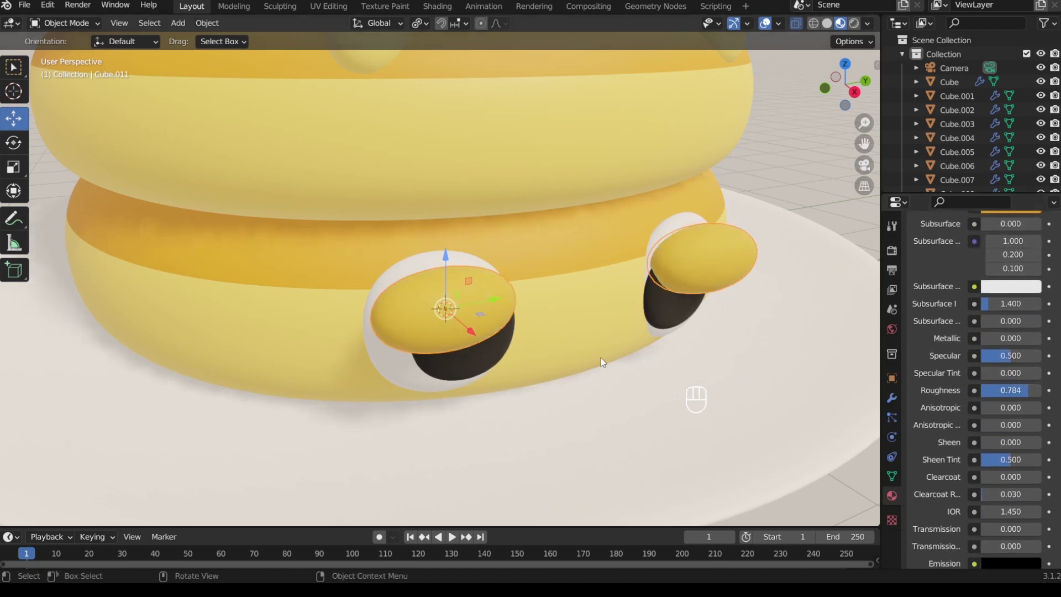
Step: Add one horizontal loop cut to the eyelid mesh, slid toward its lower edge with a factor of 0.522
{"action": "middle_click_drag", "start_coordinate": [602, 362], "coordinate": [468, 353]}
{"action": "key", "text": "Tab"}
{"action": "key", "text": "ctrl+r"}
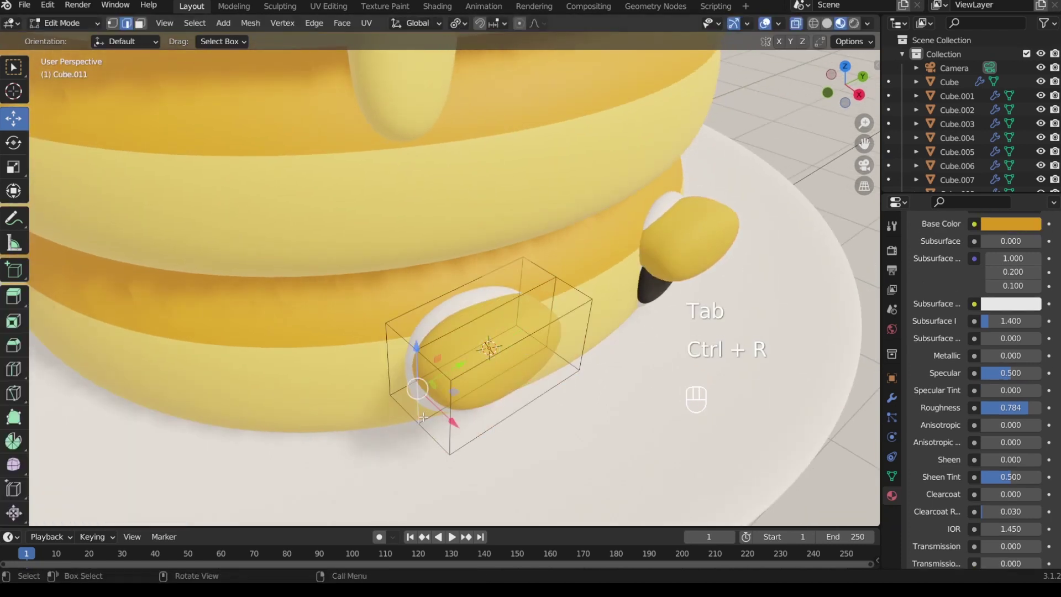
{"action": "middle_click_drag", "start_coordinate": [513, 381], "coordinate": [450, 332]}
{"action": "key", "text": "ctrl+r"}
{"action": "left_click", "coordinate": [489, 272]}
{"action": "left_click", "coordinate": [489, 299]}
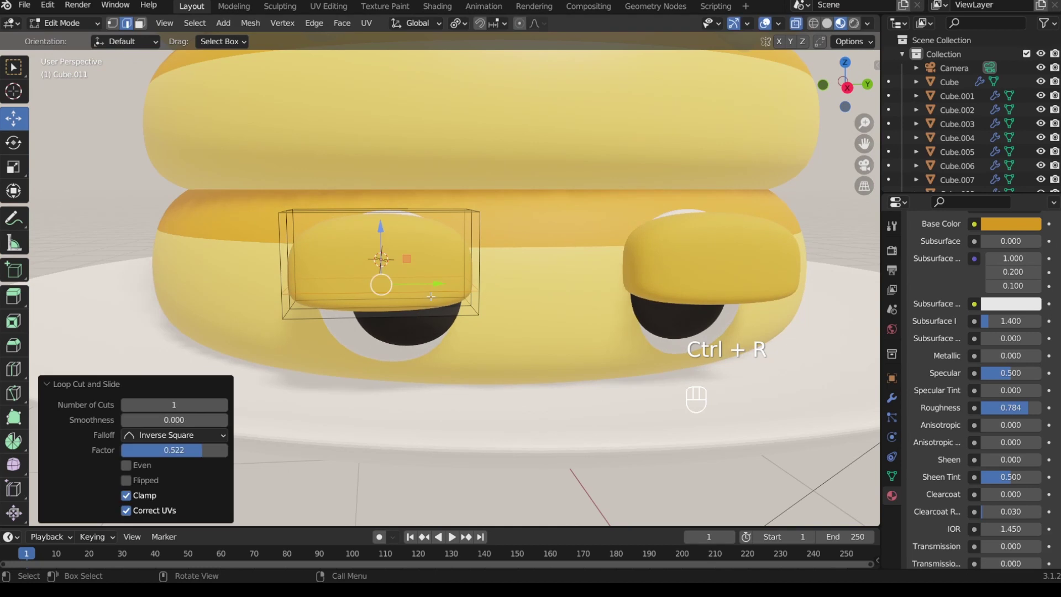
Step: In the right orthographic view, narrow the eyelid's top vertices to 0.739 along global Y
{"action": "middle_click_drag", "start_coordinate": [486, 299], "coordinate": [496, 309]}
{"action": "key", "text": "1"}
{"action": "key", "text": "b"}
{"action": "left_click_drag", "start_coordinate": [277, 199], "coordinate": [562, 226]}
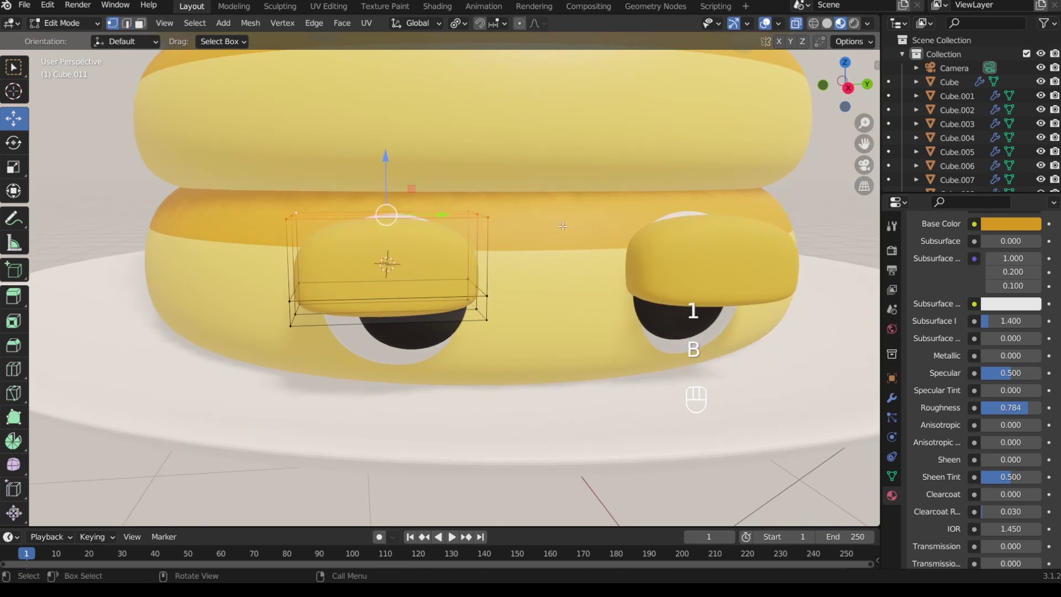
{"action": "left_click", "coordinate": [847, 89]}
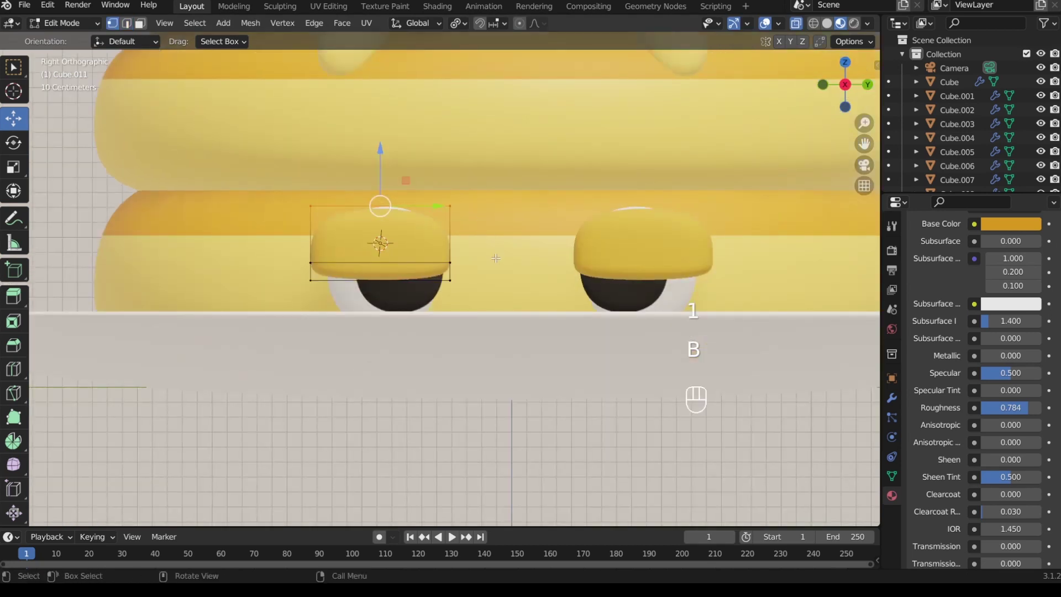
{"action": "key", "text": "s"}
{"action": "key", "text": "y"}
{"action": "left_click", "coordinate": [463, 250]}
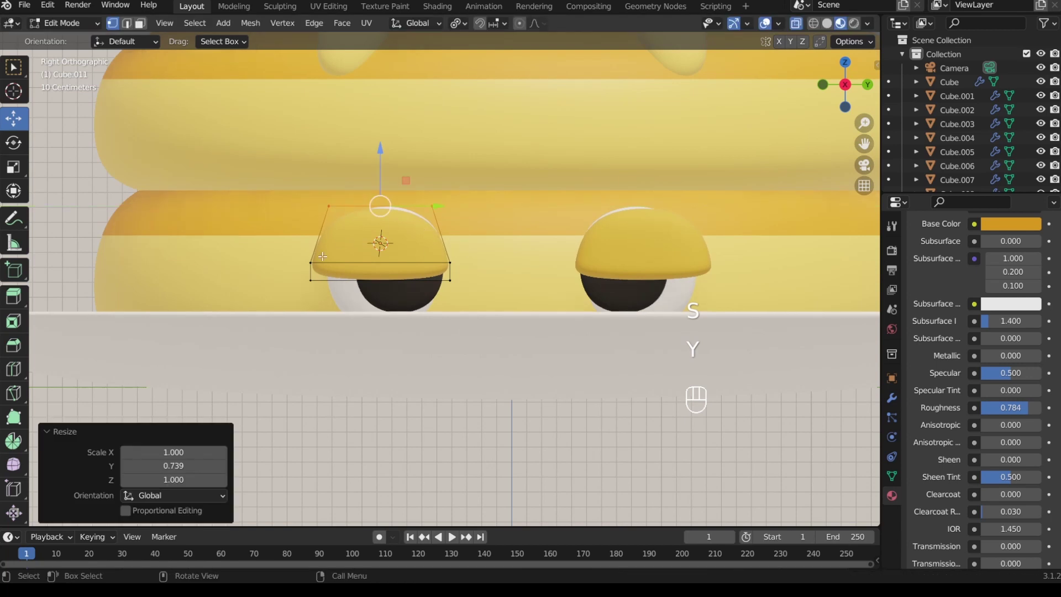
Step: Lower the eyelid's horizontal edge loop until it lies close to the bottom edge
{"action": "key", "text": "1"}
{"action": "left_click", "coordinate": [310, 262]}
{"action": "left_click_drag", "start_coordinate": [454, 276], "coordinate": [457, 275]}
{"action": "key", "text": "ctrl+s"}
{"action": "left_click_drag", "start_coordinate": [380, 206], "coordinate": [380, 218]}
Step: Add a centered horizontal loop cut to the upper part of the eyelid and widen it along global Y
{"action": "key", "text": "ctrl+r"}
{"action": "left_click", "coordinate": [446, 240]}
{"action": "left_click", "coordinate": [445, 239]}
{"action": "key", "text": "s"}
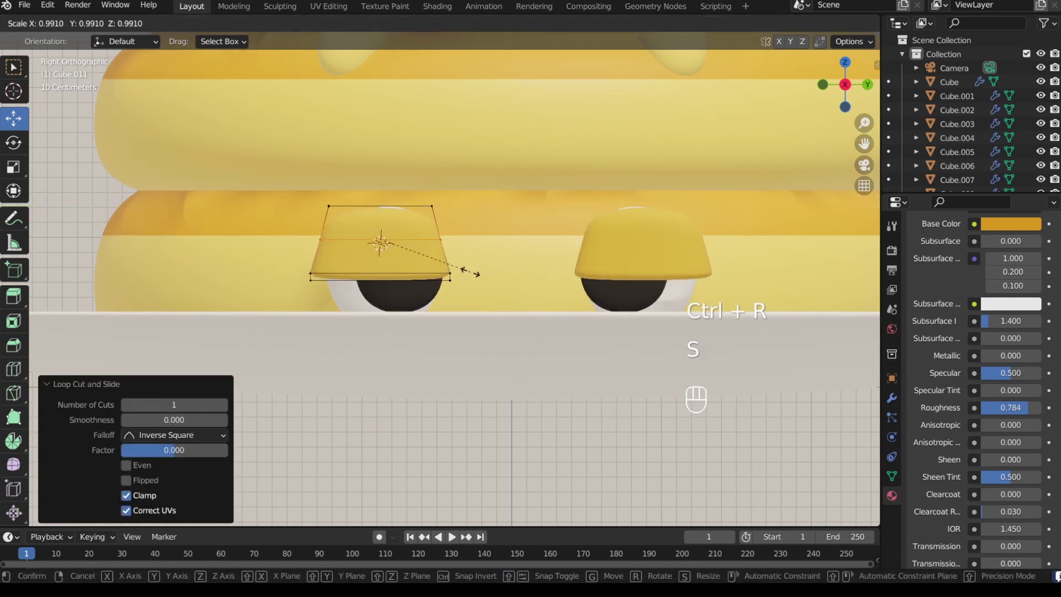
{"action": "key", "text": "y"}
{"action": "left_click", "coordinate": [479, 273]}
Step: Narrow the eyelid's top vertices again to about 0.66 along global Y, and return to Object Mode
{"action": "left_click", "coordinate": [432, 206]}
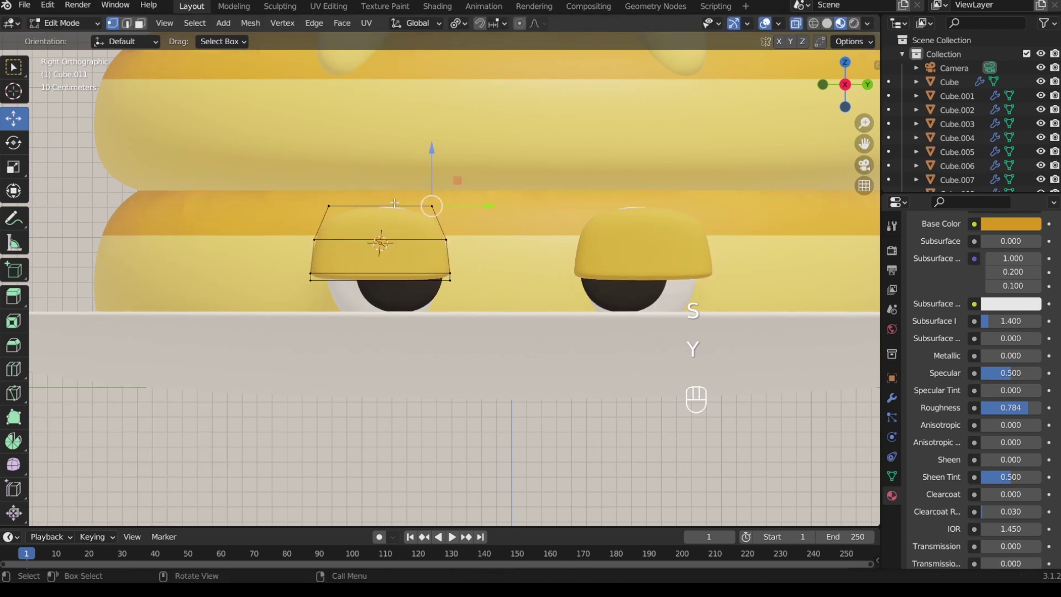
{"action": "left_click_drag", "start_coordinate": [451, 221], "coordinate": [450, 221]}
{"action": "key", "text": "s"}
{"action": "key", "text": "y"}
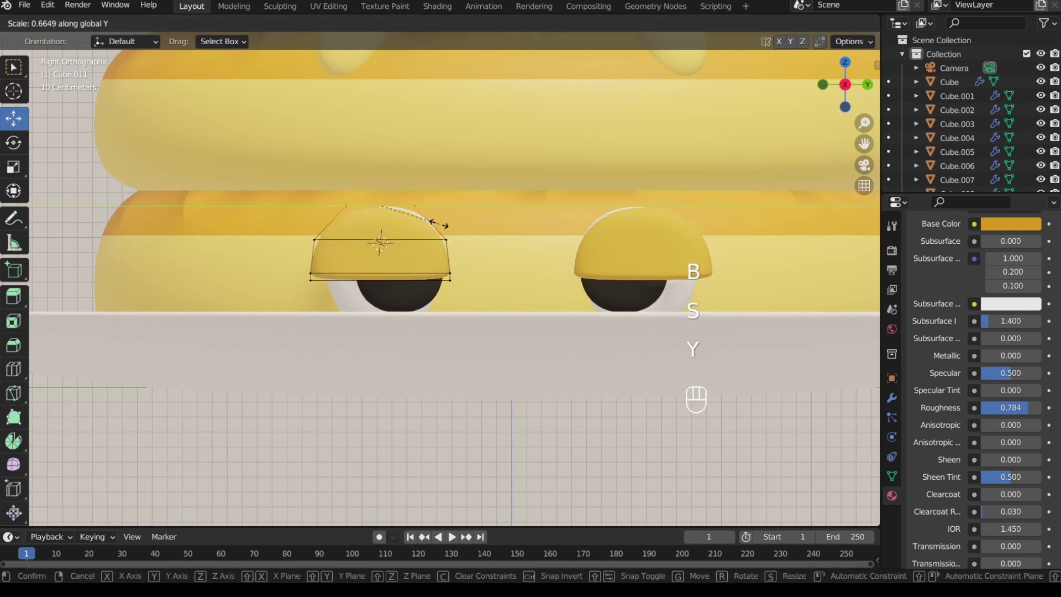
{"action": "left_click", "coordinate": [439, 226]}
{"action": "middle_click_drag", "start_coordinate": [440, 225], "coordinate": [473, 286]}
{"action": "key", "text": "Tab"}
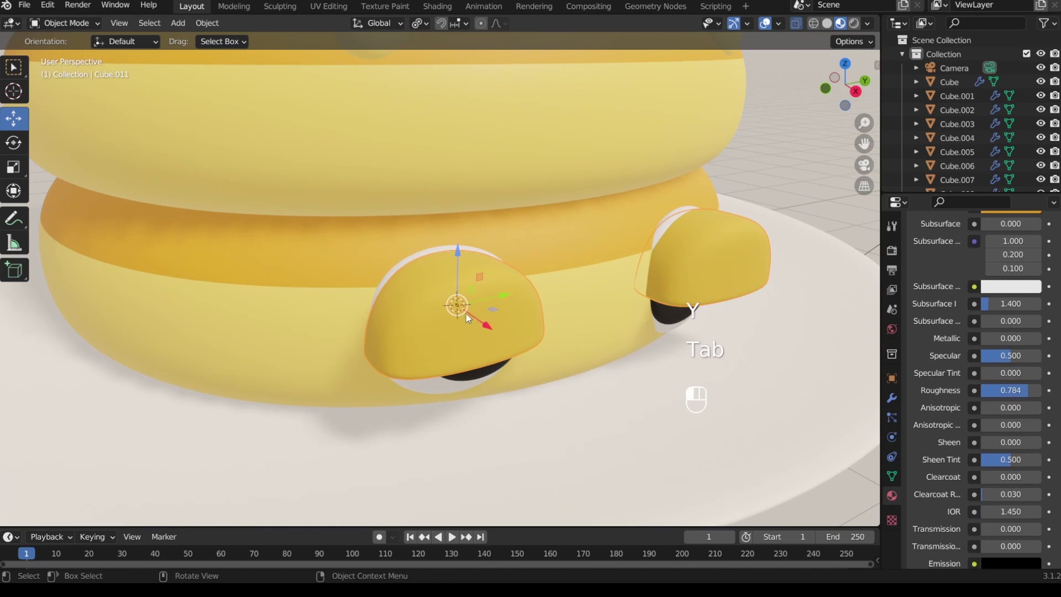
Step: Move the eyelids back against the eyes, raise them 0.045 m, and rotate them -17° about global Z
{"action": "left_click_drag", "start_coordinate": [466, 313], "coordinate": [451, 304]}
{"action": "left_click_drag", "start_coordinate": [442, 242], "coordinate": [443, 232]}
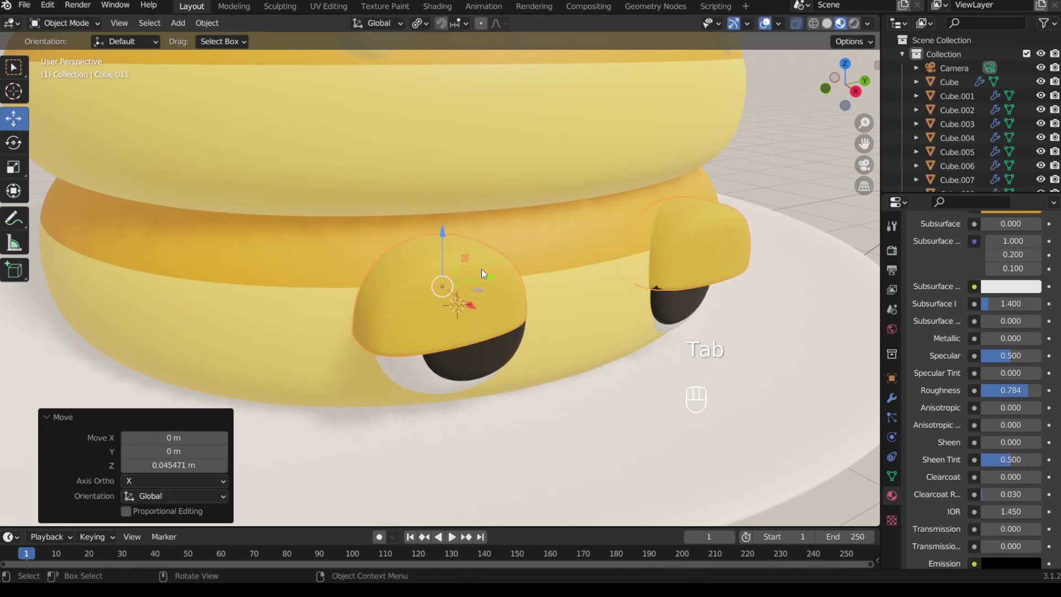
{"action": "key", "text": "r"}
{"action": "key", "text": "z"}
{"action": "left_click", "coordinate": [489, 340]}
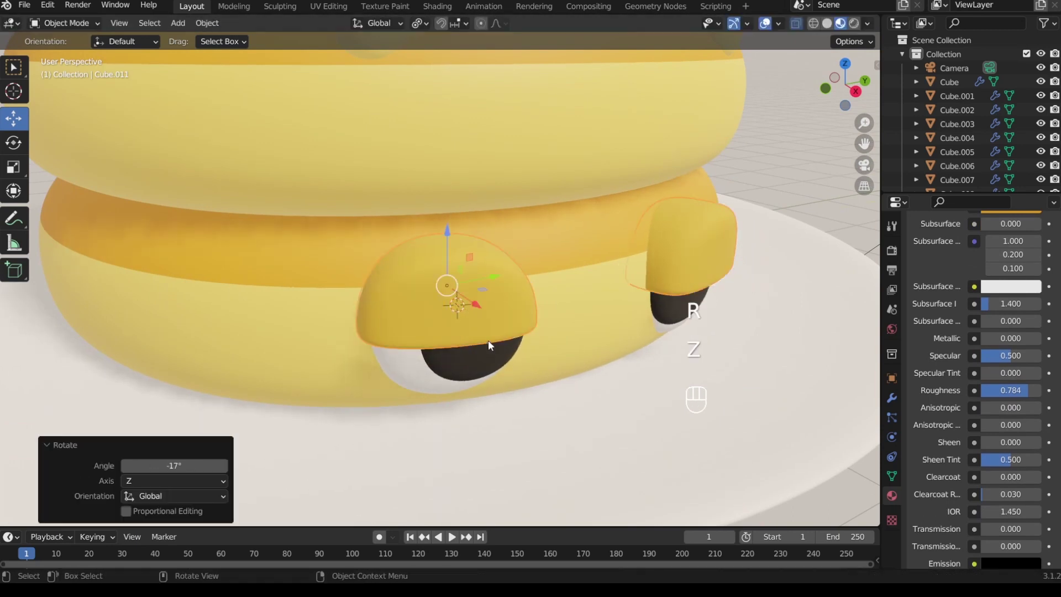
Step: Push the eyelids closer to the bottom pancake and adjust their rotation about global Z
{"action": "middle_click_drag", "start_coordinate": [488, 341], "coordinate": [577, 298]}
{"action": "left_click_drag", "start_coordinate": [609, 252], "coordinate": [577, 250]}
{"action": "middle_click_drag", "start_coordinate": [578, 251], "coordinate": [527, 296]}
{"action": "left_click_drag", "start_coordinate": [524, 285], "coordinate": [530, 323]}
{"action": "key", "text": "r"}
{"action": "key", "text": "z"}
{"action": "left_click", "coordinate": [534, 336]}
Step: Move the eyelid's upper front vertices back toward the pancake along global X
{"action": "middle_click_drag", "start_coordinate": [525, 326], "coordinate": [604, 193]}
{"action": "key", "text": "Tab"}
{"action": "key", "text": "1"}
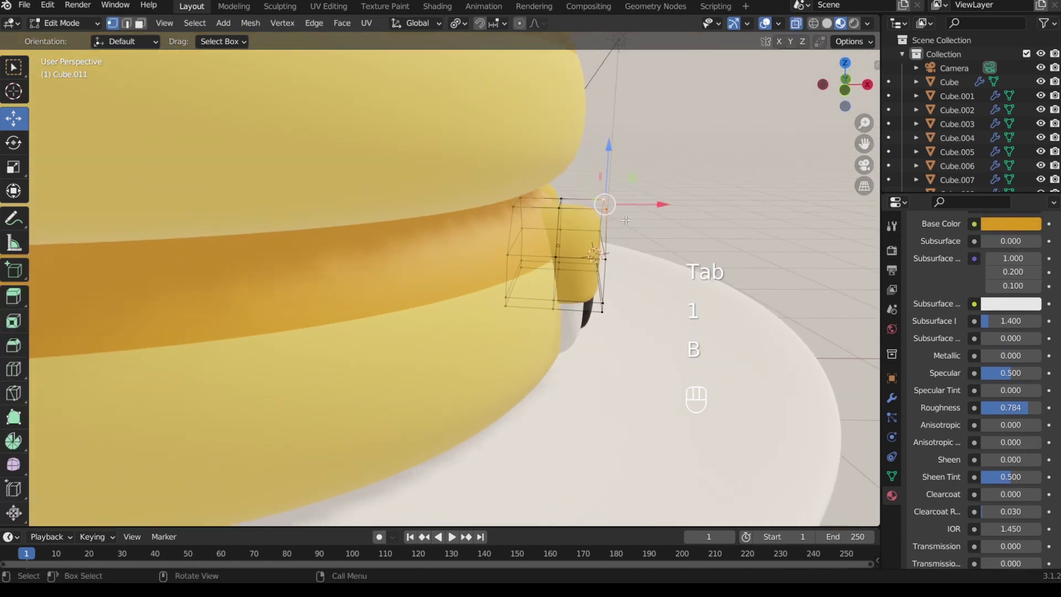
{"action": "left_click_drag", "start_coordinate": [604, 204], "coordinate": [580, 206]}
{"action": "key", "text": "b"}
{"action": "middle_click_drag", "start_coordinate": [578, 207], "coordinate": [433, 326]}
{"action": "key", "text": "Tab"}
Step: Adjust the size of the black pupils on the bottom pancake slightly
{"action": "left_click", "coordinate": [433, 332]}
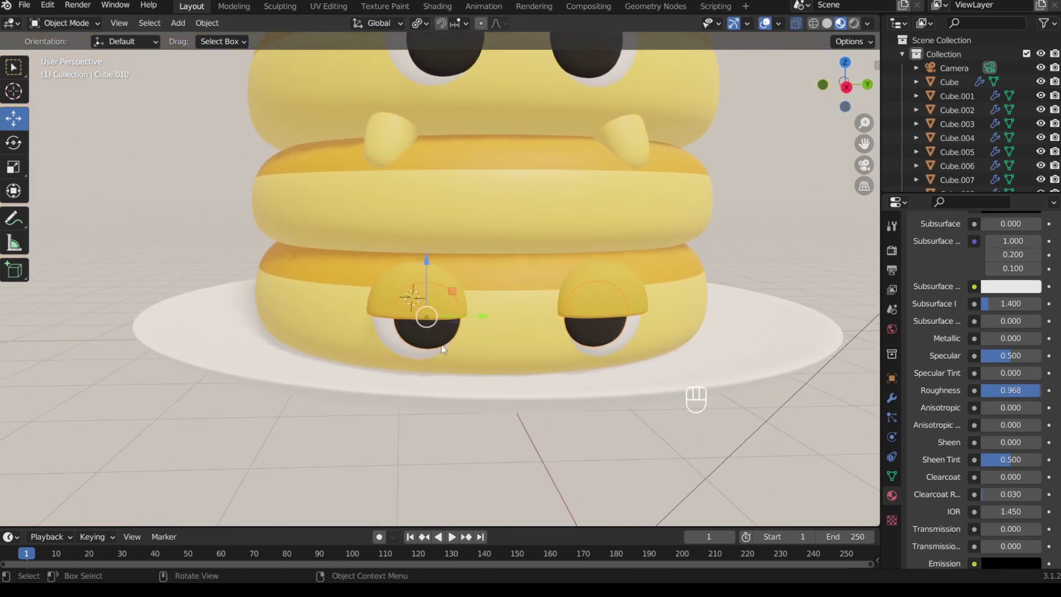
{"action": "key", "text": "s"}
{"action": "left_click", "coordinate": [456, 359]}
Step: Flatten the lower eyelids to 0.835 along global Z and save the file
{"action": "left_click", "coordinate": [430, 285]}
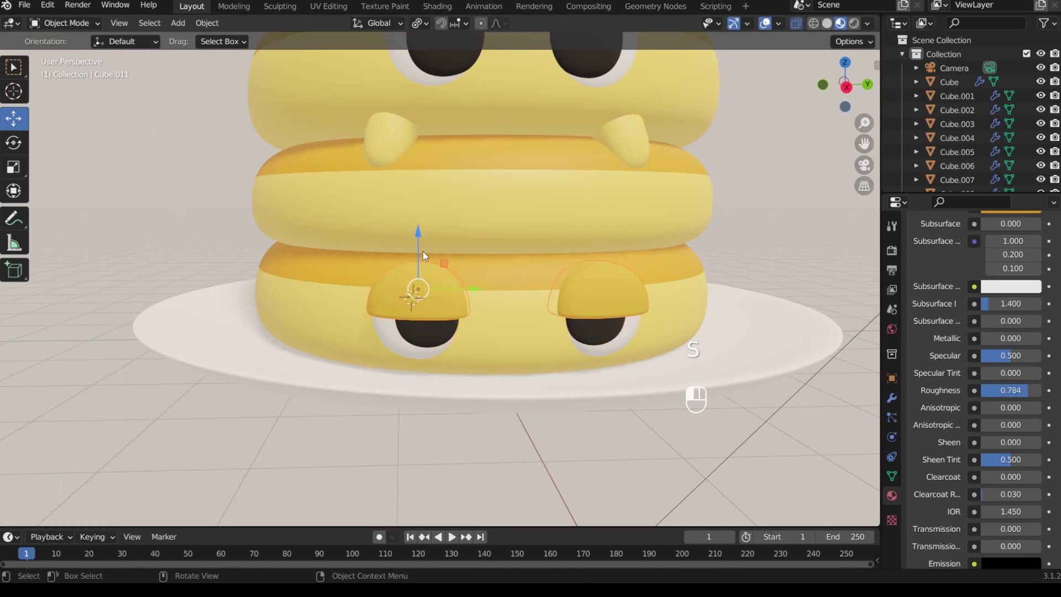
{"action": "left_click_drag", "start_coordinate": [423, 251], "coordinate": [423, 252]}
{"action": "key", "text": "s"}
{"action": "key", "text": "z"}
{"action": "left_click", "coordinate": [460, 338]}
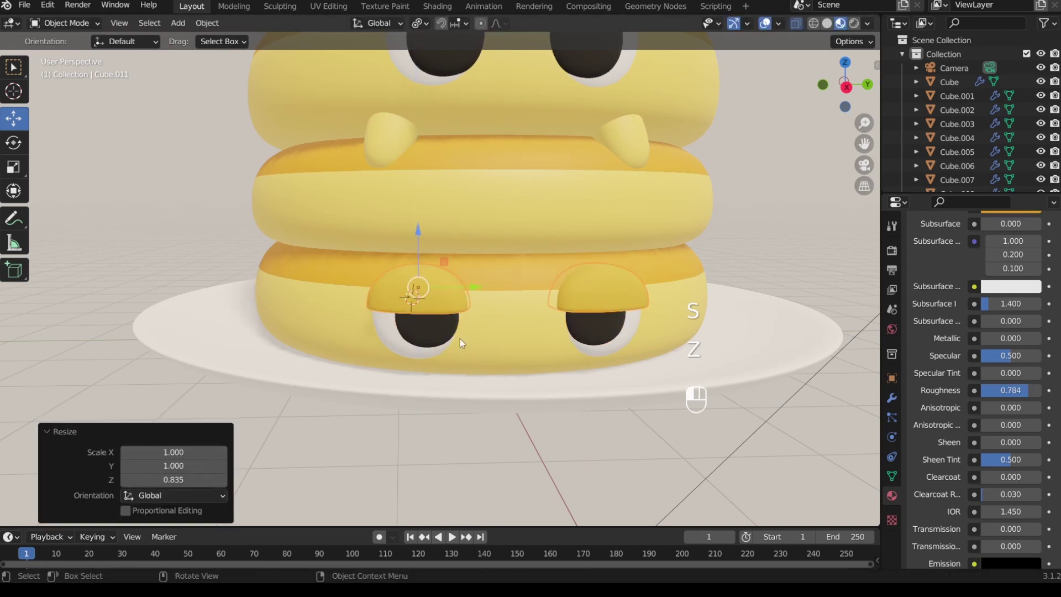
{"action": "key", "text": "ctrl+s"}
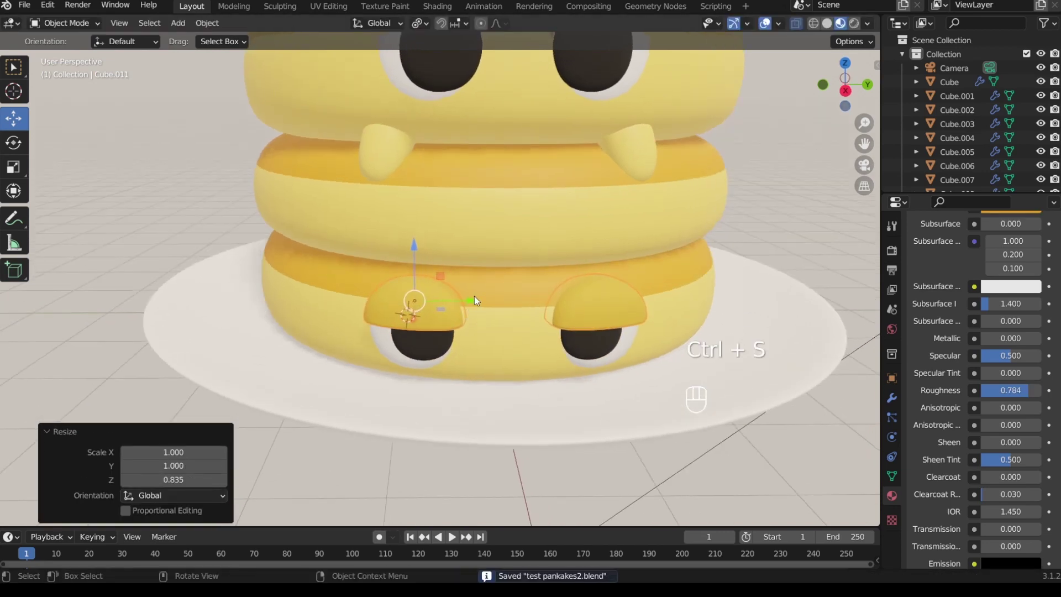
Step: Add a cube on the top pancake between and below the big eyes, and scale it to 0.118
{"action": "middle_click_drag", "start_coordinate": [521, 198], "coordinate": [499, 298], "text": "shift"}
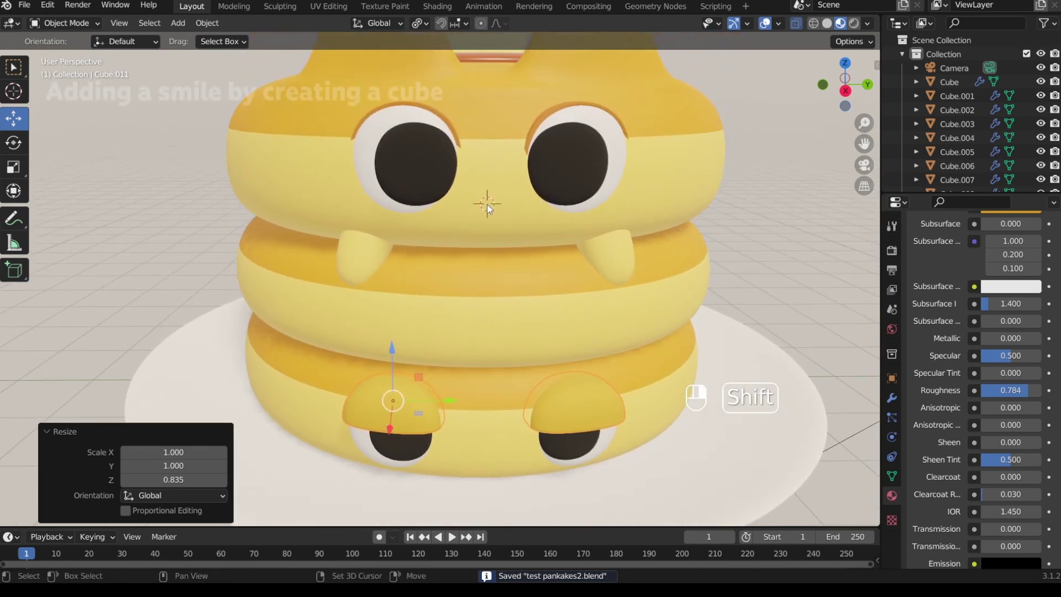
{"action": "key", "text": "shift+a"}
{"action": "mouse_move", "coordinate": [486, 201]}
{"action": "left_click", "coordinate": [542, 216]}
{"action": "key", "text": "s"}
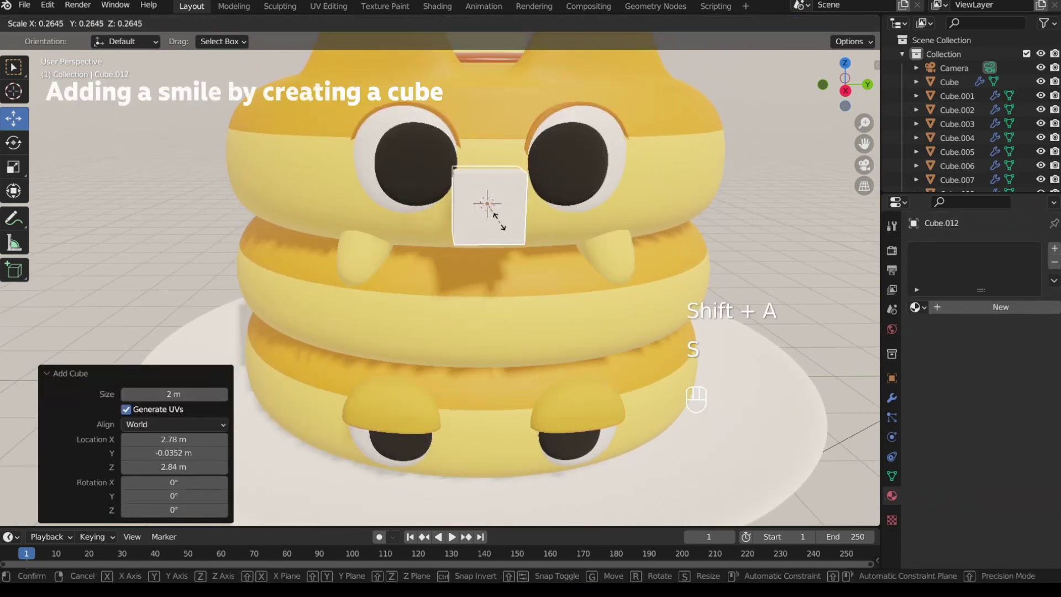
{"action": "left_click", "coordinate": [497, 206]}
Step: Stretch the small cube along global Y by a factor of 2.515 to form a mouth block
{"action": "middle_click_drag", "start_coordinate": [508, 208], "coordinate": [514, 279], "text": "shift"}
{"action": "middle_click_drag", "start_coordinate": [514, 279], "coordinate": [491, 283], "text": "shift"}
{"action": "key", "text": "s"}
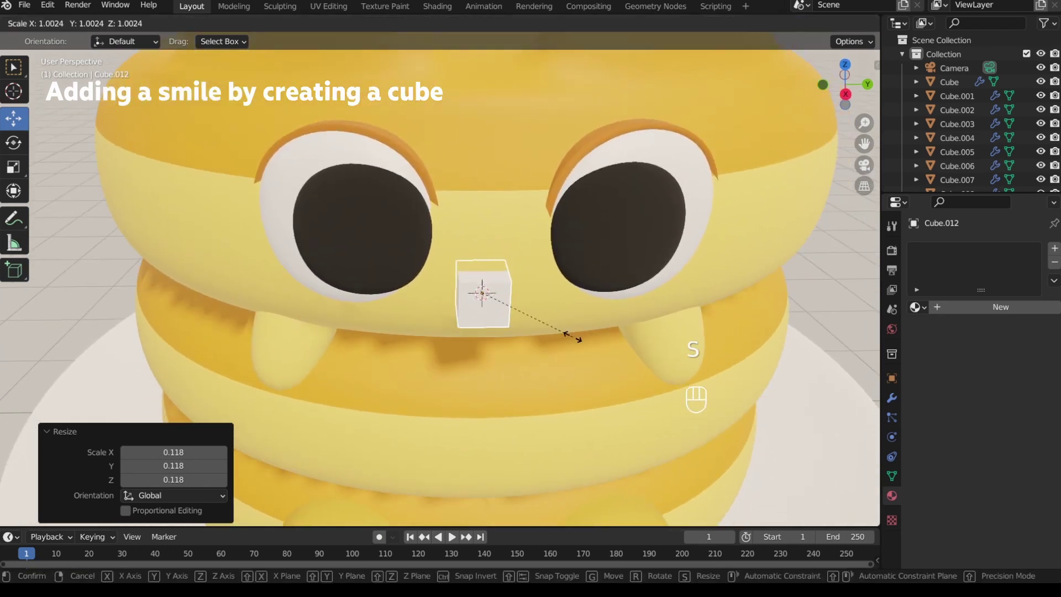
{"action": "key", "text": "y"}
{"action": "left_click", "coordinate": [713, 338]}
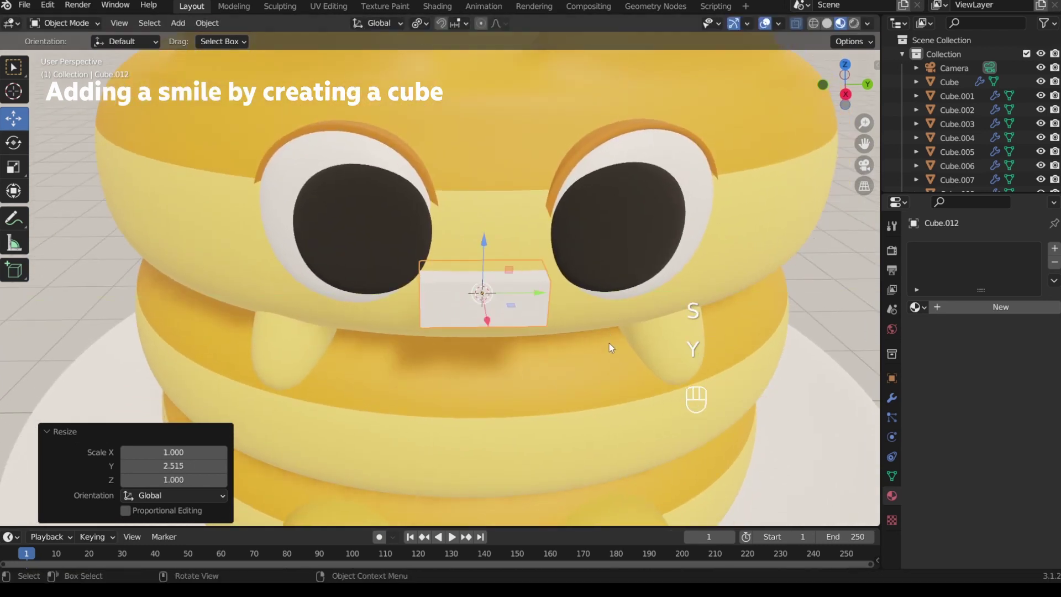
Step: Bevel a centered vertical loop cut on the mouth block 0.321 m wide and lower this middle section 0.094 m along global Z
{"action": "key", "text": "Tab"}
{"action": "key", "text": "ctrl+r"}
{"action": "left_click", "coordinate": [472, 331]}
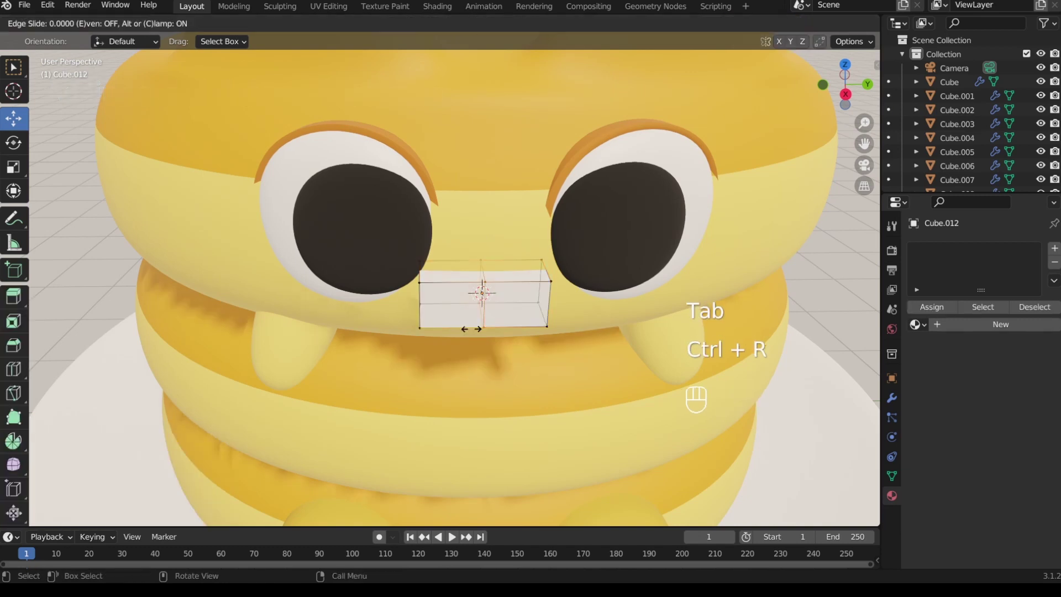
{"action": "key", "text": "Escape"}
{"action": "key", "text": "ctrl+b"}
{"action": "left_click", "coordinate": [513, 342]}
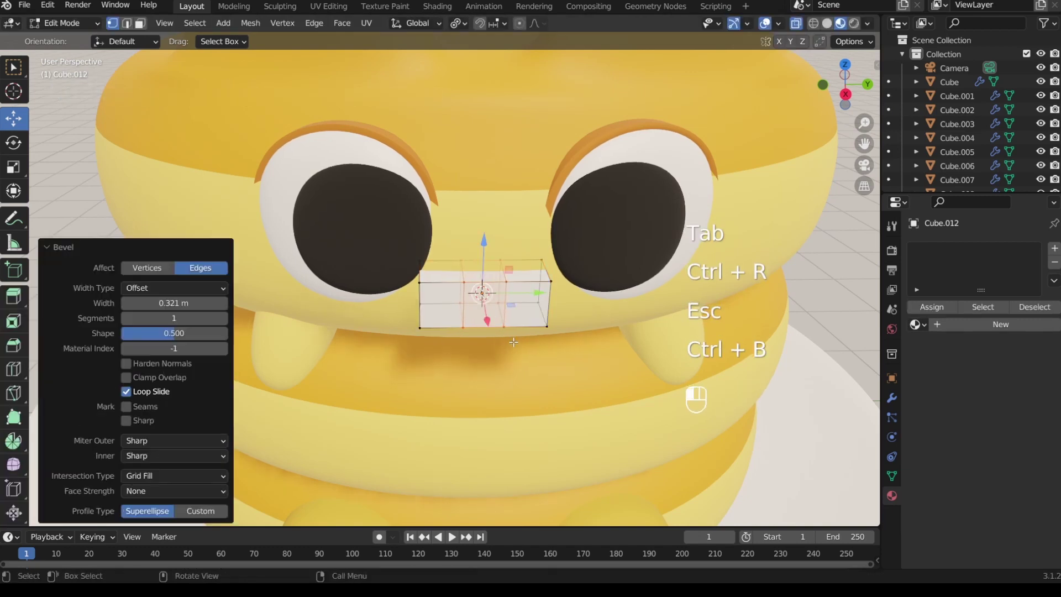
{"action": "left_click_drag", "start_coordinate": [483, 256], "coordinate": [485, 276]}
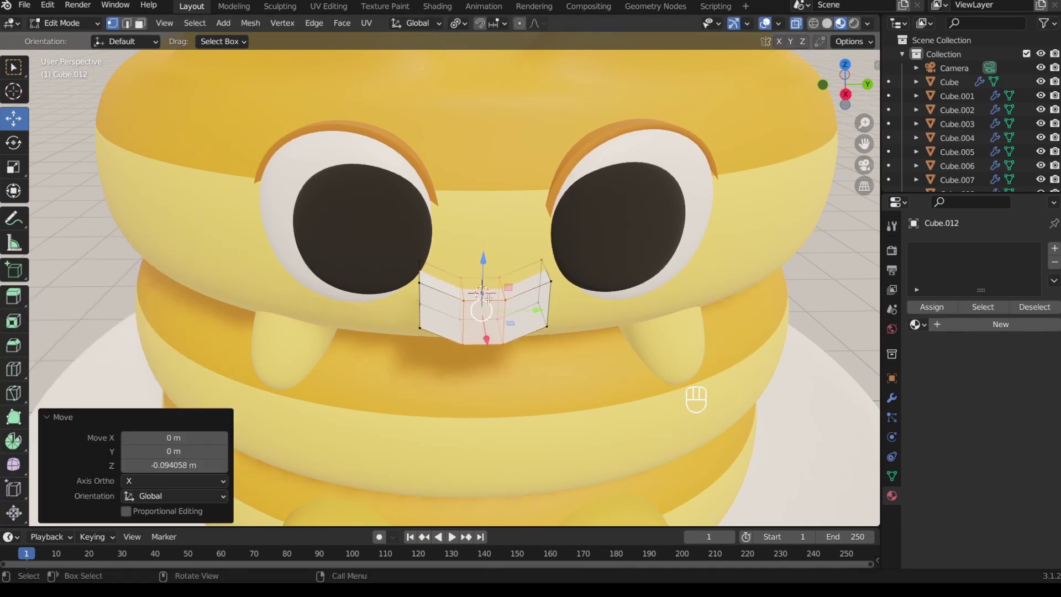
Step: Widen the lower edge of the mouth block's middle section along global Y by a factor of 1.742
{"action": "middle_click_drag", "start_coordinate": [485, 297], "coordinate": [483, 275]}
{"action": "left_click", "coordinate": [482, 275]}
{"action": "key", "text": "b"}
{"action": "left_click_drag", "start_coordinate": [446, 238], "coordinate": [513, 279]}
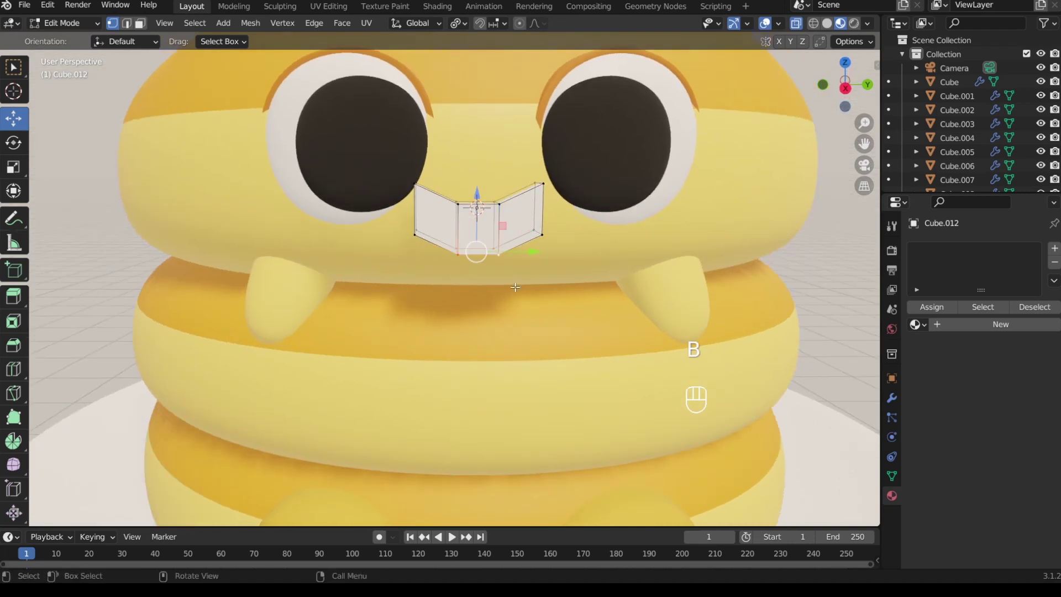
{"action": "key", "text": "s"}
{"action": "key", "text": "y"}
{"action": "left_click", "coordinate": [551, 293]}
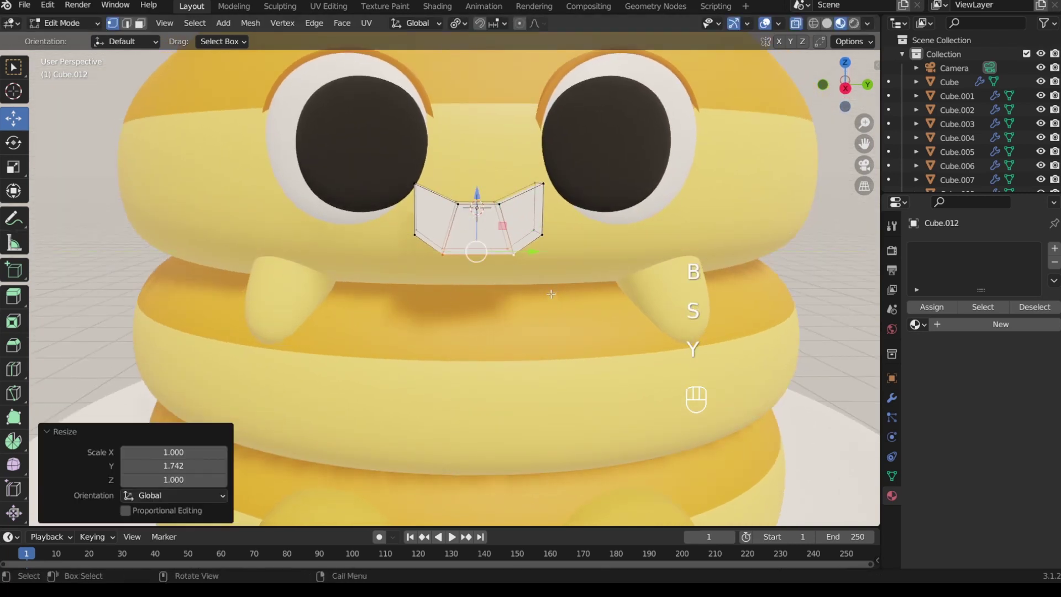
Step: Bring the mouth block's upper outer corners closer together by 0.682 along global Y and lower them slightly
{"action": "left_click", "coordinate": [418, 180]}
{"action": "key", "text": "b"}
{"action": "left_click_drag", "start_coordinate": [396, 157], "coordinate": [429, 198]}
{"action": "key", "text": "b"}
{"action": "left_click_drag", "start_coordinate": [522, 164], "coordinate": [560, 208]}
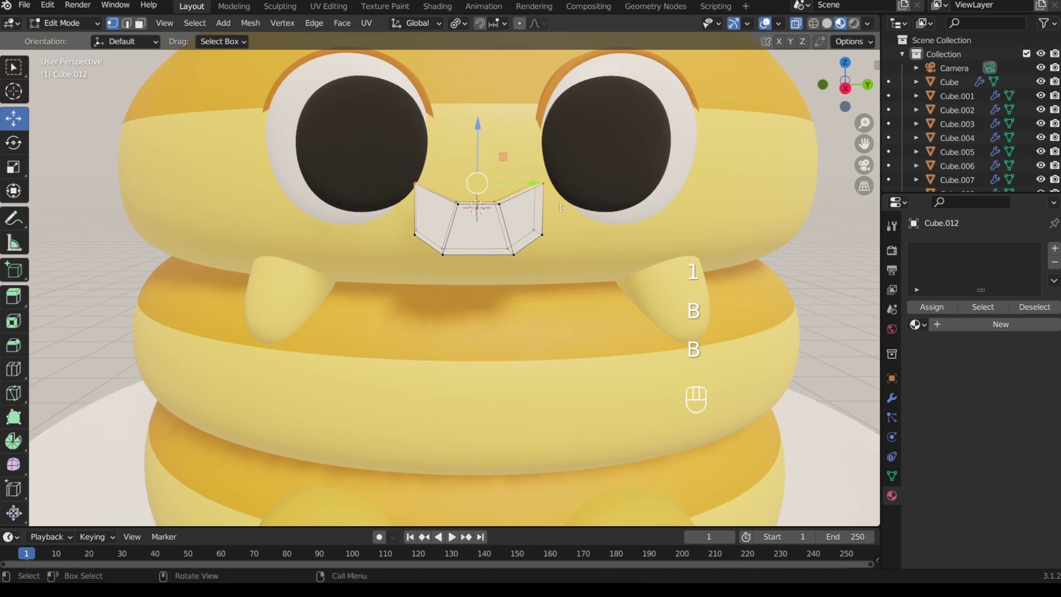
{"action": "key", "text": "s"}
{"action": "key", "text": "y"}
{"action": "key", "text": "Escape"}
{"action": "left_click", "coordinate": [455, 23]}
{"action": "left_click", "coordinate": [489, 38]}
{"action": "key", "text": "s"}
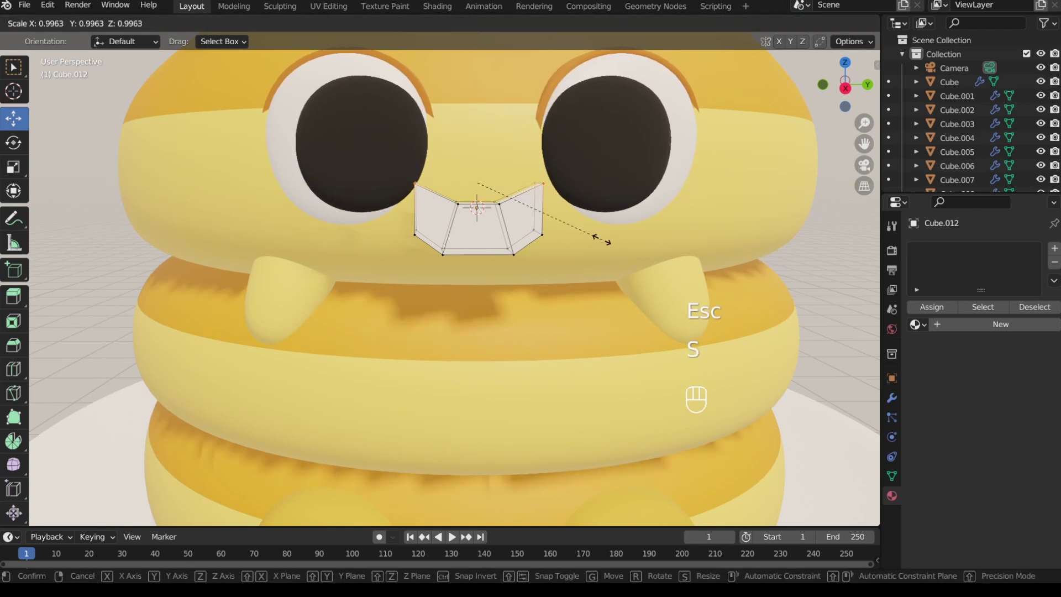
{"action": "key", "text": "y"}
{"action": "left_click", "coordinate": [564, 219]}
{"action": "left_click", "coordinate": [477, 148]}
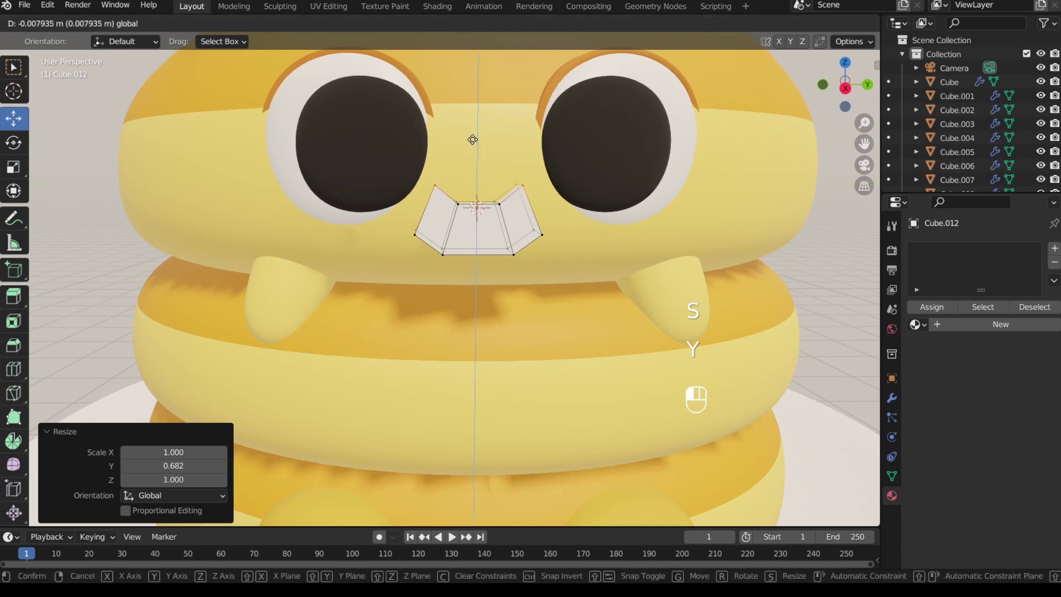
{"action": "key", "text": "Tab"}
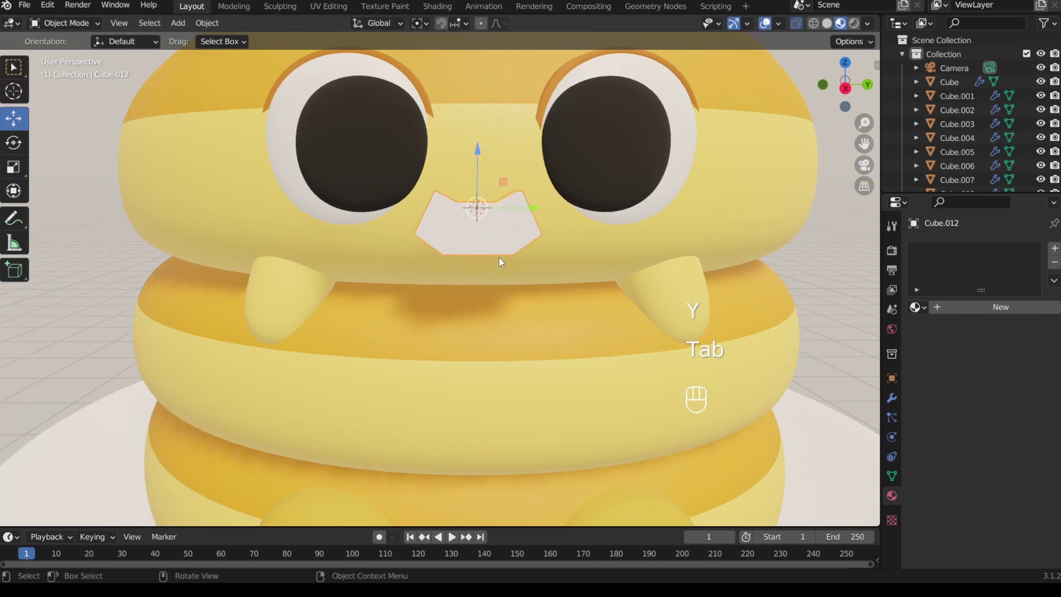
Step: Shade the mouth smooth and add a Subdivision Surface modifier with viewport and render levels of 4
{"action": "left_click", "coordinate": [890, 398]}
{"action": "left_click", "coordinate": [941, 248]}
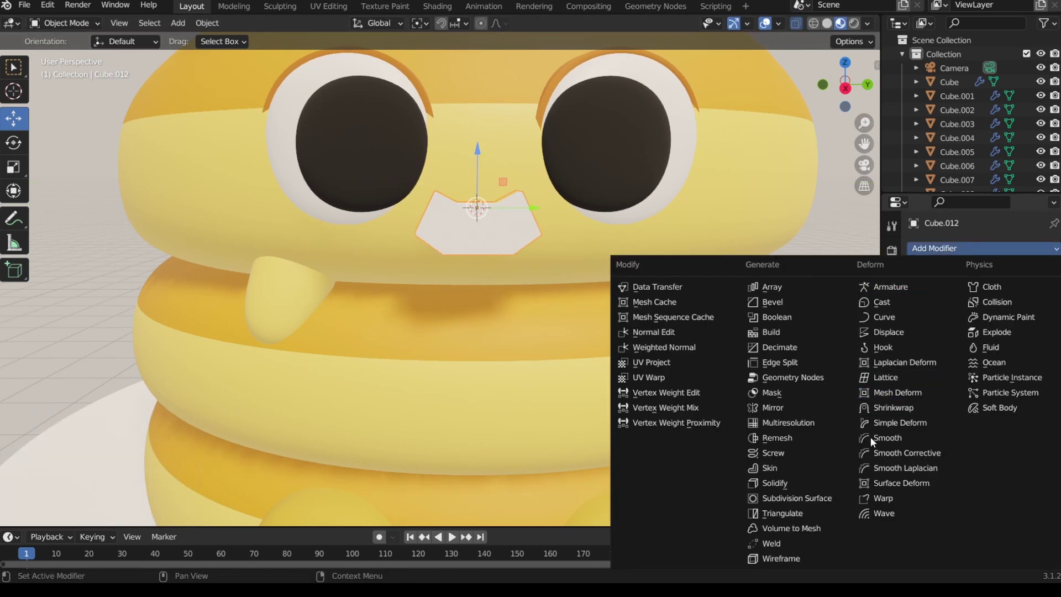
{"action": "left_click", "coordinate": [825, 499]}
{"action": "right_click", "coordinate": [466, 204]}
{"action": "left_click", "coordinate": [464, 205]}
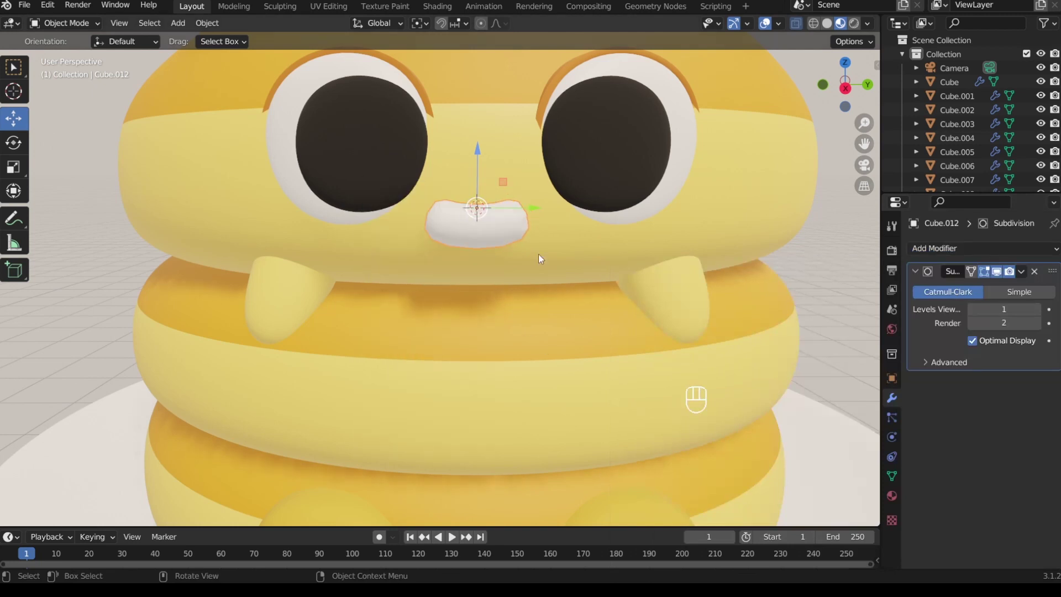
{"action": "left_click", "coordinate": [1009, 311]}
{"action": "type", "text": "4"}
{"action": "key", "text": "Return"}
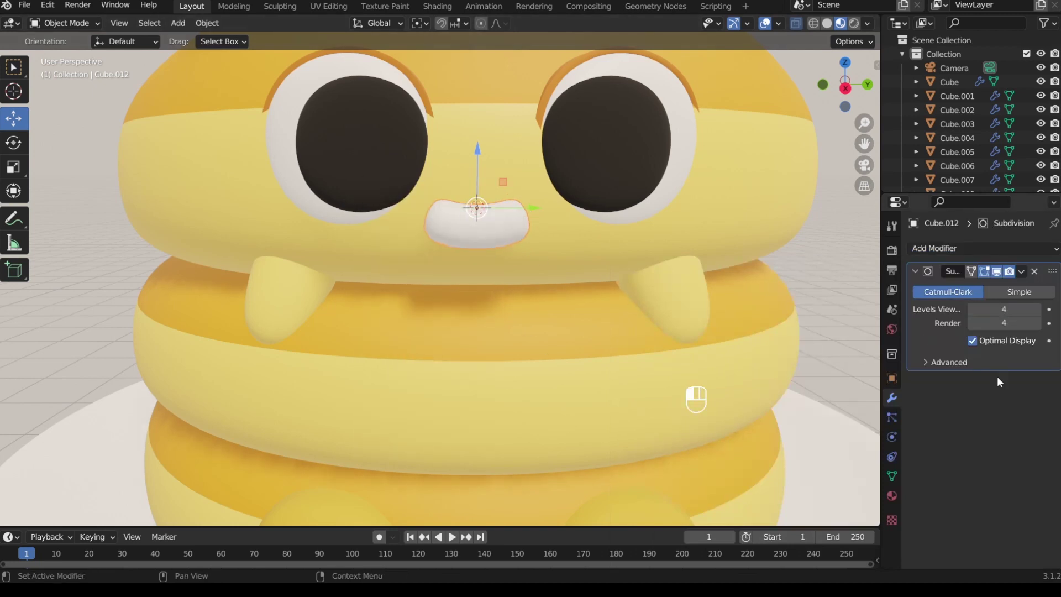
Step: Scale the mouth uniformly to 0.619 and stretch it along global Y
{"action": "key", "text": "s"}
{"action": "left_click", "coordinate": [517, 244]}
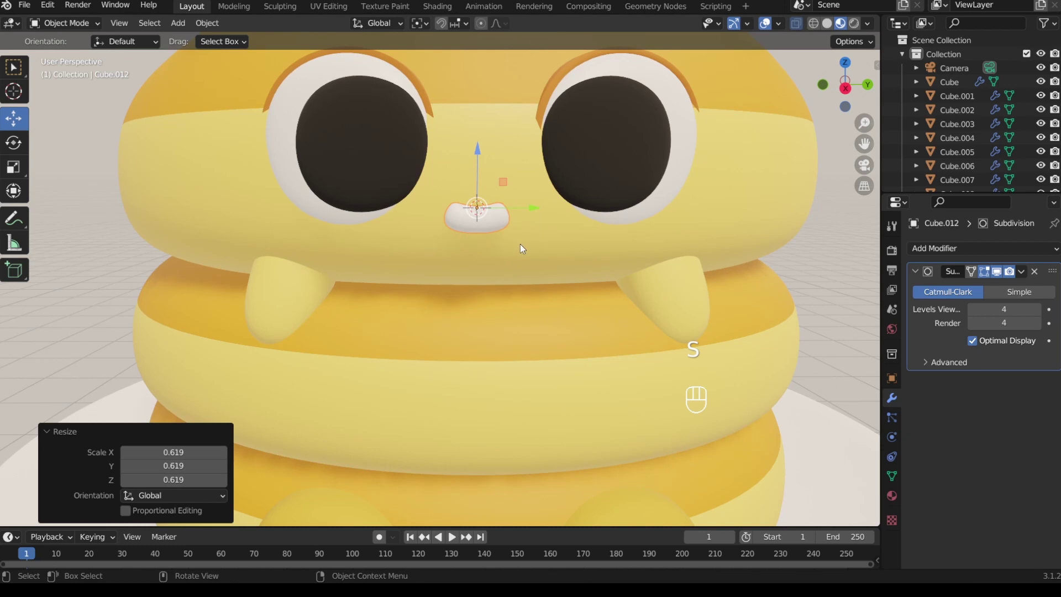
{"action": "key", "text": "s"}
{"action": "key", "text": "y"}
{"action": "left_click", "coordinate": [549, 247]}
Step: Add a centered vertical loop cut to the mouth and lower it slightly along global Z
{"action": "key", "text": "Tab"}
{"action": "middle_click_drag", "start_coordinate": [437, 280], "coordinate": [482, 223], "text": "ctrl"}
{"action": "key", "text": "ctrl+r"}
{"action": "left_click", "coordinate": [491, 224]}
{"action": "right_click", "coordinate": [491, 225]}
{"action": "left_click_drag", "start_coordinate": [497, 148], "coordinate": [496, 157]}
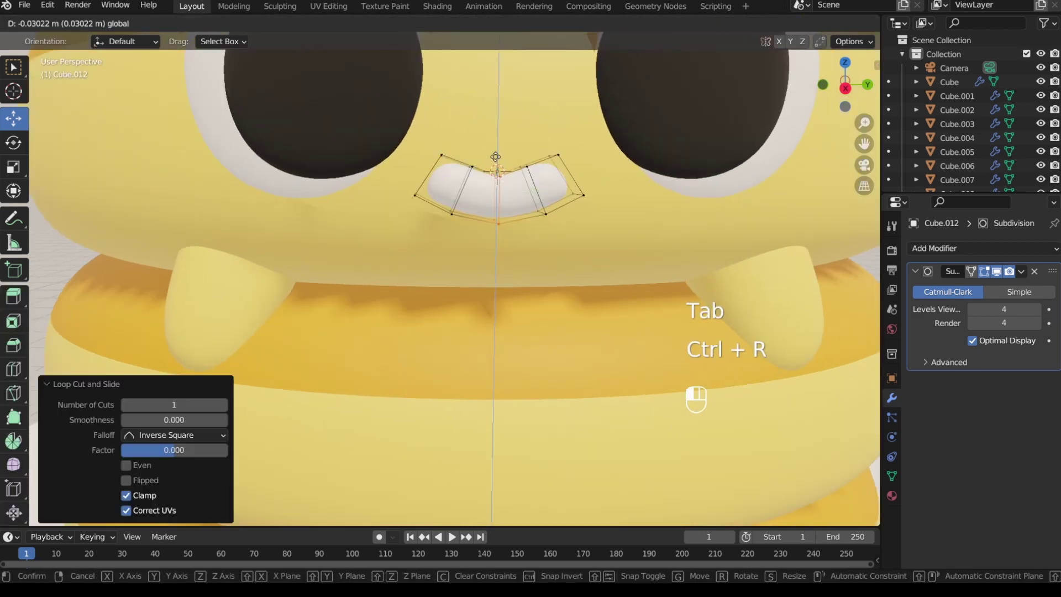
Step: Lower the mouth's three middle vertex columns slightly along global Z to deepen the smile curve
{"action": "key", "text": "1"}
{"action": "key", "text": "b"}
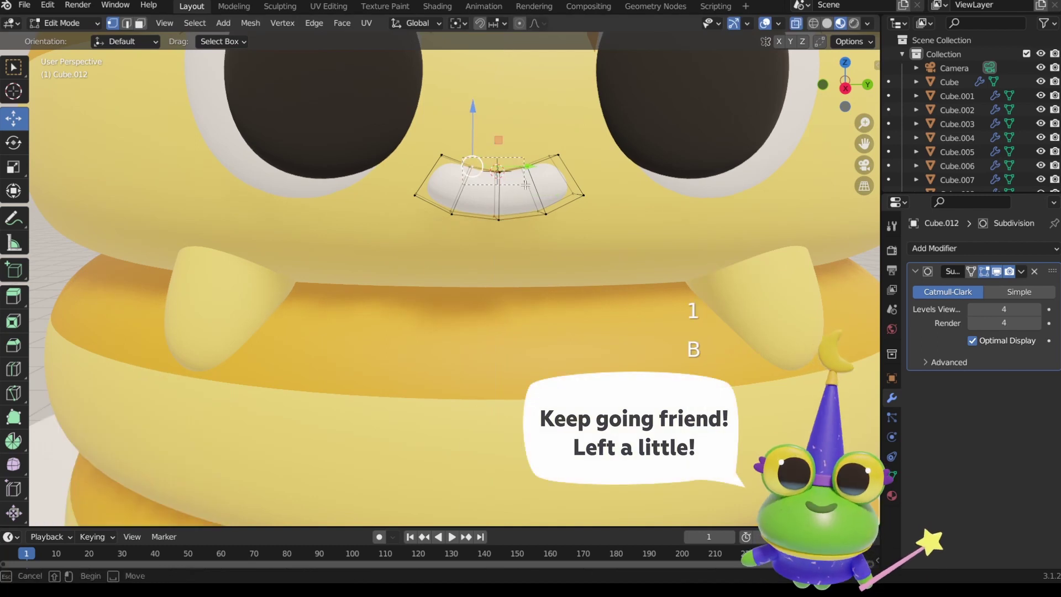
{"action": "key", "text": "b"}
{"action": "left_click_drag", "start_coordinate": [443, 188], "coordinate": [558, 232]}
{"action": "key", "text": "g"}
{"action": "key", "text": "z"}
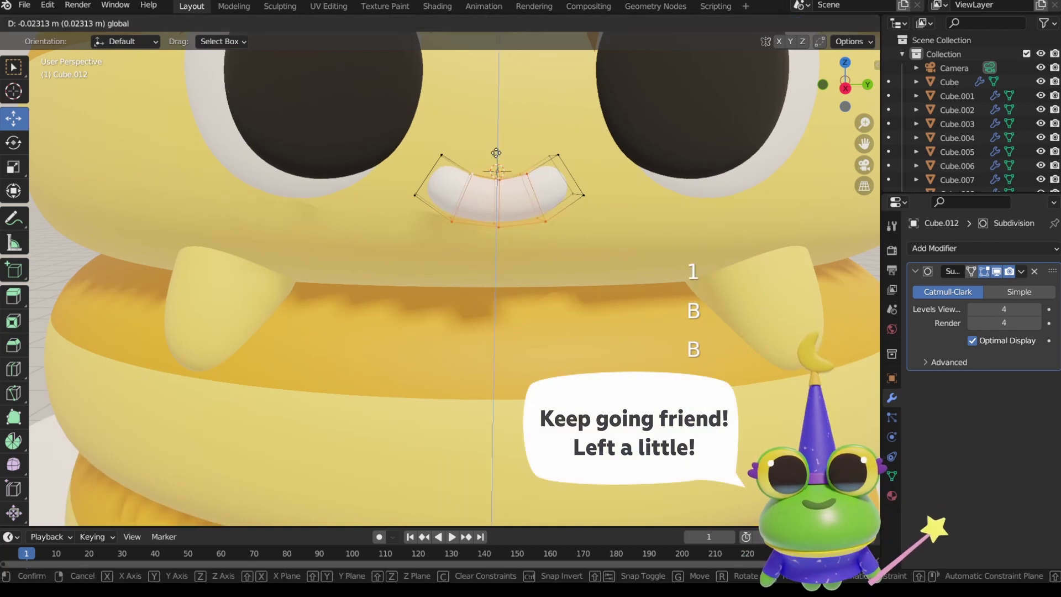
{"action": "left_click", "coordinate": [495, 156]}
{"action": "key", "text": "Tab"}
Step: Center the smile between the big eyes by moving it 0.024 m along Y, raise it slightly, and enlarge it to 1.073
{"action": "scroll", "coordinate": [486, 233], "scroll_direction": "down", "scroll_amount": 5}
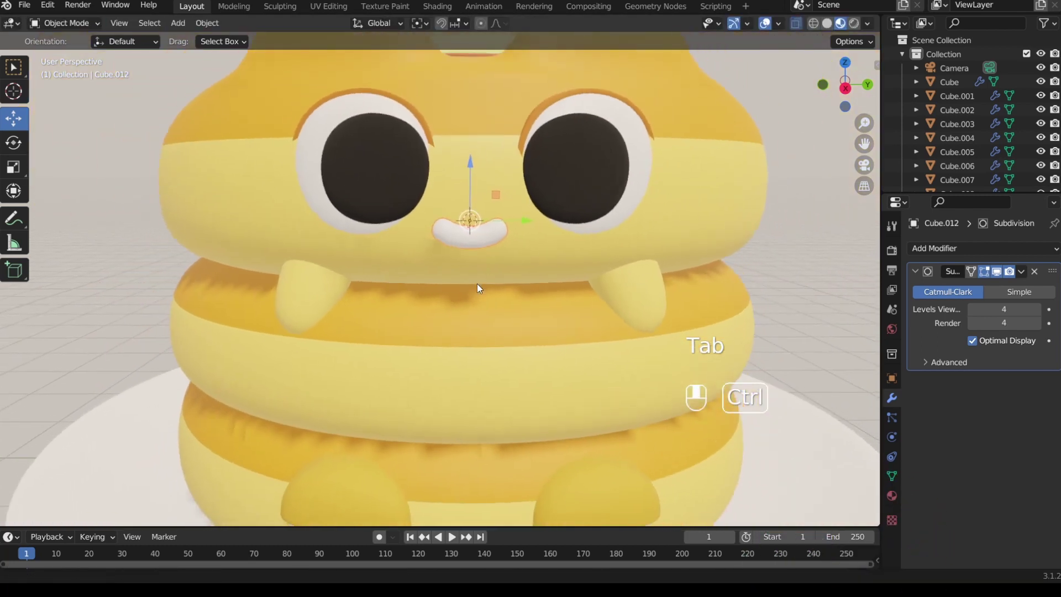
{"action": "left_click_drag", "start_coordinate": [517, 224], "coordinate": [522, 224]}
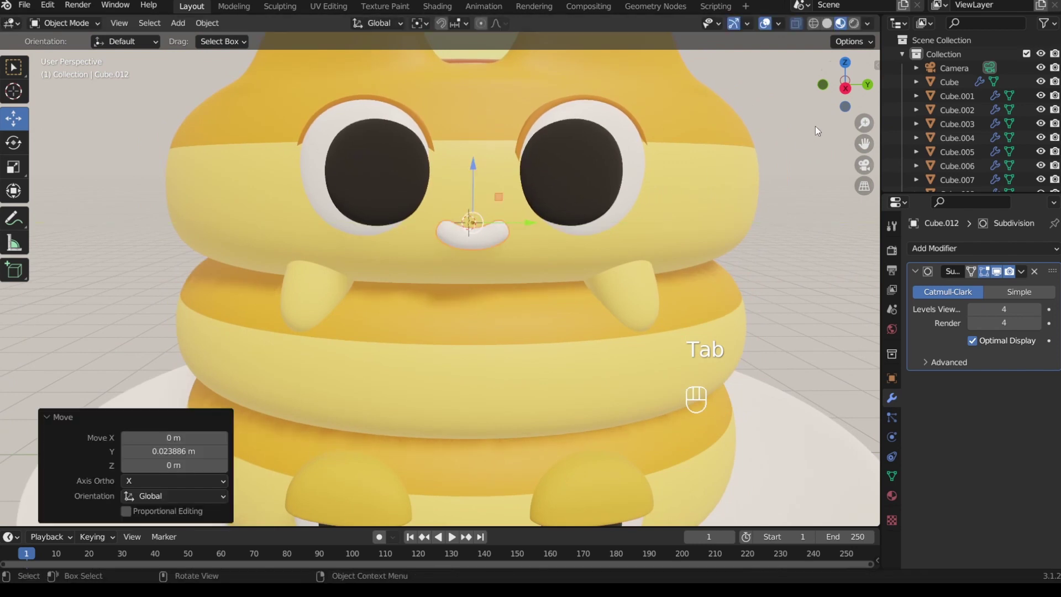
{"action": "left_click", "coordinate": [845, 89]}
{"action": "left_click_drag", "start_coordinate": [462, 164], "coordinate": [463, 144]}
{"action": "key", "text": "s"}
{"action": "left_click", "coordinate": [612, 389]}
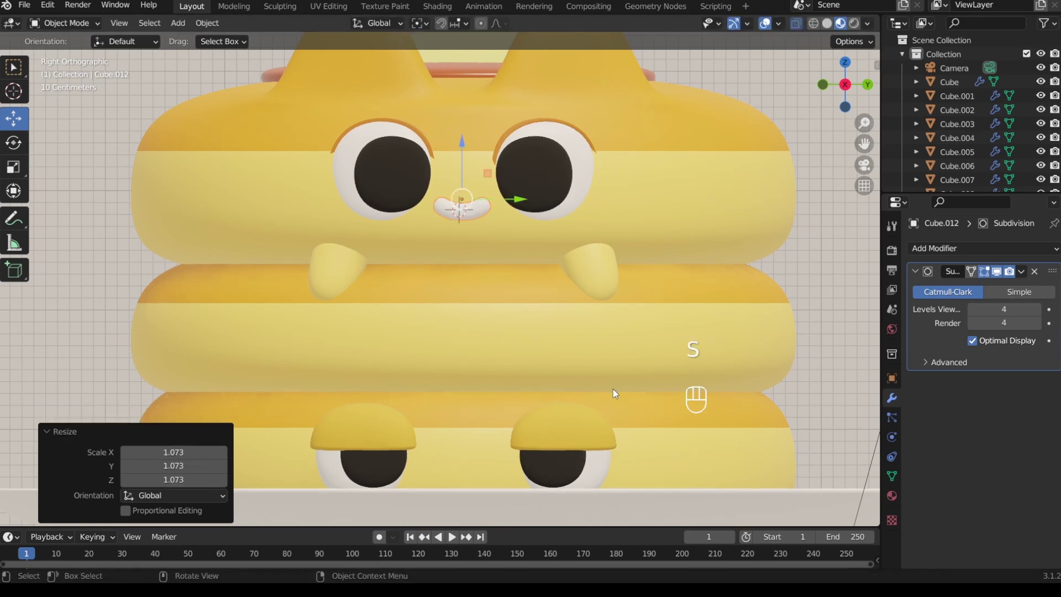
Step: Give the smile a new material with brown base color H 0.033, S 0.986, V 0.275 and roughness 0.867
{"action": "left_click", "coordinate": [891, 496]}
{"action": "left_click", "coordinate": [1004, 436]}
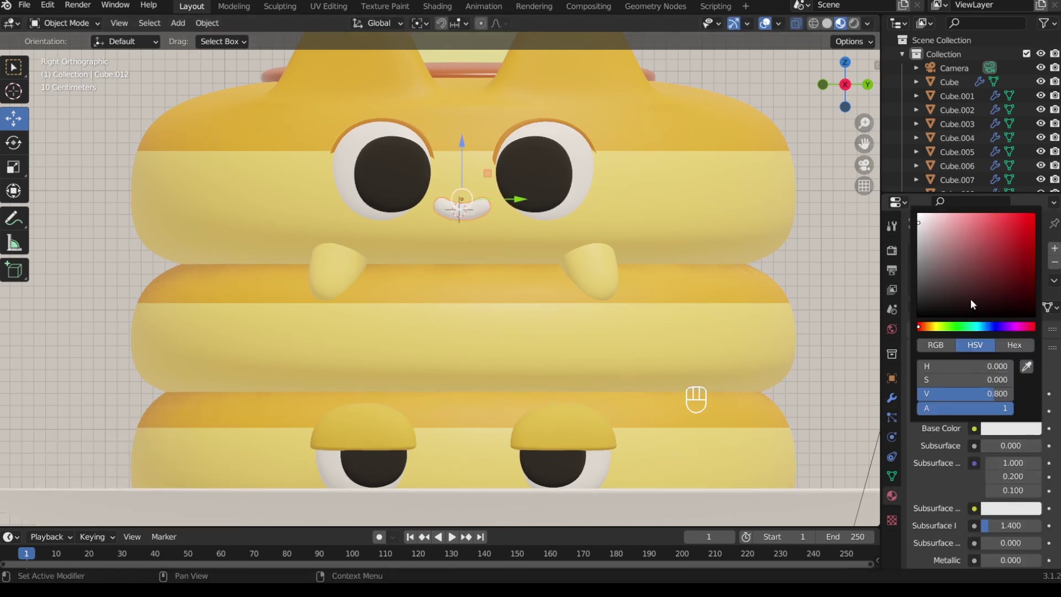
{"action": "left_click_drag", "start_coordinate": [922, 327], "coordinate": [926, 330]}
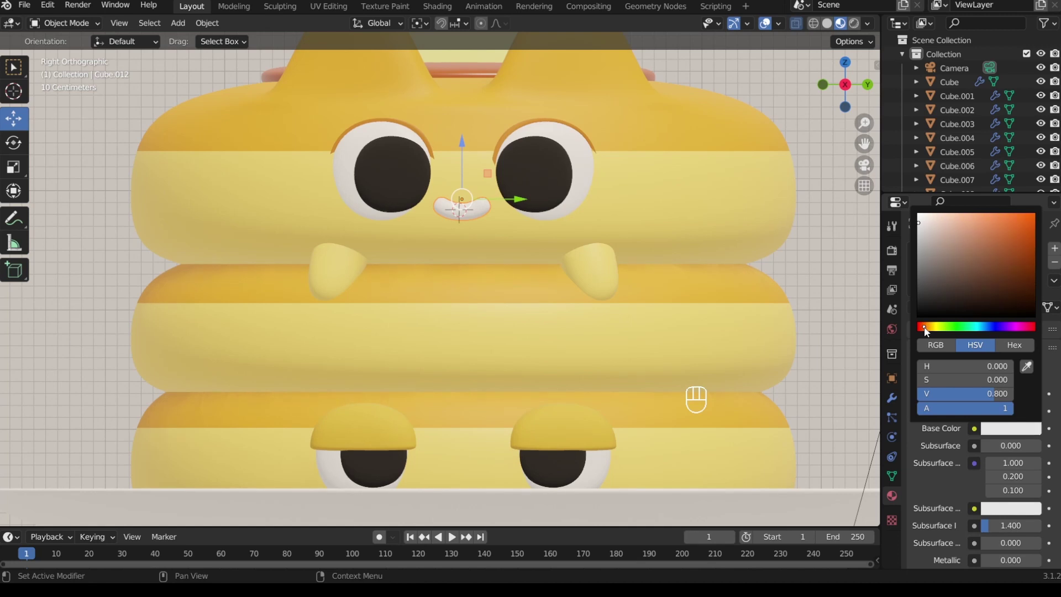
{"action": "left_click", "coordinate": [1013, 245]}
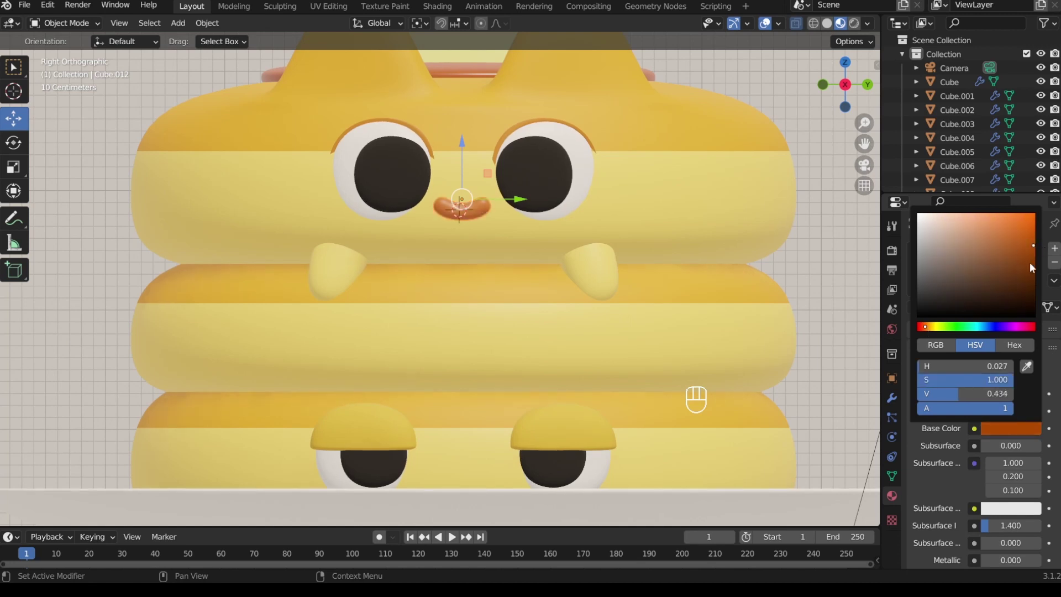
{"action": "scroll", "coordinate": [974, 403], "scroll_direction": "down", "scroll_amount": 8}
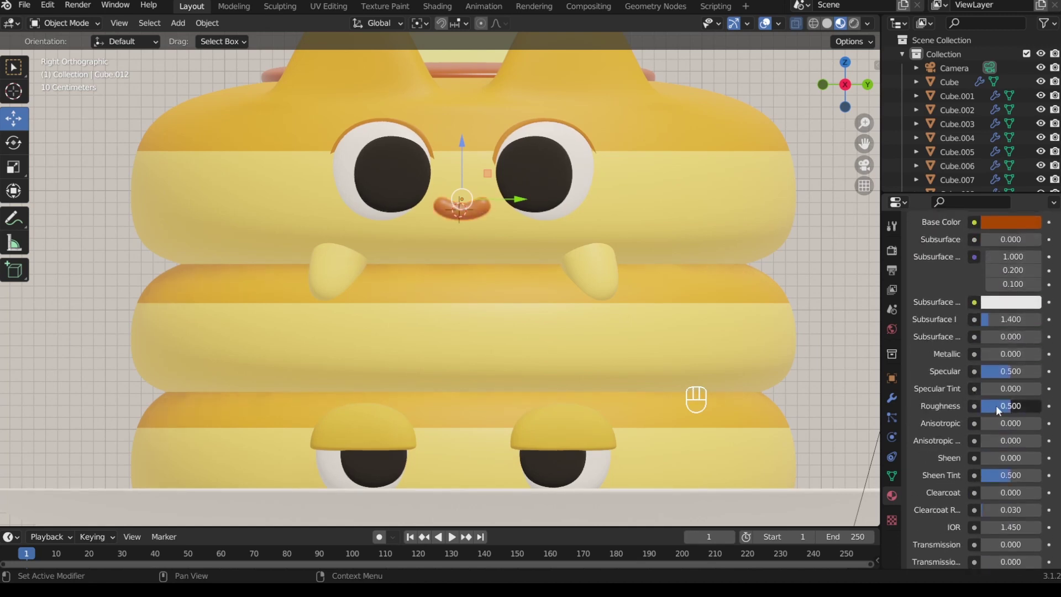
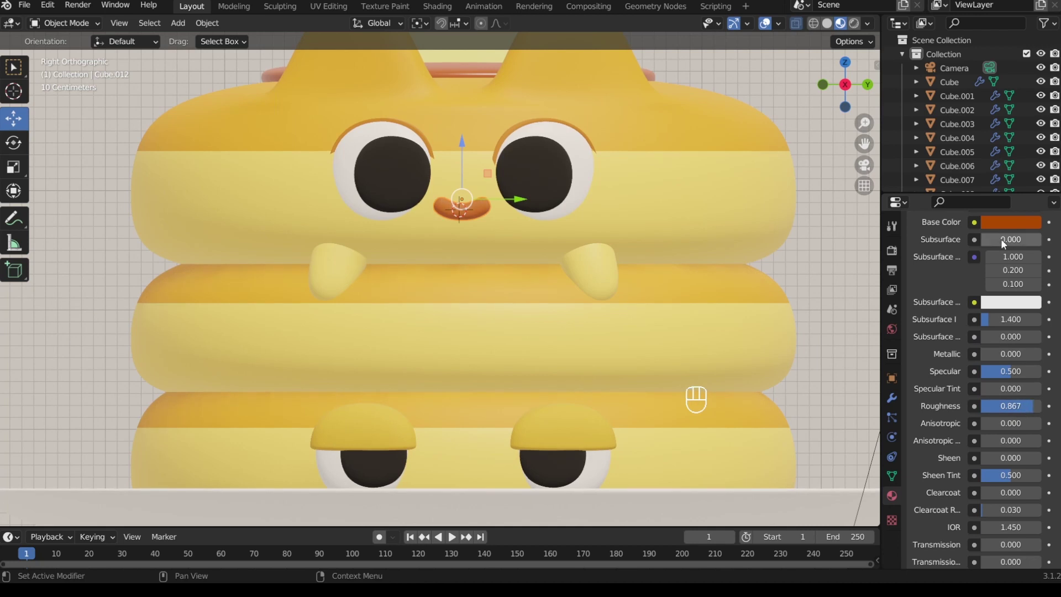
{"action": "left_click", "coordinate": [1004, 223]}
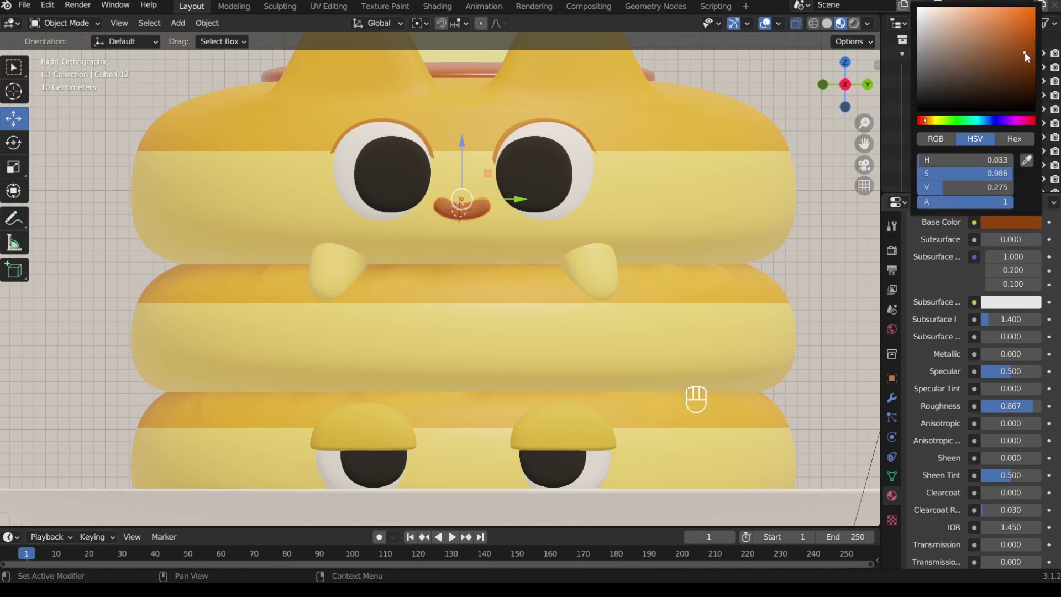
Step: Thin the smile along global X and push it 0.003 m back into the pancake
{"action": "middle_click_drag", "start_coordinate": [688, 180], "coordinate": [606, 360]}
{"action": "key", "text": "s"}
{"action": "key", "text": "x"}
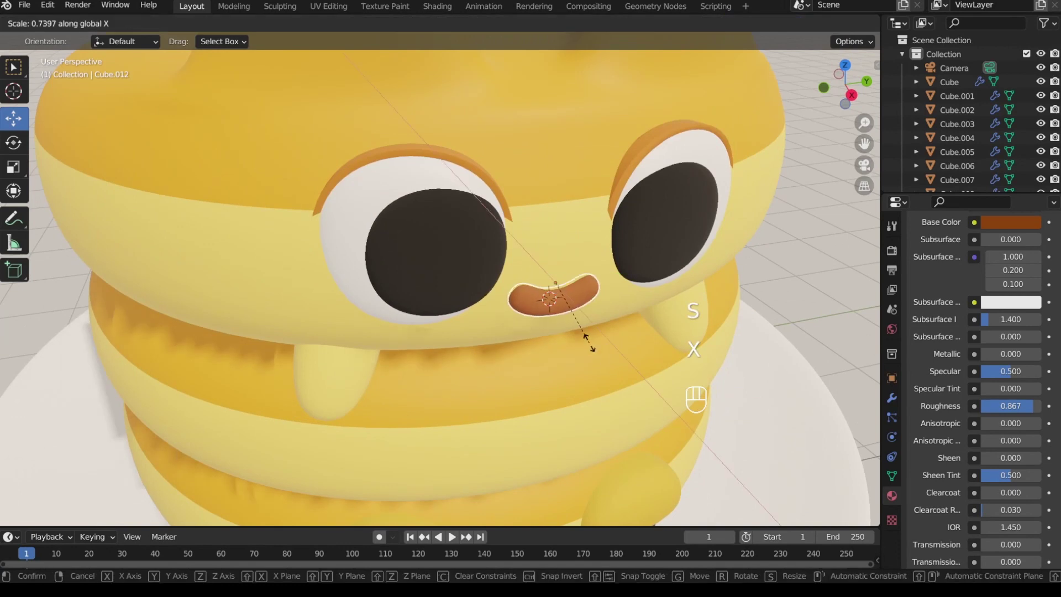
{"action": "left_click", "coordinate": [585, 327]}
{"action": "left_click_drag", "start_coordinate": [578, 308], "coordinate": [572, 307]}
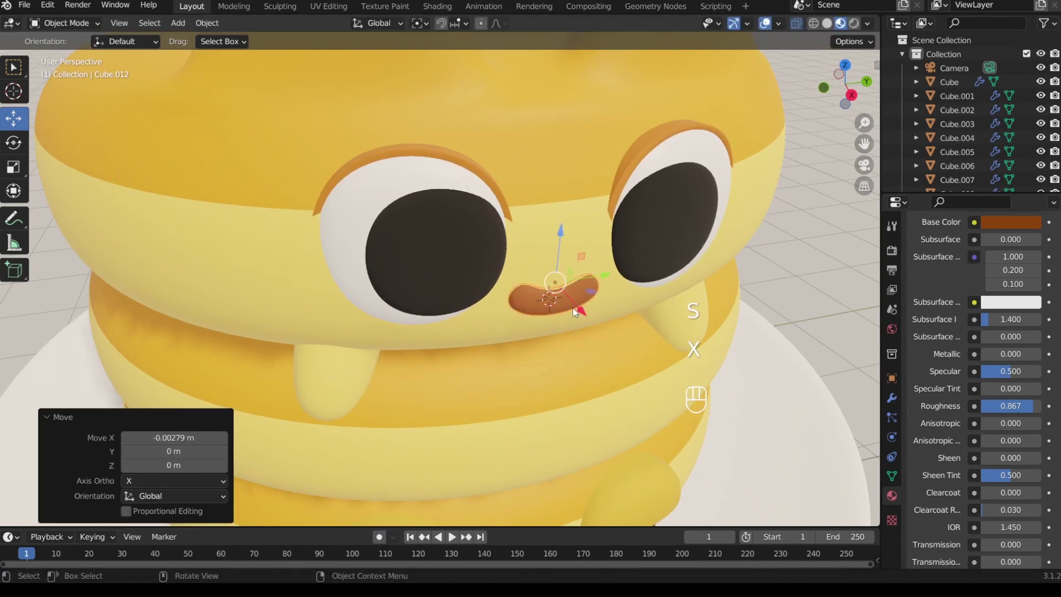
Step: Duplicate the smile and lower the copy 2.219 m along Z, between the eyes of the bottom pancake
{"action": "middle_click_drag", "start_coordinate": [567, 354], "coordinate": [527, 366]}
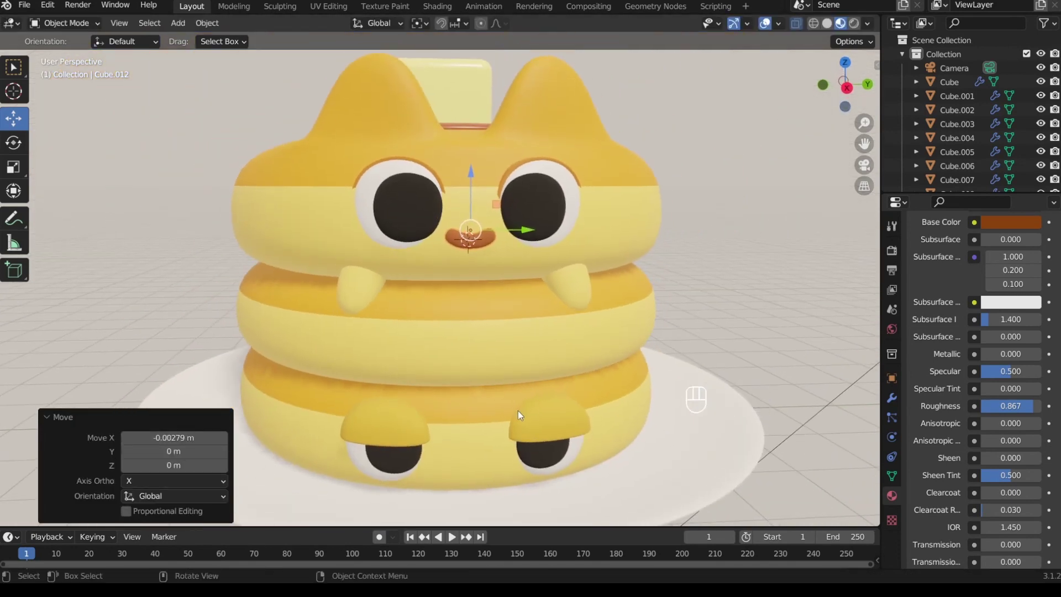
{"action": "middle_click_drag", "start_coordinate": [515, 413], "coordinate": [545, 330], "text": "shift"}
{"action": "key", "text": "shift+d"}
{"action": "key", "text": "shift+Return"}
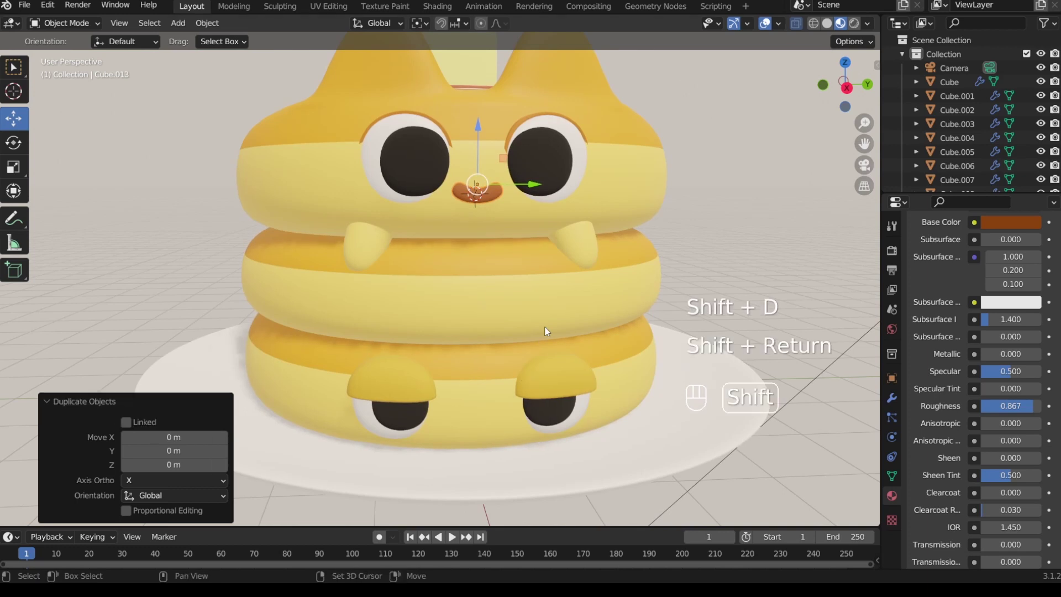
{"action": "left_click_drag", "start_coordinate": [472, 140], "coordinate": [466, 363]}
{"action": "middle_click_drag", "start_coordinate": [485, 430], "coordinate": [474, 338], "text": "shift"}
{"action": "middle_click_drag", "start_coordinate": [476, 392], "coordinate": [497, 311], "text": "ctrl"}
Step: Mirror the bottom mouth along global Z into a frown, then reposition it 0.212 m lower and 0.005 m back along X
{"action": "key", "text": "ctrl+m"}
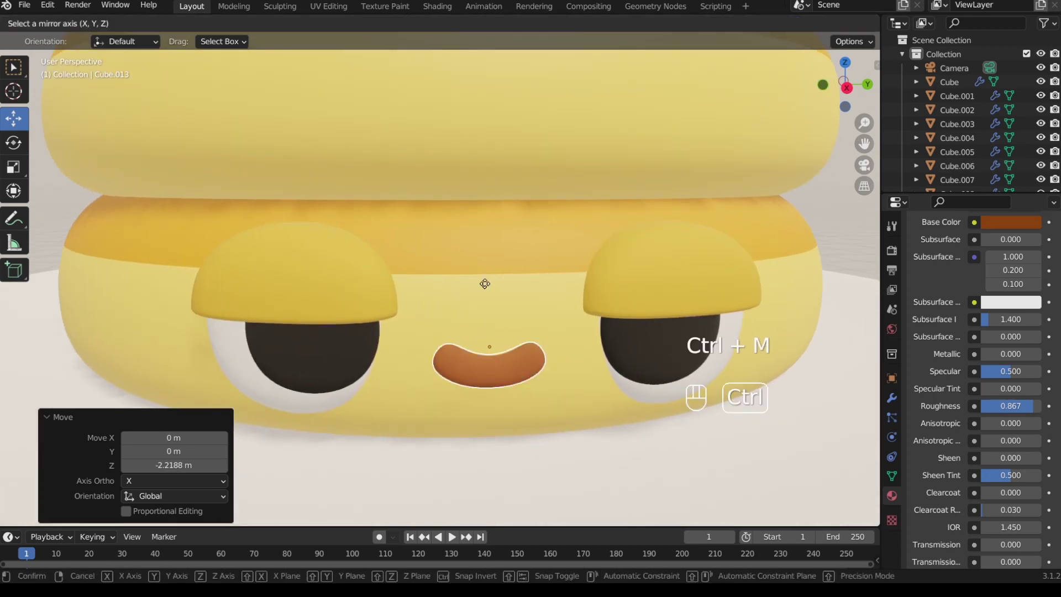
{"action": "key", "text": "z"}
{"action": "key", "text": "Return"}
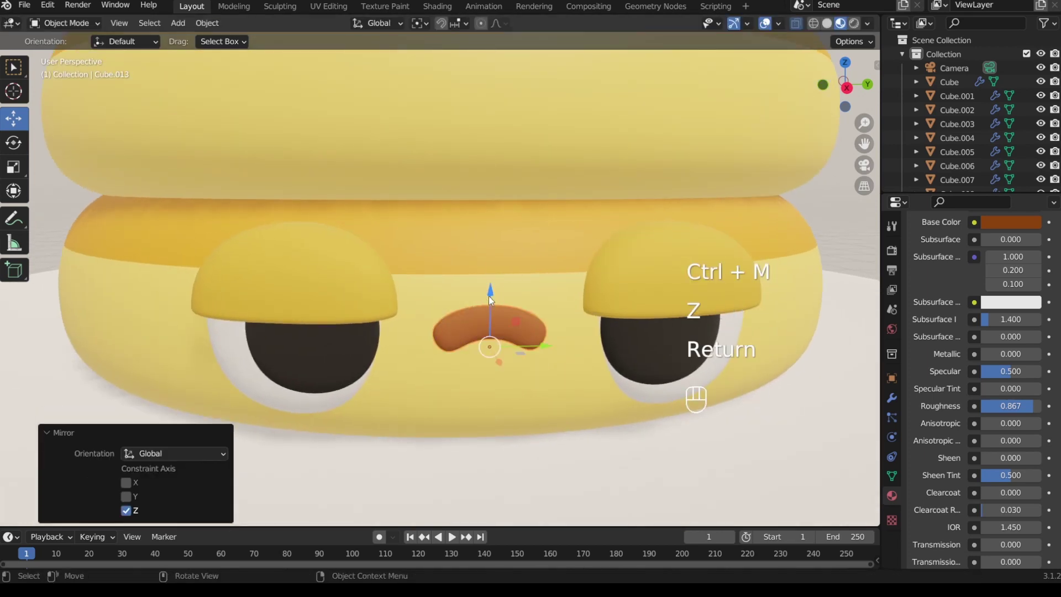
{"action": "left_click_drag", "start_coordinate": [488, 297], "coordinate": [496, 410]}
{"action": "key", "text": "g"}
{"action": "key", "text": "x"}
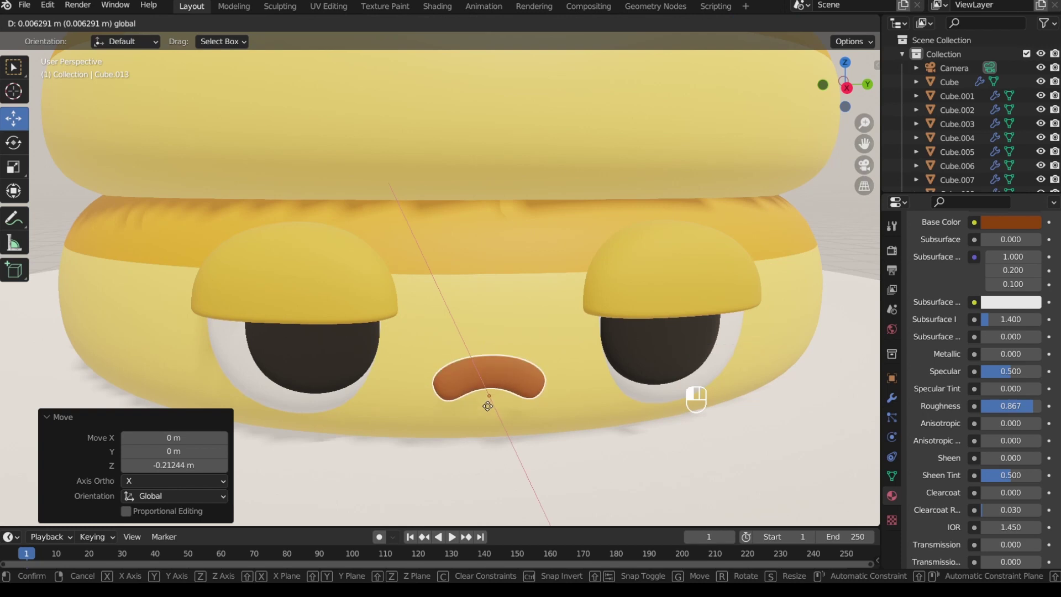
{"action": "left_click", "coordinate": [487, 405]}
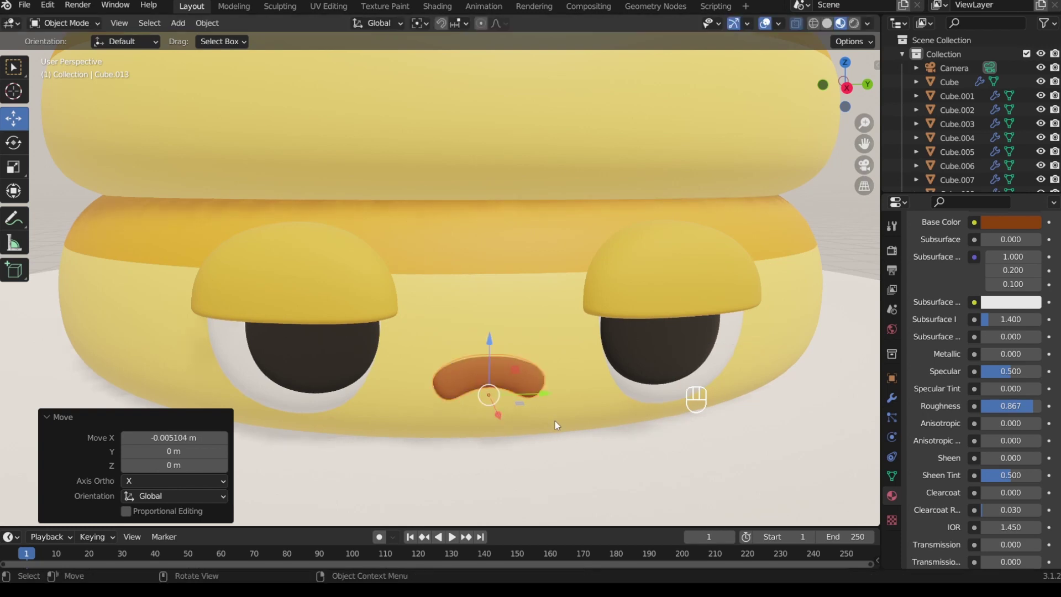
Step: Widen the frown by 1.145 along global Y and save the file
{"action": "key", "text": "s"}
{"action": "key", "text": "y"}
{"action": "left_click", "coordinate": [561, 425]}
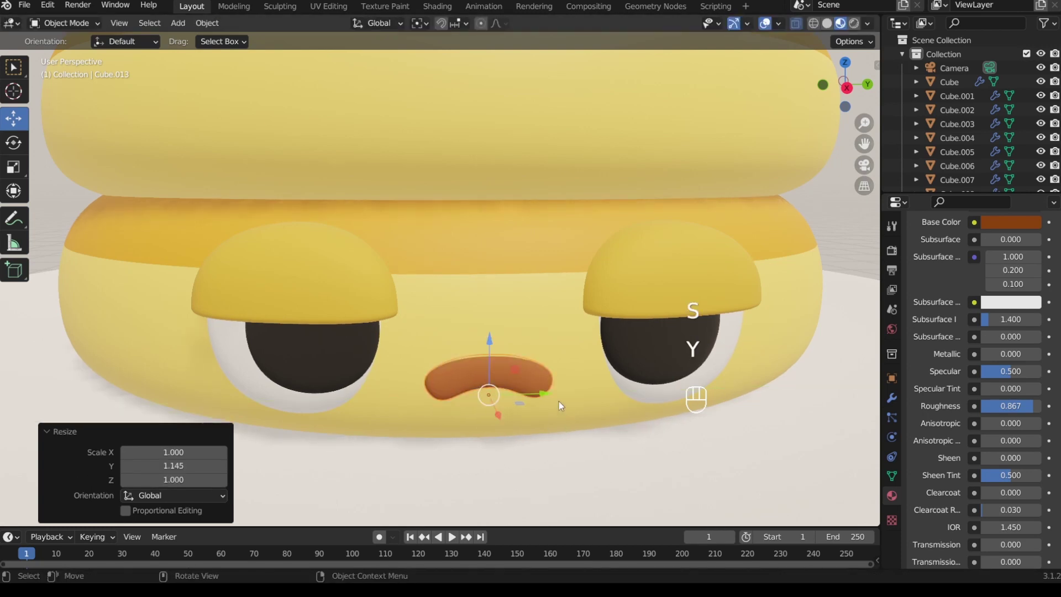
{"action": "middle_click_drag", "start_coordinate": [500, 246], "coordinate": [475, 353], "text": "ctrl"}
{"action": "key", "text": "ctrl+s"}
Step: Duplicate the top smile, lower the copy onto the middle pancake, and shift it -0.503 m along Y
{"action": "middle_click_drag", "start_coordinate": [442, 251], "coordinate": [456, 337], "text": "shift"}
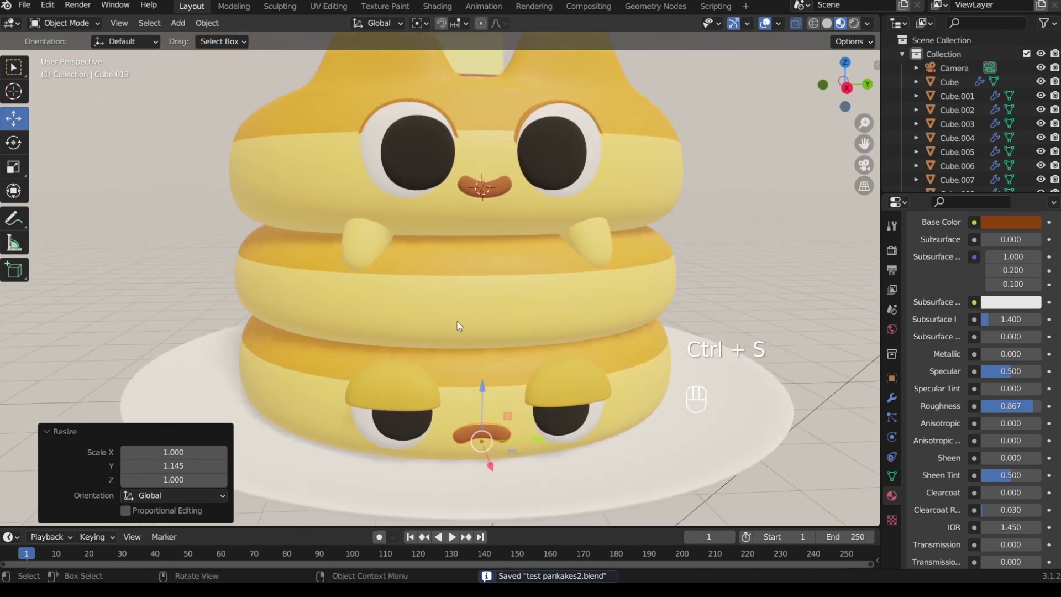
{"action": "left_click", "coordinate": [481, 191]}
{"action": "key", "text": "shift+d"}
{"action": "key", "text": "shift+Return"}
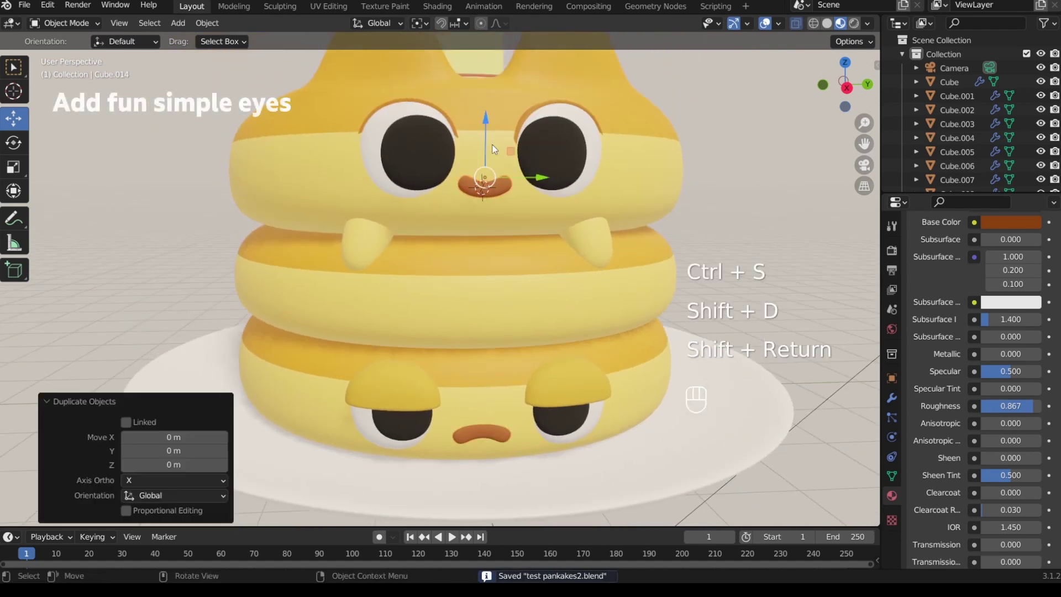
{"action": "left_click_drag", "start_coordinate": [486, 138], "coordinate": [474, 253]}
{"action": "scroll", "coordinate": [491, 266], "scroll_direction": "up", "scroll_amount": 5}
{"action": "left_click_drag", "start_coordinate": [560, 319], "coordinate": [465, 333]}
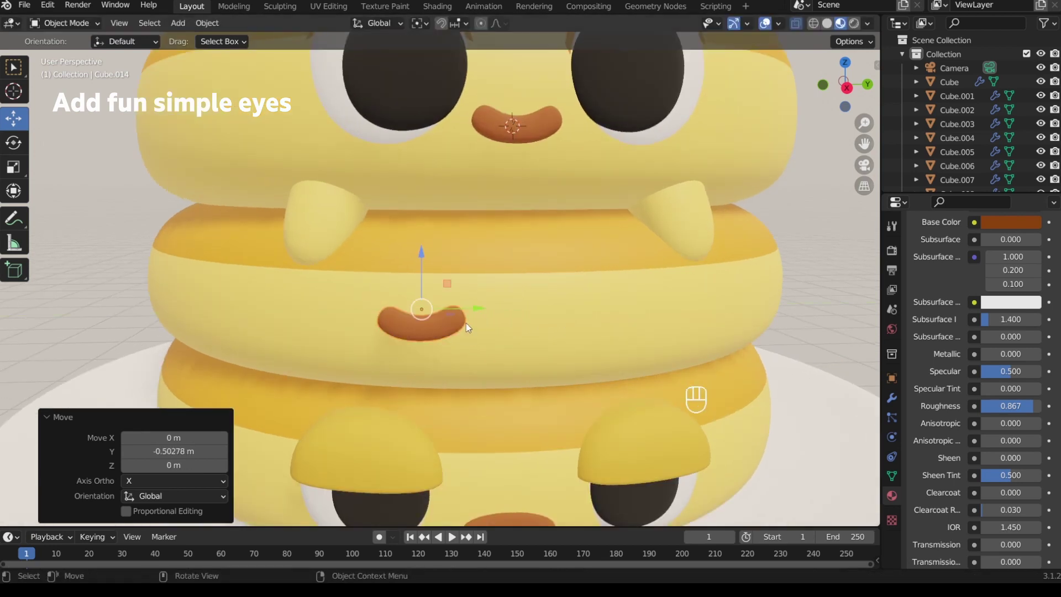
Step: Mirror the middle pancake's curved piece along global Z to form a simple arched eye
{"action": "key", "text": "ctrl+m"}
{"action": "key", "text": "z"}
{"action": "key", "text": "Return"}
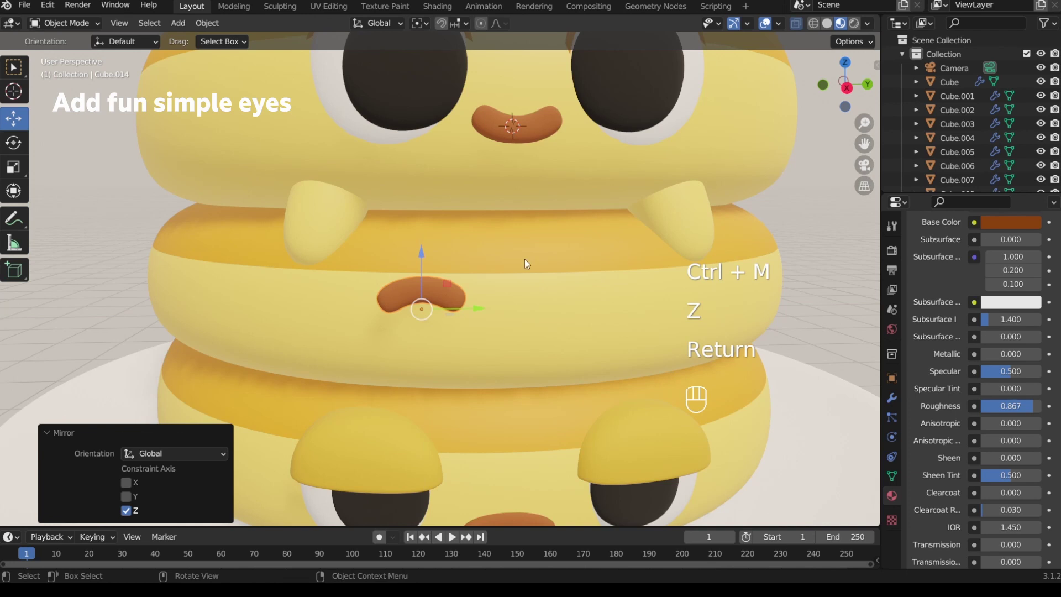
Step: Add a Mirror modifier to the arched eye, mirroring across Y only with the pancake Cube.001 as mirror object
{"action": "left_click", "coordinate": [893, 393]}
{"action": "left_click", "coordinate": [930, 248]}
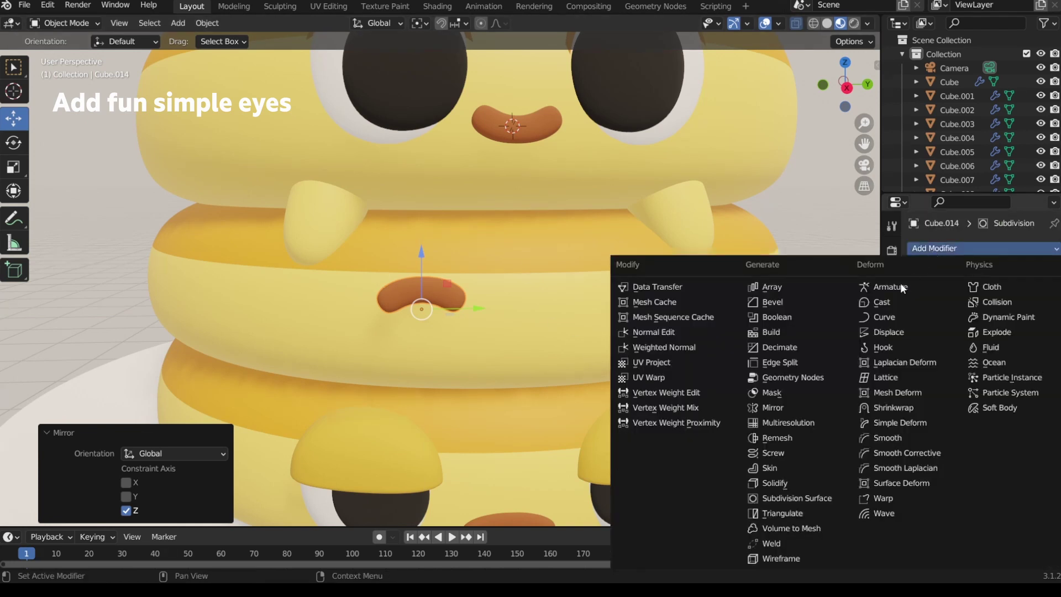
{"action": "left_click", "coordinate": [772, 407]}
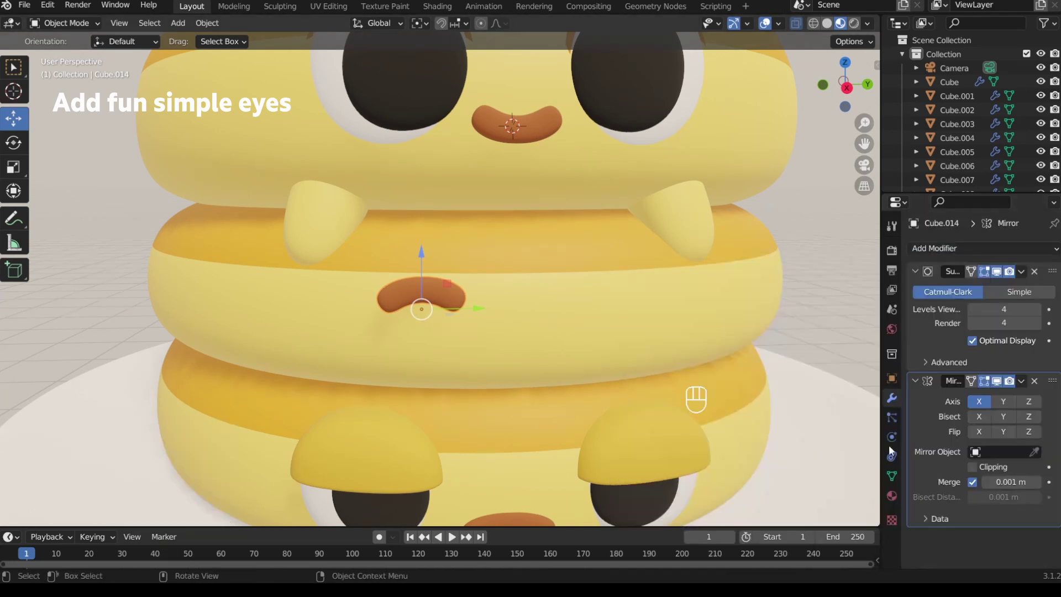
{"action": "left_click", "coordinate": [1033, 452]}
{"action": "left_click", "coordinate": [632, 295]}
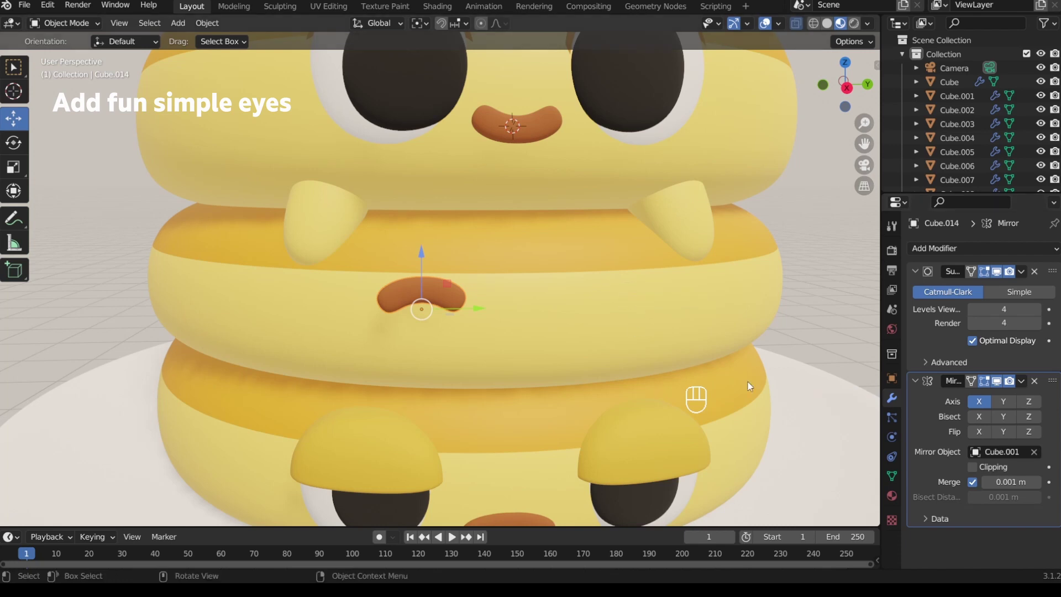
{"action": "left_click", "coordinate": [1004, 402]}
Step: Reposition the inner vertices of the arched eye's mesh vertically and scale them along Y to reshape the arch
{"action": "scroll", "coordinate": [427, 280], "scroll_direction": "up", "scroll_amount": 4}
{"action": "key", "text": "Tab"}
{"action": "key", "text": "1"}
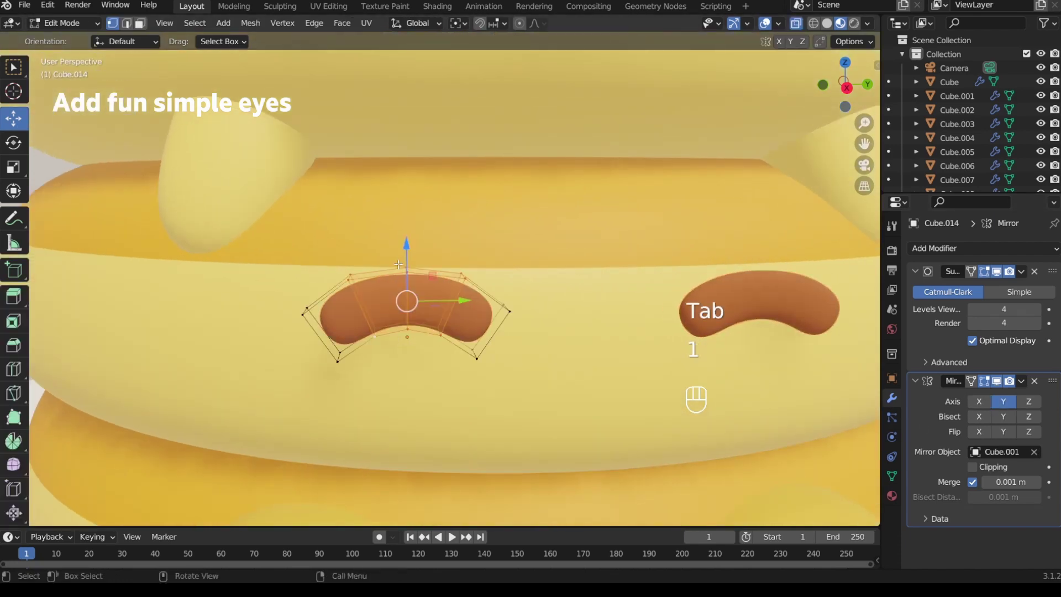
{"action": "key", "text": "b"}
{"action": "left_click_drag", "start_coordinate": [466, 297], "coordinate": [465, 296]}
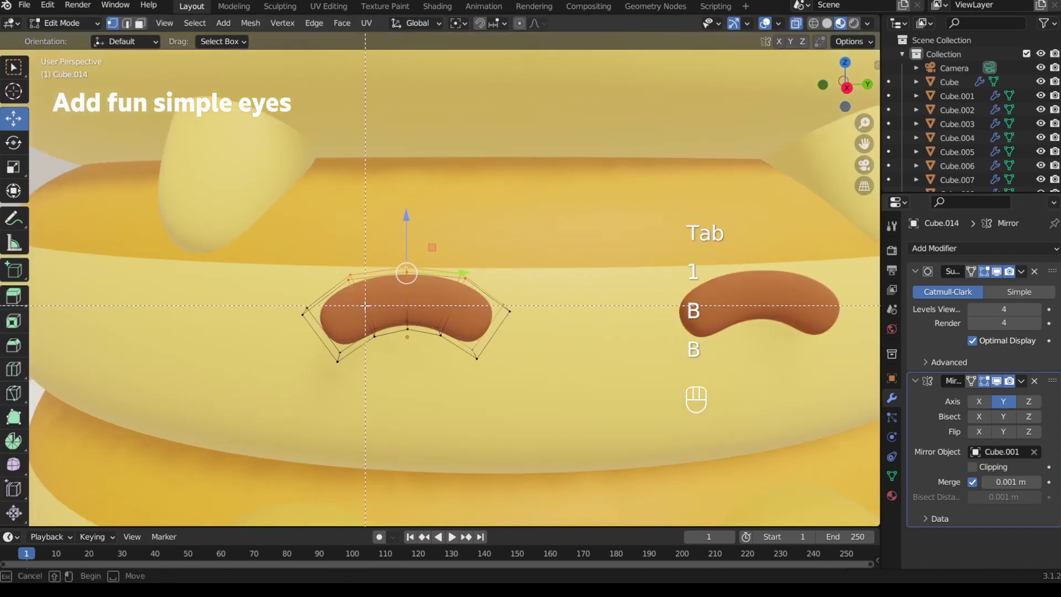
{"action": "left_click_drag", "start_coordinate": [406, 239], "coordinate": [422, 326]}
{"action": "key", "text": "s"}
{"action": "key", "text": "y"}
{"action": "left_click", "coordinate": [496, 336]}
Step: Raise the centre loop of the arched eye's mesh about 0.027 m along Z
{"action": "left_click", "coordinate": [394, 236]}
{"action": "key", "text": "b"}
{"action": "left_click_drag", "start_coordinate": [406, 216], "coordinate": [405, 207]}
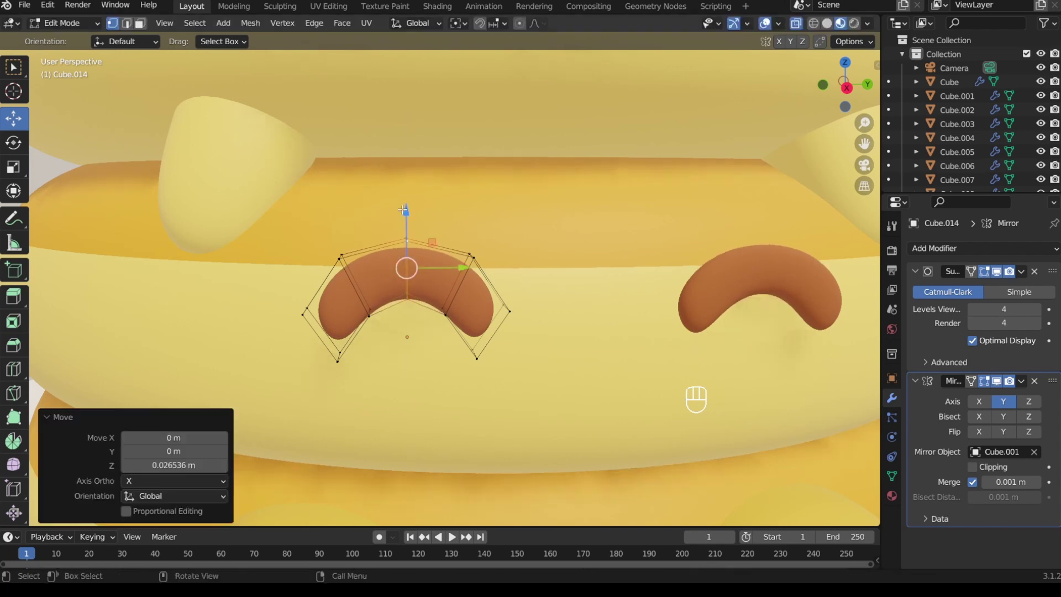
Step: Lower the arched eyes 0.1345 m along Z and enlarge them uniformly by 1.551
{"action": "key", "text": "Tab"}
{"action": "middle_click_drag", "start_coordinate": [426, 332], "coordinate": [471, 320]}
{"action": "left_click_drag", "start_coordinate": [562, 272], "coordinate": [589, 372]}
{"action": "left_click", "coordinate": [854, 87]}
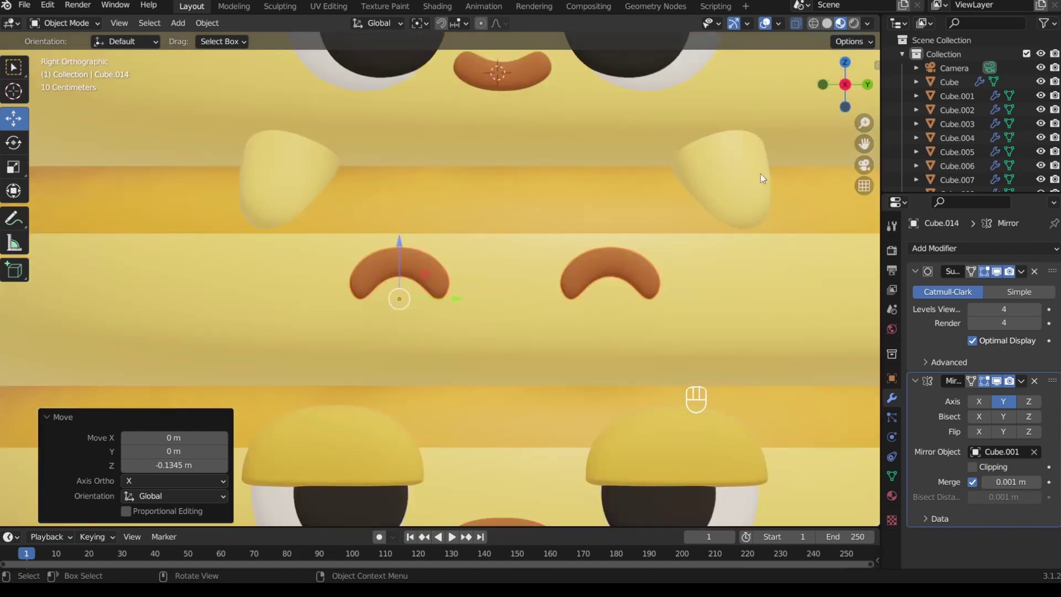
{"action": "scroll", "coordinate": [469, 328], "scroll_direction": "down", "scroll_amount": 5}
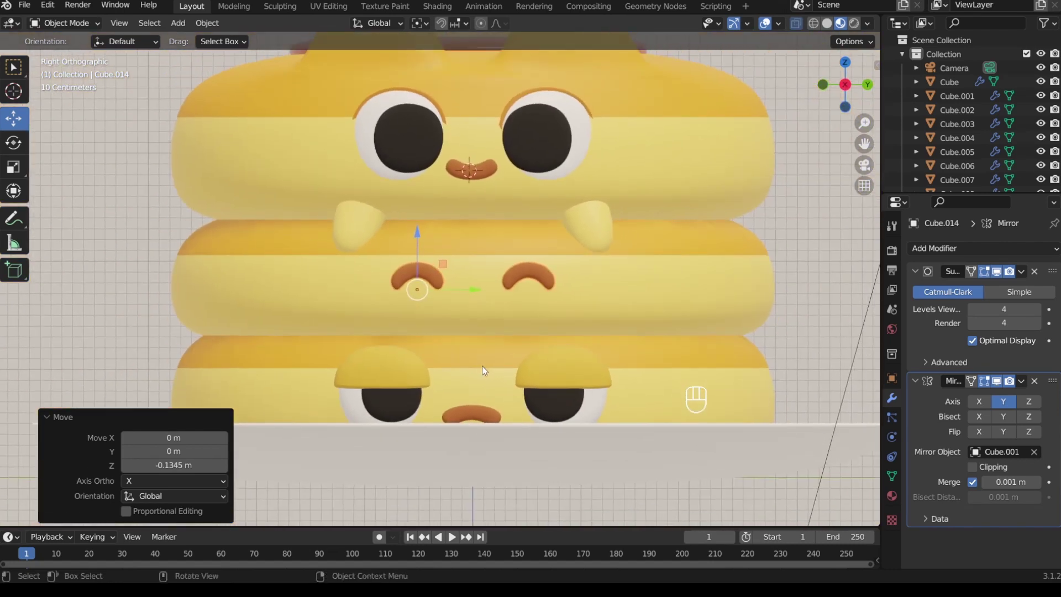
{"action": "key", "text": "s"}
{"action": "left_click", "coordinate": [532, 395]}
Step: Nudge the enlarged eyes slightly down and shift them 0.056 m along Y, closer together
{"action": "scroll", "coordinate": [475, 326], "scroll_direction": "up", "scroll_amount": 1}
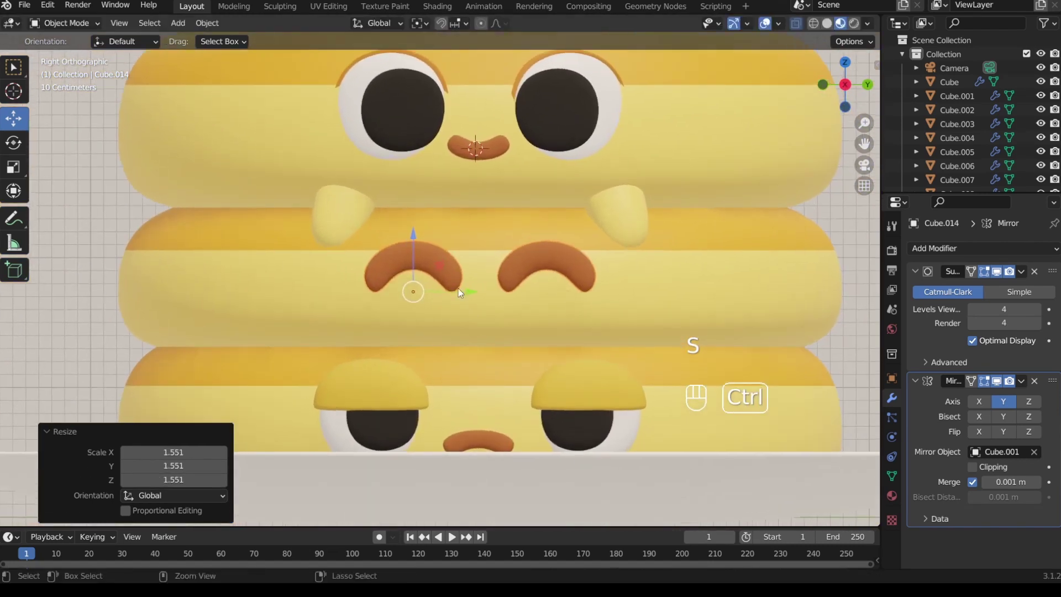
{"action": "left_click_drag", "start_coordinate": [414, 252], "coordinate": [415, 257]}
{"action": "left_click_drag", "start_coordinate": [466, 297], "coordinate": [474, 297]}
Step: Rescale the arched eyes, flattening them slightly along Z and enlarging by 1.111, and shift them -0.0215 m along Y
{"action": "key", "text": "s"}
{"action": "key", "text": "z"}
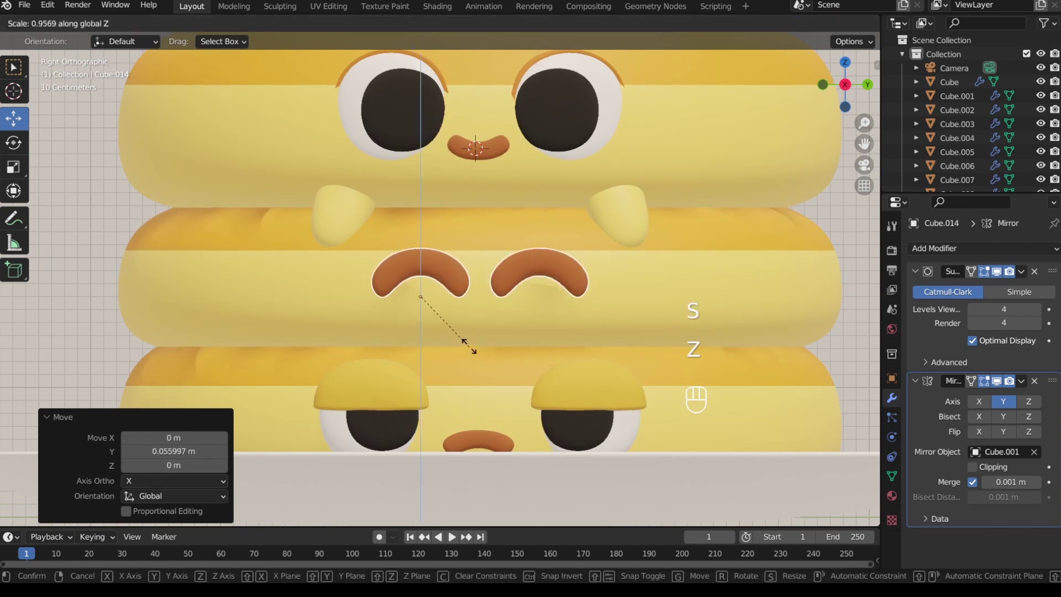
{"action": "left_click", "coordinate": [462, 337]}
{"action": "key", "text": "s"}
{"action": "left_click", "coordinate": [471, 345]}
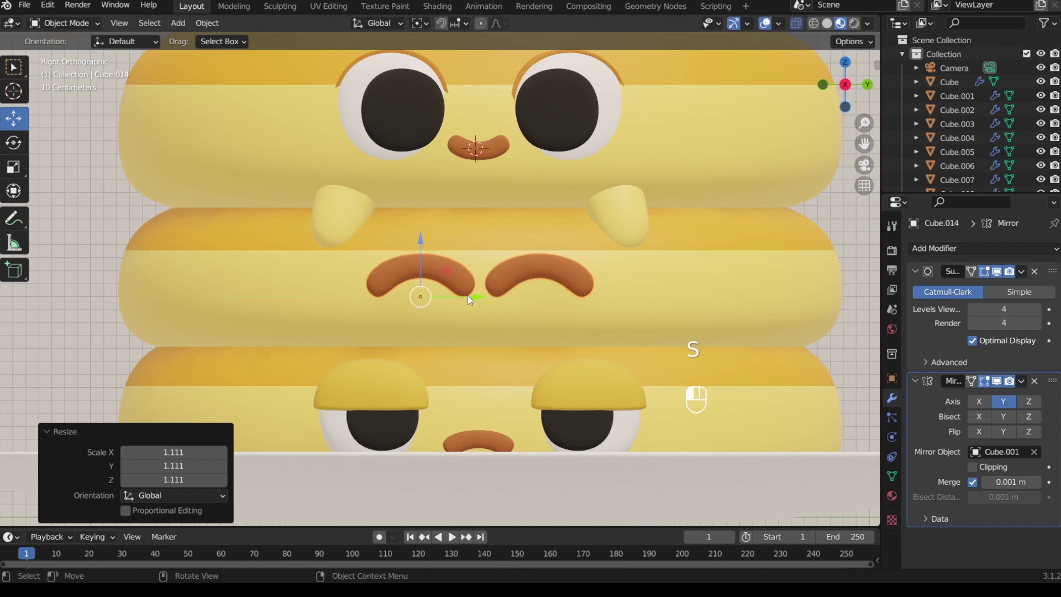
{"action": "left_click_drag", "start_coordinate": [468, 295], "coordinate": [464, 296]}
Step: Give the arched eyes their own copy of the brown material with a darker, redder base color
{"action": "left_click", "coordinate": [890, 497]}
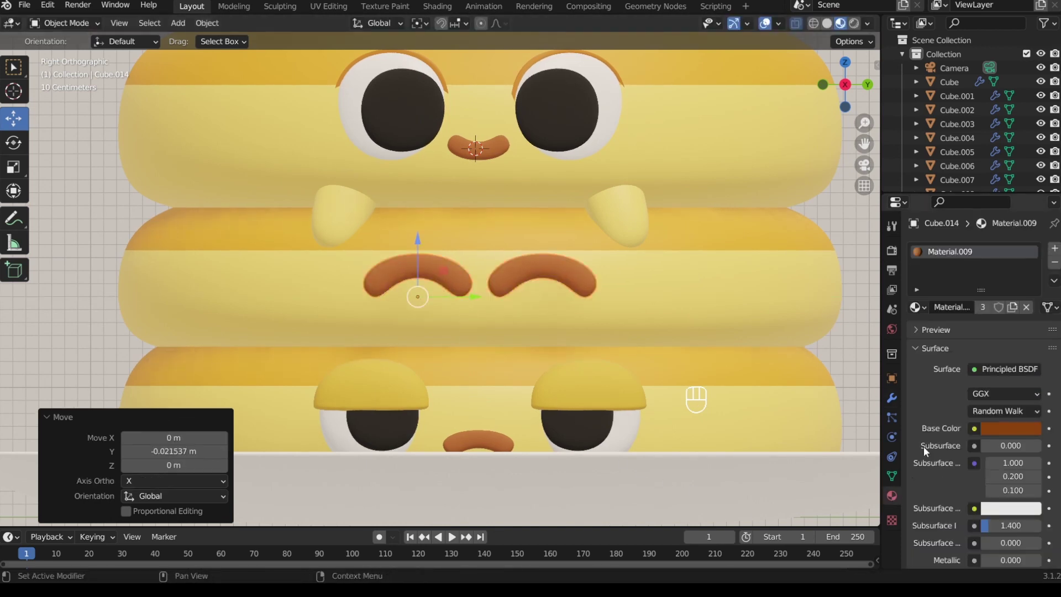
{"action": "left_click", "coordinate": [1001, 429]}
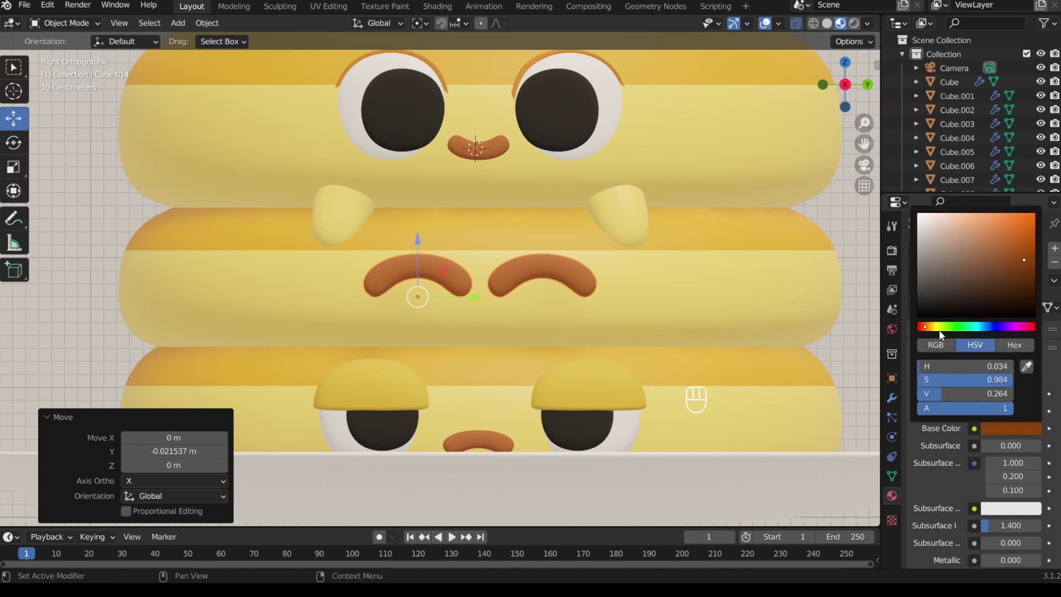
{"action": "left_click", "coordinate": [924, 327]}
{"action": "left_click_drag", "start_coordinate": [1023, 268], "coordinate": [1025, 273]}
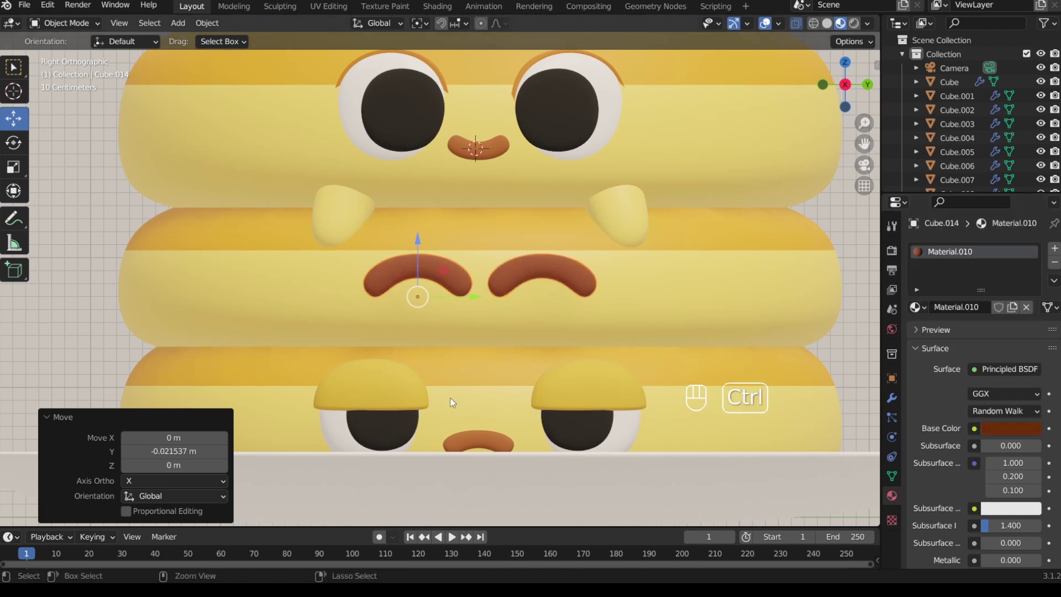
Step: Raise the centre of the arched eye's mesh along Z to adjust its curve
{"action": "scroll", "coordinate": [387, 293], "scroll_direction": "up", "scroll_amount": 3}
{"action": "key", "text": "Tab"}
{"action": "key", "text": "1"}
{"action": "key", "text": "b"}
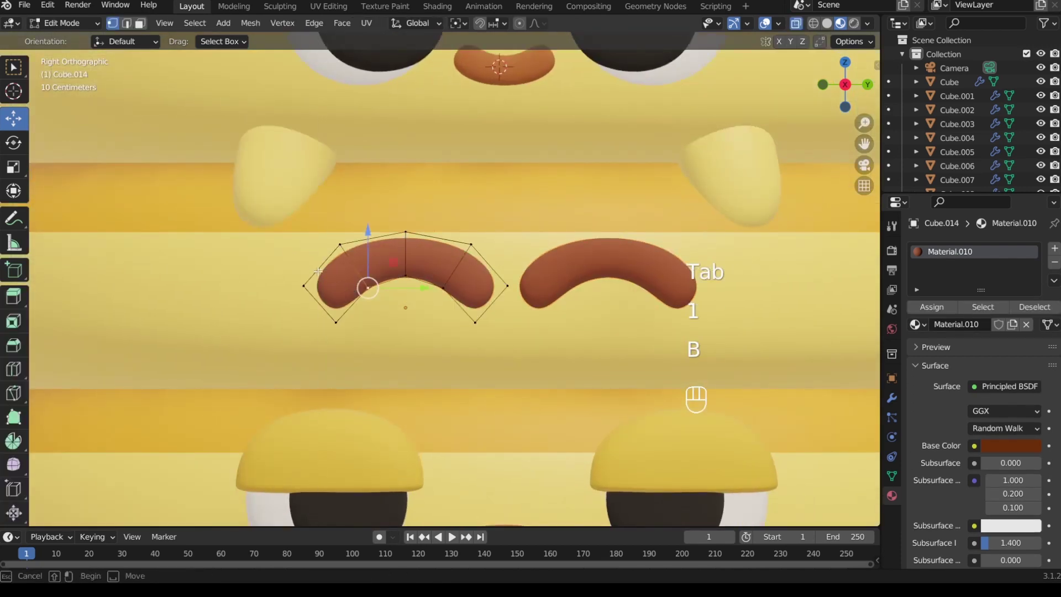
{"action": "left_click_drag", "start_coordinate": [476, 370], "coordinate": [476, 370]}
{"action": "left_click_drag", "start_coordinate": [406, 248], "coordinate": [403, 186]}
{"action": "left_click", "coordinate": [405, 232]}
{"action": "key", "text": "Tab"}
Step: Rotate the arched eyes about Z to follow the pancake's curve and push them -0.024 m along global X
{"action": "middle_click_drag", "start_coordinate": [403, 186], "coordinate": [601, 393]}
{"action": "left_click_drag", "start_coordinate": [629, 412], "coordinate": [603, 408]}
{"action": "key", "text": "r"}
{"action": "key", "text": "z"}
{"action": "left_click", "coordinate": [624, 409]}
Step: Switch to Local orientation, move the arched eyes -0.009 m along local X, and save the file
{"action": "left_click", "coordinate": [379, 23]}
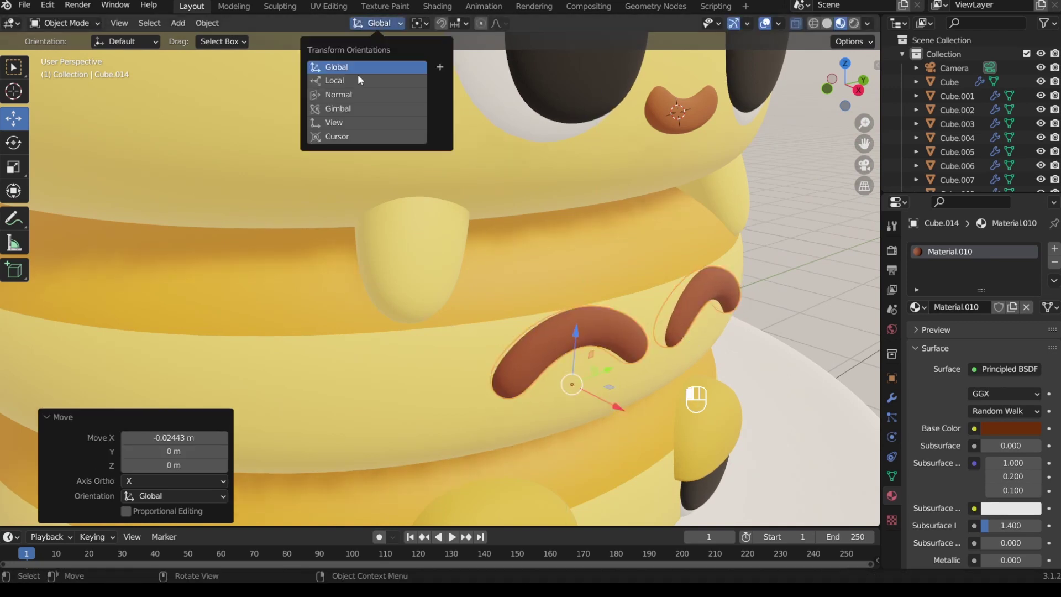
{"action": "left_click", "coordinate": [362, 81]}
{"action": "middle_click_drag", "start_coordinate": [587, 399], "coordinate": [629, 401]}
{"action": "left_click_drag", "start_coordinate": [629, 401], "coordinate": [620, 396]}
{"action": "middle_click_drag", "start_coordinate": [621, 397], "coordinate": [530, 332], "text": "ctrl"}
{"action": "key", "text": "ctrl+s"}
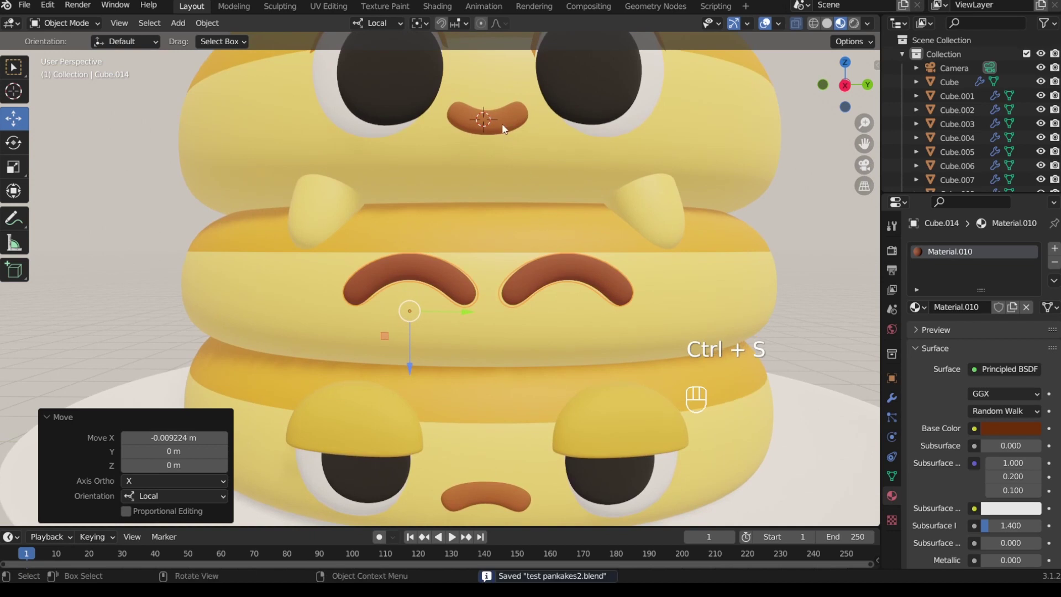
Step: Duplicate the top smile and lower the copy 1.2777 m along Z onto the middle pancake
{"action": "left_click", "coordinate": [509, 128]}
{"action": "left_click", "coordinate": [846, 86]}
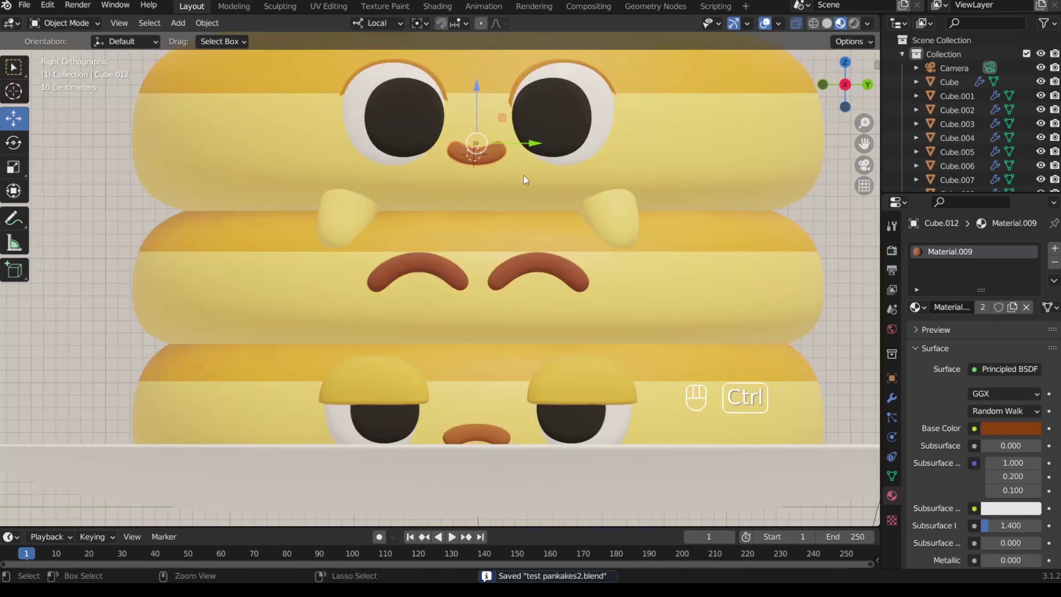
{"action": "middle_click_drag", "start_coordinate": [523, 174], "coordinate": [511, 264], "text": "ctrl"}
{"action": "key", "text": "shift+d"}
{"action": "key", "text": "shift+Return"}
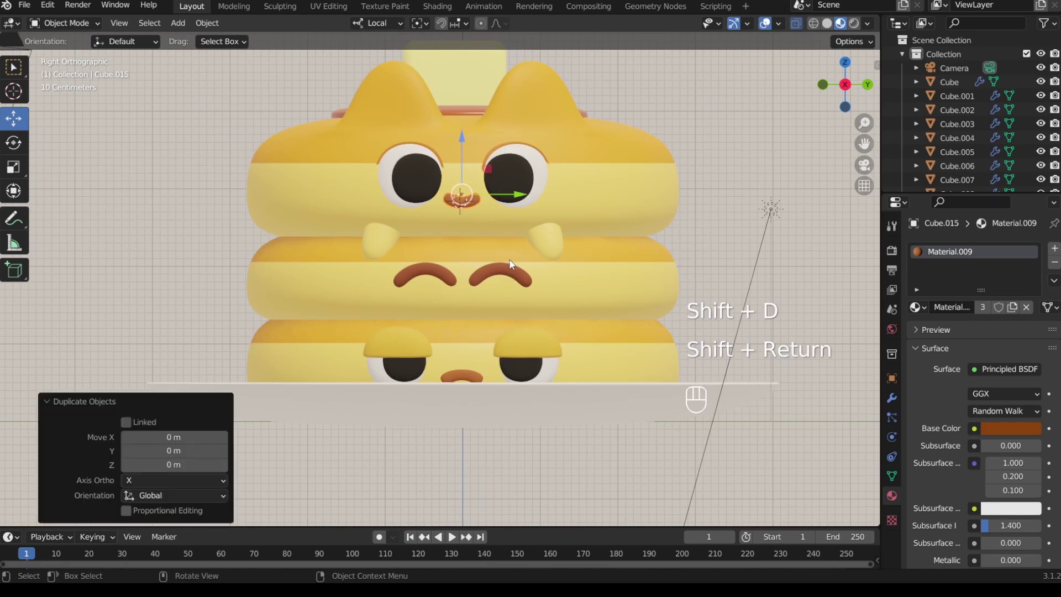
{"action": "middle_click_drag", "start_coordinate": [488, 223], "coordinate": [470, 128], "text": "ctrl"}
{"action": "left_click_drag", "start_coordinate": [464, 142], "coordinate": [464, 260]}
Step: Move the middle pancake's smile -0.012 m along local X and narrow it to 0.661 along local Y
{"action": "middle_click_drag", "start_coordinate": [464, 261], "coordinate": [490, 333]}
{"action": "middle_click_drag", "start_coordinate": [490, 333], "coordinate": [500, 287], "text": "ctrl"}
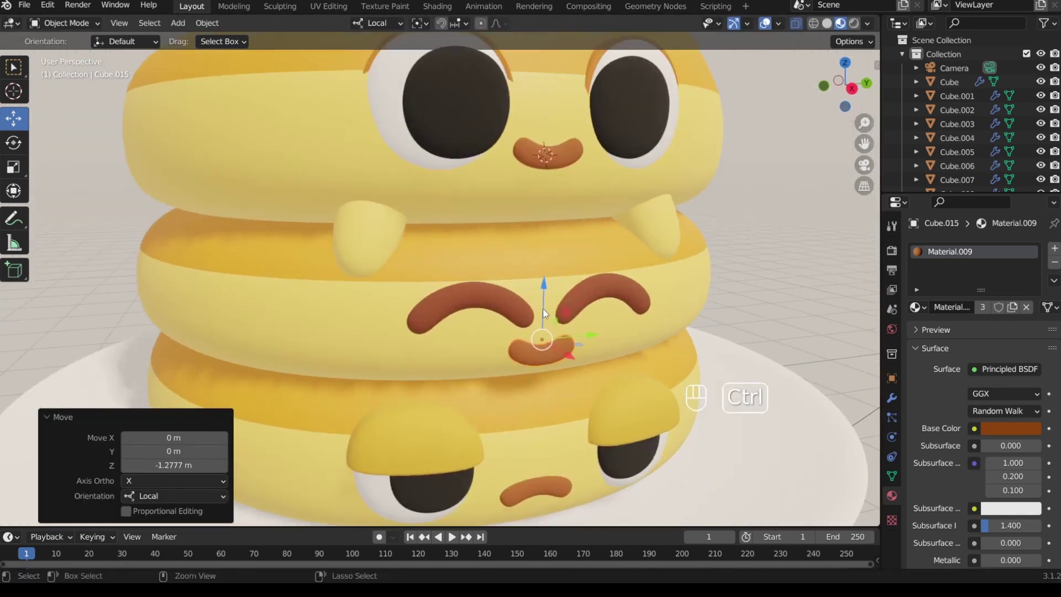
{"action": "left_click_drag", "start_coordinate": [559, 352], "coordinate": [576, 373]}
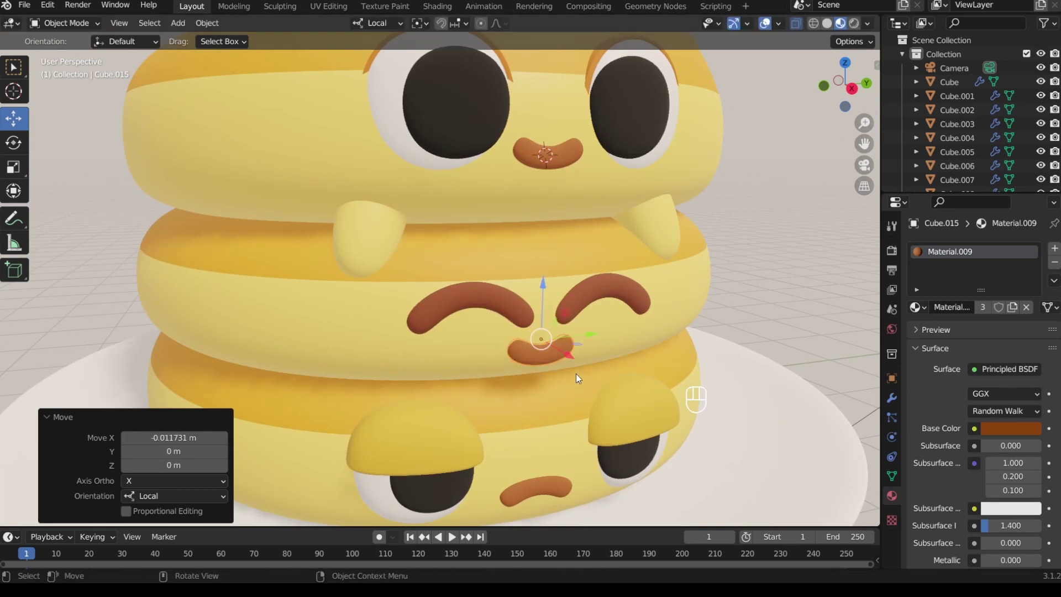
{"action": "middle_click_drag", "start_coordinate": [575, 373], "coordinate": [564, 378]}
{"action": "key", "text": "s"}
{"action": "key", "text": "y"}
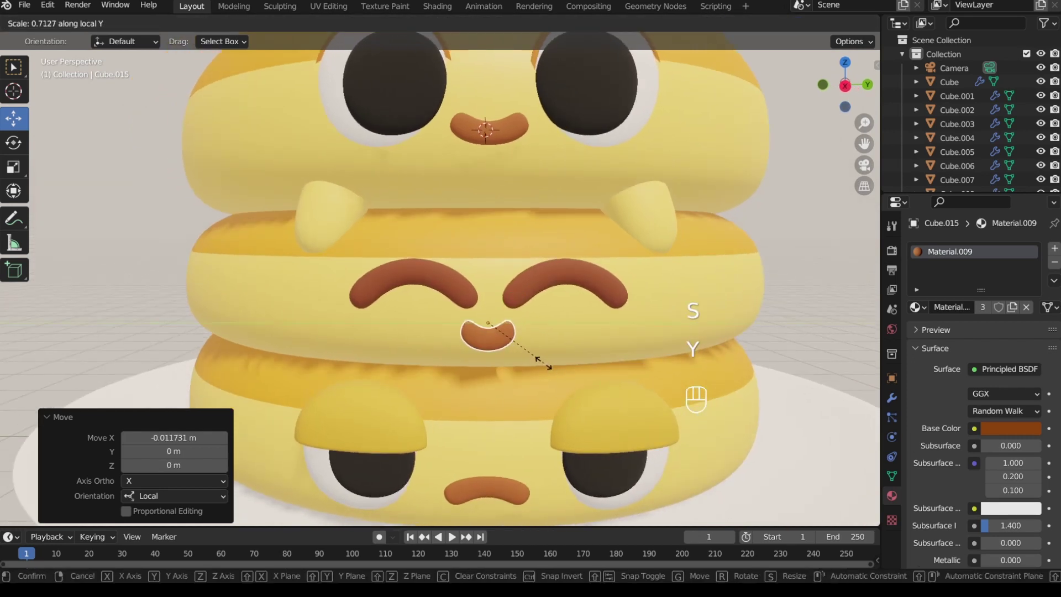
{"action": "left_click", "coordinate": [540, 358]}
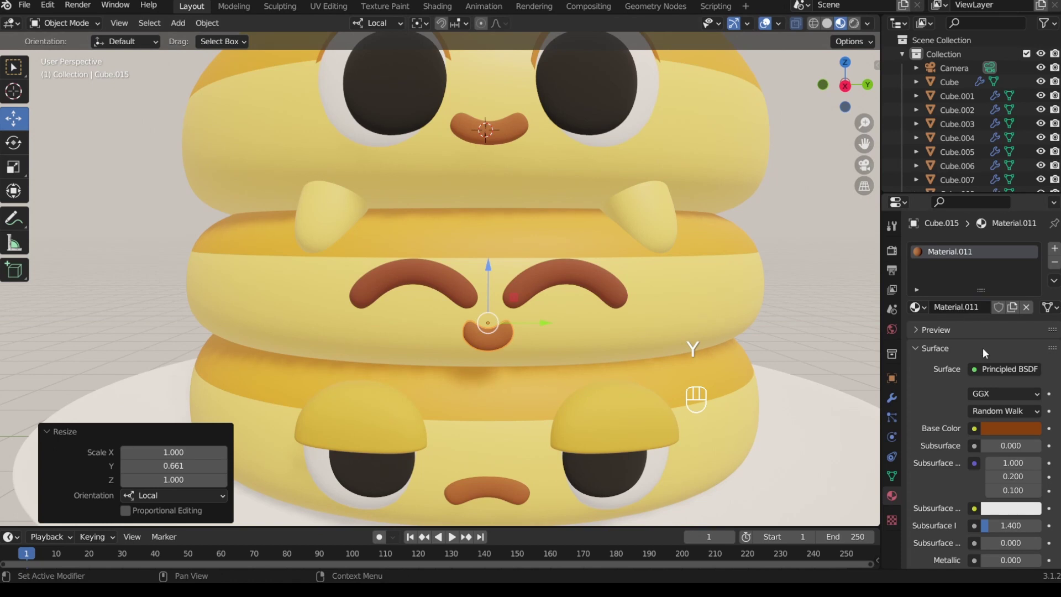
Step: Change the base color of the middle smile's own material to pink
{"action": "left_click", "coordinate": [1001, 430]}
{"action": "left_click_drag", "start_coordinate": [1025, 328], "coordinate": [1034, 326]}
{"action": "left_click_drag", "start_coordinate": [989, 225], "coordinate": [980, 230]}
Step: Raise the pink smile 0.028 m along local Z and save the file
{"action": "left_click_drag", "start_coordinate": [484, 268], "coordinate": [486, 257]}
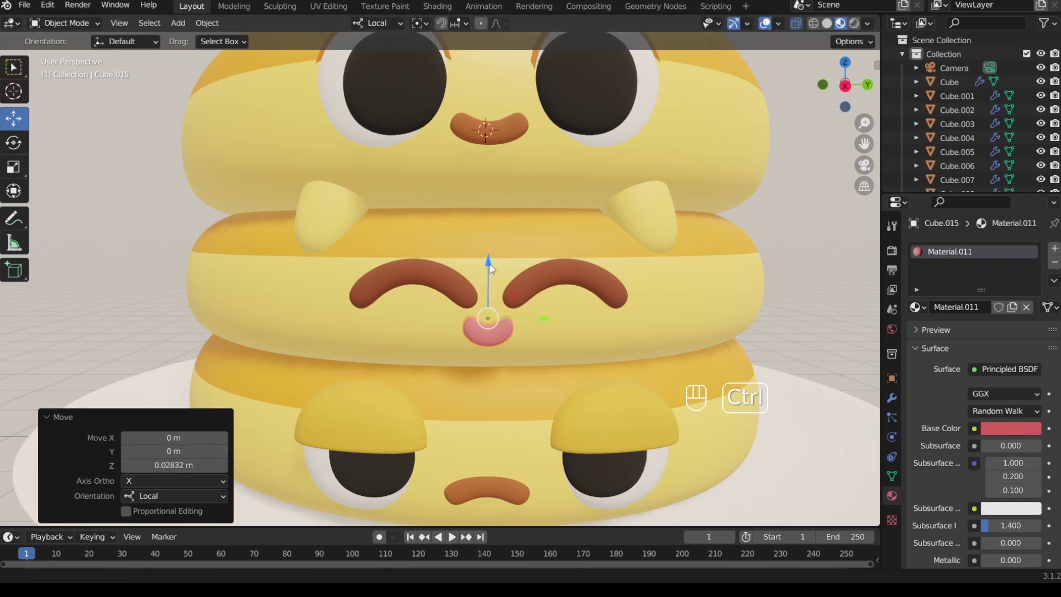
{"action": "scroll", "coordinate": [486, 304], "scroll_direction": "down", "scroll_amount": 6}
{"action": "key", "text": "ctrl+s"}
Step: Duplicate the fang pair in Global orientation, lower the copy to the bottom pancake, and shift it -0.4 m along Y
{"action": "scroll", "coordinate": [478, 354], "scroll_direction": "down", "scroll_amount": 2}
{"action": "middle_click_drag", "start_coordinate": [478, 357], "coordinate": [458, 371]}
{"action": "scroll", "coordinate": [458, 372], "scroll_direction": "up", "scroll_amount": 1}
{"action": "left_click", "coordinate": [381, 260]}
{"action": "left_click", "coordinate": [374, 23]}
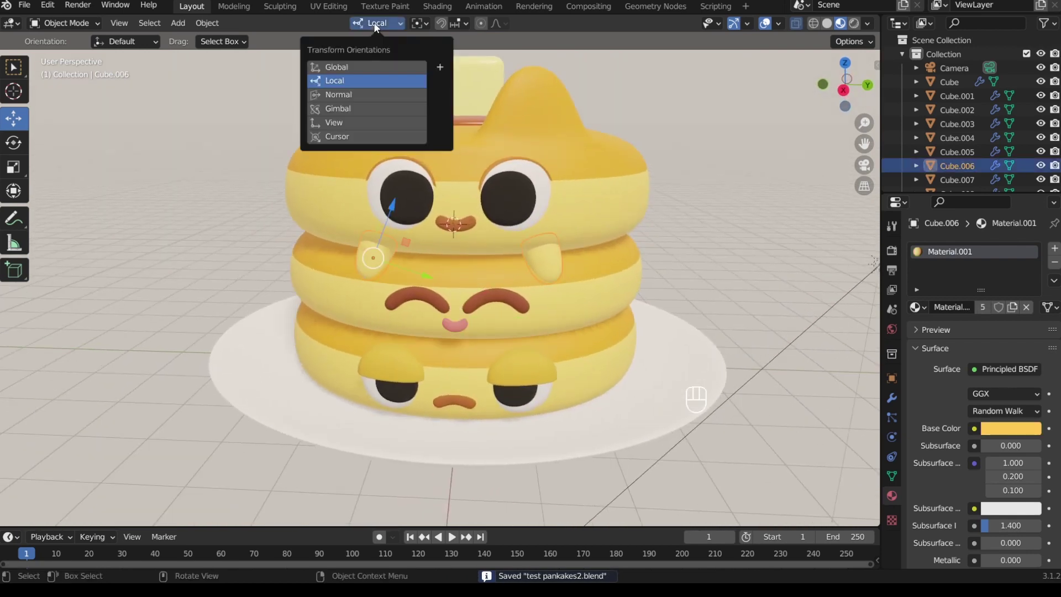
{"action": "left_click", "coordinate": [353, 64]}
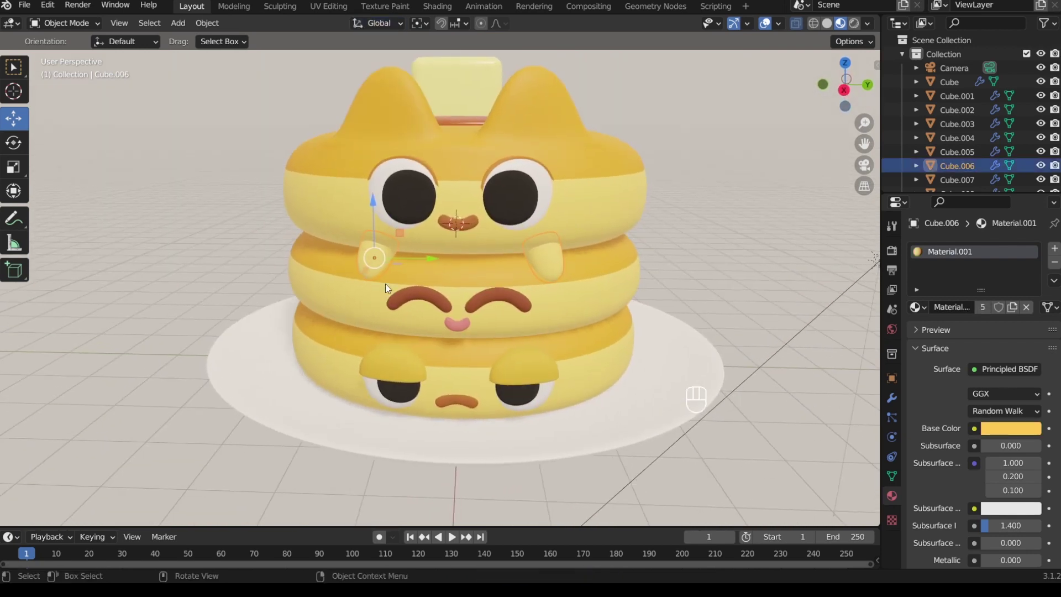
{"action": "key", "text": "shift+d"}
{"action": "key", "text": "shift+Return"}
{"action": "left_click_drag", "start_coordinate": [374, 217], "coordinate": [354, 376]}
{"action": "left_click_drag", "start_coordinate": [417, 408], "coordinate": [409, 401]}
Step: In Local orientation, rotate the copied fangs -60.7° about Y and turn them slightly about local Z
{"action": "middle_click_drag", "start_coordinate": [410, 401], "coordinate": [383, 406]}
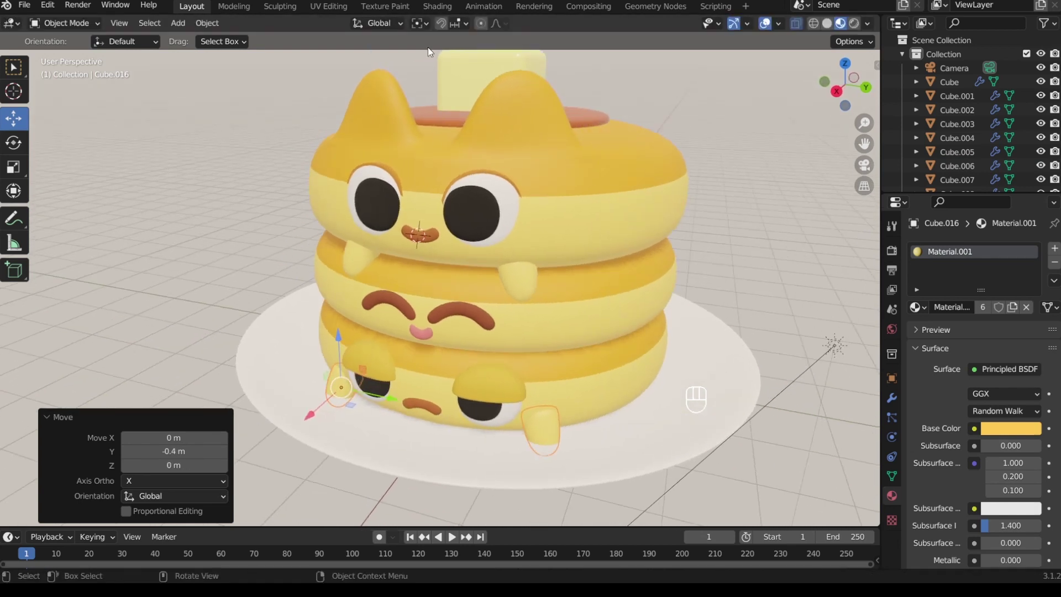
{"action": "left_click", "coordinate": [378, 22]}
{"action": "left_click", "coordinate": [357, 81]}
{"action": "middle_click_drag", "start_coordinate": [404, 409], "coordinate": [452, 442]}
{"action": "key", "text": "r"}
{"action": "key", "text": "y"}
{"action": "left_click", "coordinate": [344, 450]}
{"action": "key", "text": "r"}
{"action": "key", "text": "z"}
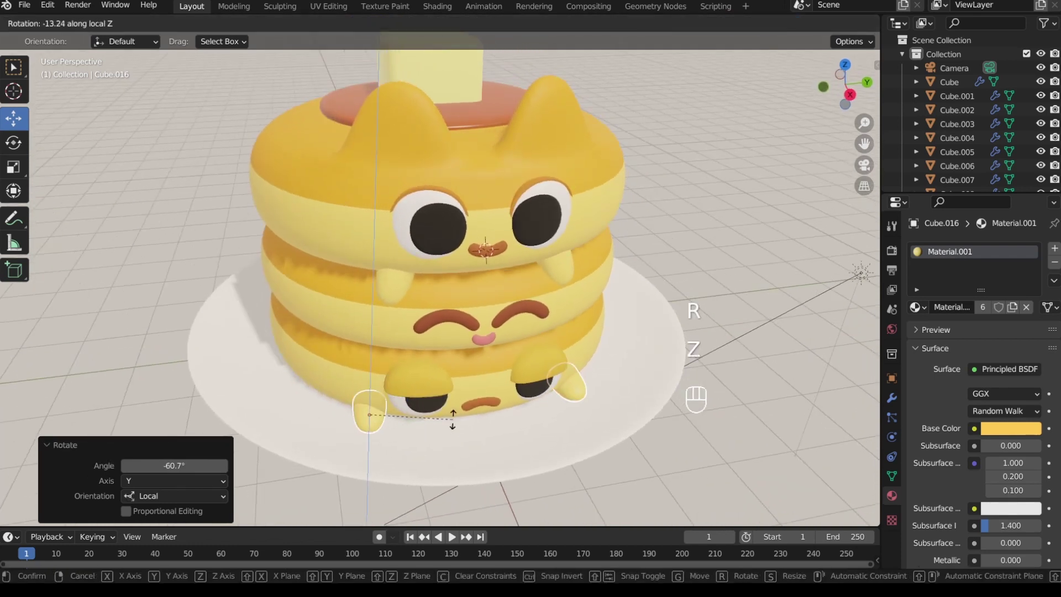
{"action": "left_click", "coordinate": [447, 426]}
Step: Shift the copied fangs 0.185 m along local Y and tilt them slightly about local X
{"action": "left_click_drag", "start_coordinate": [420, 419], "coordinate": [435, 424]}
{"action": "key", "text": "r"}
{"action": "key", "text": "x"}
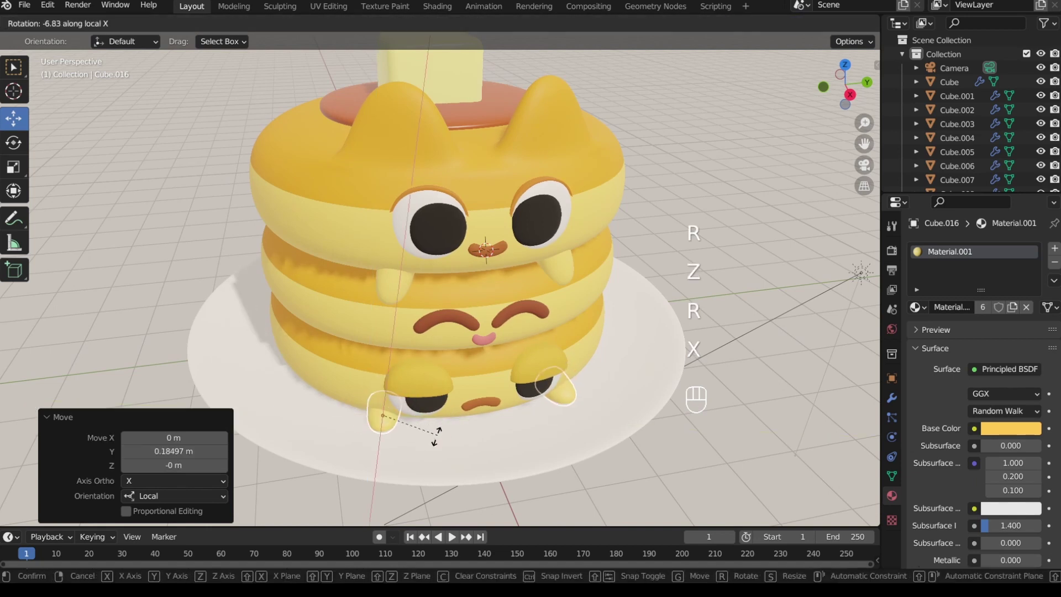
{"action": "left_click", "coordinate": [423, 439]}
Step: Resize the copied fangs and move them -0.095 m along local Y against the bottom pancake
{"action": "middle_click_drag", "start_coordinate": [423, 439], "coordinate": [407, 393]}
{"action": "left_click_drag", "start_coordinate": [407, 393], "coordinate": [391, 396]}
{"action": "middle_click_drag", "start_coordinate": [423, 456], "coordinate": [405, 438]}
{"action": "key", "text": "s"}
{"action": "left_click", "coordinate": [415, 459]}
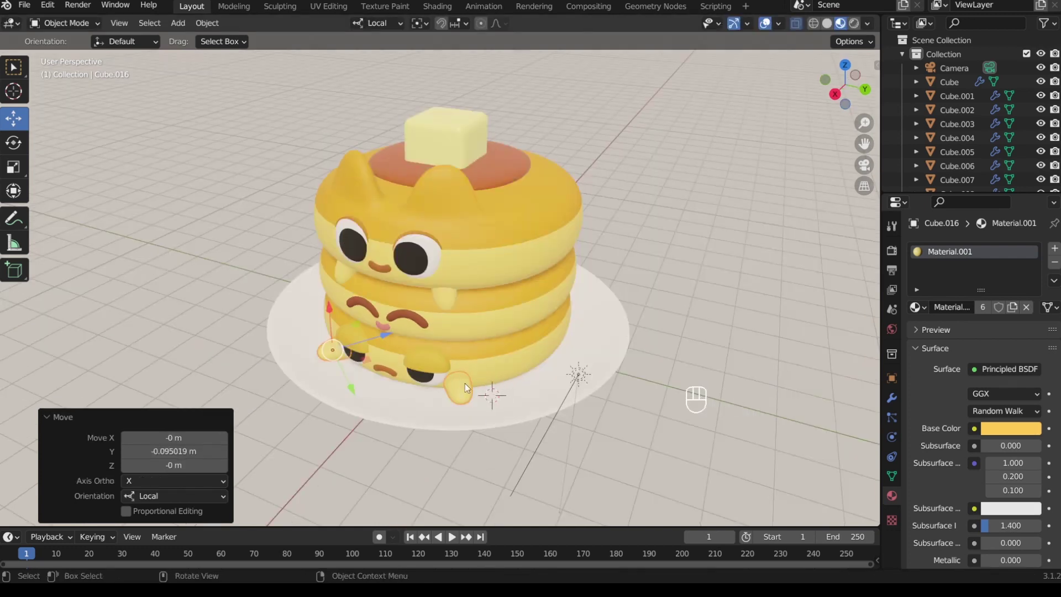
Step: Add a cube, scale it down, and place it on the plate beside the pancake stack
{"action": "key", "text": "shift+a"}
{"action": "mouse_move", "coordinate": [382, 299]}
{"action": "left_click", "coordinate": [524, 314]}
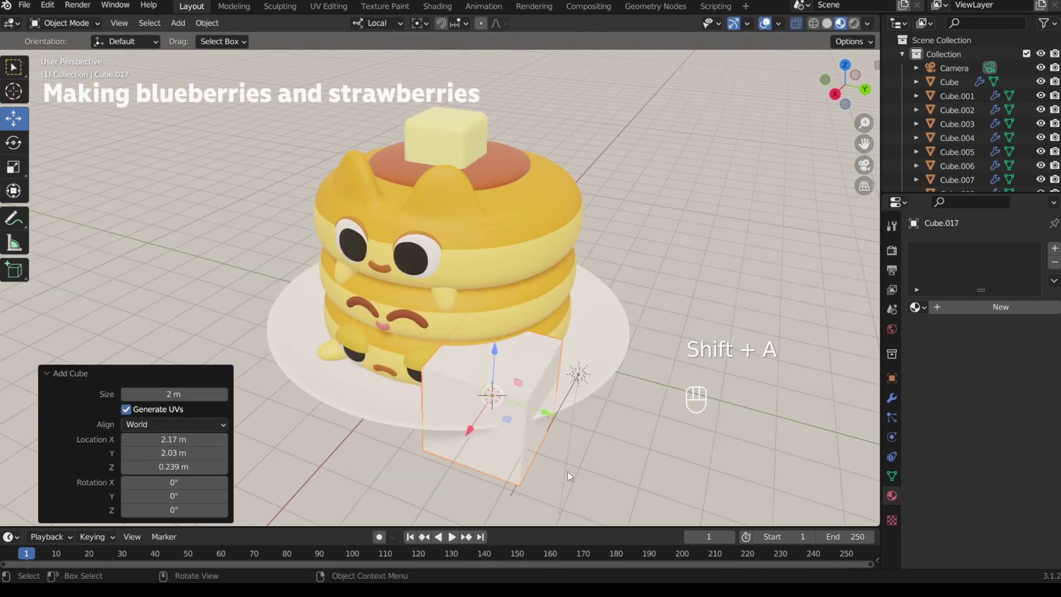
{"action": "key", "text": "s"}
{"action": "left_click", "coordinate": [526, 431]}
{"action": "left_click_drag", "start_coordinate": [494, 350], "coordinate": [494, 318]}
{"action": "left_click_drag", "start_coordinate": [473, 398], "coordinate": [523, 395]}
Step: Add one centred horizontal loop cut around the cube and scale the loop outward
{"action": "middle_click_drag", "start_coordinate": [538, 453], "coordinate": [545, 374], "text": "shift"}
{"action": "key", "text": "Tab"}
{"action": "key", "text": "ctrl+r"}
{"action": "left_click", "coordinate": [546, 373]}
{"action": "key", "text": "Escape"}
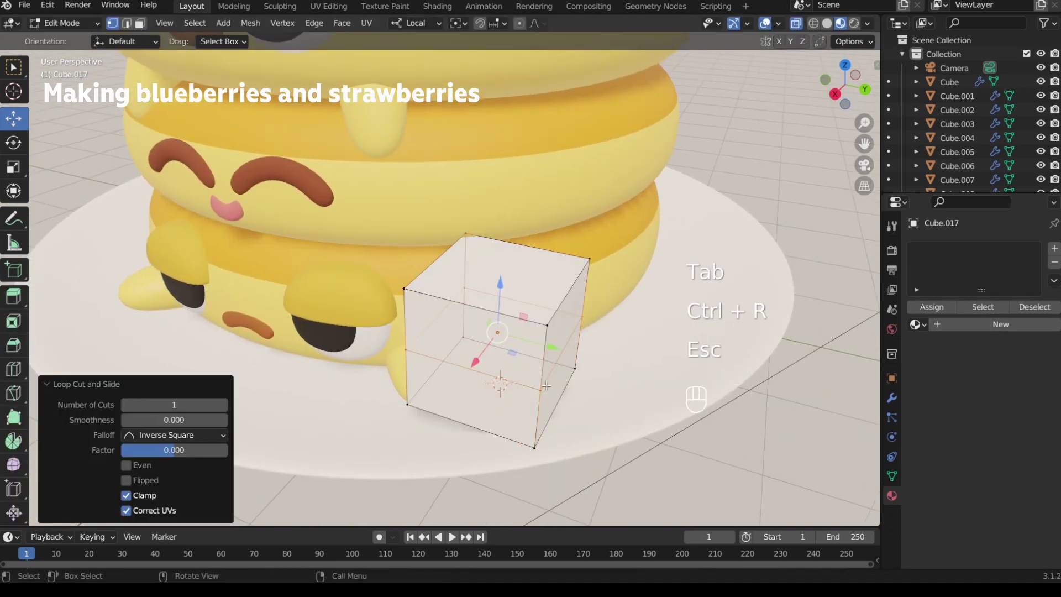
{"action": "key", "text": "s"}
{"action": "left_click", "coordinate": [577, 442]}
Step: Scale the cube's bottom face down to 0.772
{"action": "key", "text": "3"}
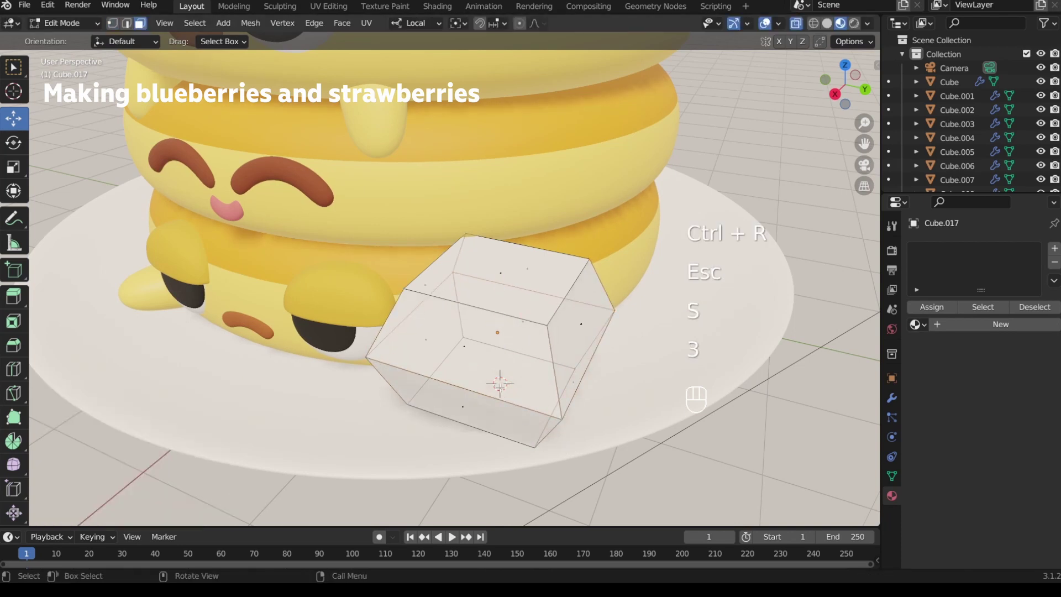
{"action": "key", "text": "s"}
{"action": "left_click", "coordinate": [541, 441]}
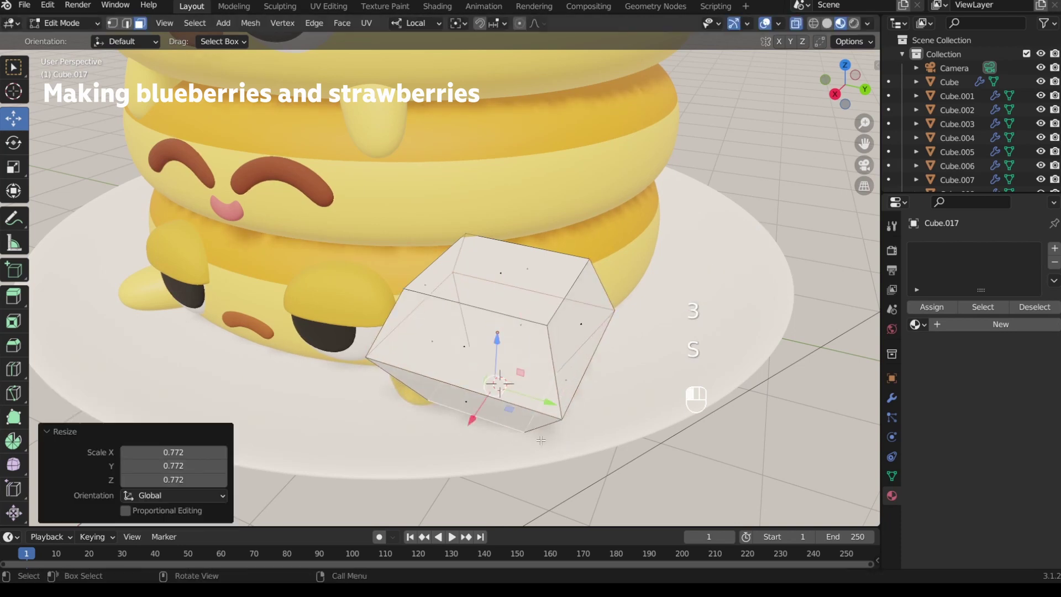
Step: Inset the cube's top face by about 0.498 m and extrude it about 0.12 m inward with a narrowed floor
{"action": "left_click", "coordinate": [507, 267]}
{"action": "key", "text": "i"}
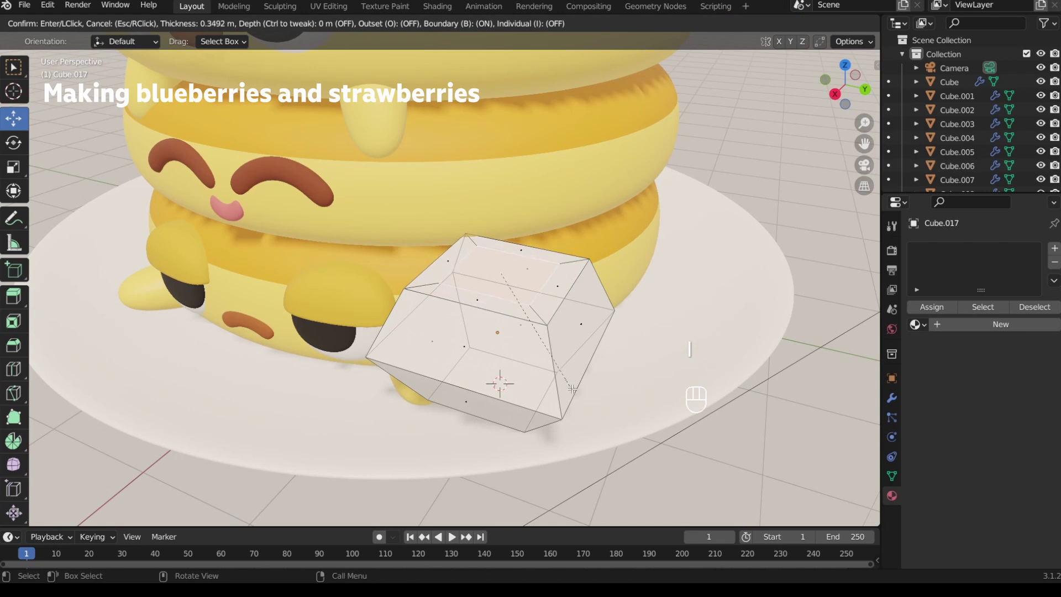
{"action": "left_click", "coordinate": [568, 380]}
{"action": "key", "text": "e"}
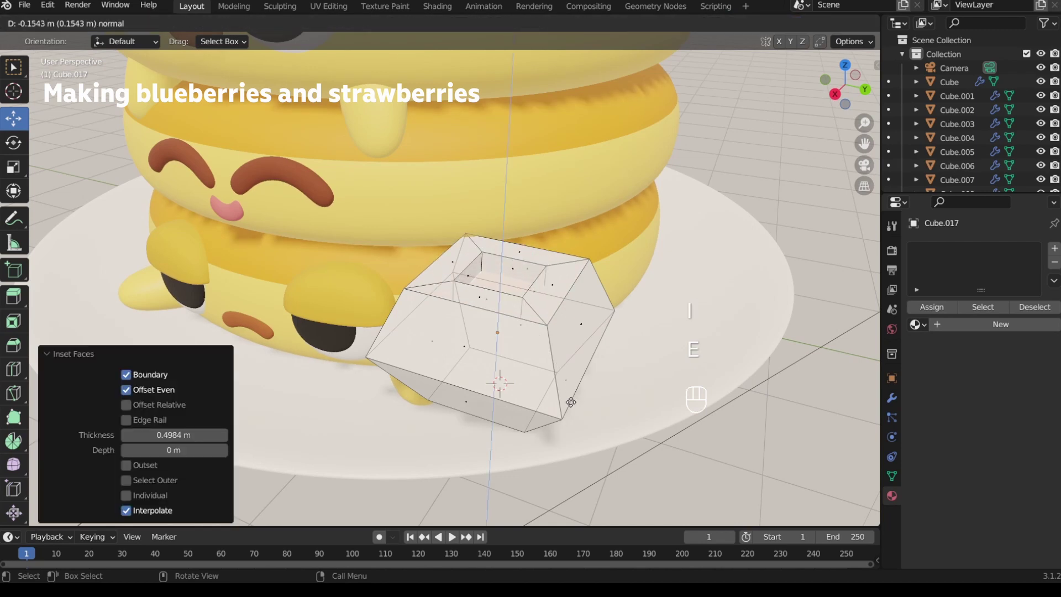
{"action": "left_click", "coordinate": [572, 398]}
{"action": "key", "text": "s"}
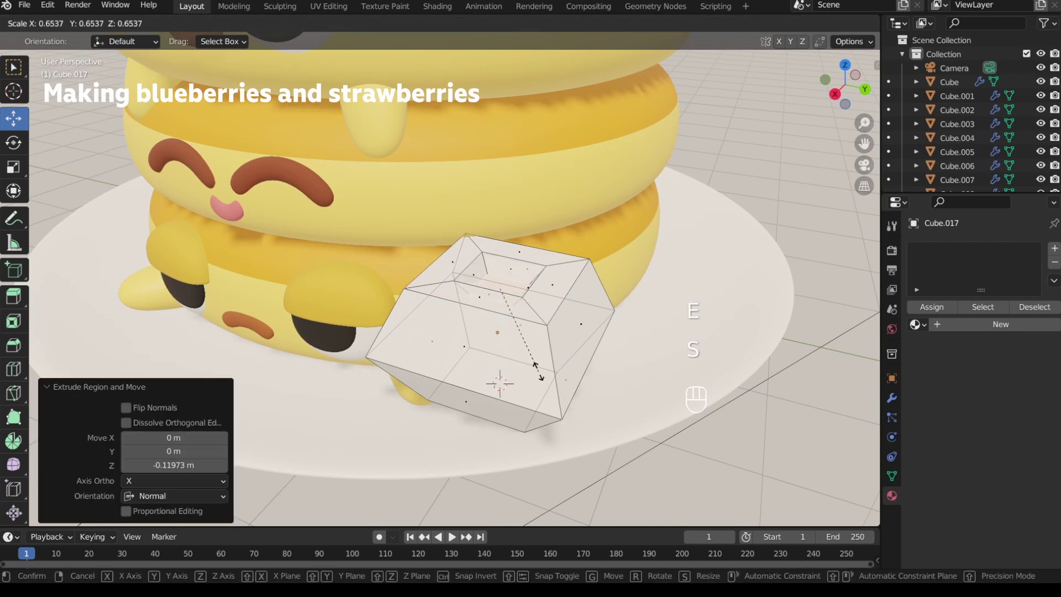
{"action": "left_click", "coordinate": [536, 371]}
{"action": "key", "text": "Tab"}
Step: Add a Subdivision Surface modifier with viewport and render levels of 4 to the berry cube and shade it smooth
{"action": "left_click", "coordinate": [891, 398]}
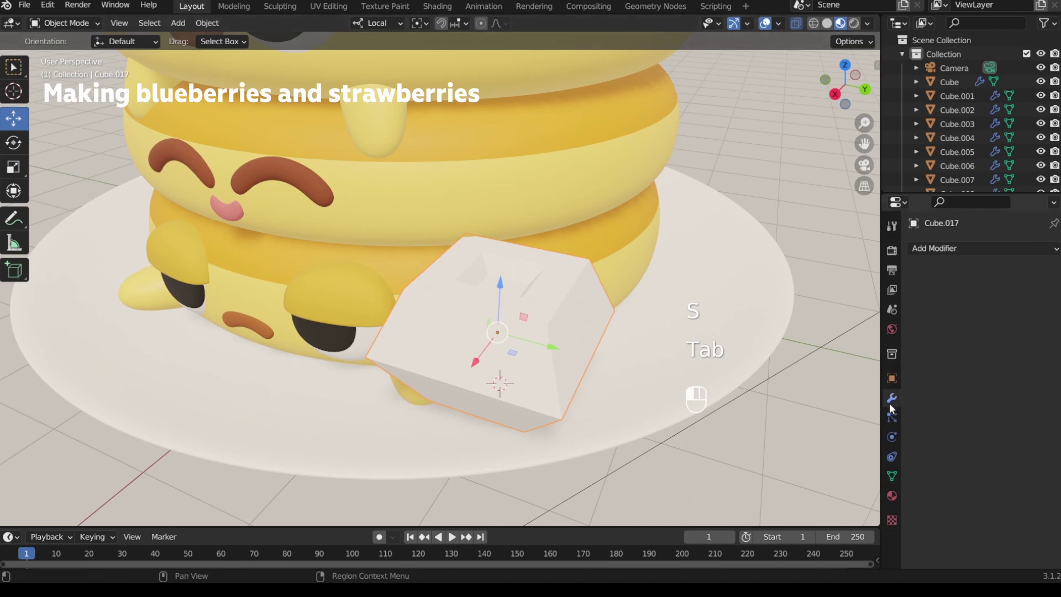
{"action": "left_click", "coordinate": [957, 248]}
{"action": "left_click", "coordinate": [807, 498]}
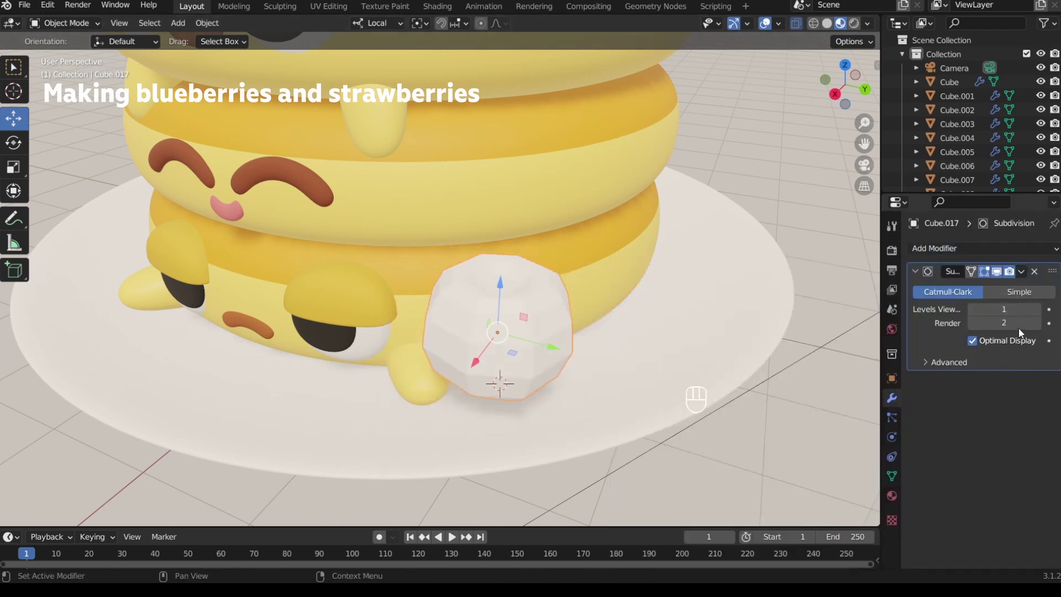
{"action": "type", "text": "4"}
{"action": "key", "text": "Return"}
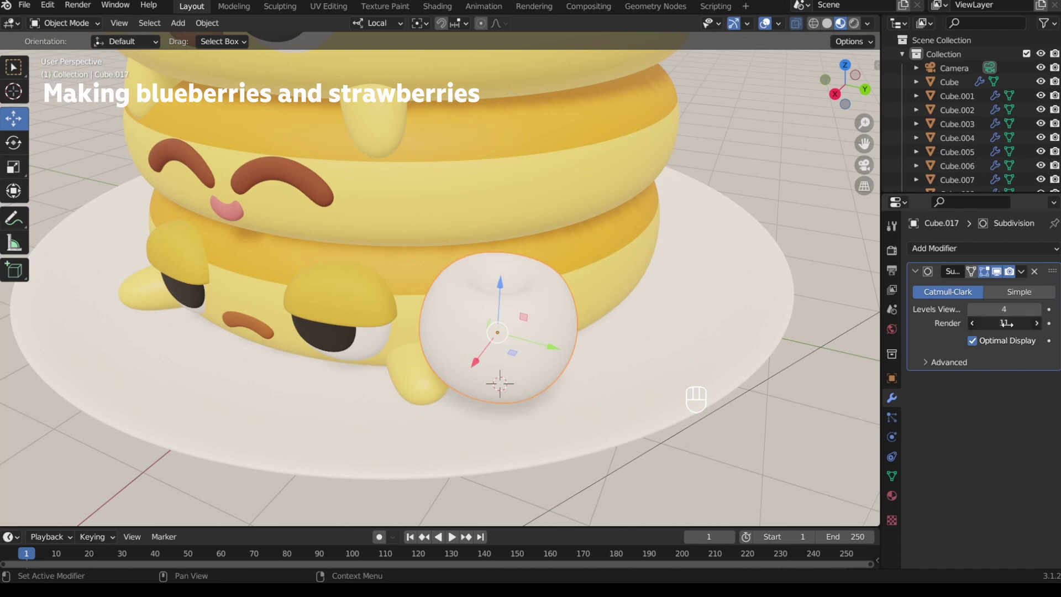
{"action": "right_click", "coordinate": [509, 324]}
{"action": "left_click", "coordinate": [509, 325]}
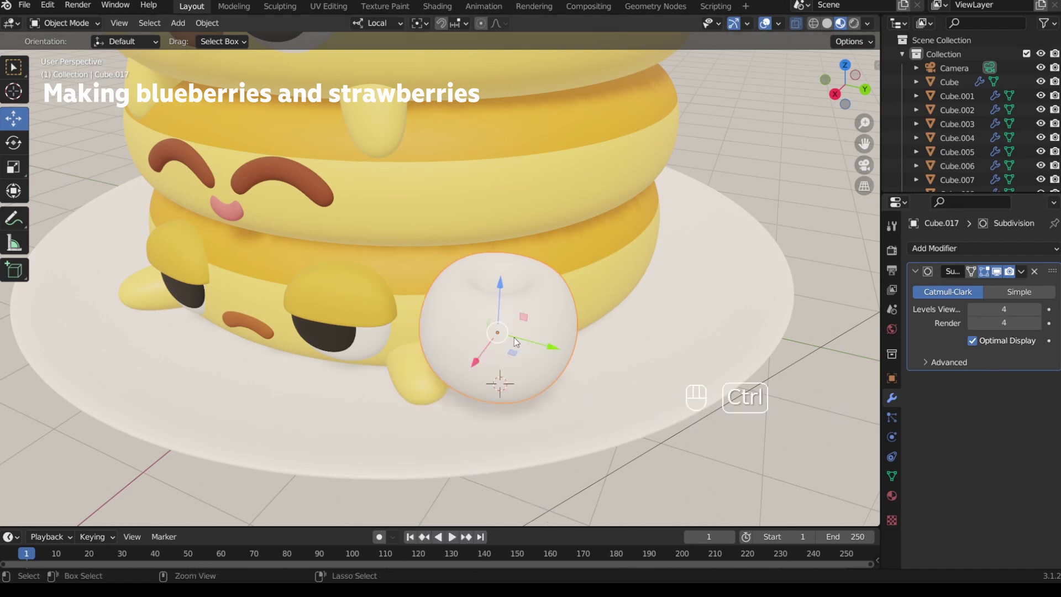
Step: Give the berry a new material with a blue-violet base color of H 0.675, S 0.978, V 0.426
{"action": "scroll", "coordinate": [514, 337], "scroll_direction": "down", "scroll_amount": 3}
{"action": "left_click", "coordinate": [891, 495]}
{"action": "left_click", "coordinate": [977, 316]}
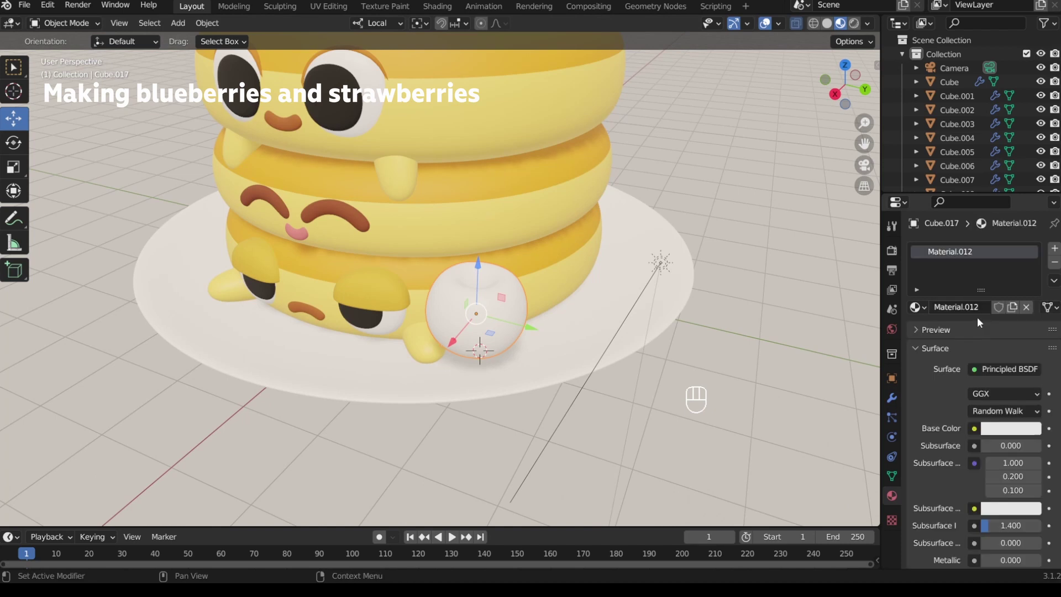
{"action": "left_click", "coordinate": [1010, 428]}
{"action": "left_click", "coordinate": [998, 326]}
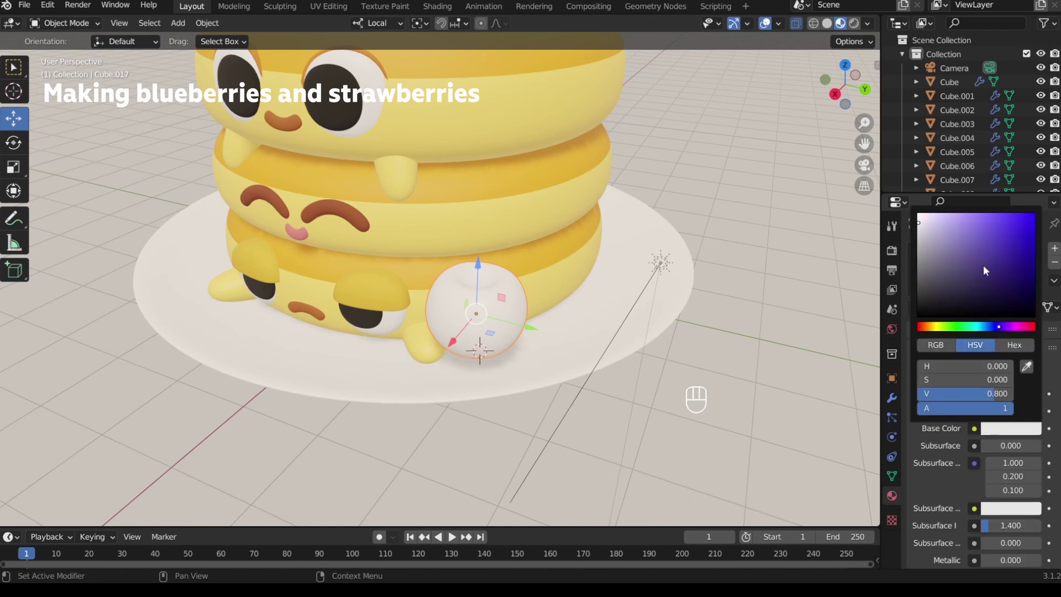
{"action": "left_click_drag", "start_coordinate": [983, 264], "coordinate": [1019, 244]}
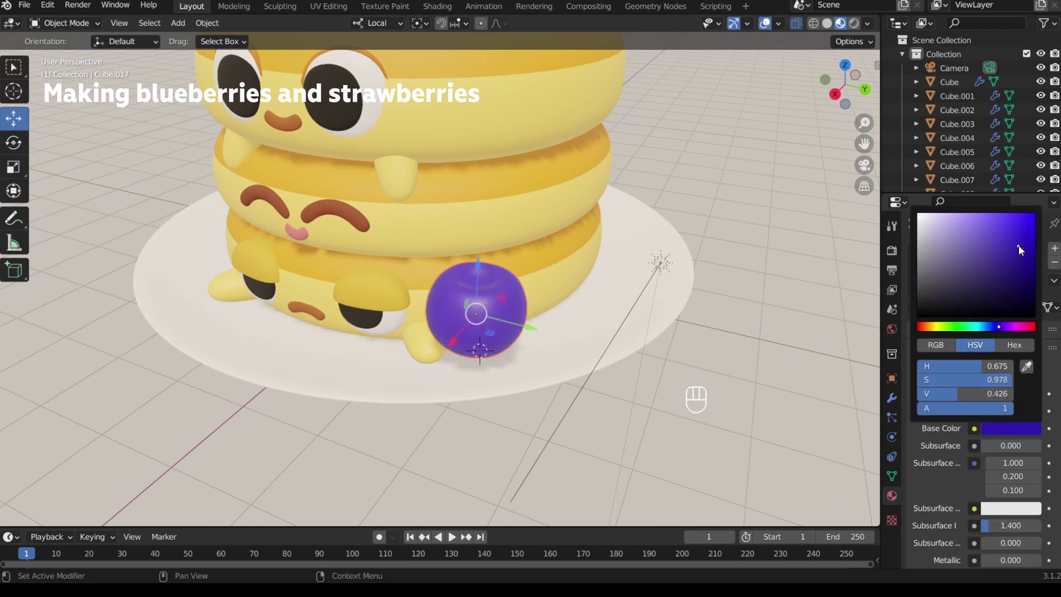
Step: Scale the blueberry to 0.741 and move it down onto the plate beside the bottom pancake's paw
{"action": "middle_click_drag", "start_coordinate": [586, 349], "coordinate": [572, 373]}
{"action": "key", "text": "s"}
{"action": "left_click", "coordinate": [556, 342]}
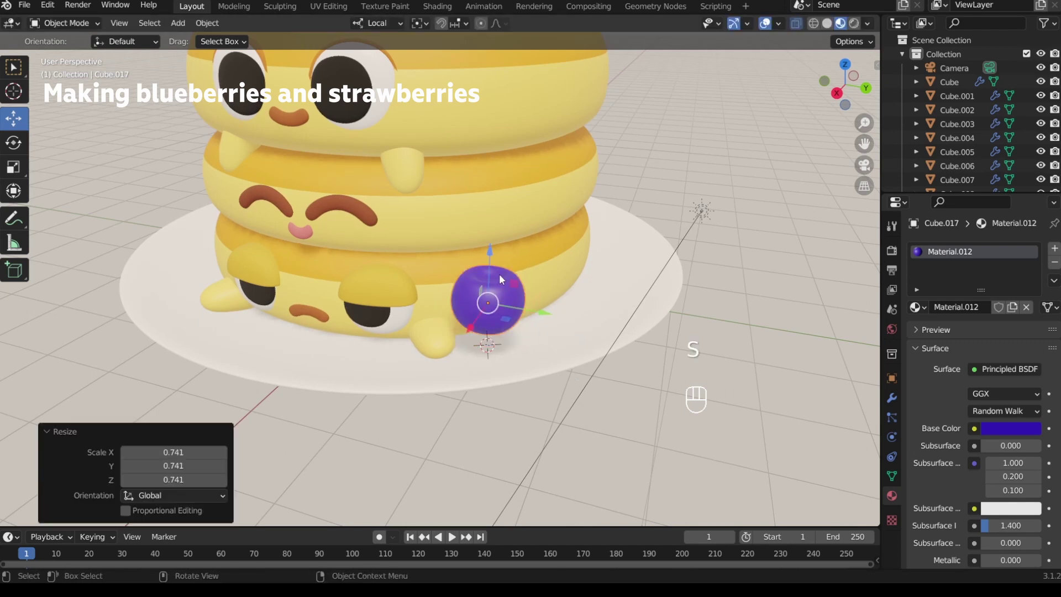
{"action": "left_click_drag", "start_coordinate": [489, 281], "coordinate": [489, 316]}
{"action": "middle_click_drag", "start_coordinate": [489, 316], "coordinate": [494, 338]}
{"action": "left_click_drag", "start_coordinate": [488, 379], "coordinate": [496, 359]}
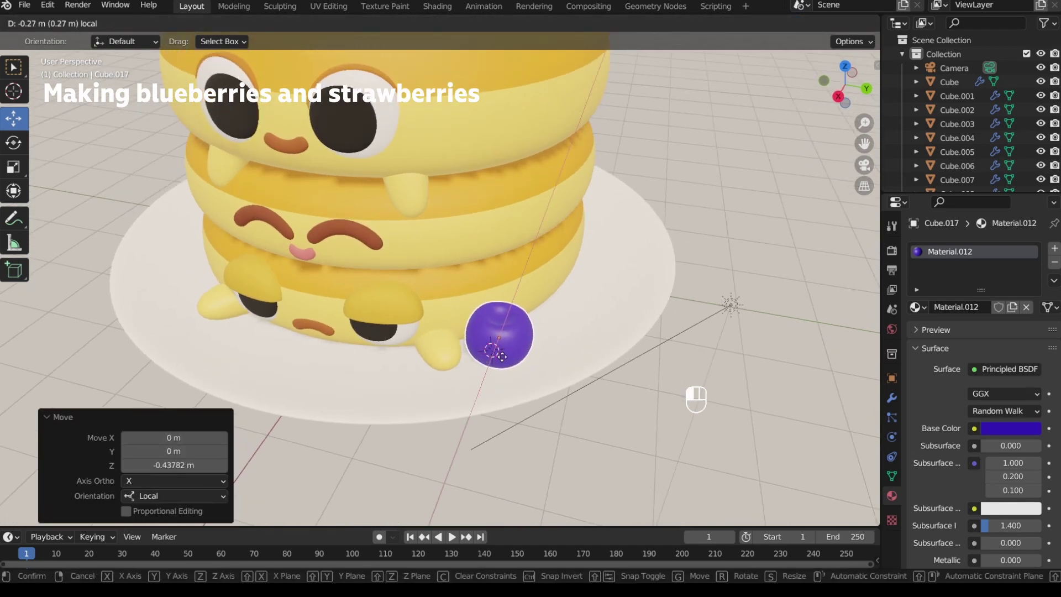
{"action": "mouse_move", "coordinate": [500, 359]}
{"action": "left_mouse_down"}
{"action": "mouse_move", "coordinate": [523, 352]}
{"action": "mouse_move", "coordinate": [495, 338]}
{"action": "mouse_move", "coordinate": [503, 358]}
{"action": "left_mouse_up"}
{"action": "middle_click_drag", "start_coordinate": [502, 358], "coordinate": [501, 377]}
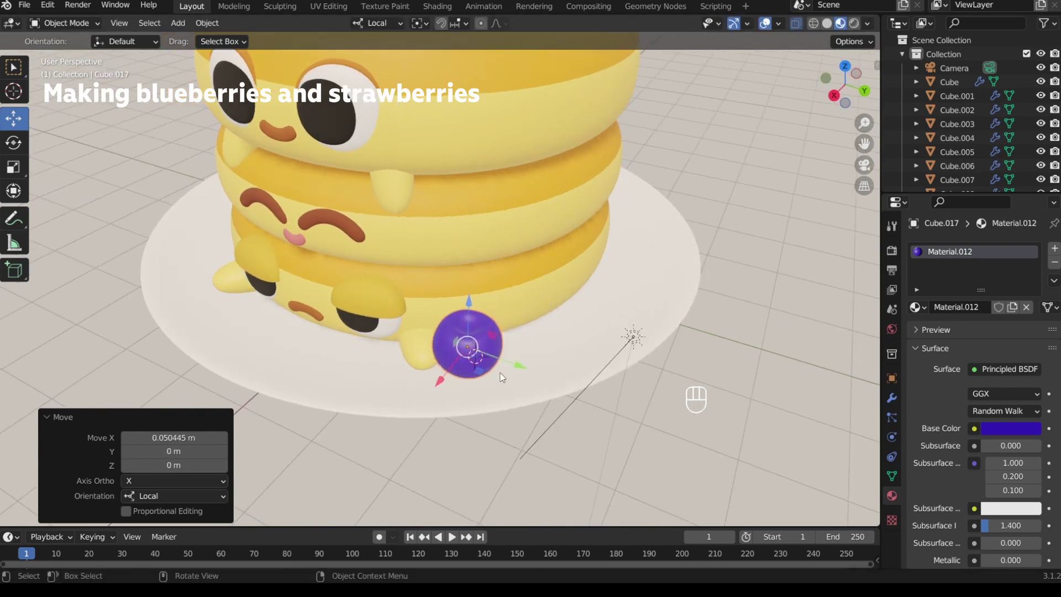
Step: Duplicate the blueberry and place the copy beside the original on the plate, shifted about -0.488 m along local X
{"action": "key", "text": "shift+d"}
{"action": "key", "text": "shift+Return"}
{"action": "mouse_move", "coordinate": [521, 366]}
{"action": "left_mouse_down"}
{"action": "mouse_move", "coordinate": [560, 380]}
{"action": "mouse_move", "coordinate": [515, 360]}
{"action": "mouse_move", "coordinate": [526, 349]}
{"action": "mouse_move", "coordinate": [516, 354]}
{"action": "left_mouse_up"}
{"action": "middle_click_drag", "start_coordinate": [517, 354], "coordinate": [568, 374]}
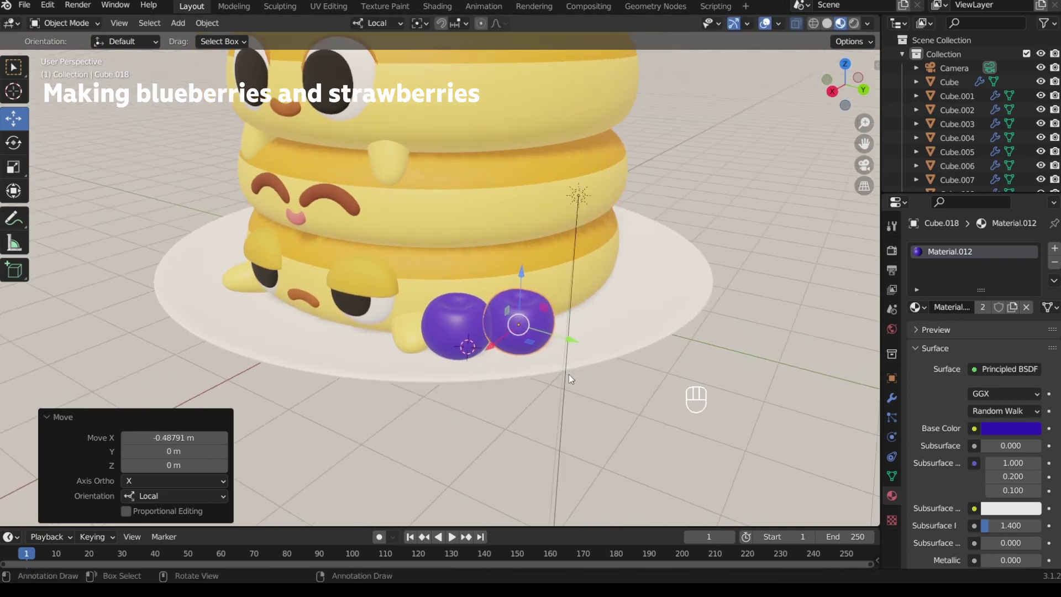
Step: Rotate the second blueberry 28.3° about local X, then shrink it slightly and stretch it to 1.098 along local Z
{"action": "key", "text": "r"}
{"action": "key", "text": "x"}
{"action": "left_click", "coordinate": [563, 335]}
{"action": "key", "text": "s"}
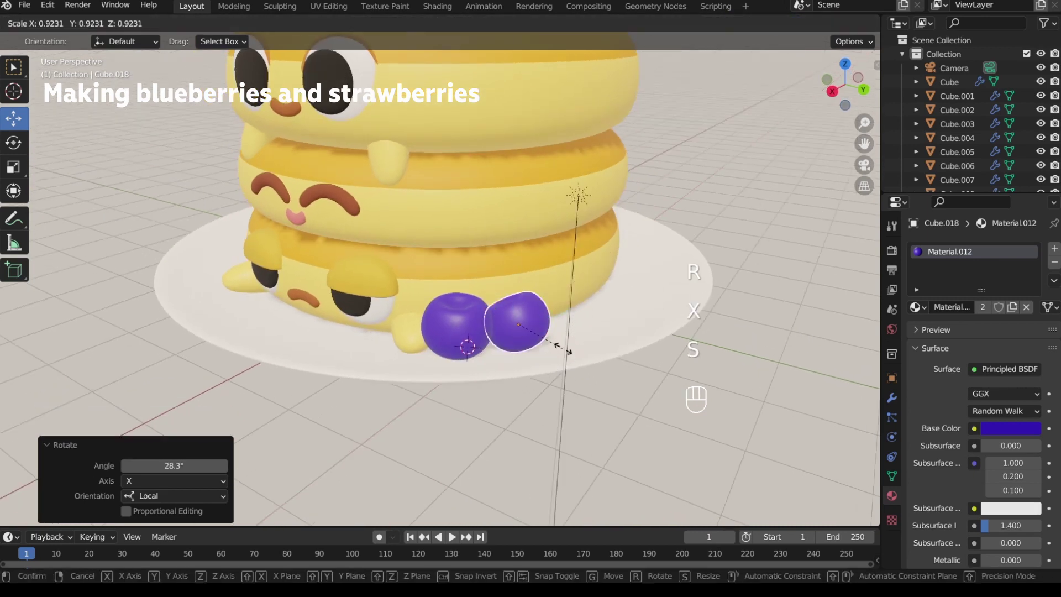
{"action": "left_click", "coordinate": [563, 348]}
{"action": "key", "text": "s"}
{"action": "key", "text": "z"}
{"action": "left_click", "coordinate": [564, 357]}
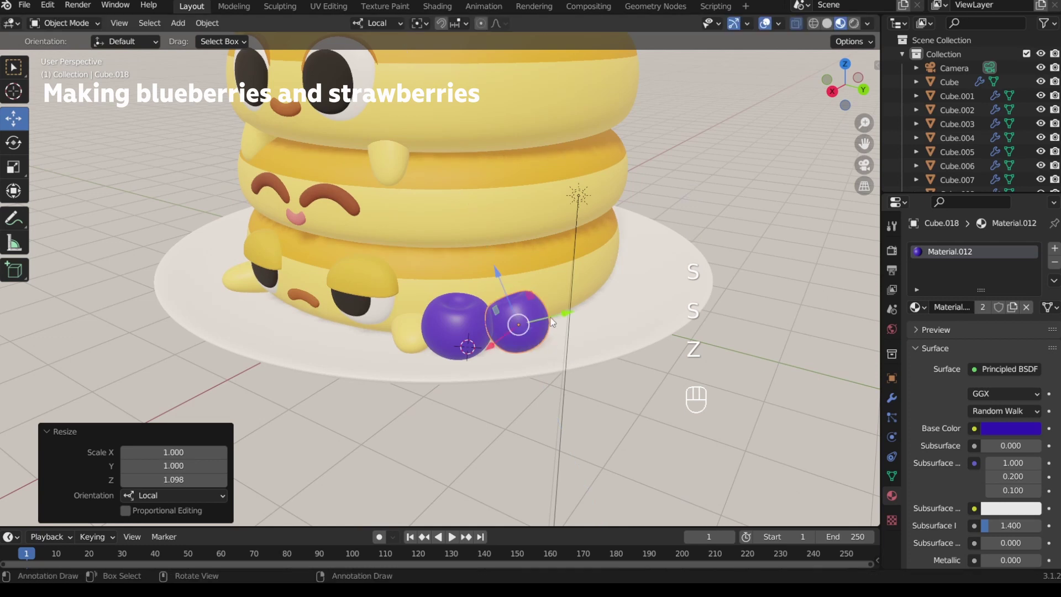
{"action": "left_click_drag", "start_coordinate": [554, 319], "coordinate": [548, 321]}
Step: Duplicate the front blueberry in place
{"action": "middle_click_drag", "start_coordinate": [545, 323], "coordinate": [525, 353], "text": "ctrl"}
{"action": "middle_click_drag", "start_coordinate": [525, 354], "coordinate": [486, 367]}
{"action": "middle_click_drag", "start_coordinate": [477, 315], "coordinate": [502, 400], "text": "shift"}
{"action": "left_click", "coordinate": [492, 398]}
{"action": "key", "text": "shift+d"}
{"action": "right_click", "coordinate": [495, 398]}
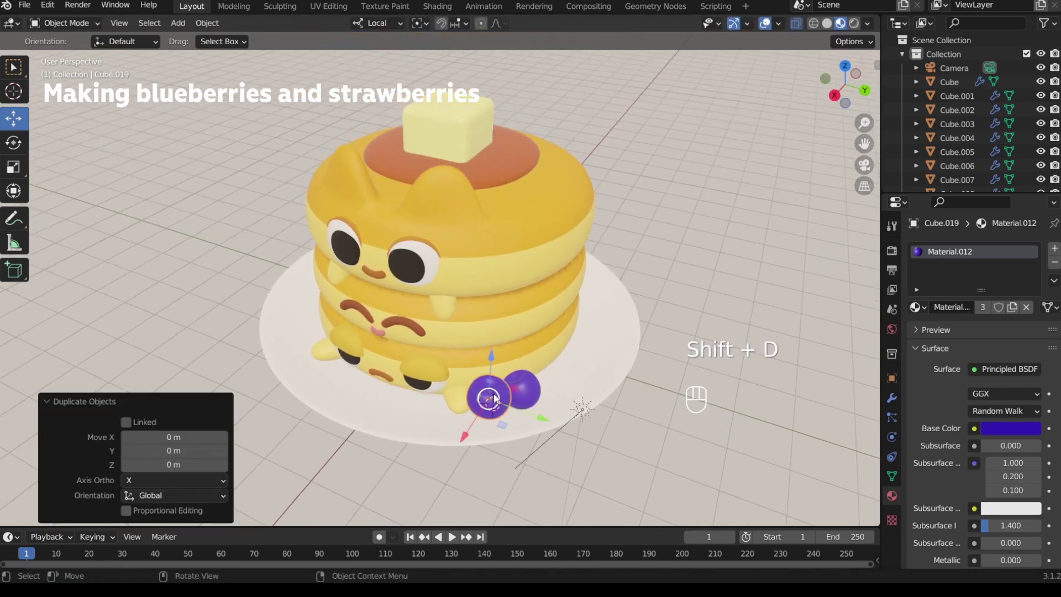
Step: Move the duplicated blueberry up onto the syrup of the top pancake beside the butter and save the file
{"action": "left_click", "coordinate": [835, 95]}
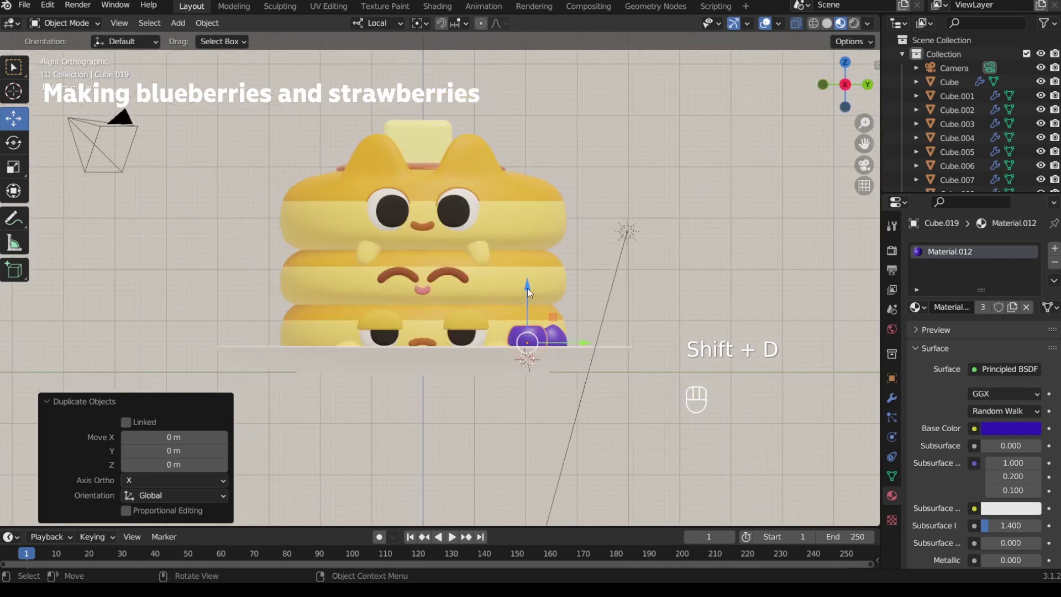
{"action": "left_click_drag", "start_coordinate": [527, 293], "coordinate": [528, 106]}
{"action": "left_click_drag", "start_coordinate": [576, 165], "coordinate": [378, 165]}
{"action": "middle_click_drag", "start_coordinate": [377, 166], "coordinate": [351, 188]}
{"action": "middle_click_drag", "start_coordinate": [351, 187], "coordinate": [353, 213]}
{"action": "left_click_drag", "start_coordinate": [332, 234], "coordinate": [442, 216]}
{"action": "middle_click_drag", "start_coordinate": [440, 241], "coordinate": [455, 224]}
{"action": "key", "text": "ctrl+s"}
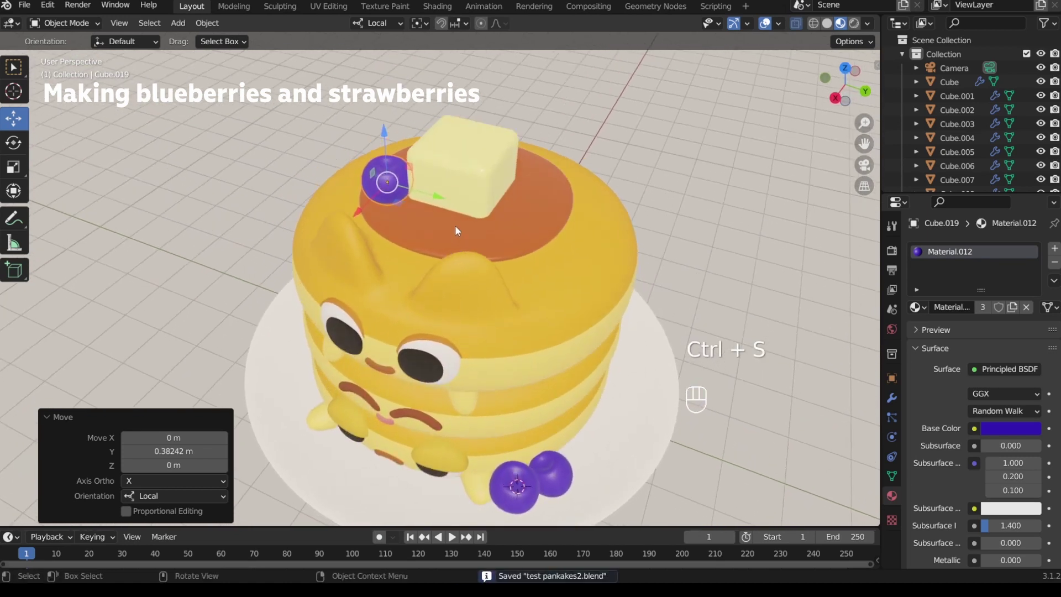
Step: Nudge the butter slightly toward the front and lower the blueberry beside it about 0.1 m along local Z
{"action": "left_click", "coordinate": [466, 194]}
{"action": "left_click_drag", "start_coordinate": [465, 226], "coordinate": [464, 239]}
{"action": "left_click", "coordinate": [389, 183]}
{"action": "middle_click_drag", "start_coordinate": [389, 186], "coordinate": [387, 180]}
{"action": "left_click_drag", "start_coordinate": [385, 136], "coordinate": [386, 142]}
Step: Rotate the blueberry on the top pancake 17.4° about its local X axis
{"action": "key", "text": "r"}
{"action": "key", "text": "x"}
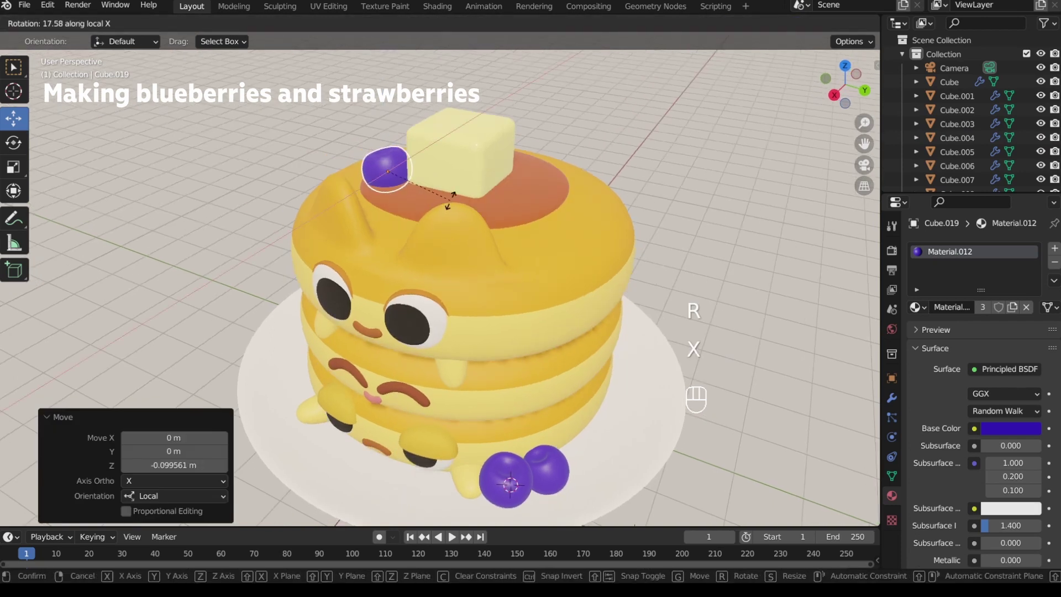
{"action": "left_click", "coordinate": [451, 201]}
Step: Add a scaled-down cube on the plate side opposite the blueberries and raise it about 1.196 m along Z
{"action": "middle_click_drag", "start_coordinate": [378, 205], "coordinate": [507, 341]}
{"action": "middle_click_drag", "start_coordinate": [469, 289], "coordinate": [289, 348], "text": "shift"}
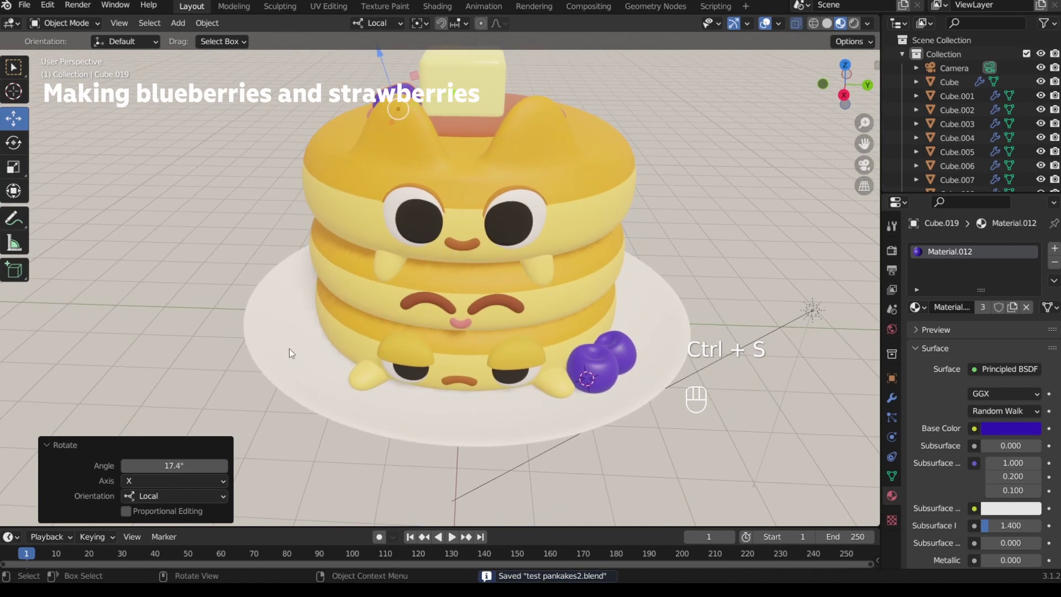
{"action": "key", "text": "shift+a"}
{"action": "mouse_move", "coordinate": [254, 274]}
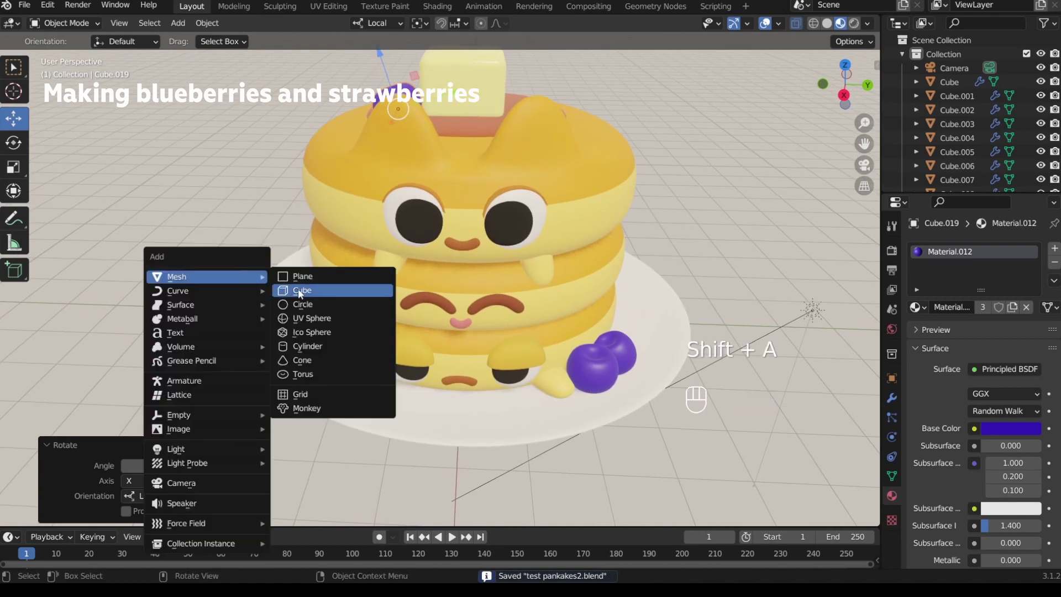
{"action": "left_click", "coordinate": [298, 288]}
{"action": "key", "text": "s"}
{"action": "left_click", "coordinate": [344, 393]}
{"action": "left_click_drag", "start_coordinate": [289, 301], "coordinate": [271, 249]}
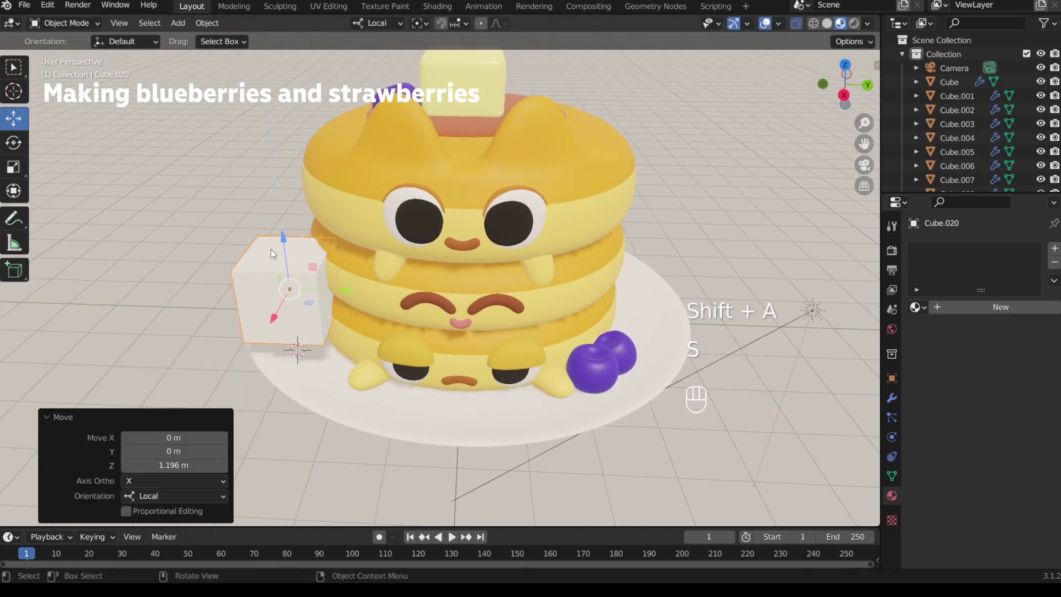
Step: Give the new cube a new material with a bright red base color
{"action": "scroll", "coordinate": [452, 354], "scroll_direction": "up", "scroll_amount": 5}
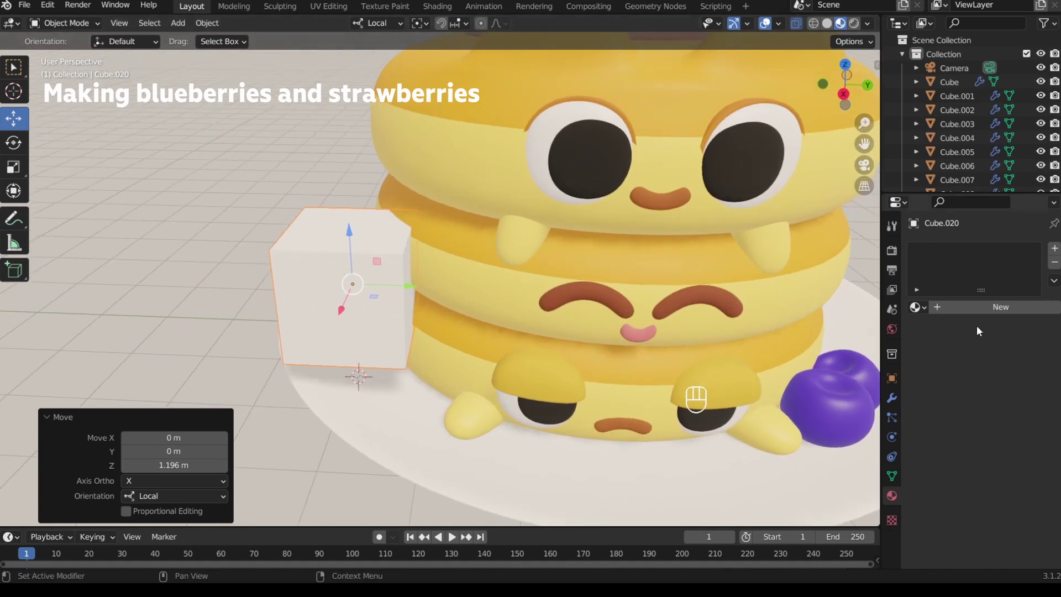
{"action": "left_click", "coordinate": [989, 308]}
{"action": "left_click", "coordinate": [1004, 431]}
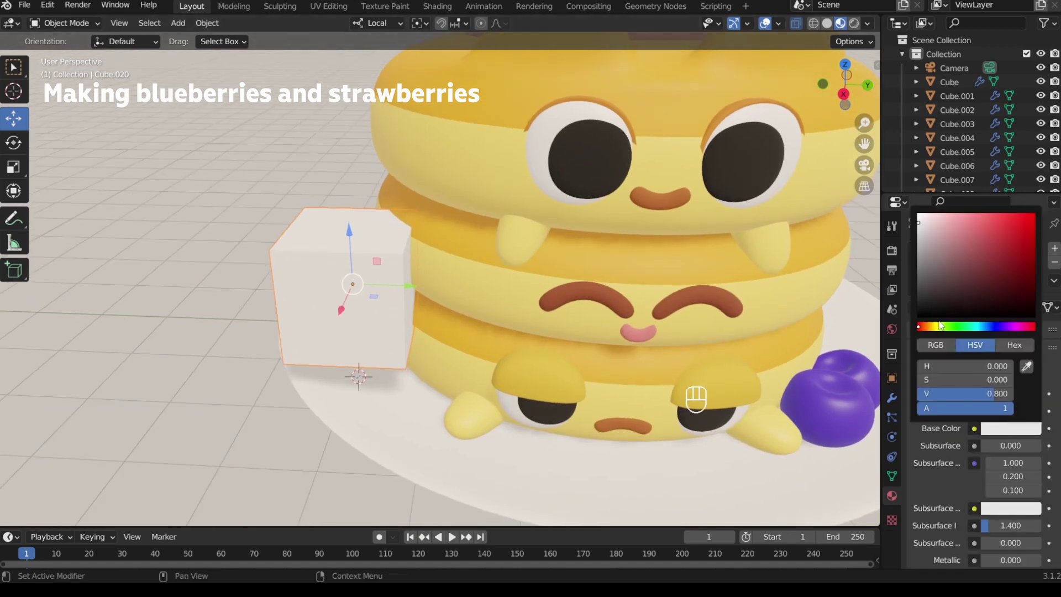
{"action": "left_click", "coordinate": [1014, 216]}
Step: Cut one horizontal loop in the red cube's upper part at factor -0.374 and scale it outward to about 1.3
{"action": "middle_click_drag", "start_coordinate": [387, 321], "coordinate": [391, 295]}
{"action": "key", "text": "Tab"}
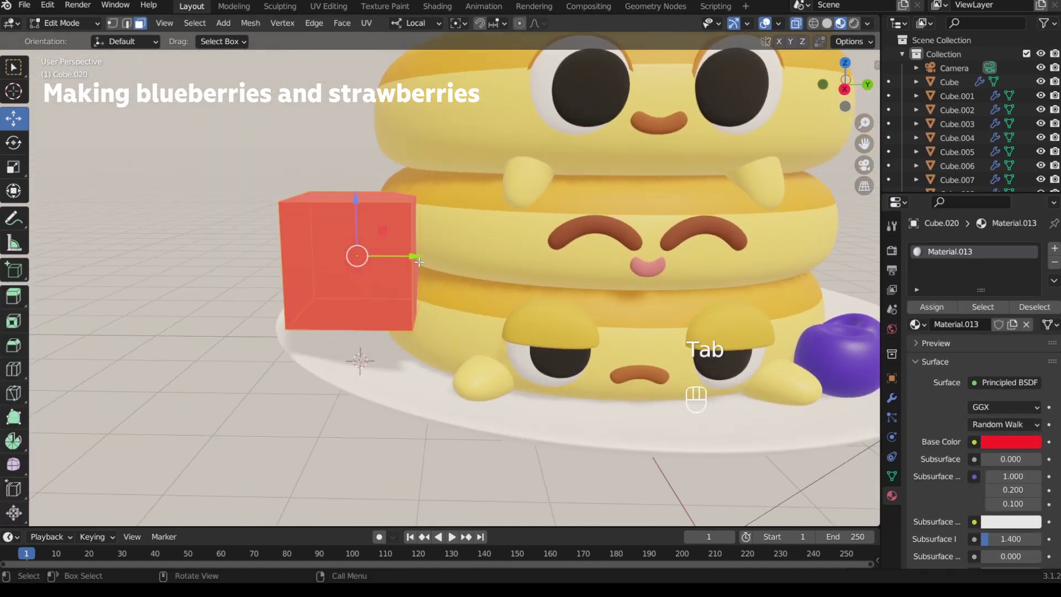
{"action": "key", "text": "ctrl+r"}
{"action": "left_click", "coordinate": [412, 253]}
{"action": "left_click", "coordinate": [412, 236]}
{"action": "key", "text": "s"}
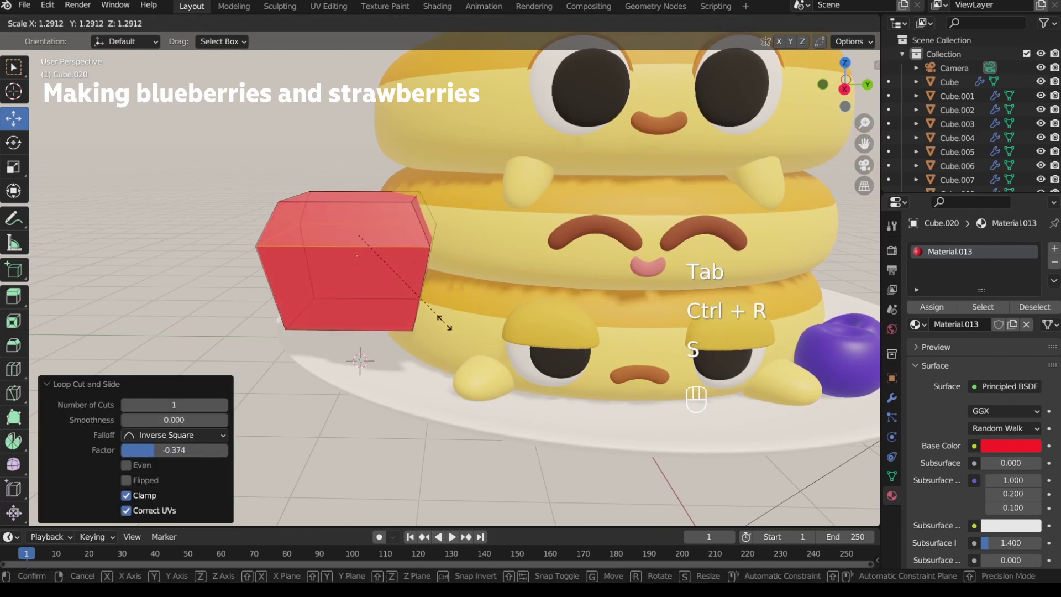
{"action": "left_click", "coordinate": [445, 322]}
Step: Scale the red cube's bottom face to 0.569 and move it slightly downward
{"action": "key", "text": "3"}
{"action": "left_click", "coordinate": [360, 324]}
{"action": "key", "text": "s"}
{"action": "left_click", "coordinate": [394, 357]}
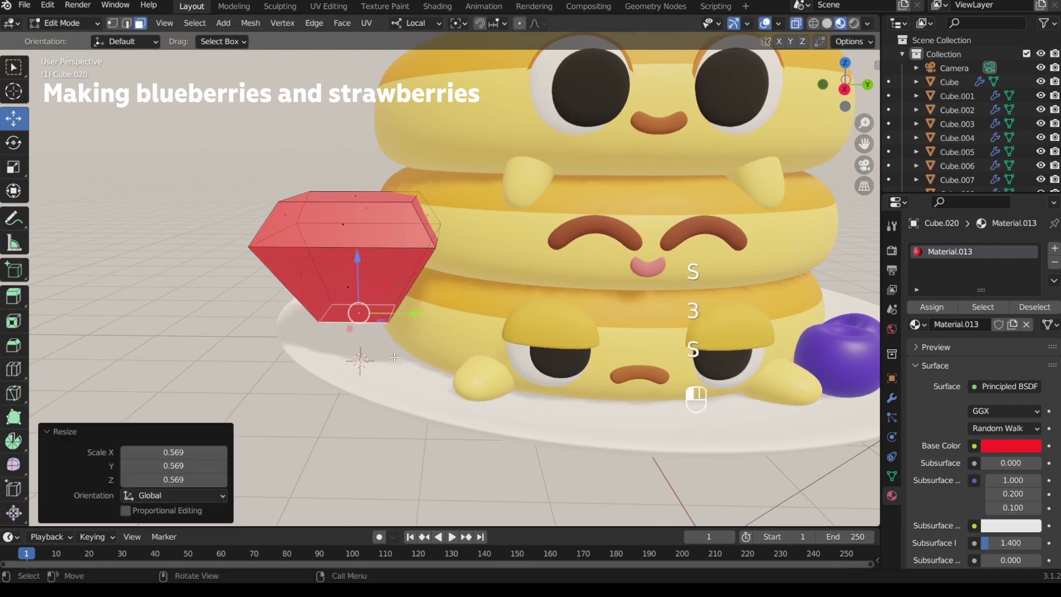
{"action": "left_click_drag", "start_coordinate": [360, 264], "coordinate": [362, 283]}
Step: Cut a second horizontal loop in the strawberry's lower part at factor 0.155 and scale it outward
{"action": "key", "text": "ctrl+r"}
{"action": "left_click", "coordinate": [409, 303]}
{"action": "left_click", "coordinate": [409, 312]}
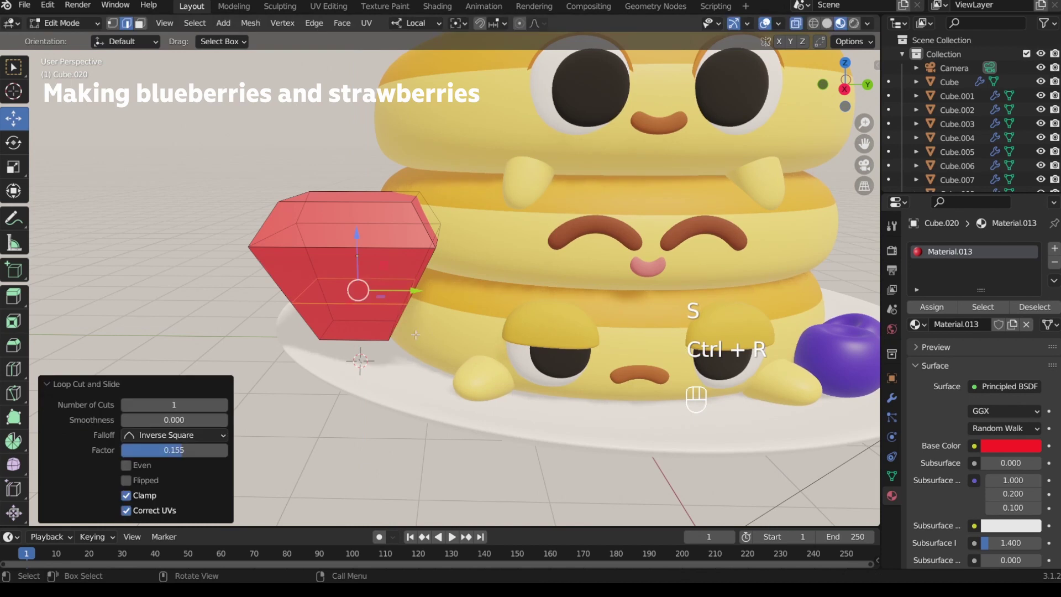
{"action": "key", "text": "s"}
{"action": "left_click", "coordinate": [422, 349]}
{"action": "key", "text": "Tab"}
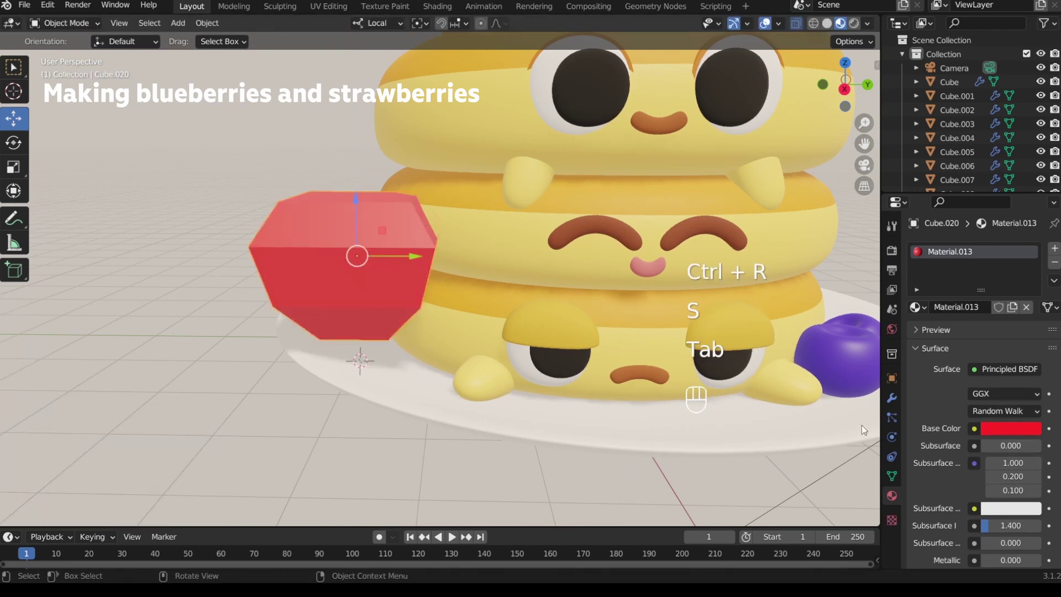
Step: Add a Subdivision Surface modifier with viewport and render levels of 4 to the strawberry and shade it smooth
{"action": "left_click", "coordinate": [891, 398]}
{"action": "left_click", "coordinate": [954, 248]}
{"action": "left_click", "coordinate": [827, 498]}
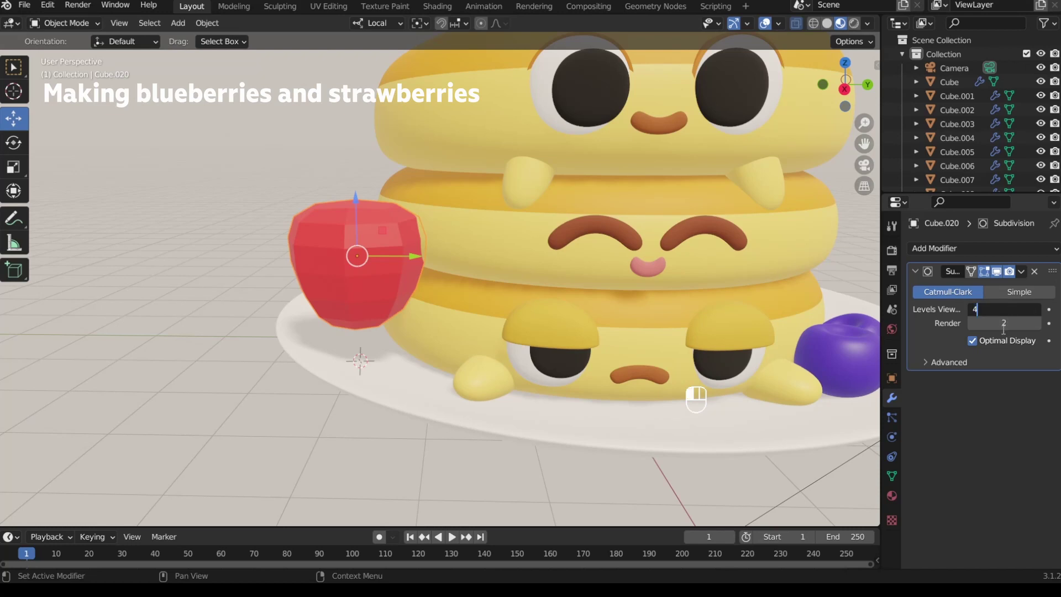
{"action": "key", "text": "Return"}
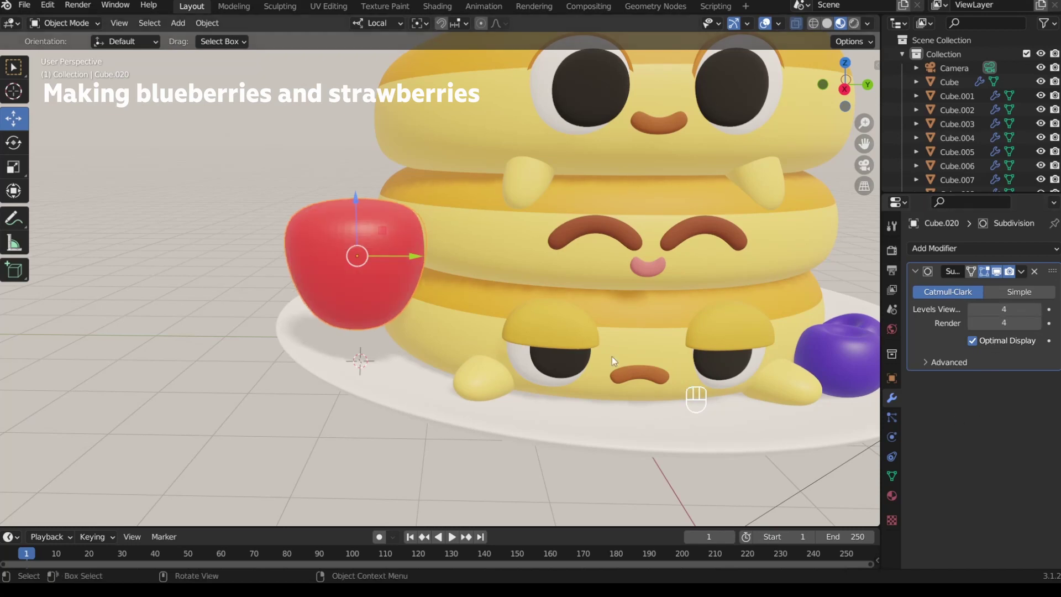
{"action": "right_click", "coordinate": [357, 250]}
{"action": "left_click", "coordinate": [357, 250]}
Step: Scale the strawberry's bottom face to 0.497 for a more pointed tip
{"action": "middle_click_drag", "start_coordinate": [358, 267], "coordinate": [363, 245]}
{"action": "key", "text": "Tab"}
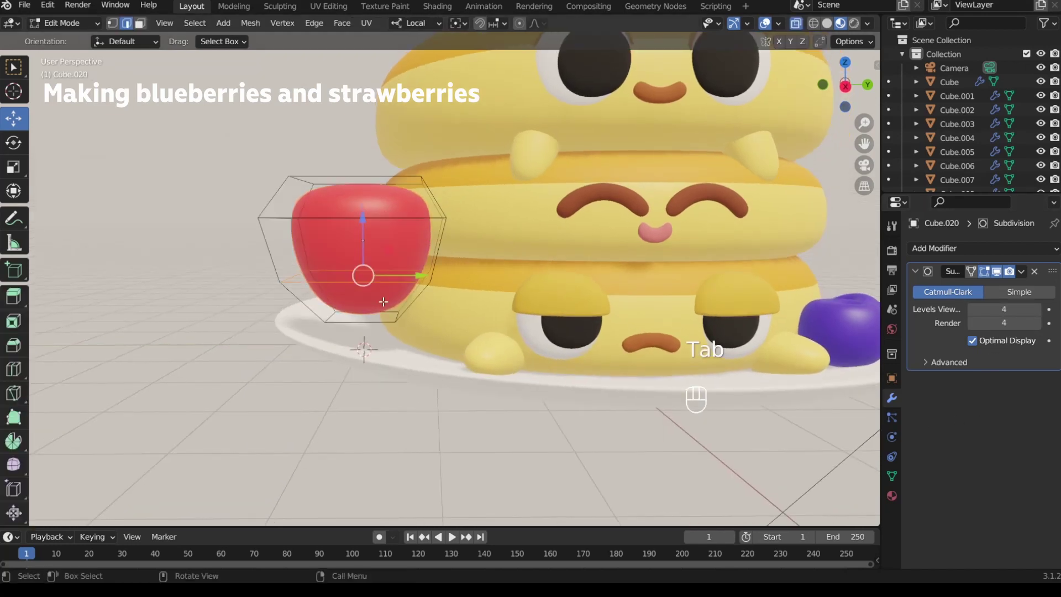
{"action": "key", "text": "s"}
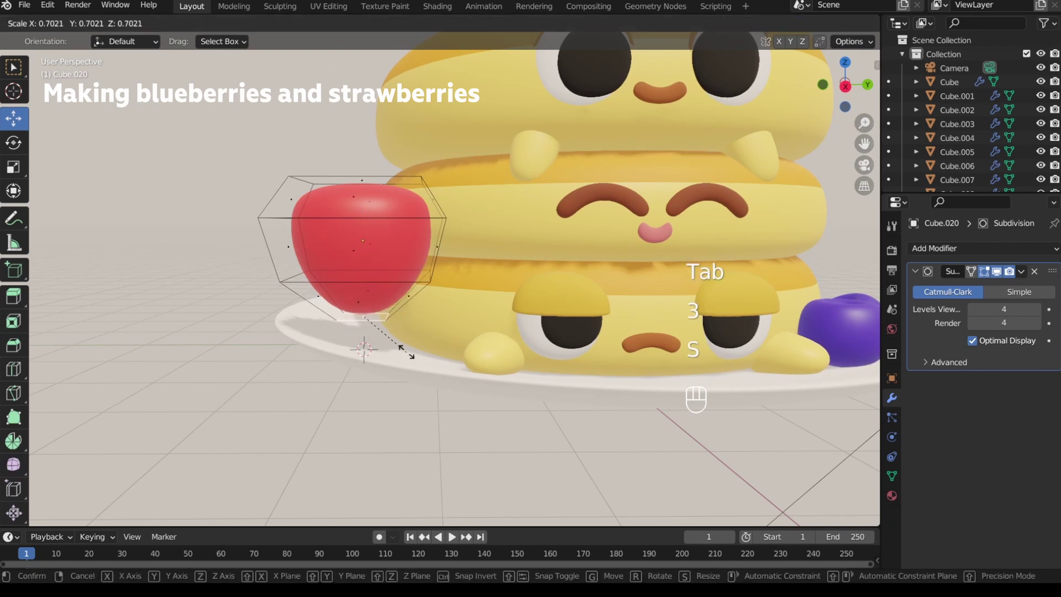
{"action": "left_click", "coordinate": [396, 344]}
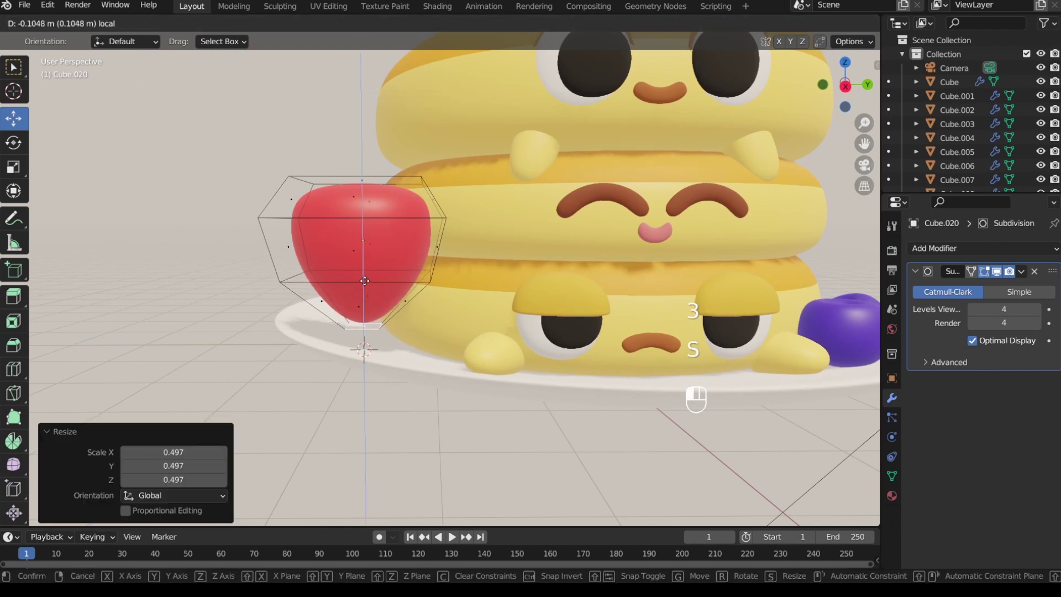
Step: Scale the whole strawberry down slightly, finishing back in mesh editing
{"action": "key", "text": "Tab"}
{"action": "scroll", "coordinate": [368, 301], "scroll_direction": "up", "scroll_amount": 1}
{"action": "middle_click_drag", "start_coordinate": [369, 302], "coordinate": [427, 340]}
{"action": "key", "text": "s"}
{"action": "left_click", "coordinate": [418, 331]}
{"action": "key", "text": "Tab"}
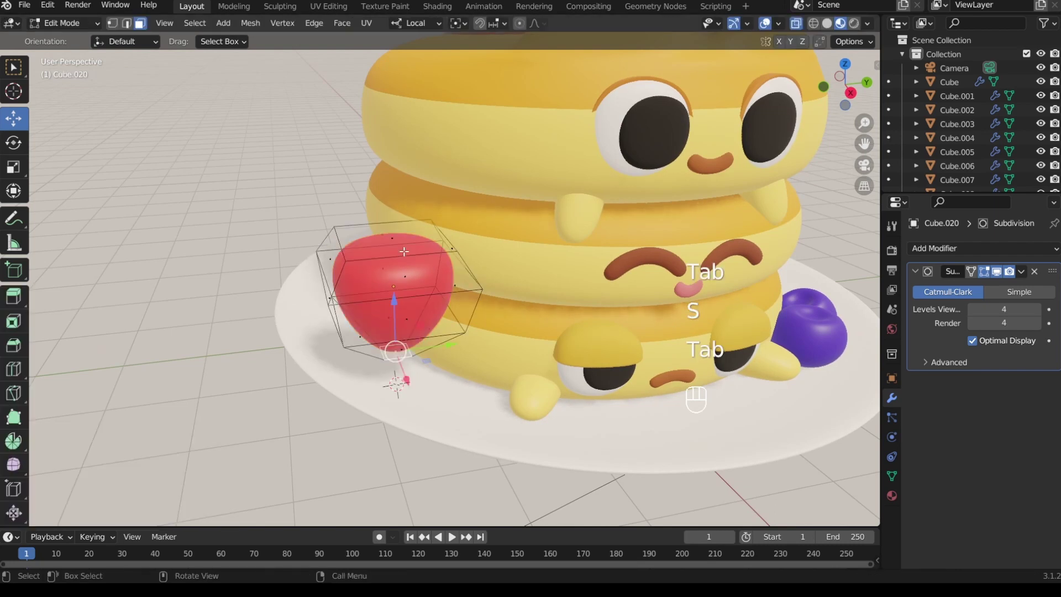
Step: Form a dimple in the strawberry's top by insetting the top face 0.6395 m, extruding it inward and scaling it
{"action": "left_click", "coordinate": [394, 241]}
{"action": "key", "text": "i"}
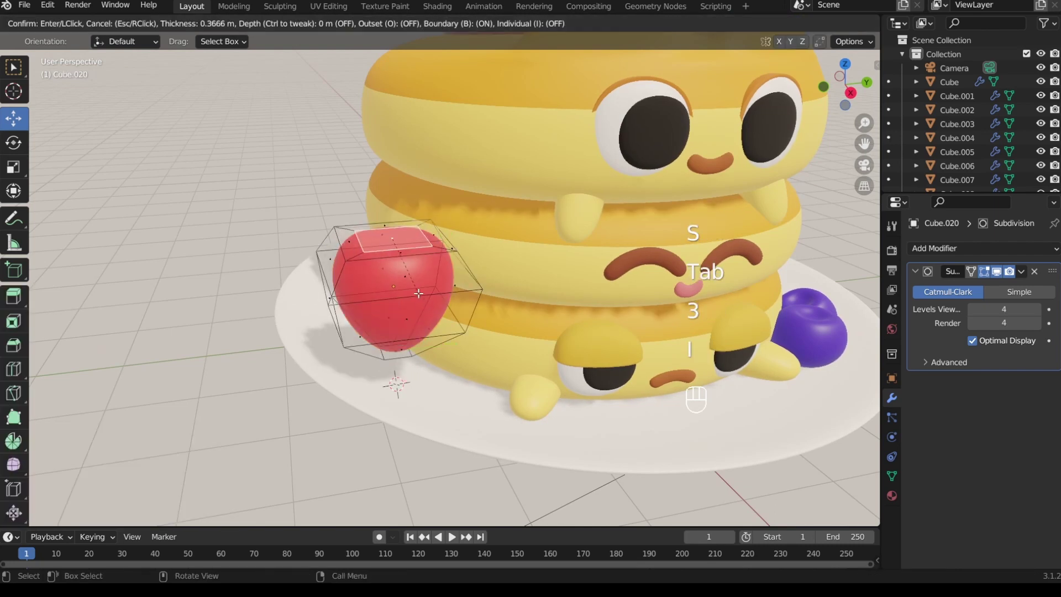
{"action": "left_click", "coordinate": [413, 292]}
{"action": "key", "text": "e"}
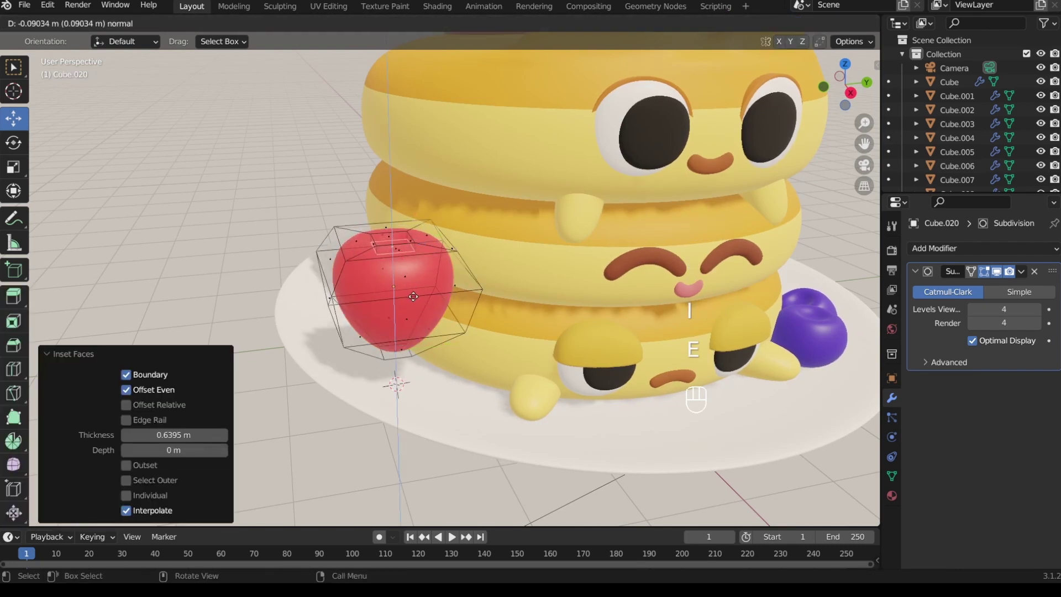
{"action": "left_click", "coordinate": [413, 296]}
{"action": "middle_click_drag", "start_coordinate": [413, 297], "coordinate": [374, 281], "text": "ctrl"}
{"action": "key", "text": "s"}
{"action": "left_click", "coordinate": [397, 337]}
{"action": "key", "text": "Tab"}
{"action": "scroll", "coordinate": [373, 280], "scroll_direction": "down", "scroll_amount": 2}
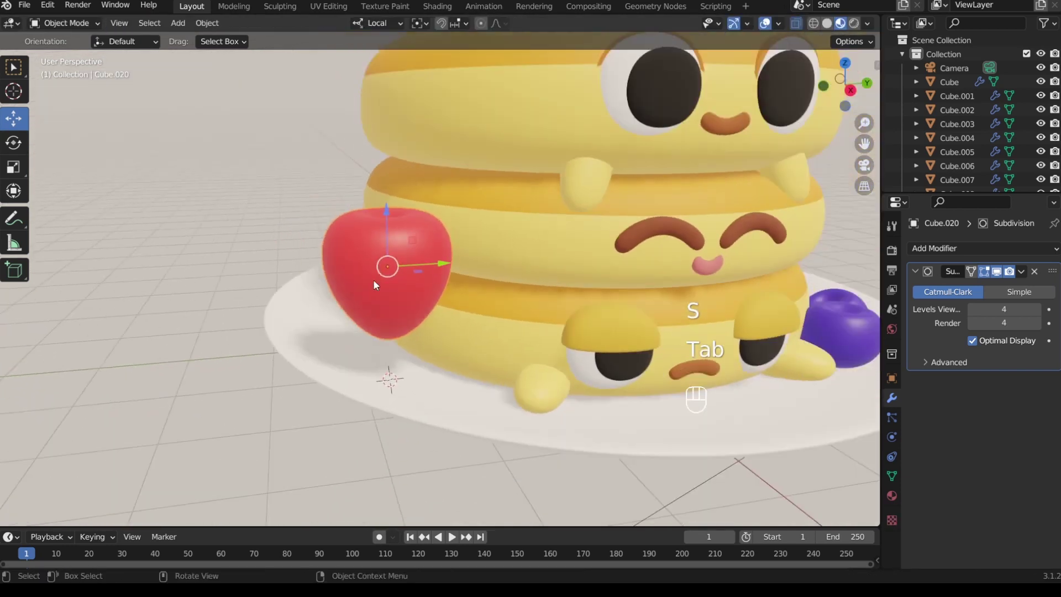
Step: Lower the strawberry 0.55091 m towards the plate and tilt it about -62° around its local Y axis
{"action": "left_click_drag", "start_coordinate": [386, 231], "coordinate": [387, 326]}
{"action": "middle_click_drag", "start_coordinate": [419, 356], "coordinate": [450, 381]}
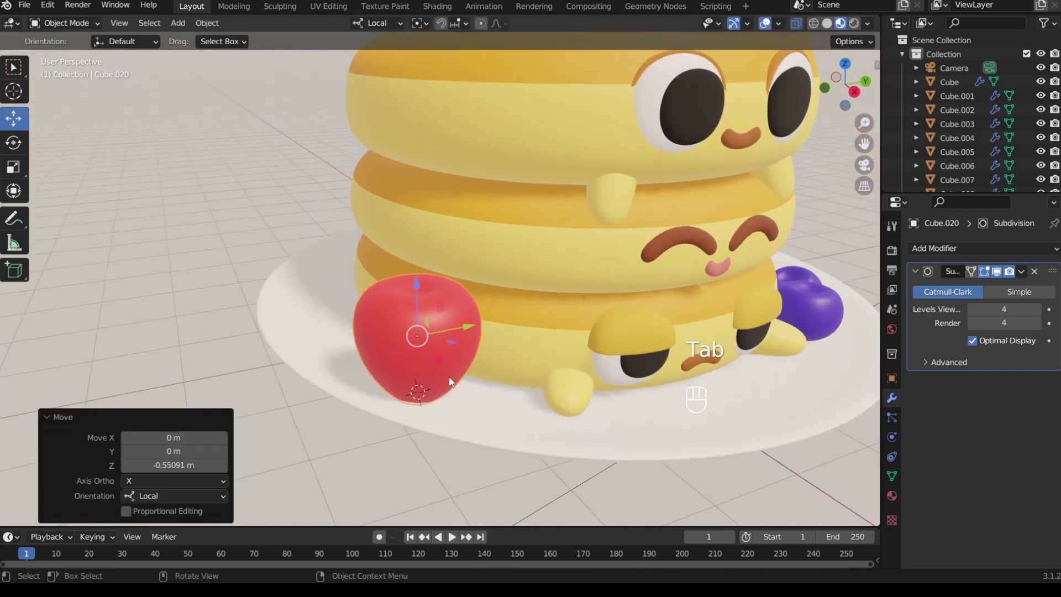
{"action": "key", "text": "r"}
{"action": "key", "text": "y"}
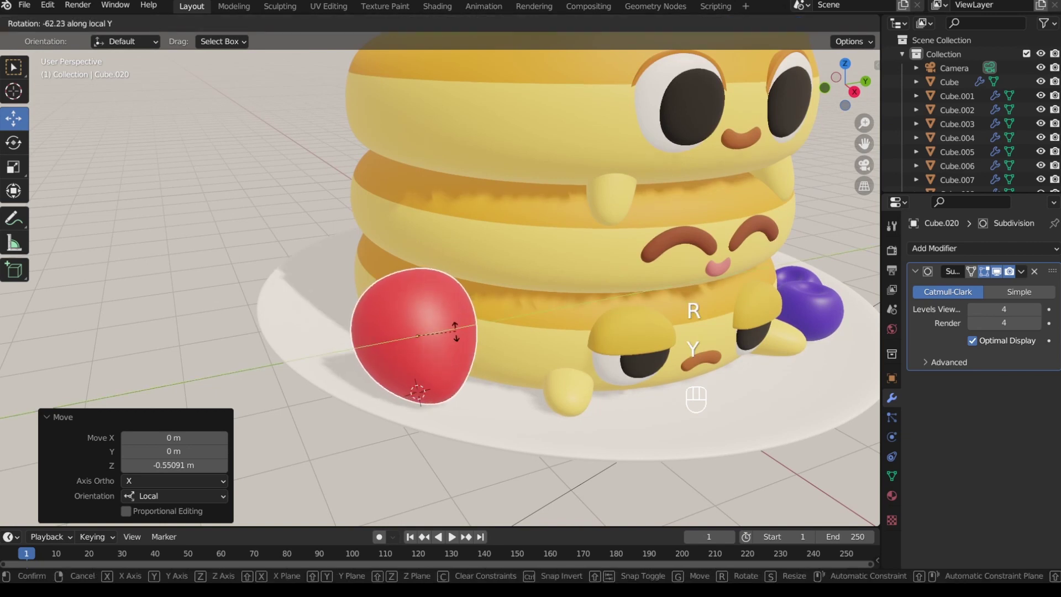
{"action": "left_click", "coordinate": [457, 331]}
Step: Scale the tilted strawberry to about 0.85 and position it on the plate against the pancake stack
{"action": "middle_click_drag", "start_coordinate": [456, 332], "coordinate": [342, 268]}
{"action": "left_click_drag", "start_coordinate": [319, 287], "coordinate": [325, 302]}
{"action": "middle_click_drag", "start_coordinate": [332, 304], "coordinate": [334, 332]}
{"action": "mouse_move", "coordinate": [356, 300]}
{"action": "left_mouse_down"}
{"action": "mouse_move", "coordinate": [361, 281]}
{"action": "mouse_move", "coordinate": [358, 294]}
{"action": "left_mouse_up"}
{"action": "key", "text": "s"}
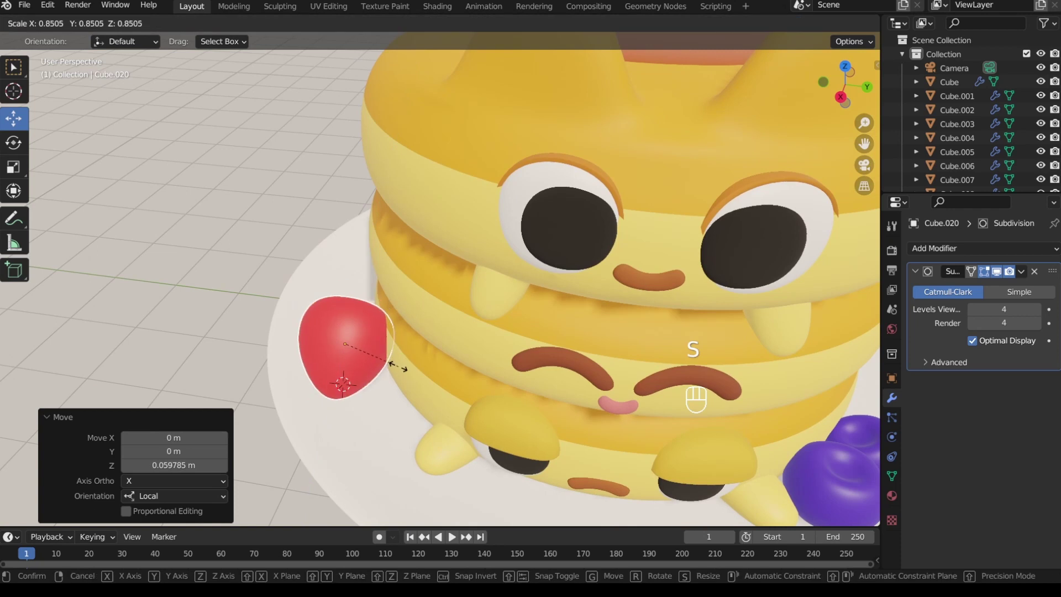
{"action": "left_click", "coordinate": [400, 369]}
{"action": "left_click_drag", "start_coordinate": [395, 351], "coordinate": [386, 349]}
{"action": "mouse_move", "coordinate": [395, 320]}
{"action": "middle_mouse_down", "text": "ctrl"}
{"action": "mouse_move", "coordinate": [475, 396]}
{"action": "mouse_move", "coordinate": [383, 330]}
{"action": "middle_mouse_up", "text": "ctrl"}
{"action": "left_click_drag", "start_coordinate": [358, 284], "coordinate": [378, 292]}
Step: Duplicate the strawberry and move the copy along the global axes to the other side of the plate, beside the two blueberries
{"action": "left_click", "coordinate": [376, 25]}
{"action": "left_click", "coordinate": [353, 67]}
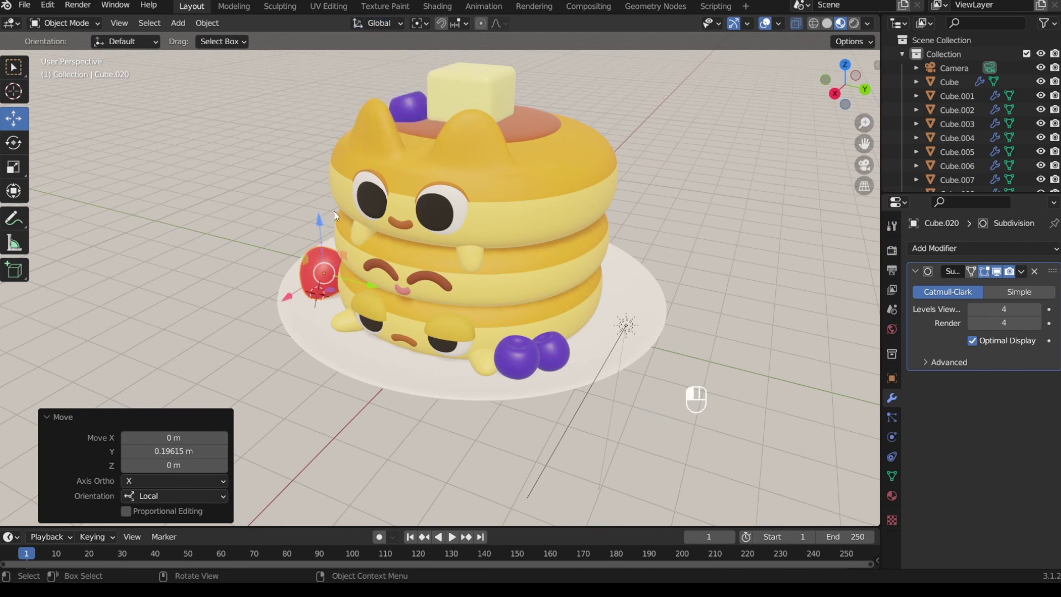
{"action": "key", "text": "shift+d"}
{"action": "key", "text": "shift+Return"}
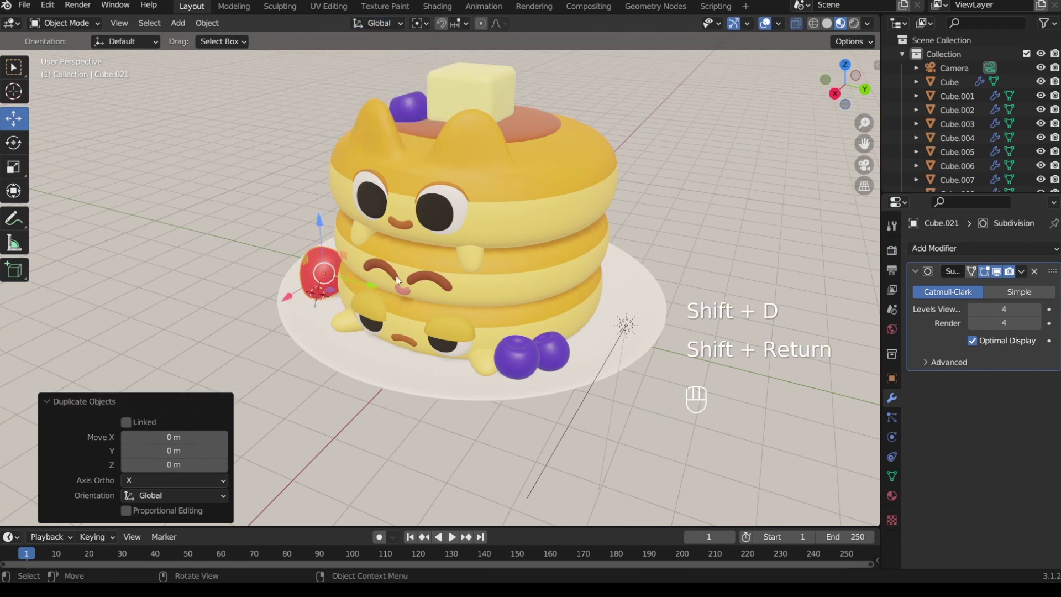
{"action": "left_click_drag", "start_coordinate": [319, 276], "coordinate": [414, 302]}
{"action": "left_click_drag", "start_coordinate": [581, 366], "coordinate": [619, 380]}
{"action": "middle_click_drag", "start_coordinate": [619, 386], "coordinate": [586, 388]}
{"action": "middle_click_drag", "start_coordinate": [585, 389], "coordinate": [416, 364], "text": "shift"}
{"action": "left_click_drag", "start_coordinate": [367, 360], "coordinate": [455, 369]}
Step: Rotate the strawberry copy around the global Z axis and nudge it into place next to the blueberries
{"action": "key", "text": "r"}
{"action": "key", "text": "z"}
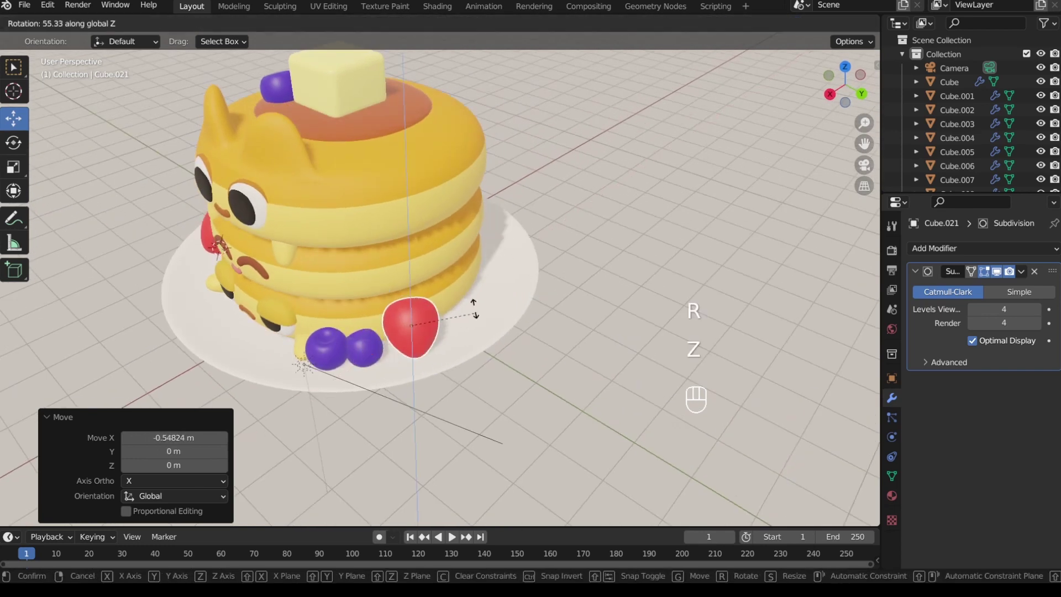
{"action": "left_click", "coordinate": [426, 268]}
{"action": "left_click", "coordinate": [383, 347]}
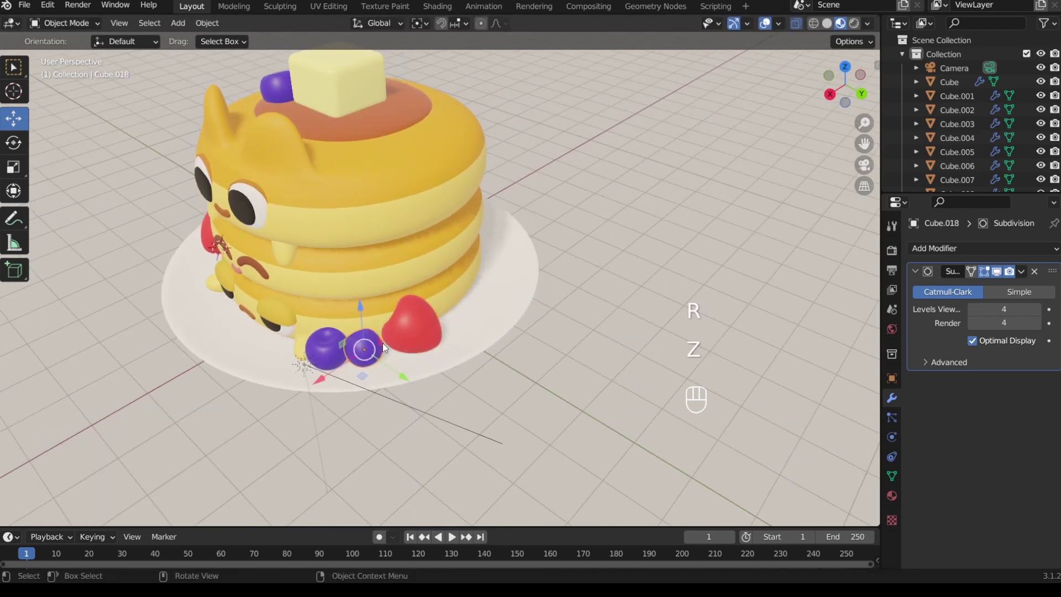
{"action": "middle_click_drag", "start_coordinate": [398, 318], "coordinate": [436, 350]}
{"action": "left_click", "coordinate": [441, 353]}
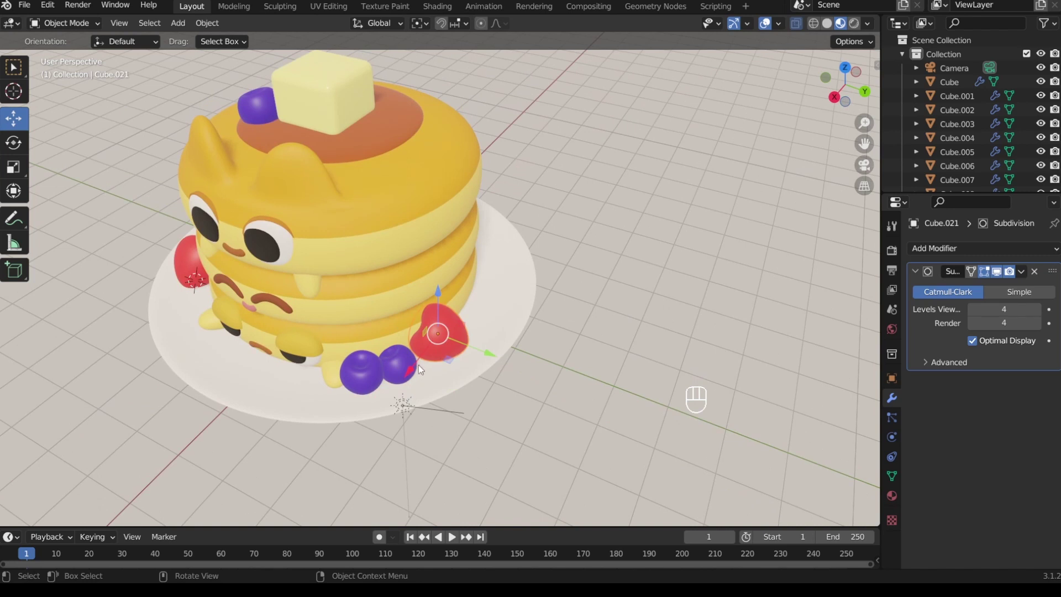
{"action": "left_click_drag", "start_coordinate": [415, 368], "coordinate": [413, 384]}
{"action": "left_click_drag", "start_coordinate": [472, 361], "coordinate": [481, 370]}
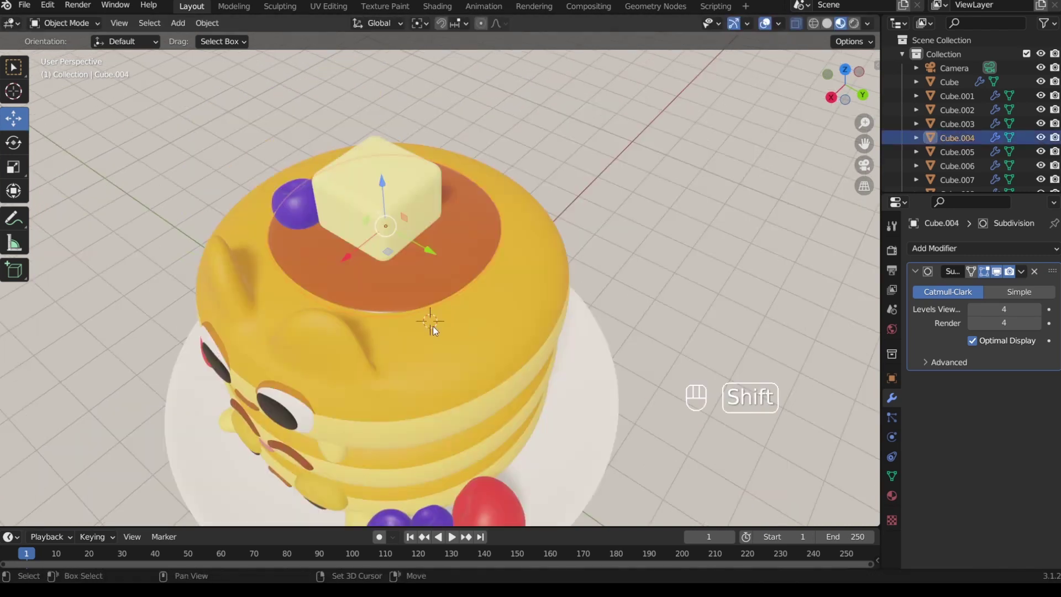
Step: Add a cube on the top pancake near the syrup's edge, scale it to 0.172 and flatten it to 0.268 in Z
{"action": "key", "text": "shift+a"}
{"action": "mouse_move", "coordinate": [436, 300]}
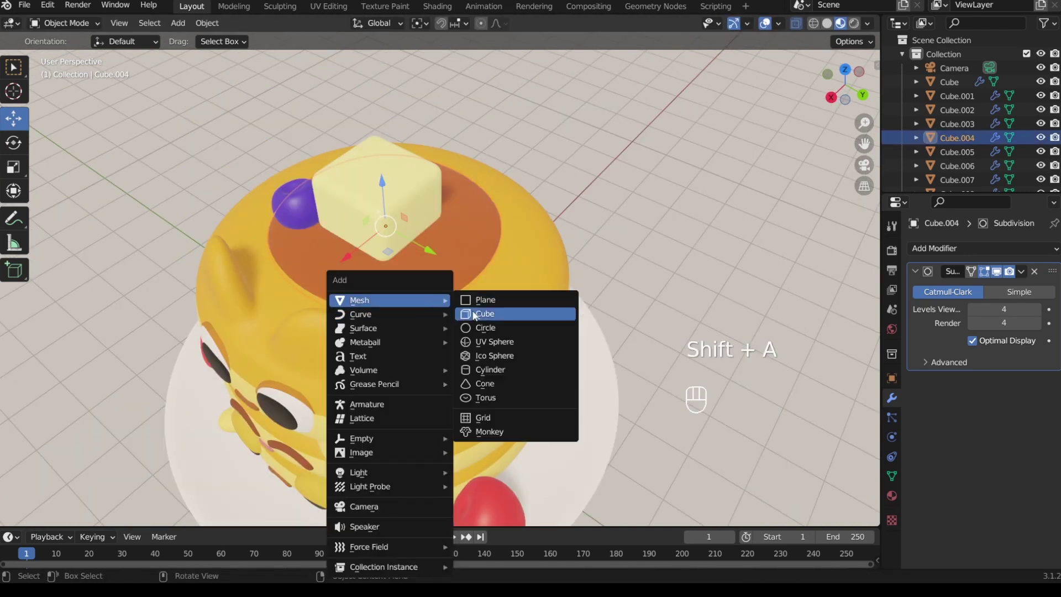
{"action": "left_click", "coordinate": [473, 314]}
{"action": "key", "text": "s"}
{"action": "left_click", "coordinate": [463, 380]}
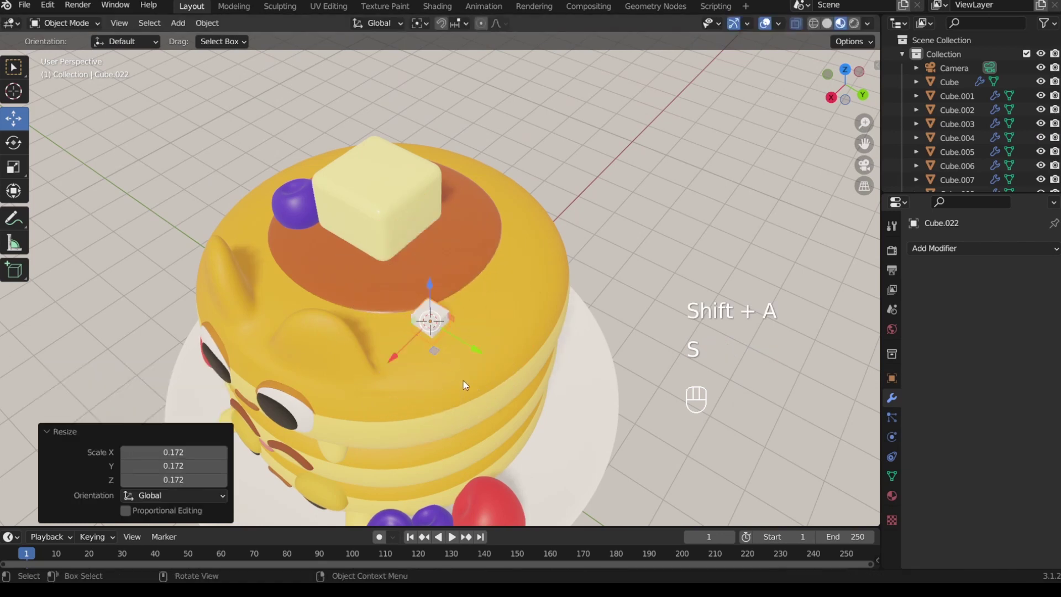
{"action": "key", "text": "s"}
{"action": "key", "text": "z"}
{"action": "left_click", "coordinate": [437, 341]}
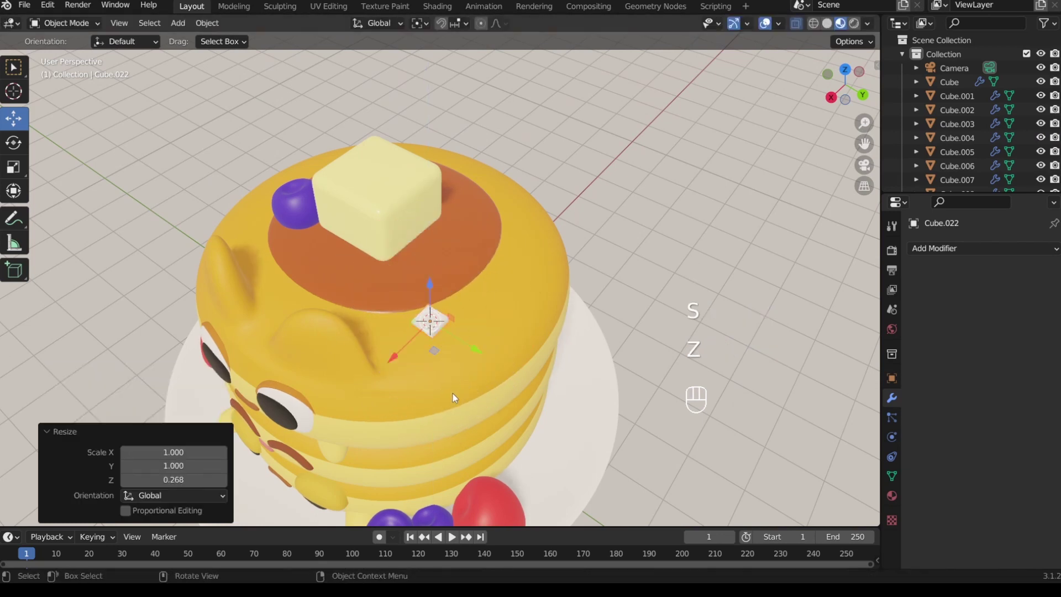
Step: Rotate the flattened cube -25.2° around global Z and move it along its local Y axis against the syrup's edge
{"action": "scroll", "coordinate": [455, 397], "scroll_direction": "up", "scroll_amount": 3}
{"action": "middle_click_drag", "start_coordinate": [452, 387], "coordinate": [501, 309], "text": "shift"}
{"action": "key", "text": "r"}
{"action": "key", "text": "z"}
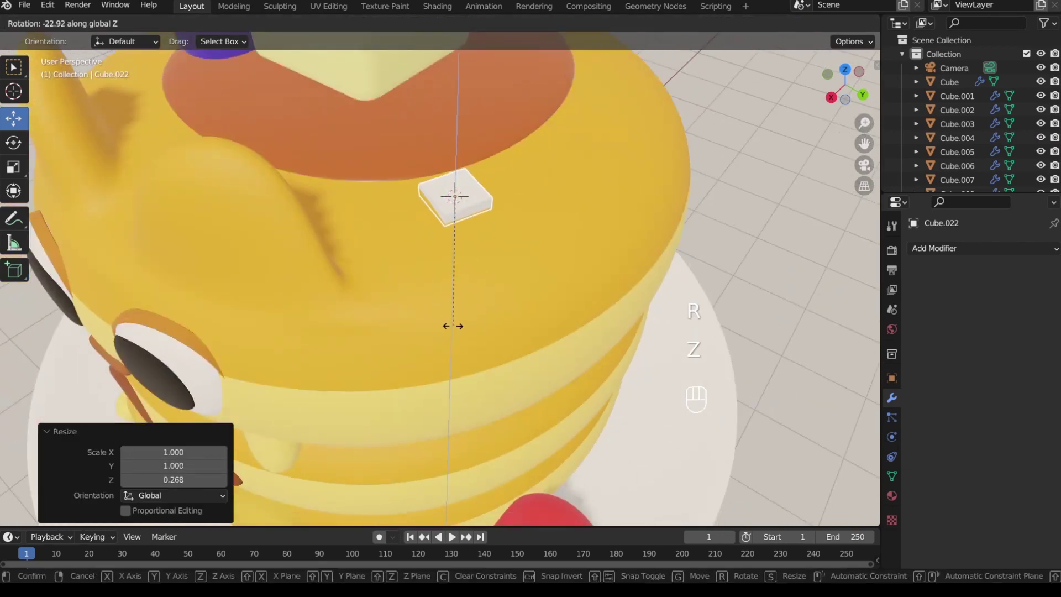
{"action": "left_click", "coordinate": [456, 309]}
{"action": "left_click", "coordinate": [377, 23]}
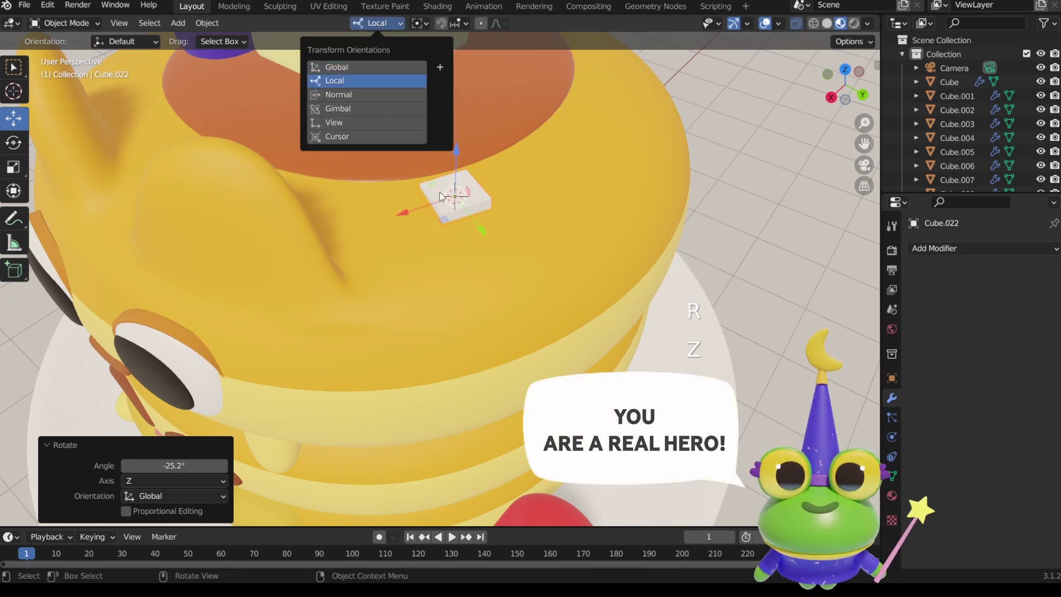
{"action": "left_click_drag", "start_coordinate": [482, 231], "coordinate": [452, 207]}
{"action": "middle_click_drag", "start_coordinate": [461, 231], "coordinate": [474, 221]}
Step: Extrude the flattened cube's outer end face 0.51367 m towards the pancake's rim and lower it slightly
{"action": "key", "text": "Tab"}
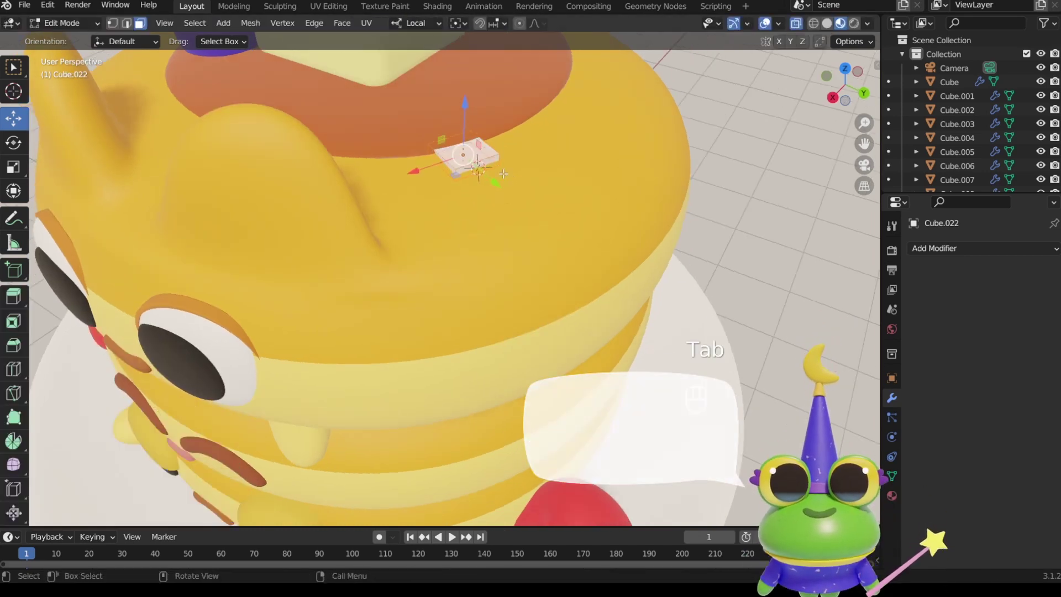
{"action": "key", "text": "3"}
{"action": "key", "text": "e"}
{"action": "left_click", "coordinate": [535, 274]}
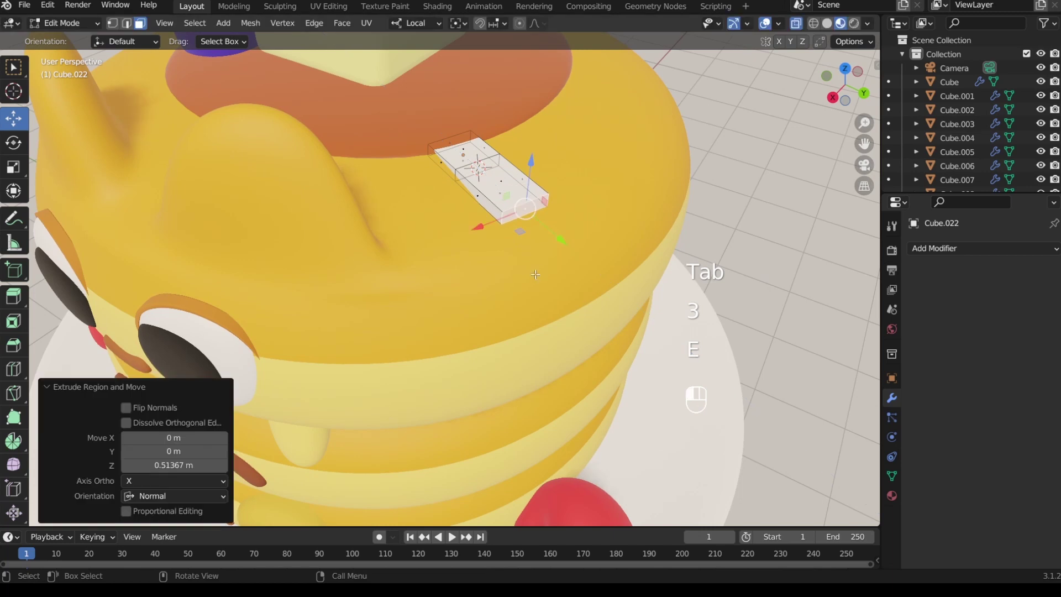
{"action": "mouse_move", "coordinate": [530, 183]}
{"action": "left_mouse_down"}
{"action": "mouse_move", "coordinate": [523, 208]}
{"action": "mouse_move", "coordinate": [525, 200]}
{"action": "left_mouse_up"}
Step: Extrude the strip's end face again past the rim and lower it 0.45727 m to follow the pancake's curve
{"action": "middle_click_drag", "start_coordinate": [555, 259], "coordinate": [568, 258]}
{"action": "key", "text": "e"}
{"action": "left_click", "coordinate": [640, 307]}
{"action": "middle_click_drag", "start_coordinate": [635, 298], "coordinate": [666, 266]}
{"action": "left_click_drag", "start_coordinate": [703, 122], "coordinate": [657, 176]}
Step: Cut a centred loop across the strip's last segment, raise it 0.064942 m and move it 0.10022 m outward in local Y
{"action": "scroll", "coordinate": [552, 298], "scroll_direction": "up", "scroll_amount": 5}
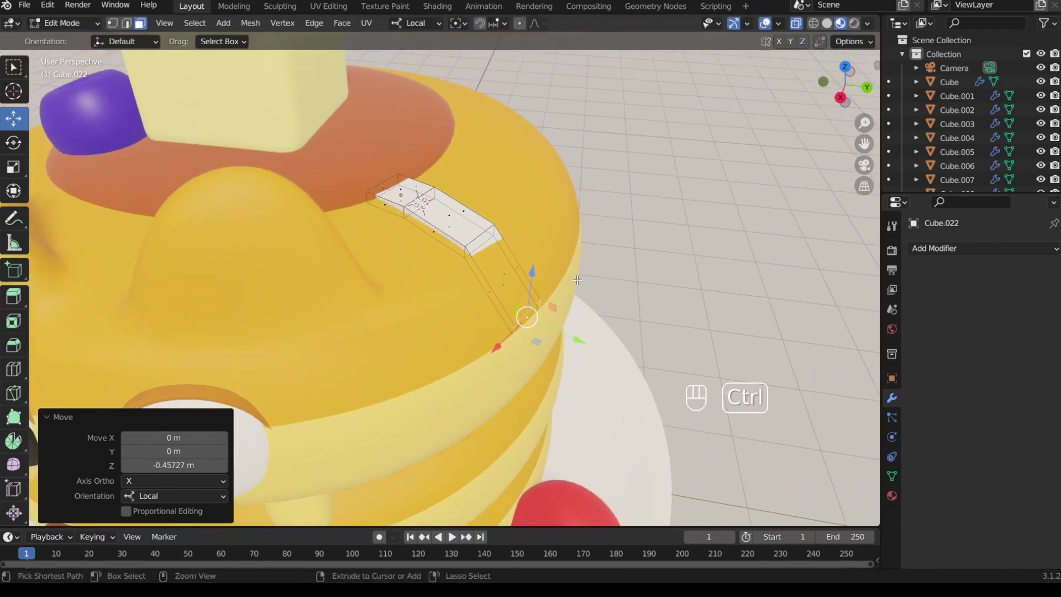
{"action": "key", "text": "ctrl+r"}
{"action": "left_click", "coordinate": [555, 301]}
{"action": "right_click", "coordinate": [556, 301]}
{"action": "middle_click_drag", "start_coordinate": [558, 293], "coordinate": [589, 249]}
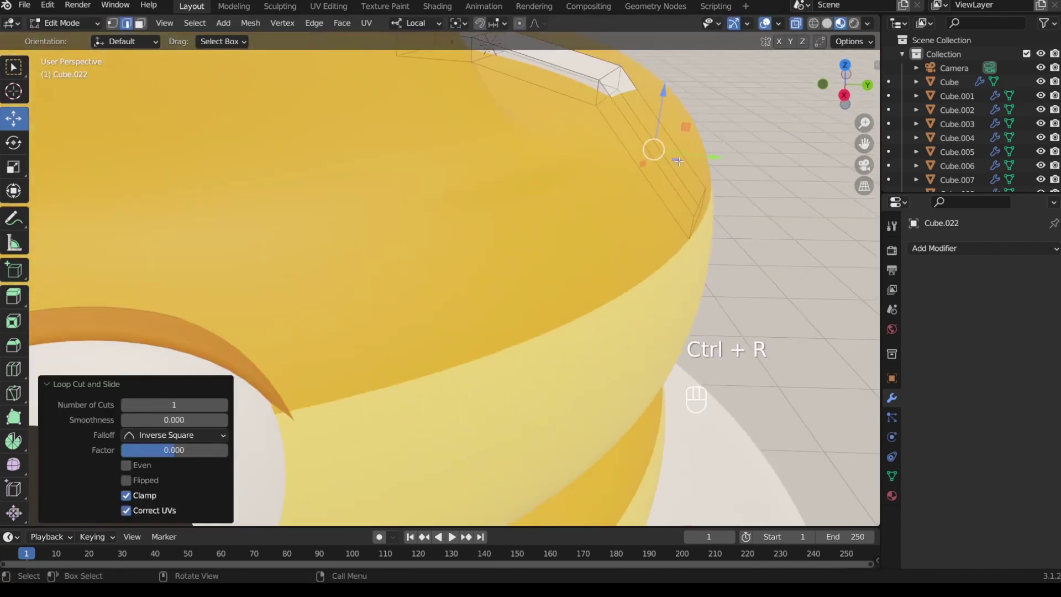
{"action": "middle_click_drag", "start_coordinate": [641, 127], "coordinate": [591, 177], "text": "shift"}
{"action": "left_click_drag", "start_coordinate": [577, 181], "coordinate": [580, 164]}
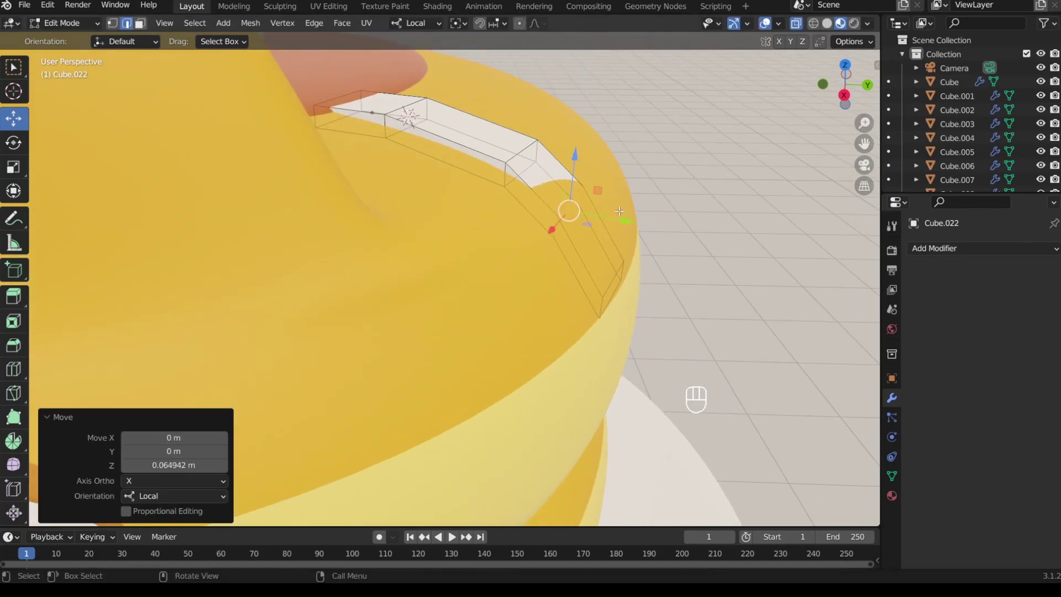
{"action": "left_click_drag", "start_coordinate": [623, 223], "coordinate": [636, 246]}
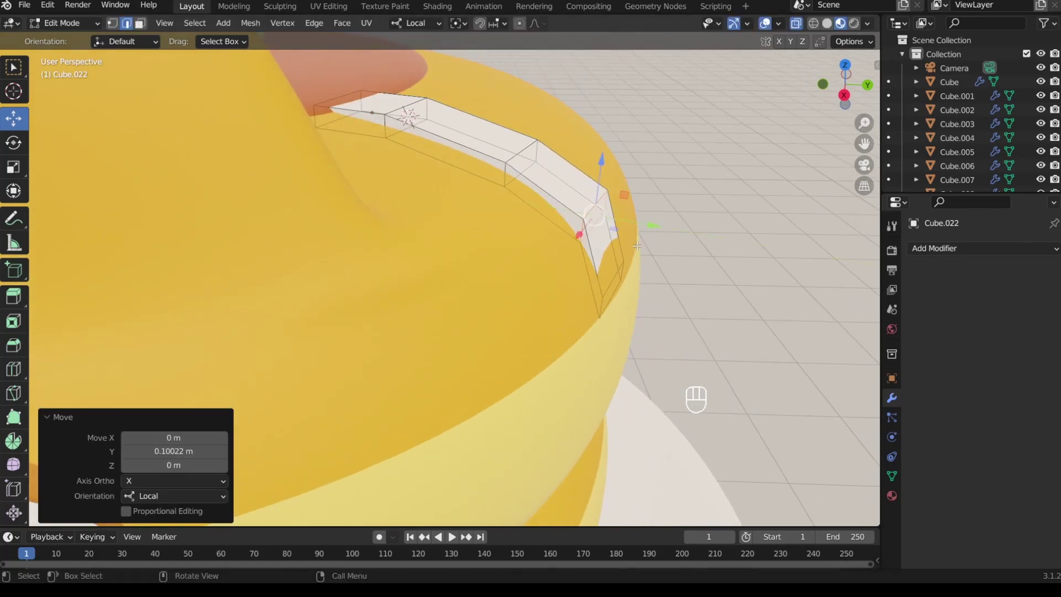
Step: Move the strip's lower end outward so it clears the pancake's side
{"action": "left_click", "coordinate": [618, 269]}
{"action": "left_click_drag", "start_coordinate": [658, 290], "coordinate": [677, 308]}
{"action": "key", "text": "Tab"}
{"action": "middle_click_drag", "start_coordinate": [625, 227], "coordinate": [369, 237], "text": "ctrl"}
Step: Cut a loop near the strip's inner end at factor 0.605 and another across its lowest segment
{"action": "key", "text": "Tab"}
{"action": "key", "text": "ctrl+r"}
{"action": "left_click", "coordinate": [338, 221]}
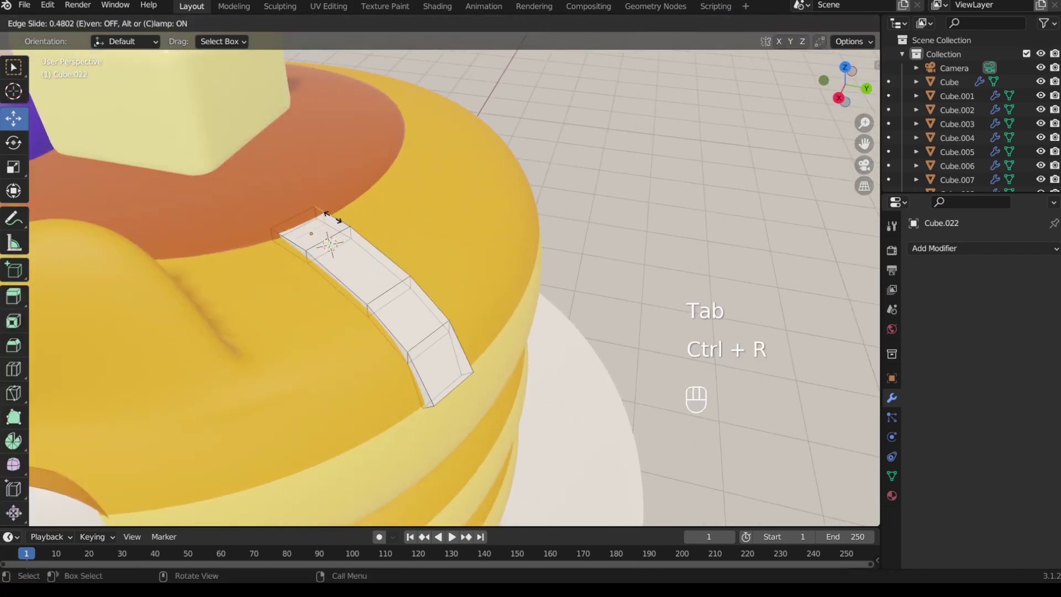
{"action": "left_click", "coordinate": [335, 218]}
{"action": "key", "text": "ctrl+r"}
{"action": "left_click", "coordinate": [420, 367]}
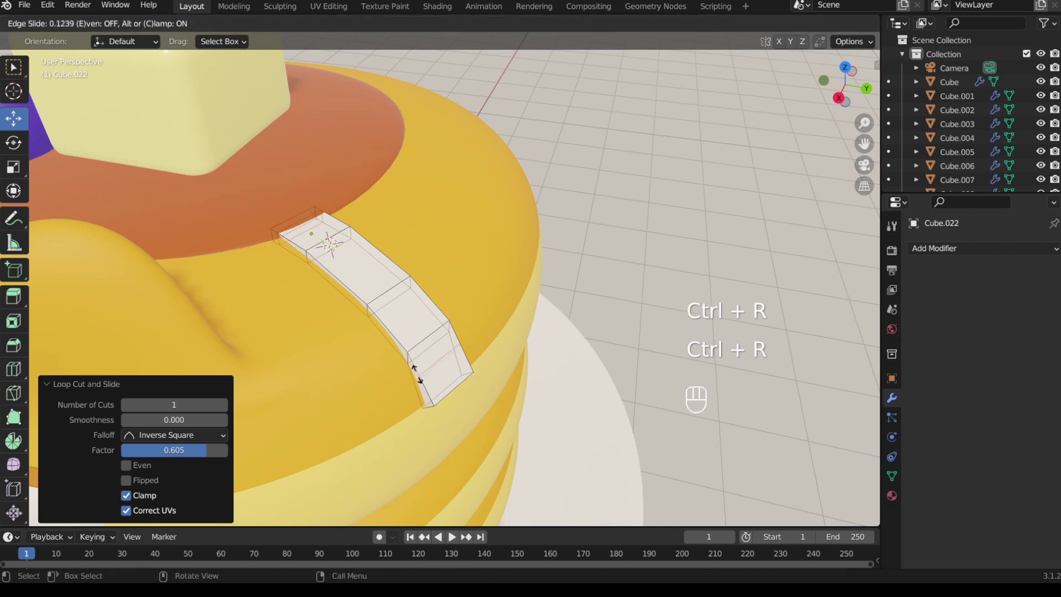
{"action": "left_click", "coordinate": [422, 376]}
{"action": "key", "text": "Tab"}
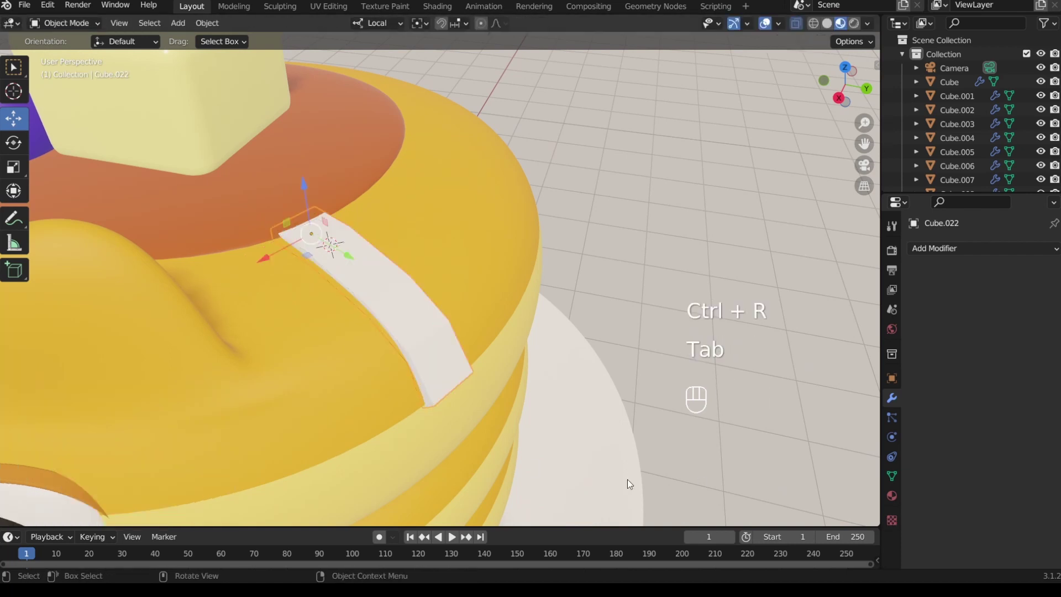
Step: Add a Subdivision Surface modifier with viewport and render levels of 4 to the strip and shade it smooth
{"action": "left_click", "coordinate": [941, 249]}
{"action": "left_click", "coordinate": [805, 497]}
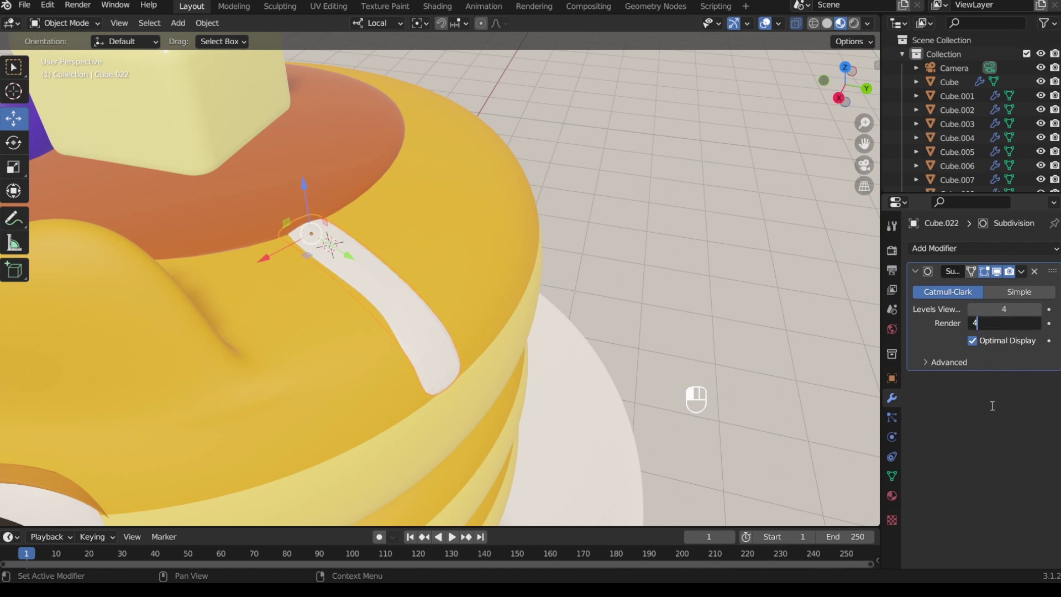
{"action": "right_click", "coordinate": [354, 271]}
{"action": "left_click", "coordinate": [353, 274]}
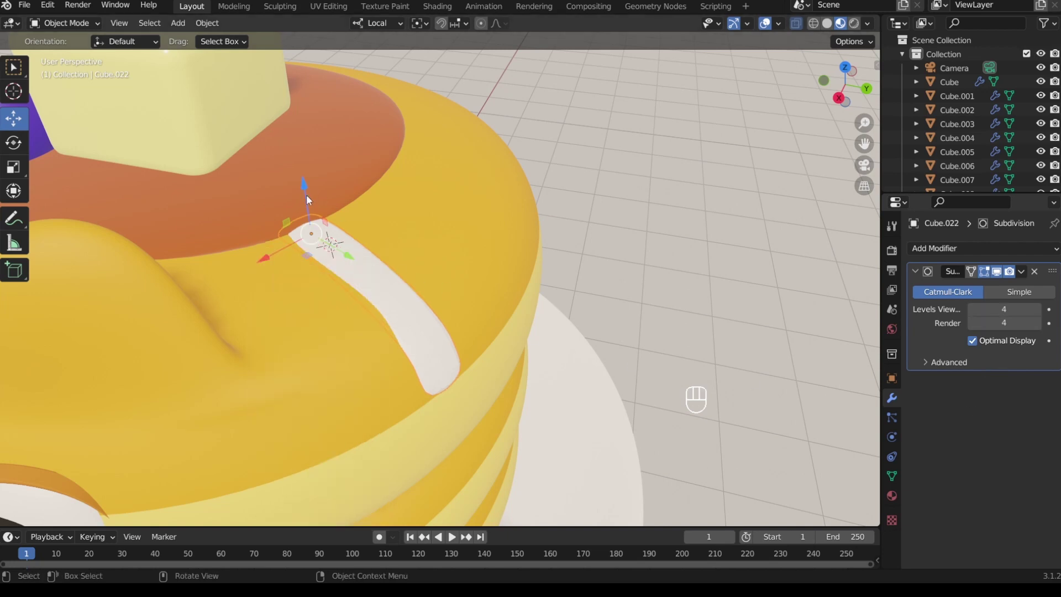
Step: Raise the smoothed strip slightly along the Z axis above the pancake's surface
{"action": "key", "text": "g"}
{"action": "key", "text": "z"}
{"action": "key", "text": "z"}
{"action": "left_click", "coordinate": [301, 188]}
Step: Apply the syrup's orange-brown Material.003 to the strip
{"action": "left_click", "coordinate": [459, 389]}
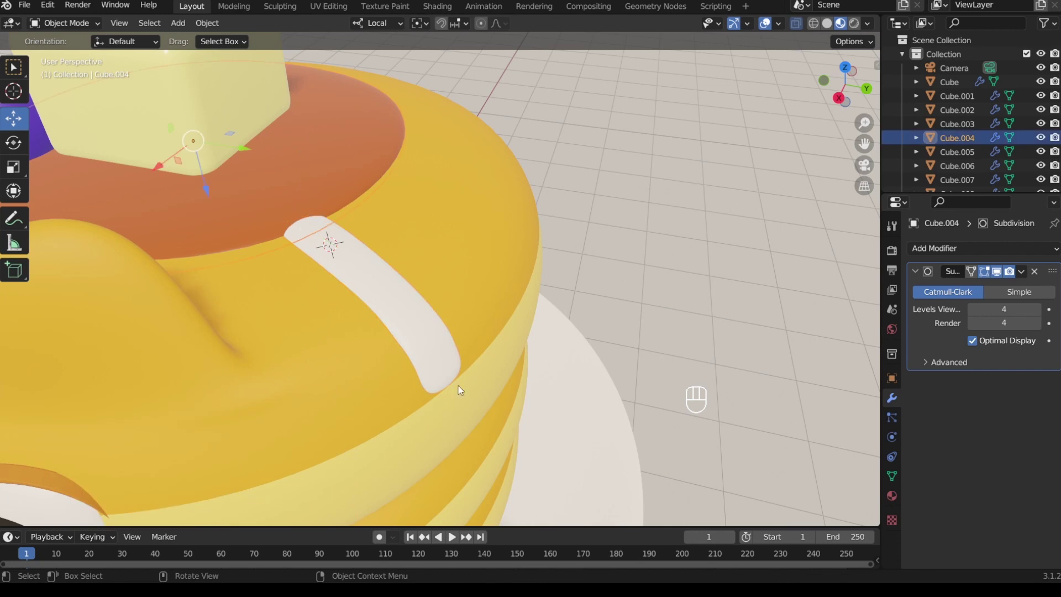
{"action": "left_click", "coordinate": [891, 495]}
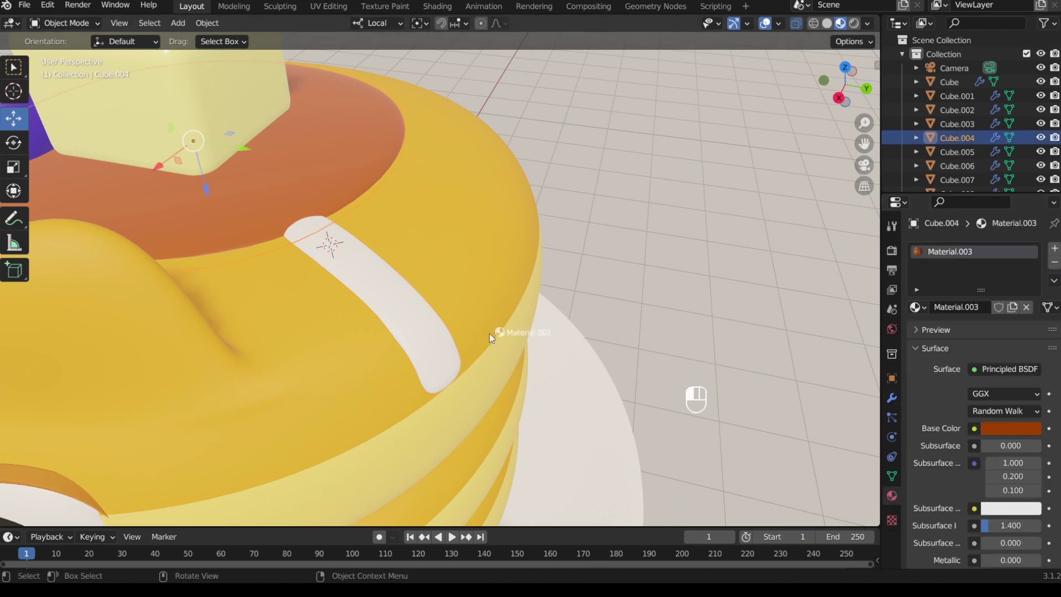
{"action": "left_click_drag", "start_coordinate": [489, 333], "coordinate": [412, 344]}
{"action": "middle_click_drag", "start_coordinate": [412, 344], "coordinate": [299, 249]}
Step: Pull the syrup drip's lower end further down the side of the top pancake
{"action": "left_click", "coordinate": [230, 187]}
{"action": "scroll", "coordinate": [316, 250], "scroll_direction": "up", "scroll_amount": 3}
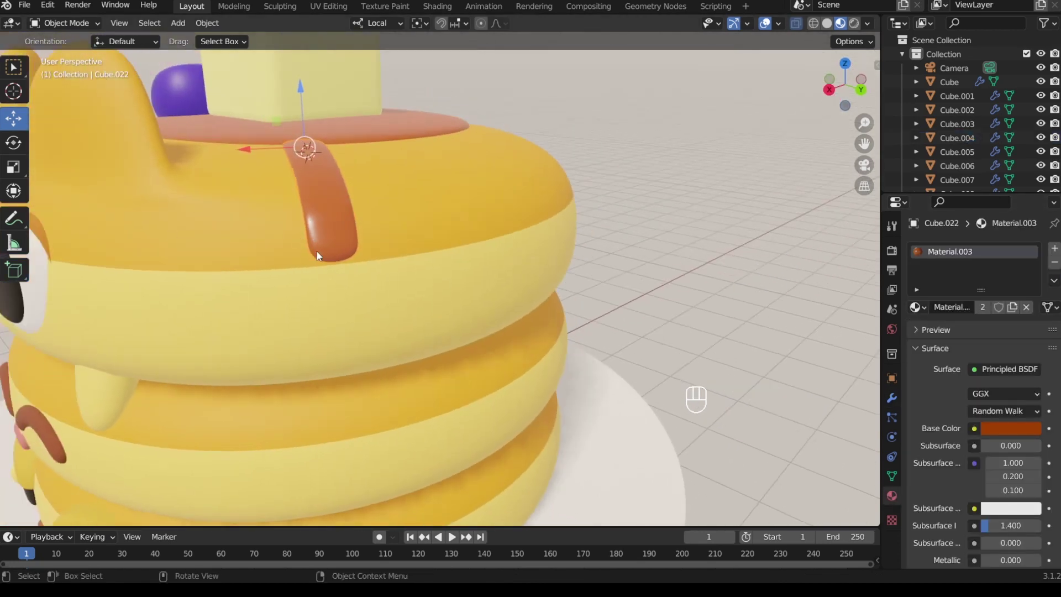
{"action": "key", "text": "Tab"}
{"action": "left_click_drag", "start_coordinate": [338, 236], "coordinate": [332, 267]}
{"action": "key", "text": "Tab"}
{"action": "middle_click_drag", "start_coordinate": [290, 185], "coordinate": [348, 315], "text": "ctrl"}
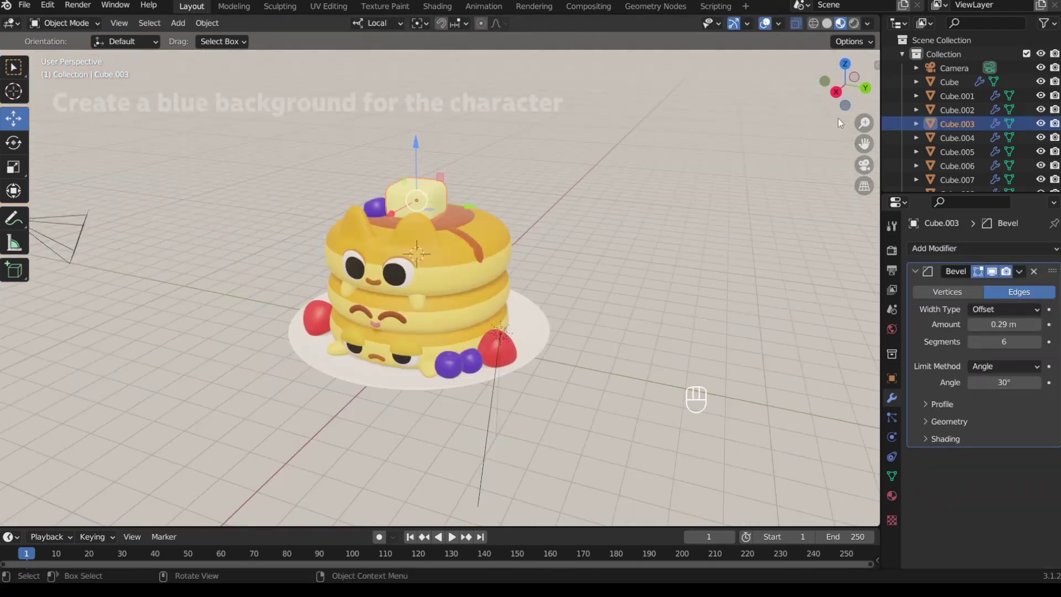
Step: Place the 3D cursor just below the plate in the right orthographic view and add a 2 m plane there
{"action": "left_click", "coordinate": [836, 93]}
{"action": "right_click", "coordinate": [425, 340], "text": "shift"}
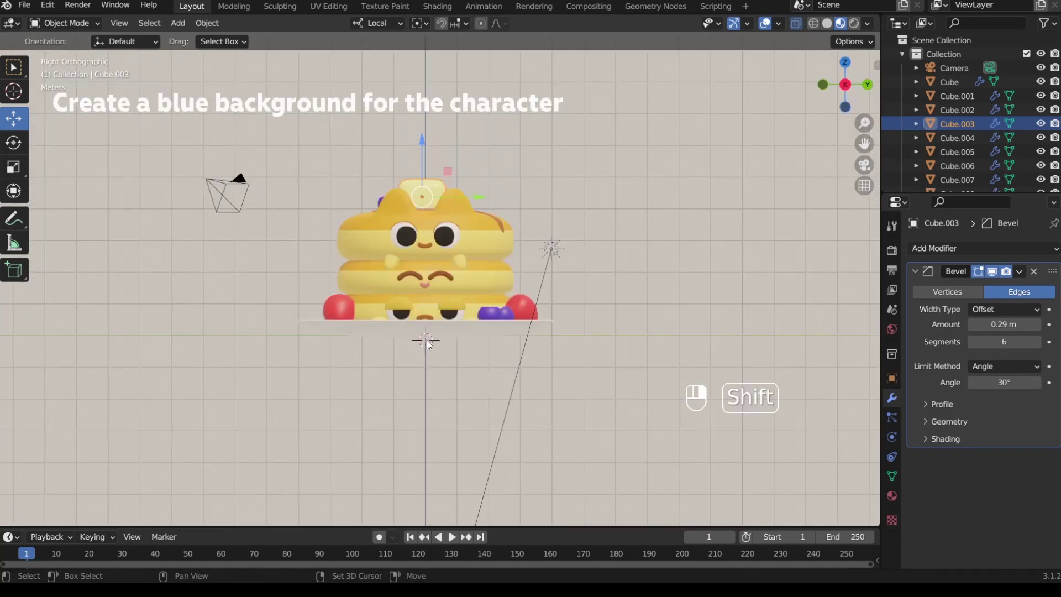
{"action": "key", "text": "shift+a"}
{"action": "mouse_move", "coordinate": [217, 299]}
{"action": "left_click", "coordinate": [265, 300]}
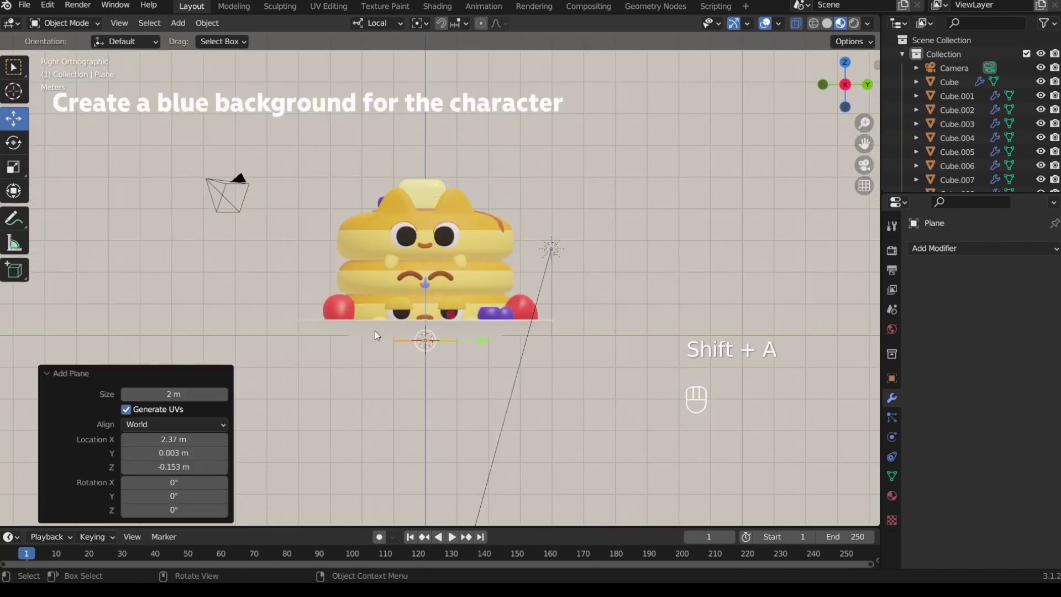
Step: Enlarge the new plane well beyond the plate and move it about -1.66 m along its local X axis
{"action": "middle_click_drag", "start_coordinate": [375, 330], "coordinate": [494, 426]}
{"action": "key", "text": "s"}
{"action": "left_click", "coordinate": [687, 538]}
{"action": "key", "text": "s"}
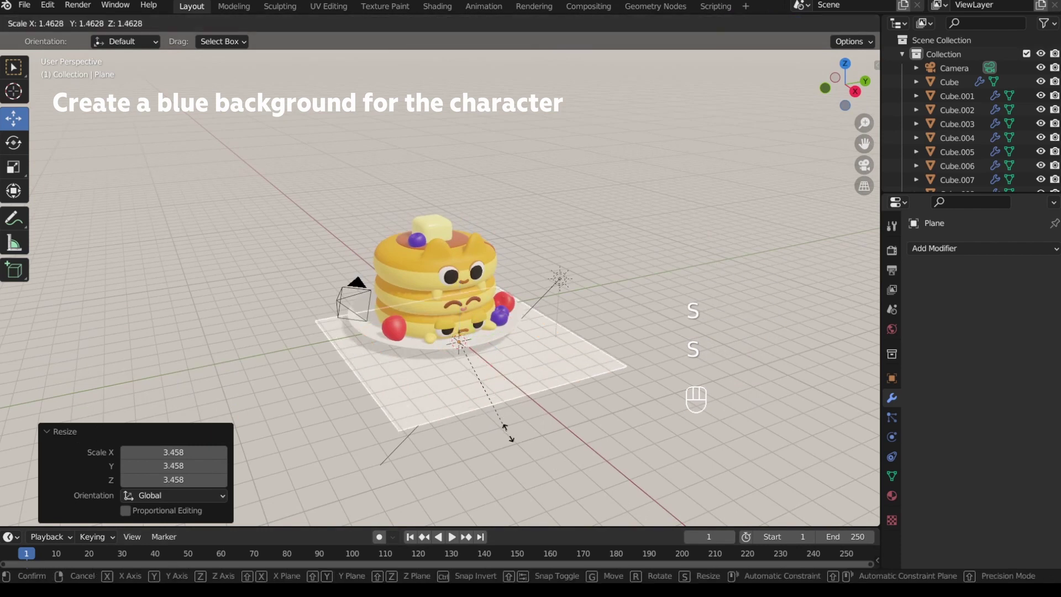
{"action": "left_click_drag", "start_coordinate": [463, 351], "coordinate": [450, 338]}
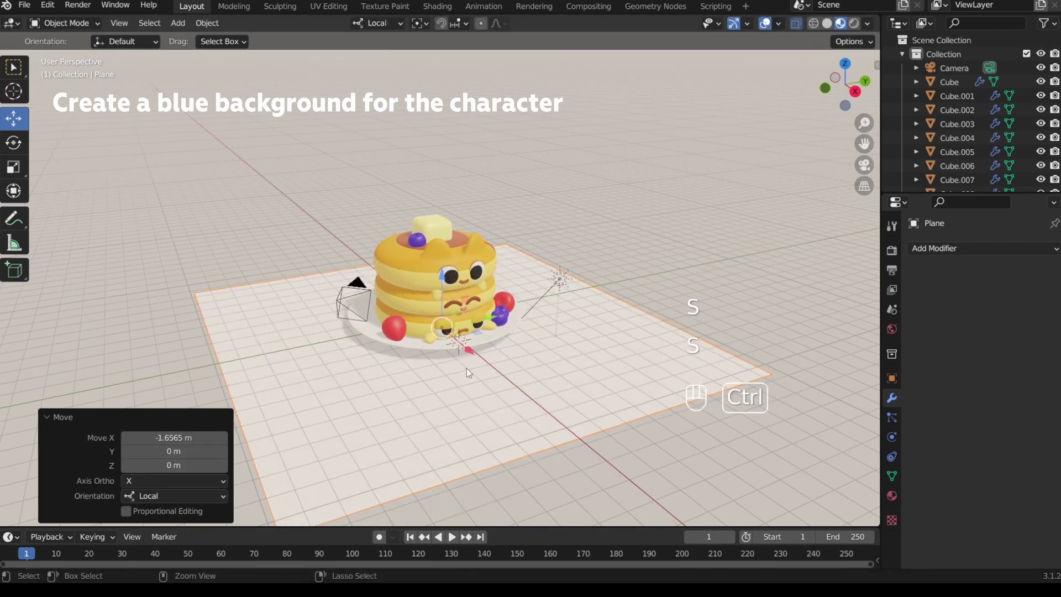
Step: Raise the plane about 0.26 m to meet the underside of the plate and scale it up further
{"action": "middle_click_drag", "start_coordinate": [466, 367], "coordinate": [450, 318], "text": "ctrl"}
{"action": "left_click_drag", "start_coordinate": [445, 303], "coordinate": [443, 289]}
{"action": "left_click", "coordinate": [443, 289]}
{"action": "scroll", "coordinate": [443, 293], "scroll_direction": "down", "scroll_amount": 4}
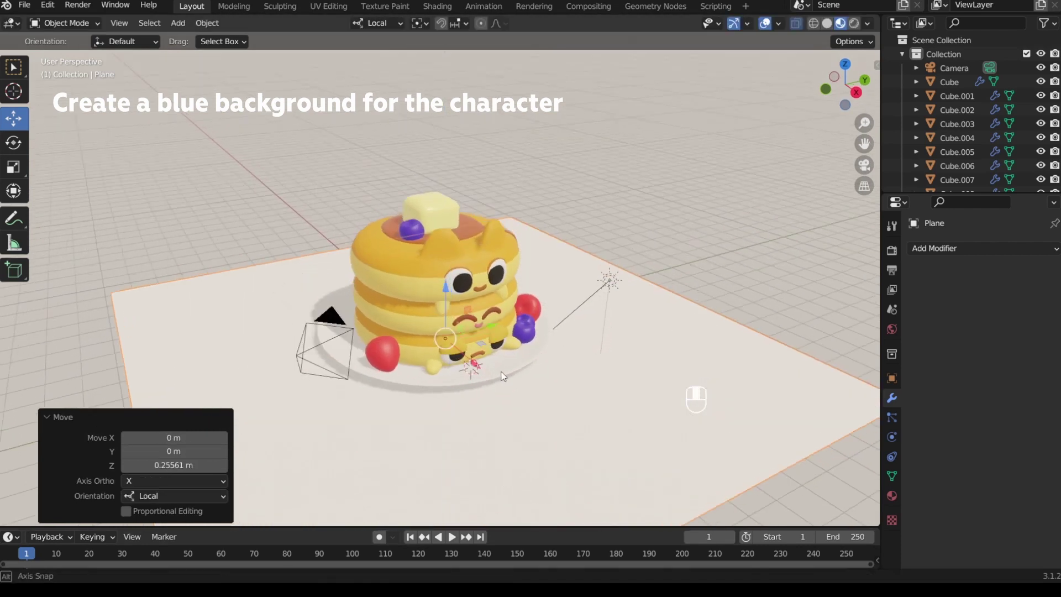
{"action": "key", "text": "s"}
{"action": "left_click", "coordinate": [546, 457]}
Step: Extrude the plane's edge behind the pancakes straight up along Z to form a tall back wall
{"action": "key", "text": "Tab"}
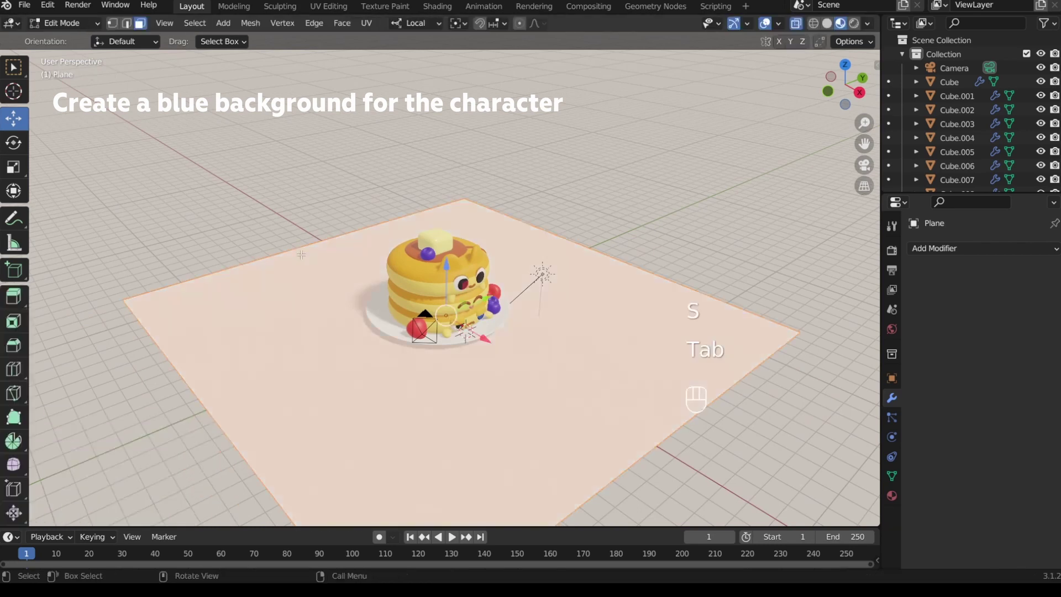
{"action": "key", "text": "2"}
{"action": "left_click", "coordinate": [316, 243]}
{"action": "key", "text": "e"}
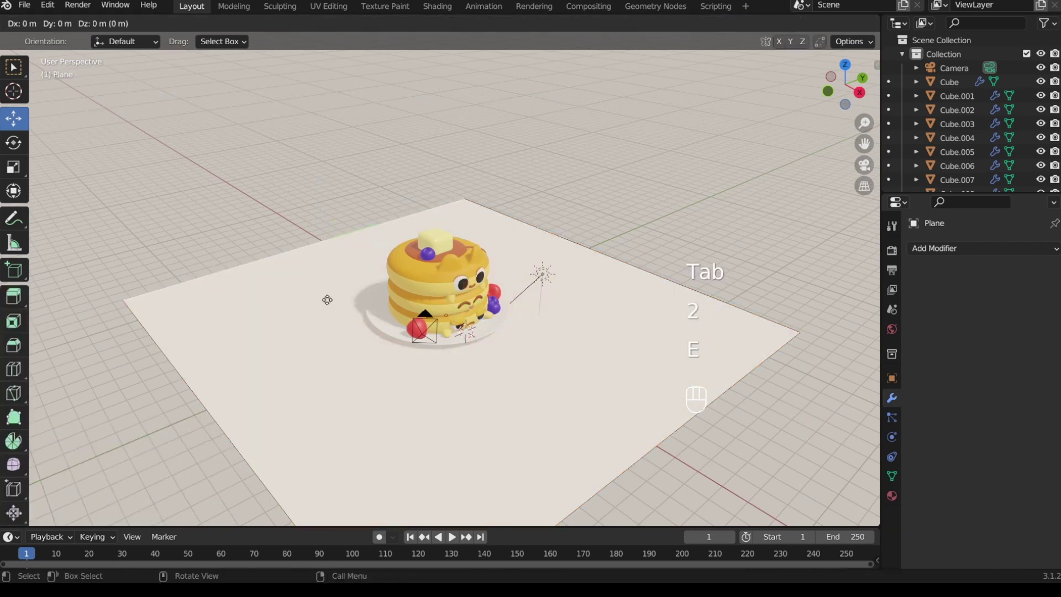
{"action": "key", "text": "z"}
{"action": "left_click", "coordinate": [324, 87]}
{"action": "key", "text": "Tab"}
{"action": "scroll", "coordinate": [343, 242], "scroll_direction": "down", "scroll_amount": 2}
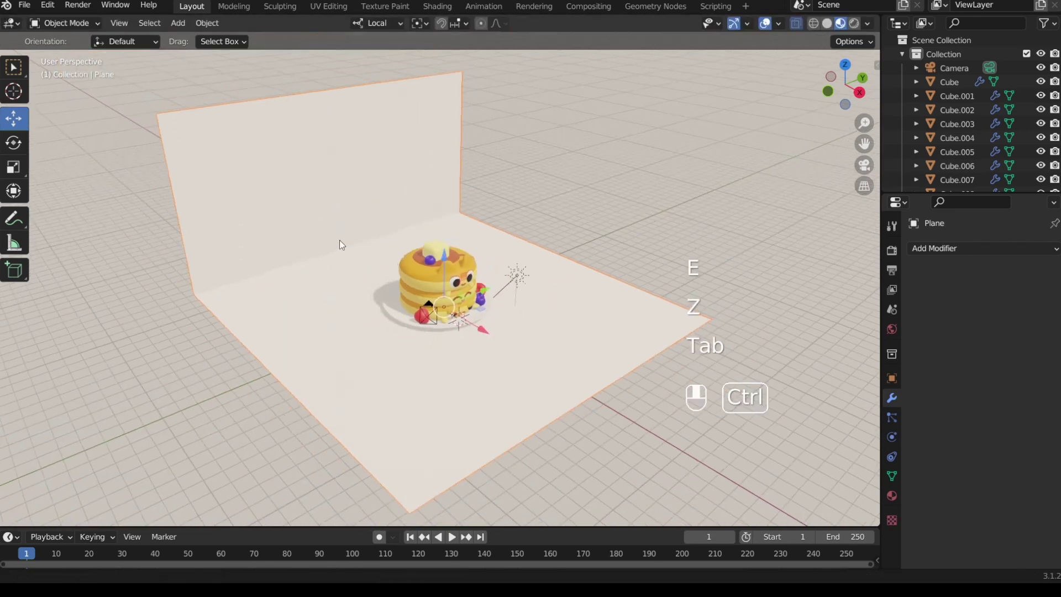
Step: Bevel the edge between floor and back wall with 5 segments and a width of about 0.45 m
{"action": "key", "text": "Tab"}
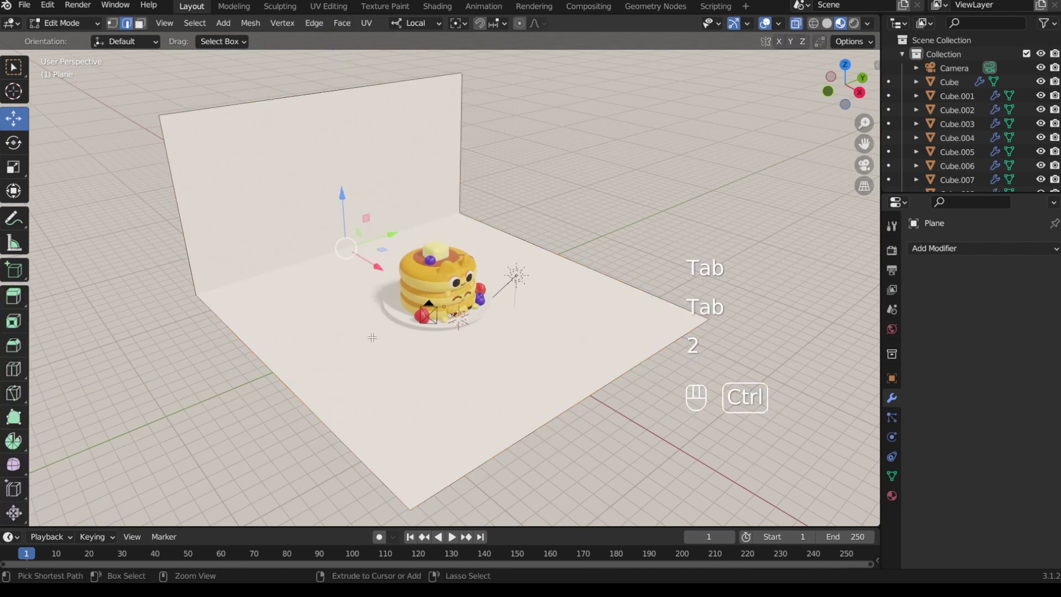
{"action": "key", "text": "ctrl+b"}
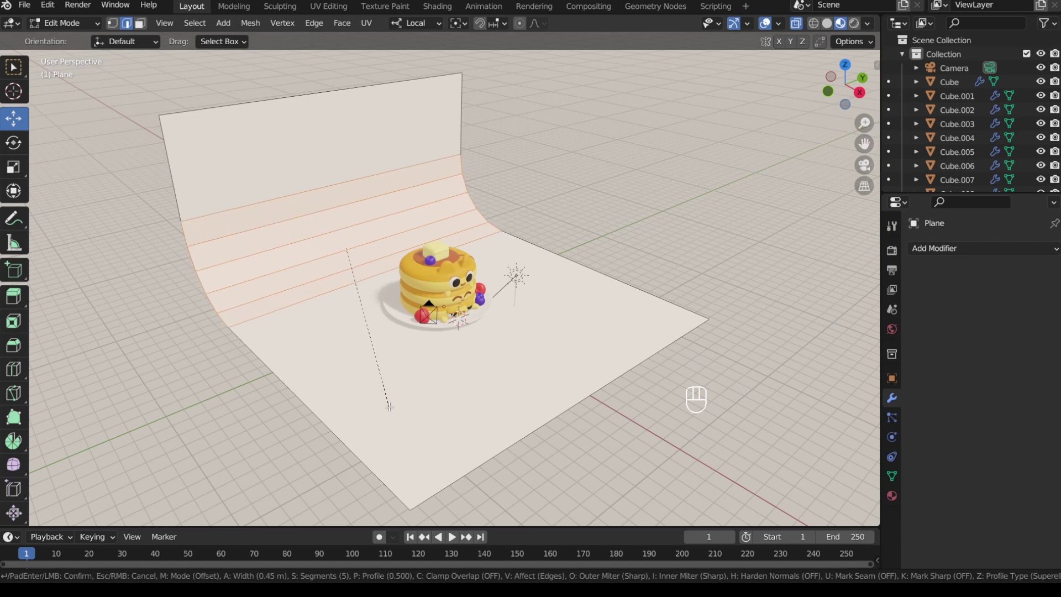
{"action": "left_click", "coordinate": [390, 406]}
{"action": "key", "text": "Tab"}
Step: Widen the curved backdrop by scaling it about 1.5 times along its local Y axis
{"action": "middle_click_drag", "start_coordinate": [624, 318], "coordinate": [567, 341]}
{"action": "key", "text": "s"}
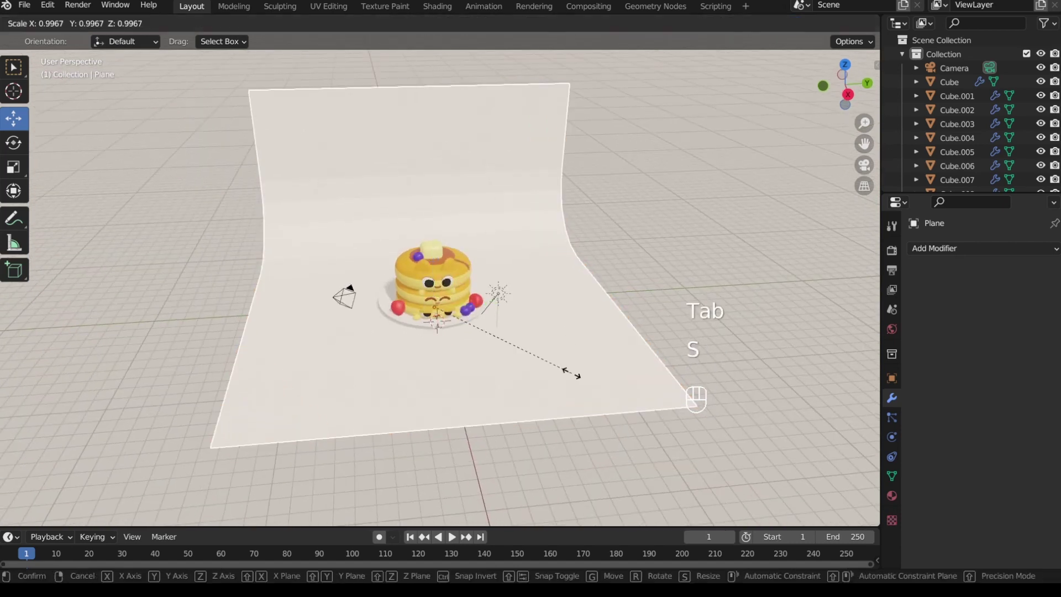
{"action": "key", "text": "y"}
{"action": "left_click", "coordinate": [653, 398]}
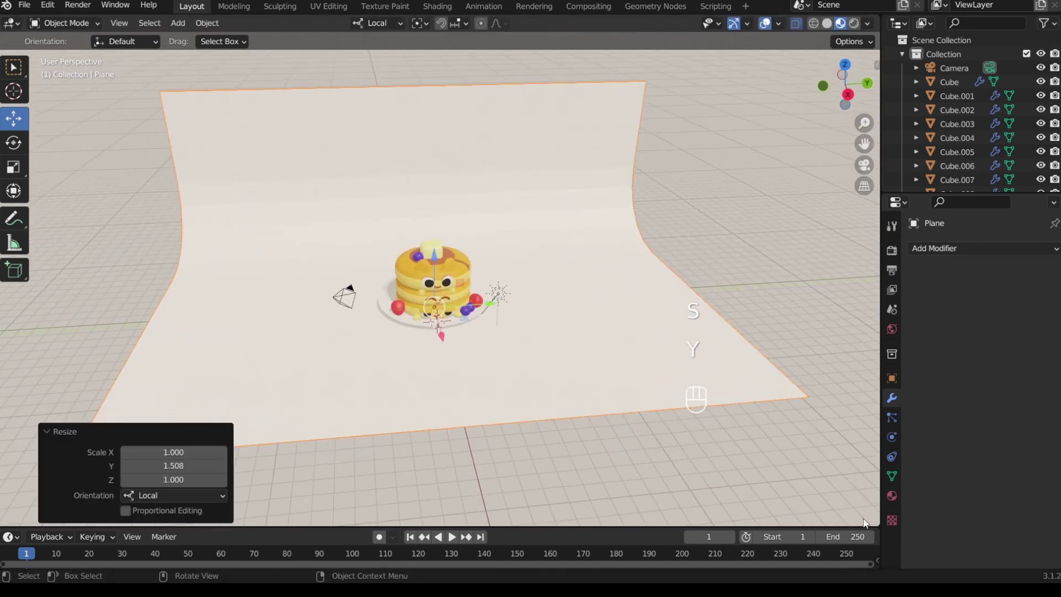
Step: Create a new material for the backdrop and set its base color to light blue
{"action": "left_click", "coordinate": [891, 495]}
{"action": "left_click", "coordinate": [974, 308]}
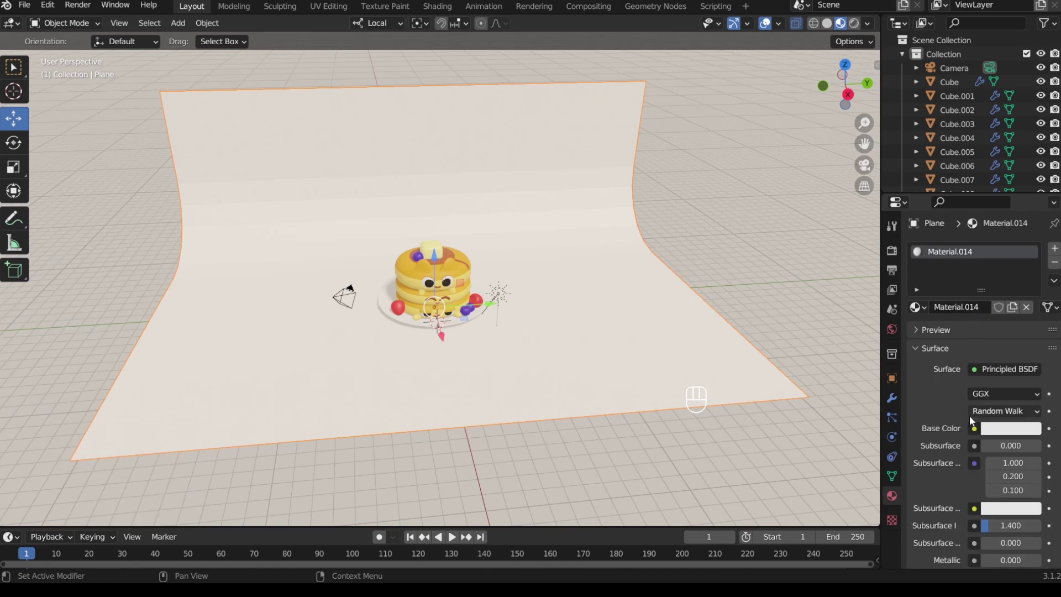
{"action": "left_click", "coordinate": [1001, 430]}
{"action": "left_click", "coordinate": [988, 327]}
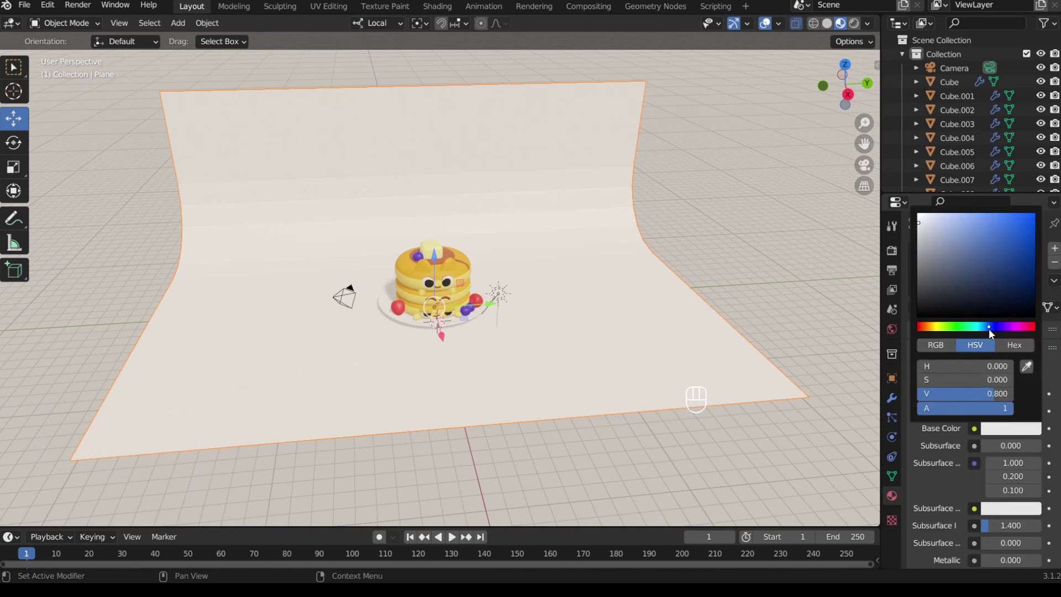
{"action": "left_click", "coordinate": [977, 218]}
Step: Set the backdrop material's Specular to 0 and Roughness to 0.950
{"action": "scroll", "coordinate": [957, 480], "scroll_direction": "down", "scroll_amount": 1}
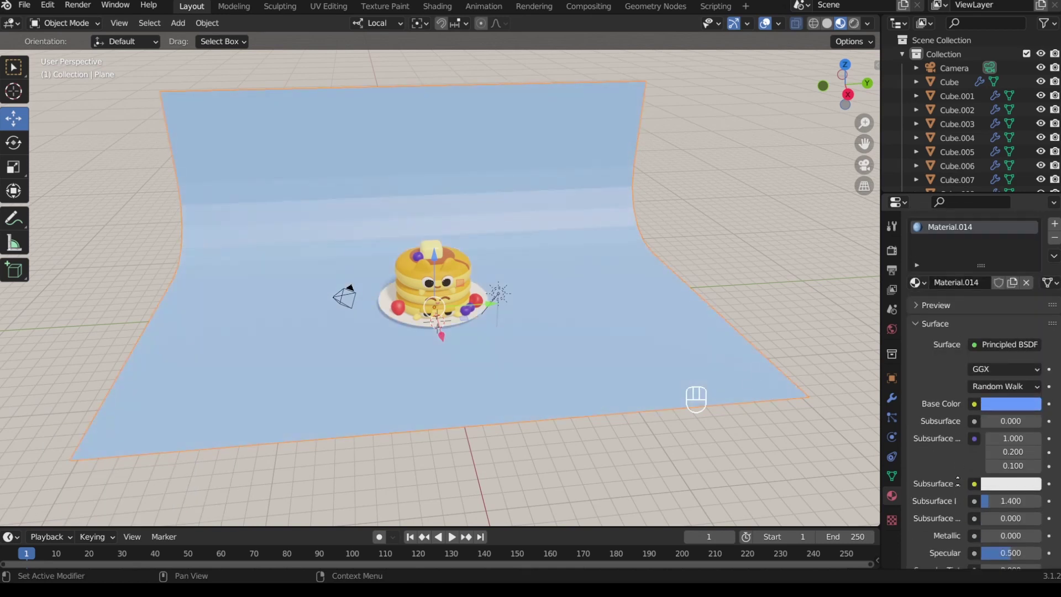
{"action": "scroll", "coordinate": [993, 376], "scroll_direction": "down", "scroll_amount": 5}
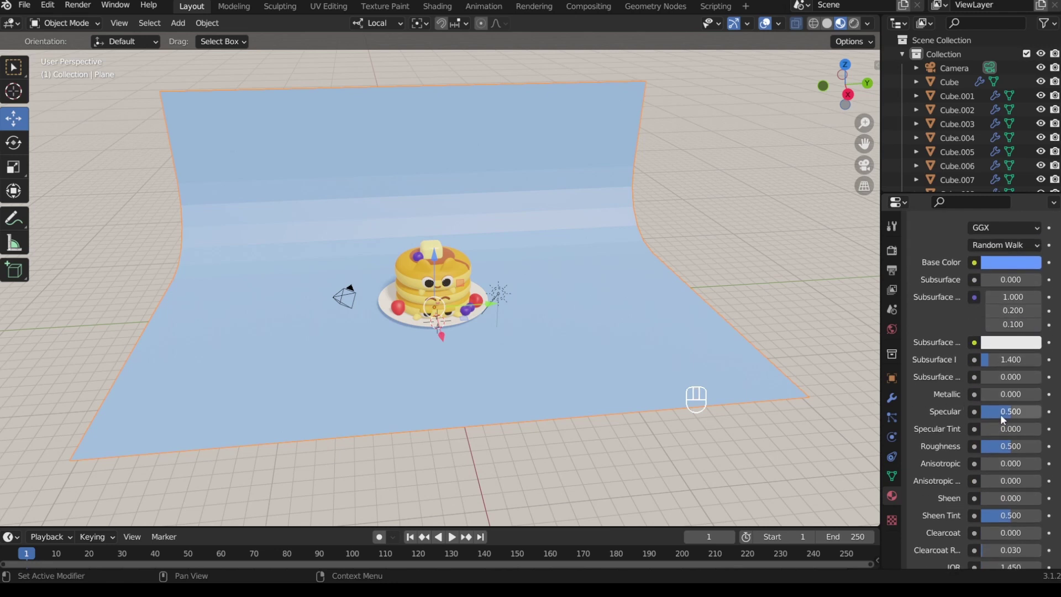
{"action": "left_click_drag", "start_coordinate": [1001, 418], "coordinate": [970, 420]}
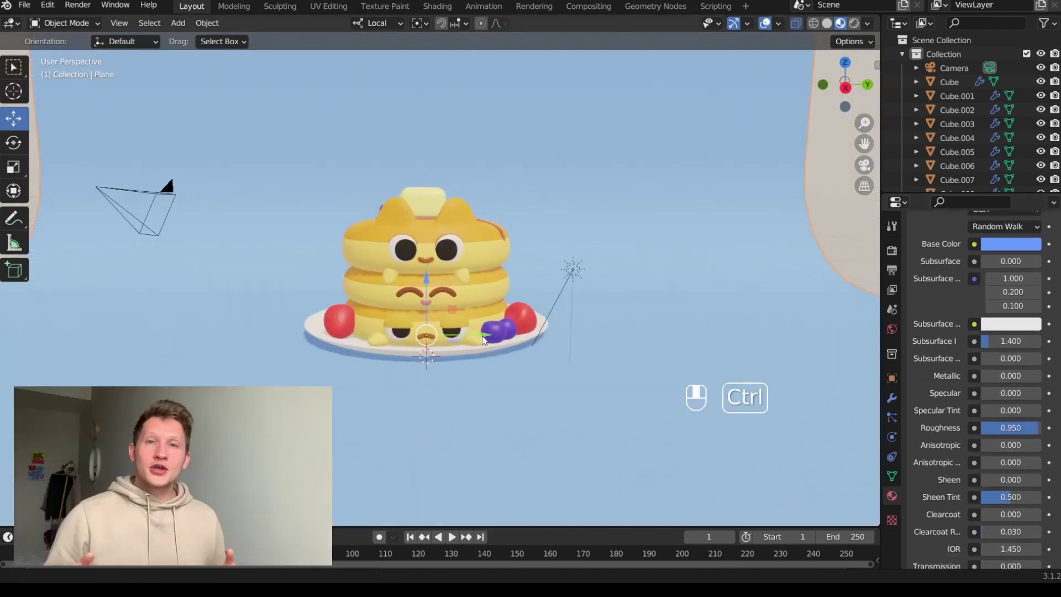
{"action": "middle_click_drag", "start_coordinate": [482, 336], "coordinate": [565, 385]}
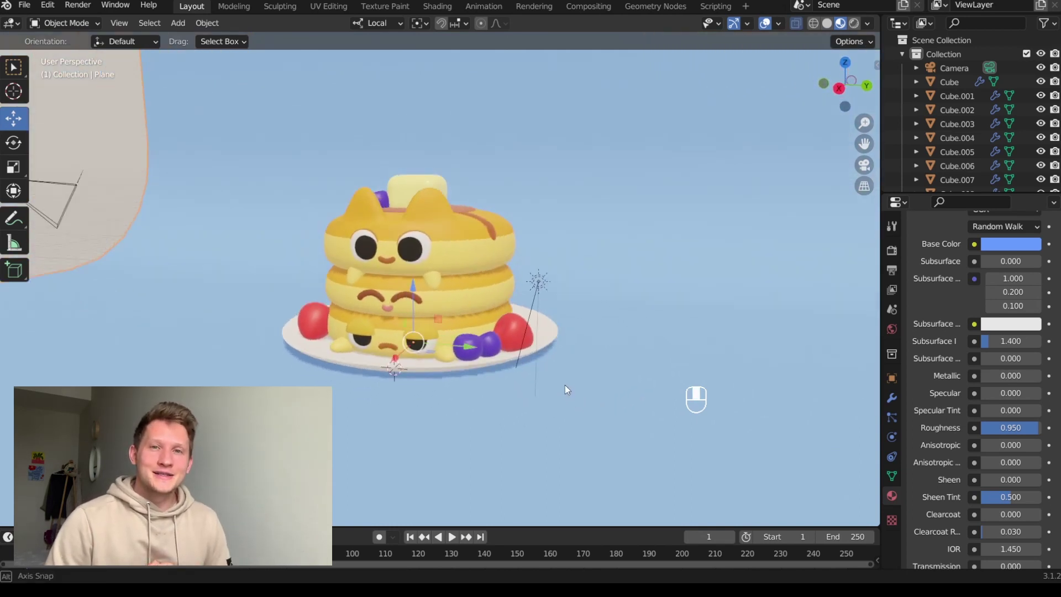